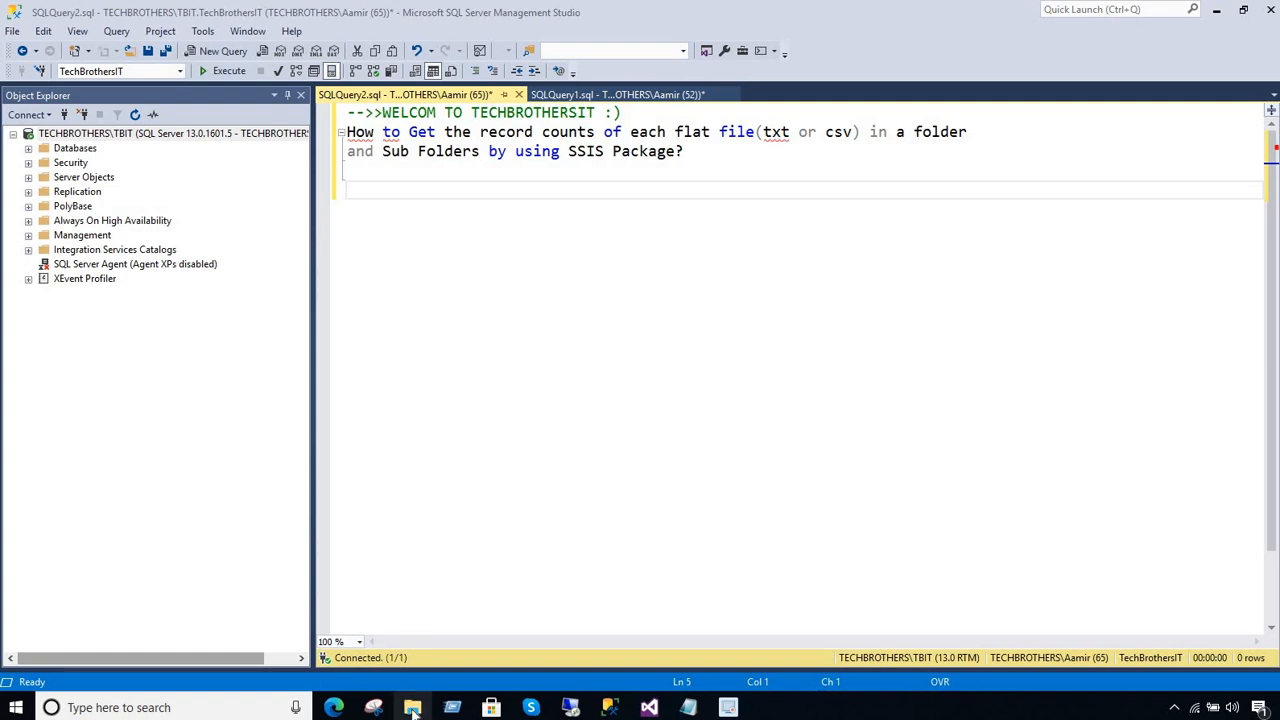
# Switch to File Explorer and open File Folder on the desktop
pyautogui.click(412, 710)
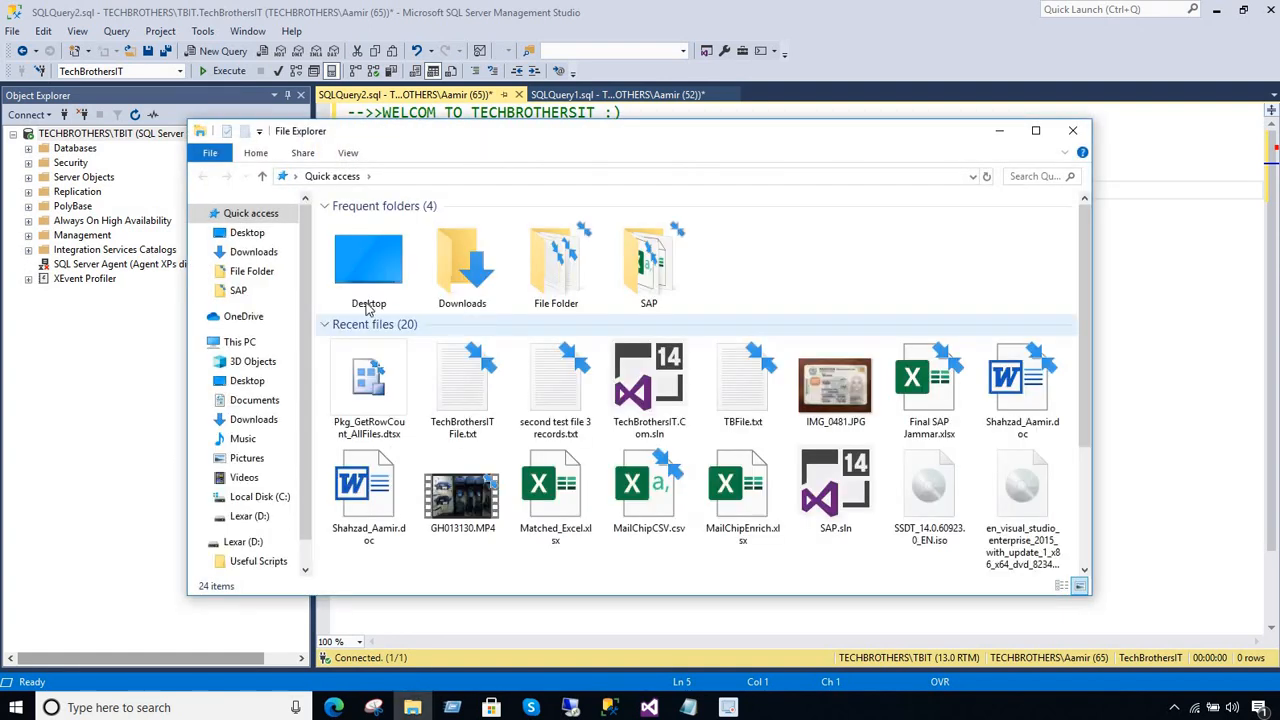
pyautogui.click(245, 342)
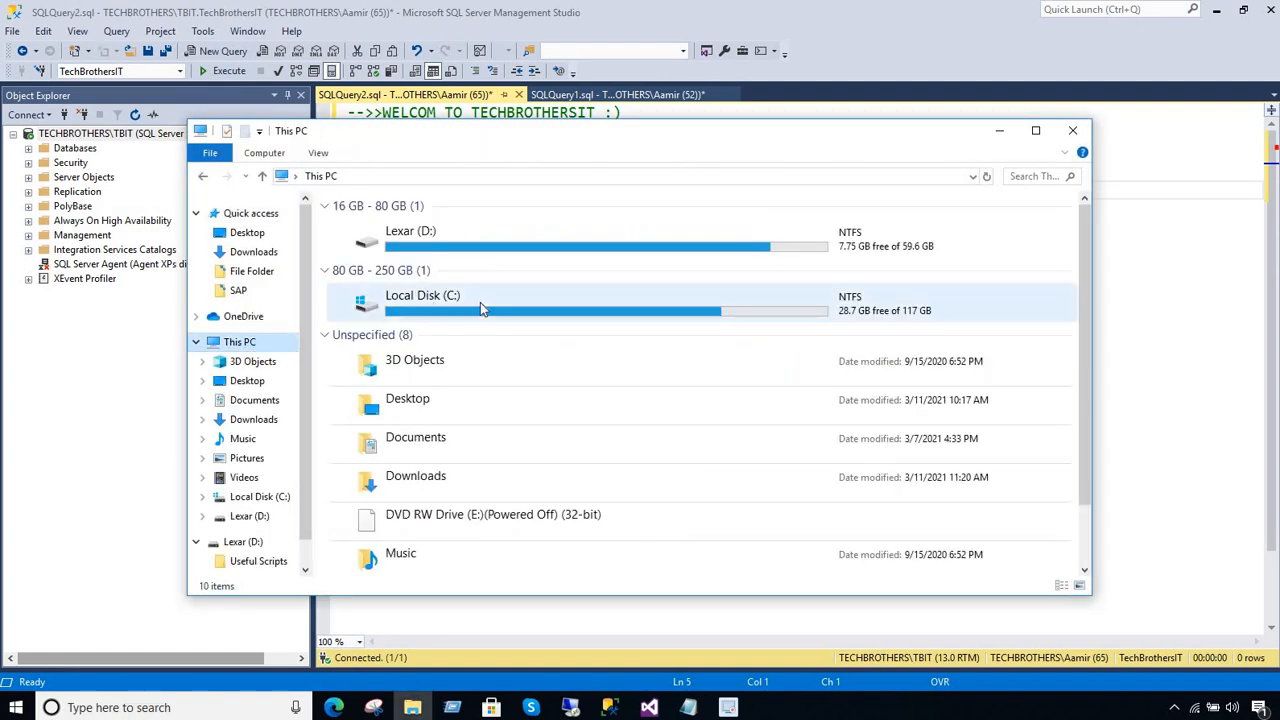
pyautogui.click(248, 233)
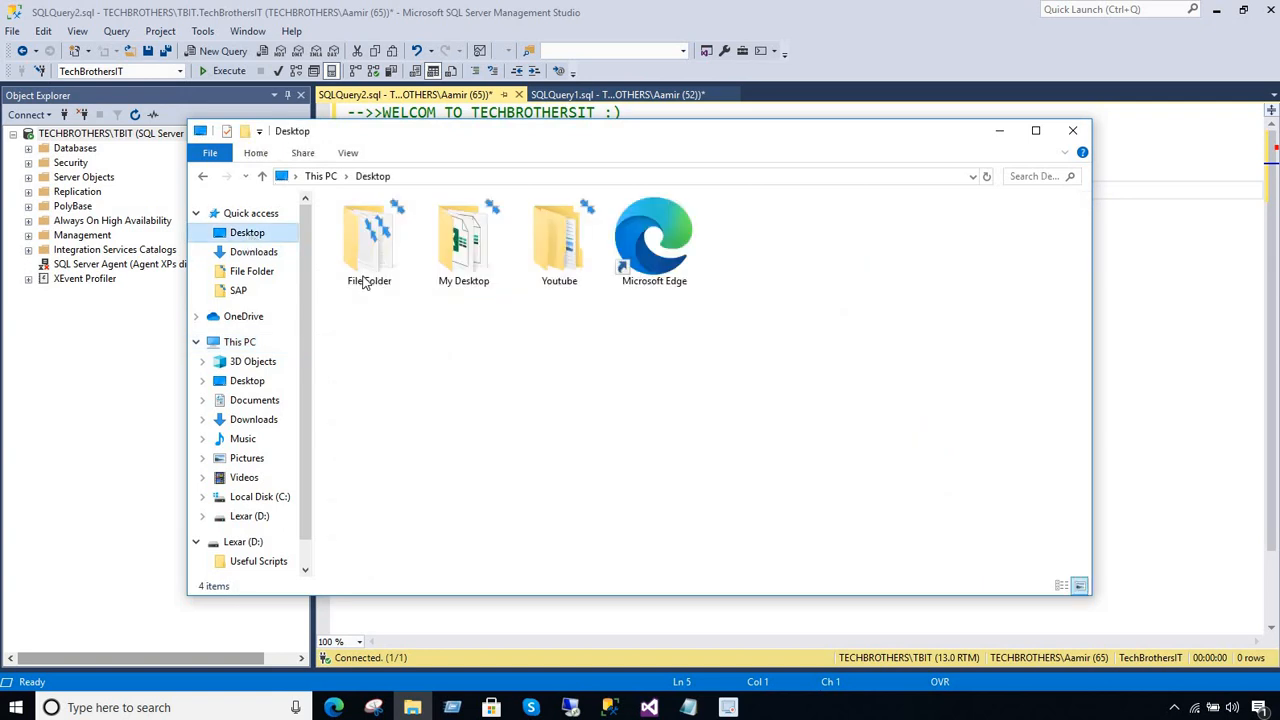
pyautogui.click(376, 264)
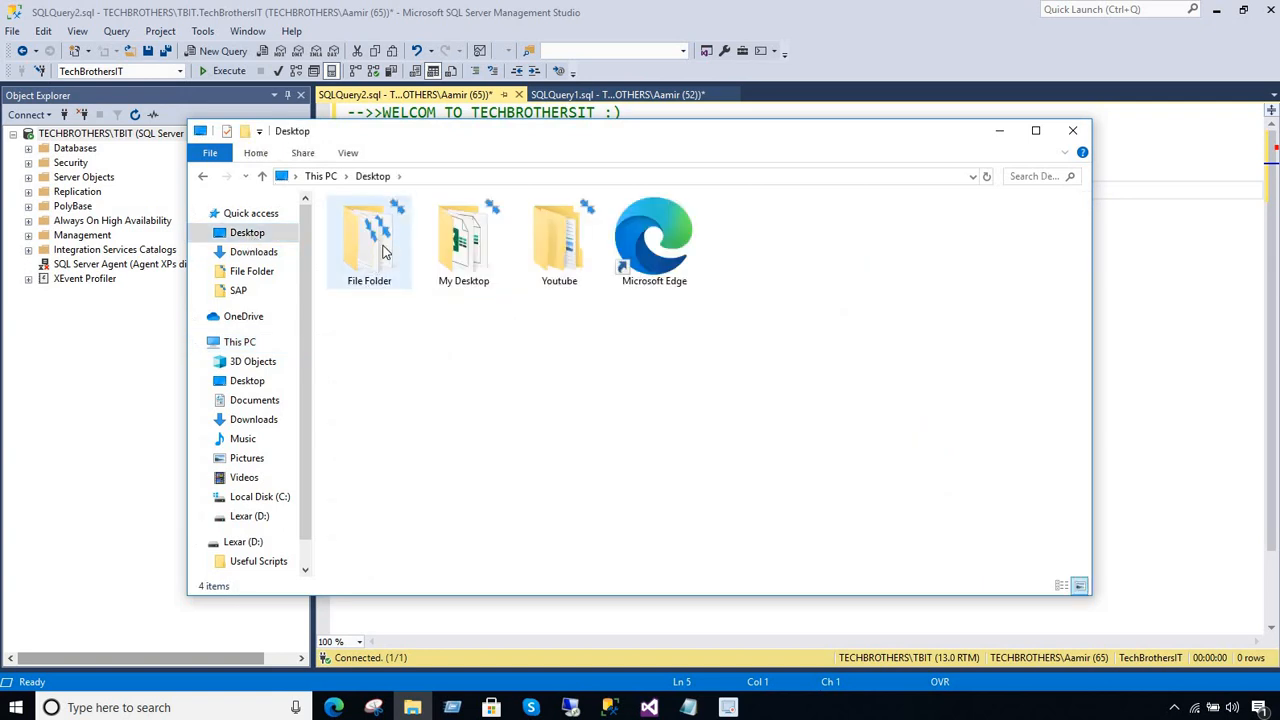
pyautogui.doubleClick(383, 251)
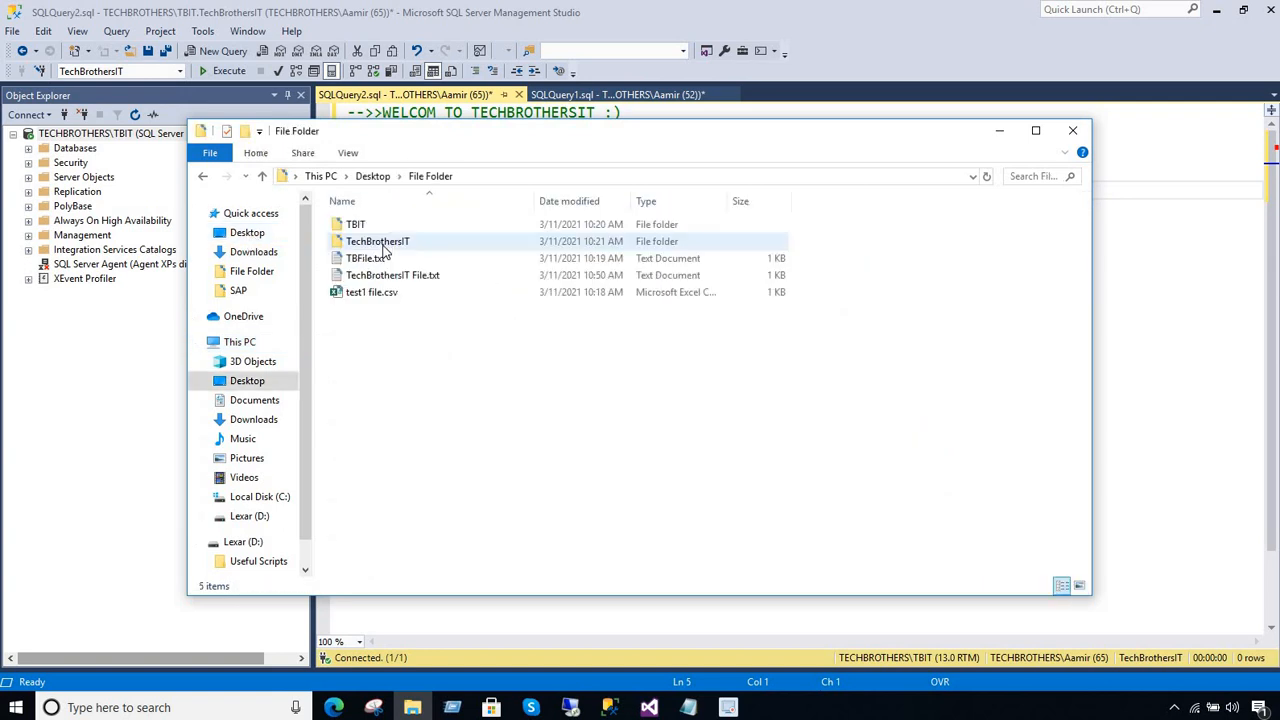
# Examine the contents of the TBIT and TechBrothersIT subfolders, returning to File Folder after each
pyautogui.click(367, 227)
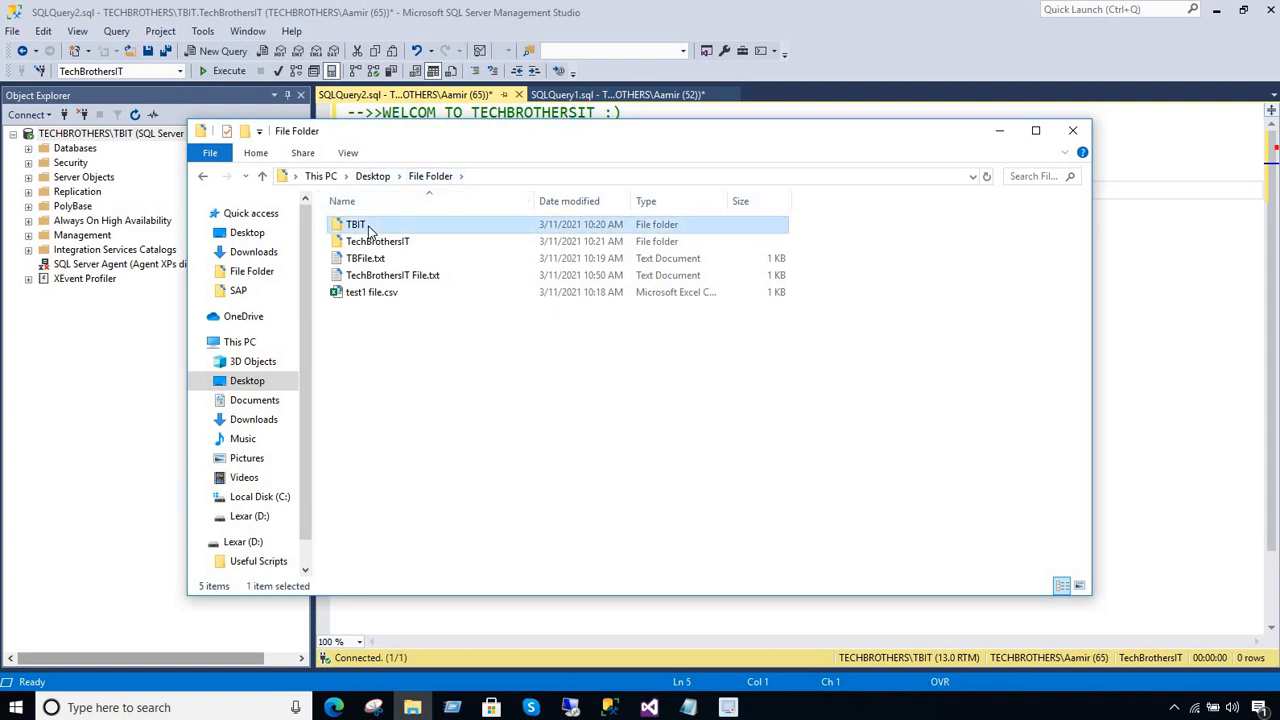
pyautogui.doubleClick(367, 227)
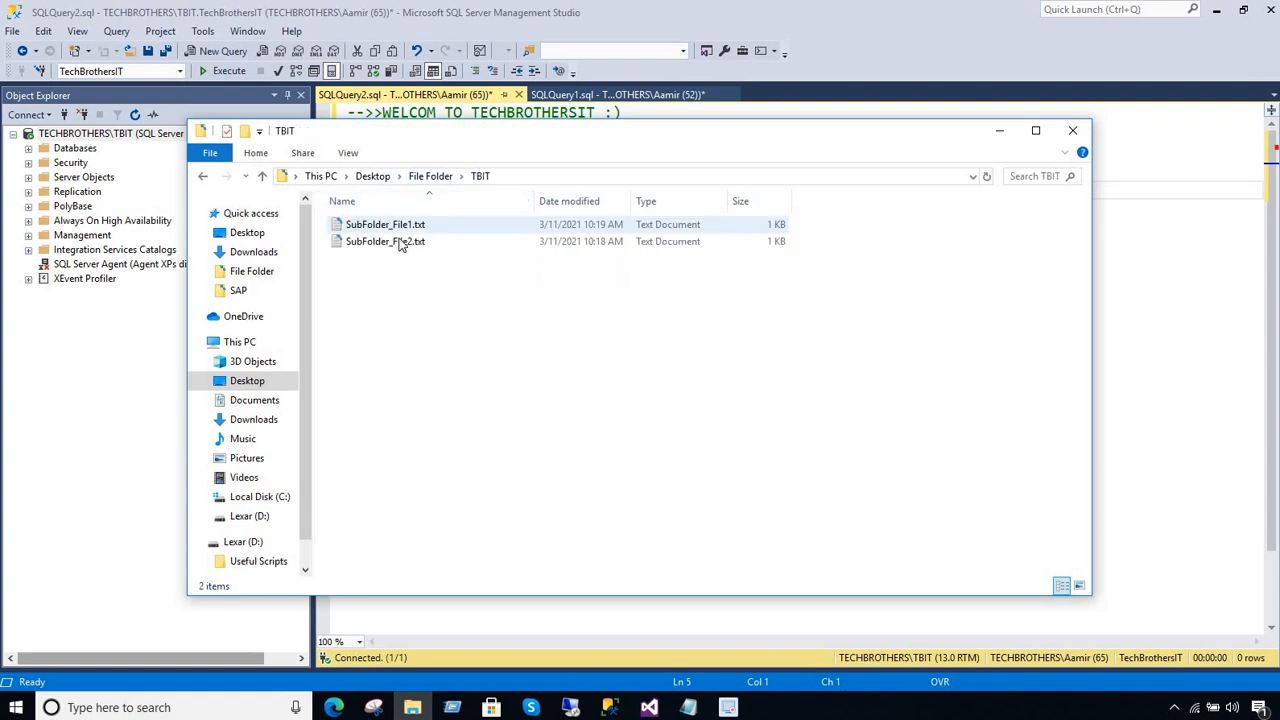
pyautogui.click(422, 178)
pyautogui.doubleClick(378, 241)
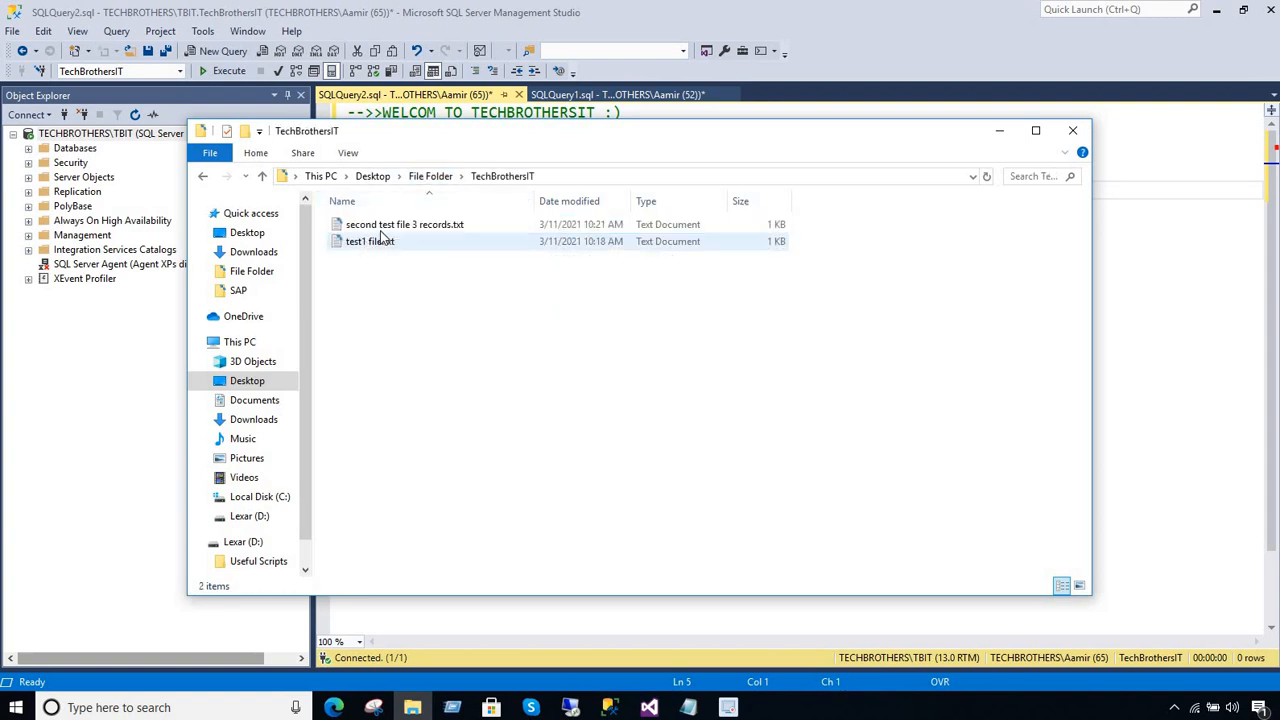
pyautogui.click(430, 177)
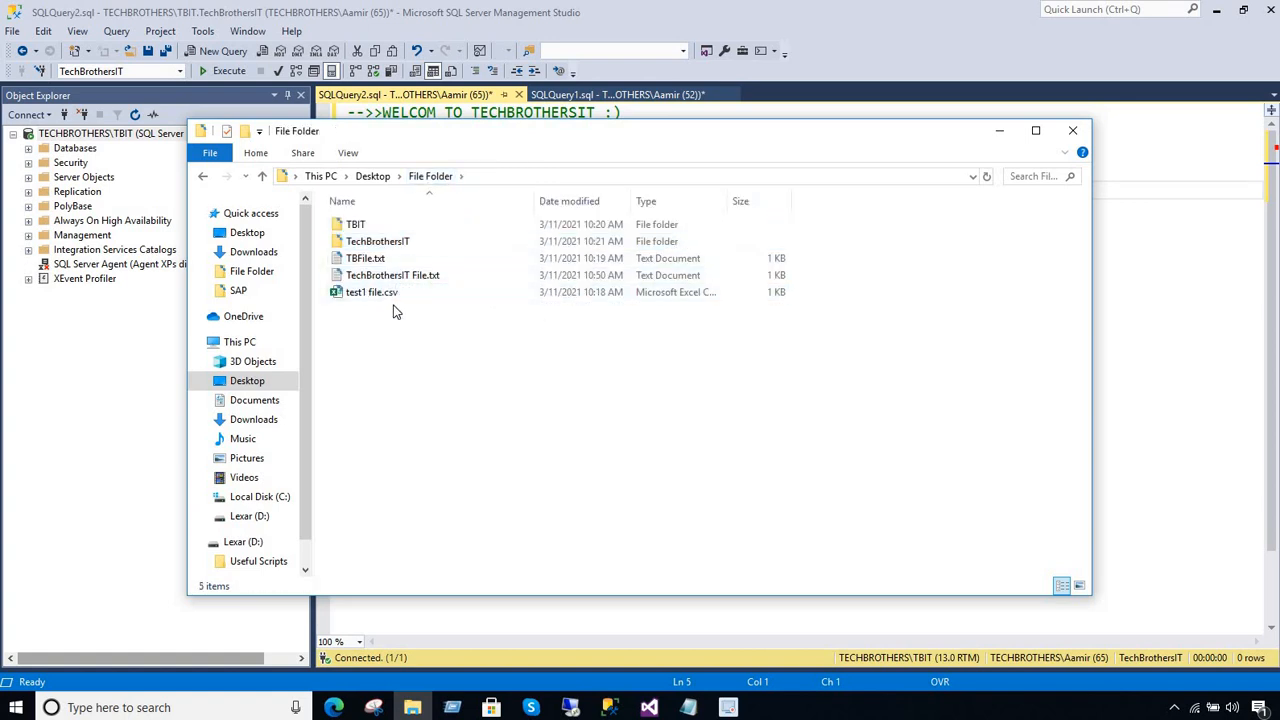
# Review the files TBFile.txt, TechBrothersIT File.txt and test1 file.csv in File Folder, selecting them together and one by one
pyautogui.moveTo(395, 312); pyautogui.dragTo(366, 260)
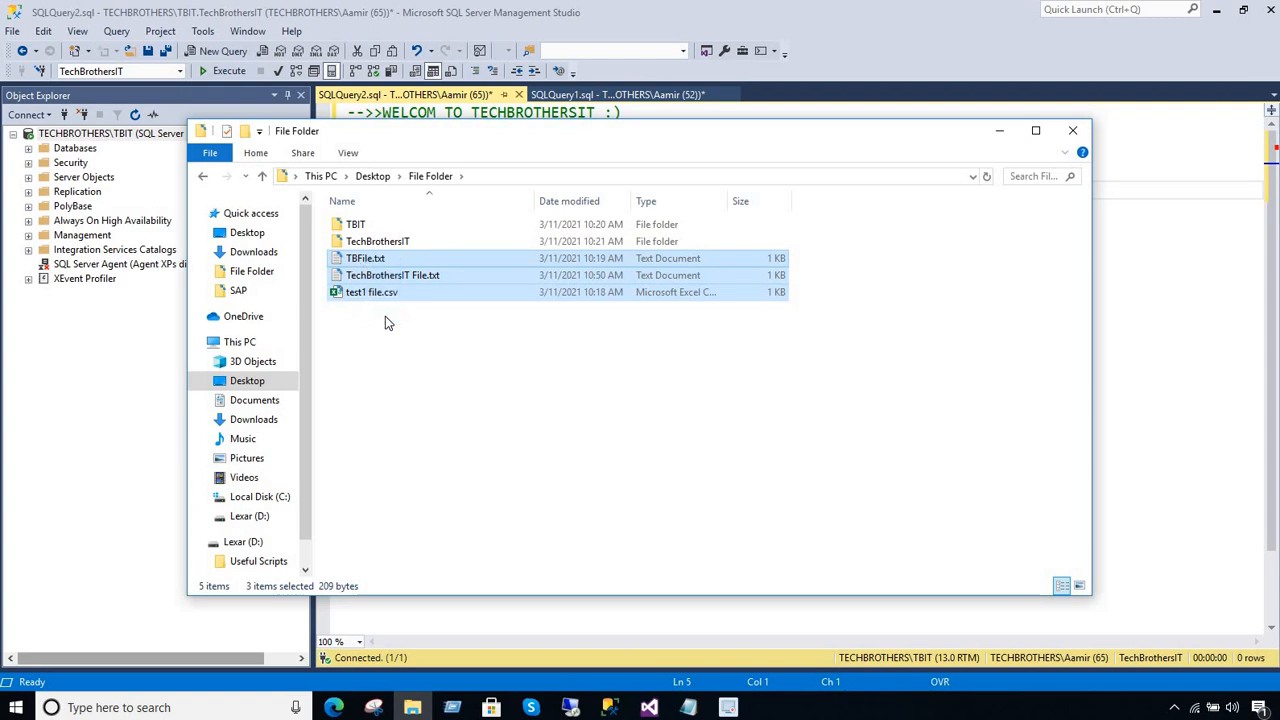
pyautogui.click(397, 259)
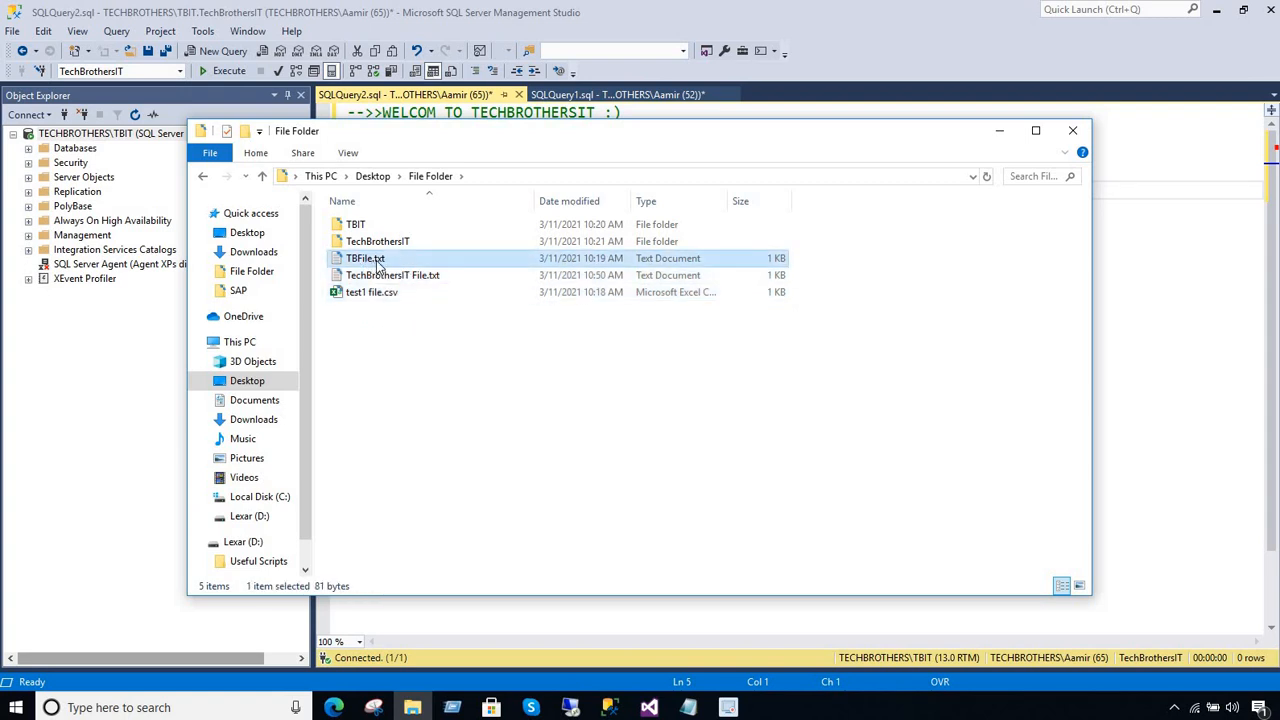
pyautogui.click(396, 278)
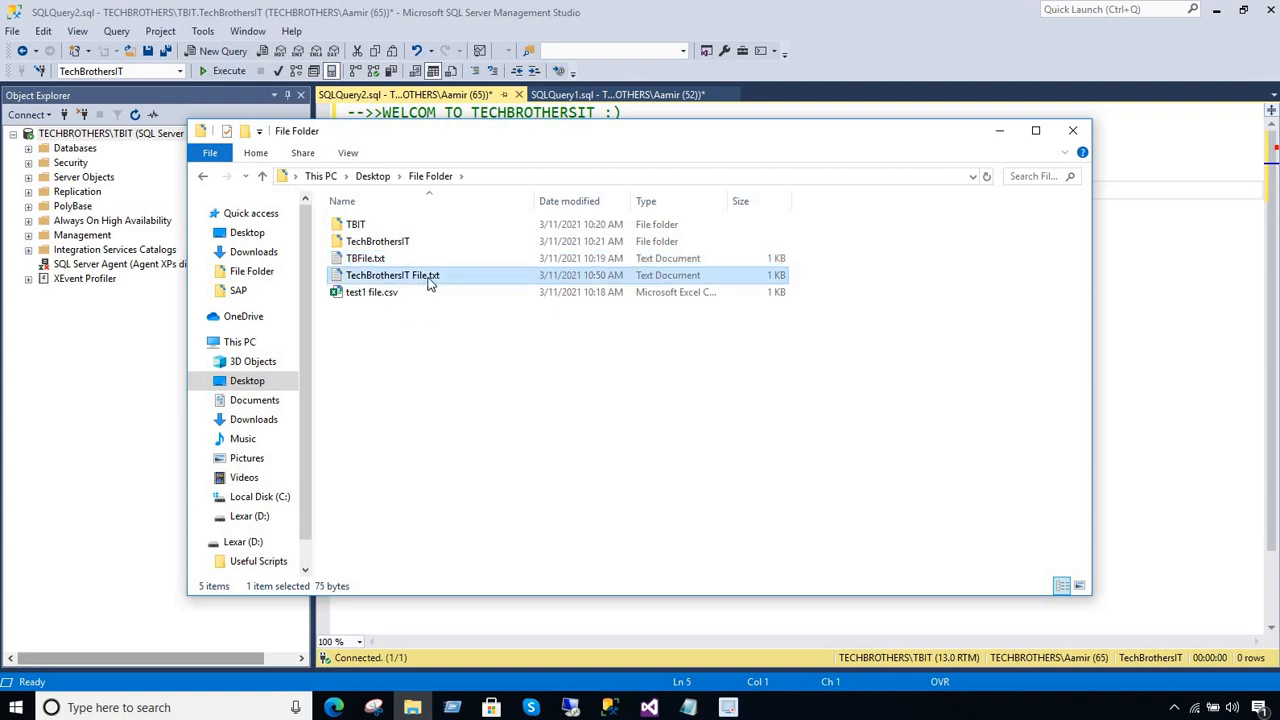
pyautogui.click(373, 294)
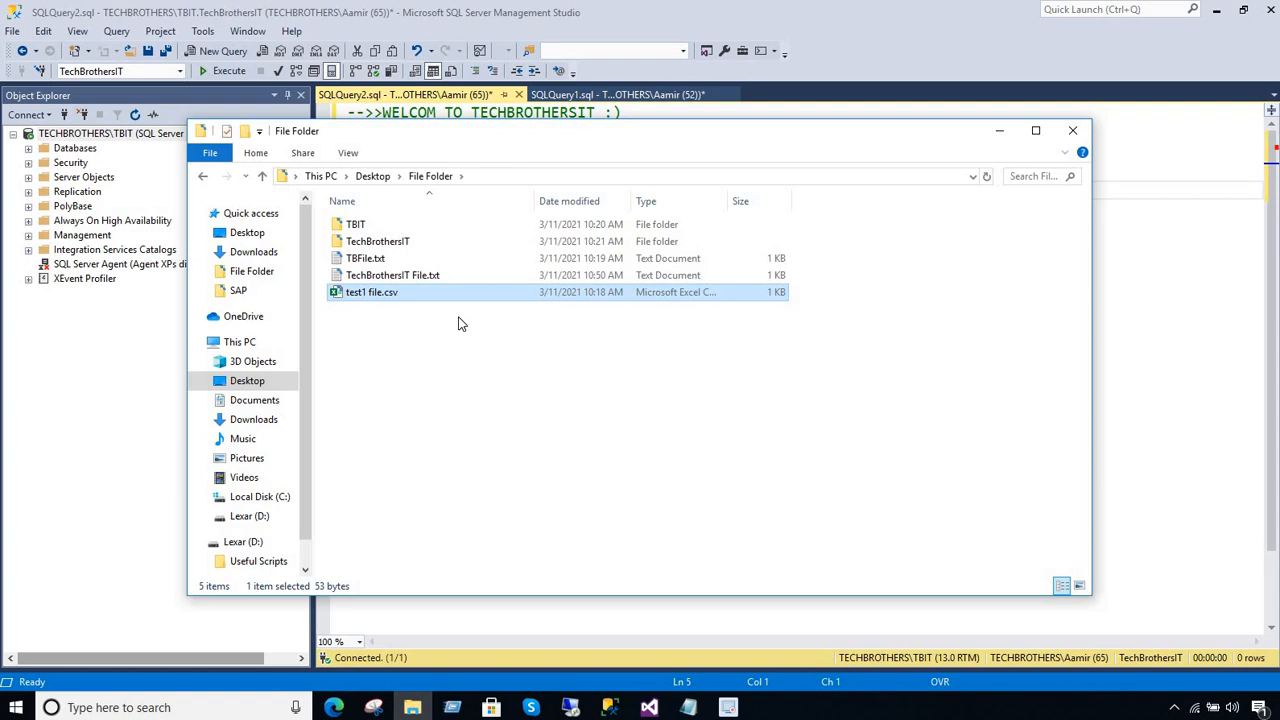
# Open TBFile.txt in Notepad, examine its header line and data rows, and close it
pyautogui.doubleClick(375, 262)
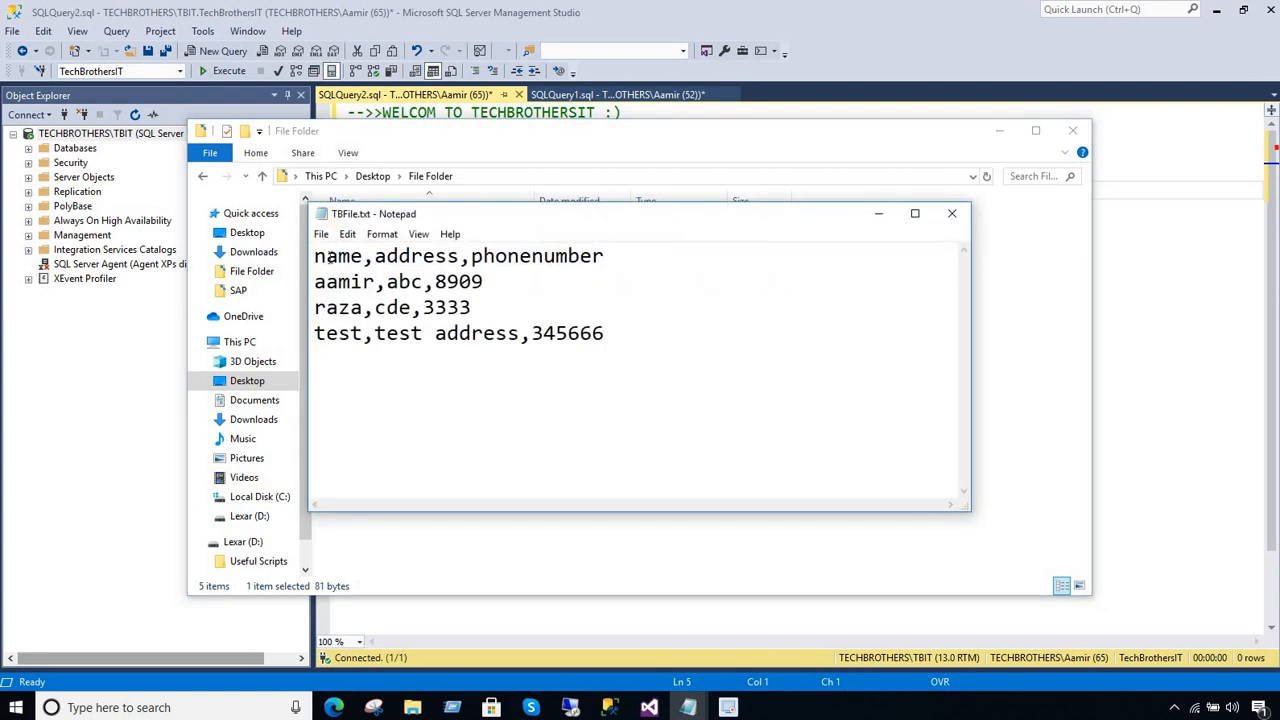
pyautogui.moveTo(315, 258); pyautogui.dragTo(609, 264)
pyautogui.moveTo(591, 335); pyautogui.dragTo(306, 281)
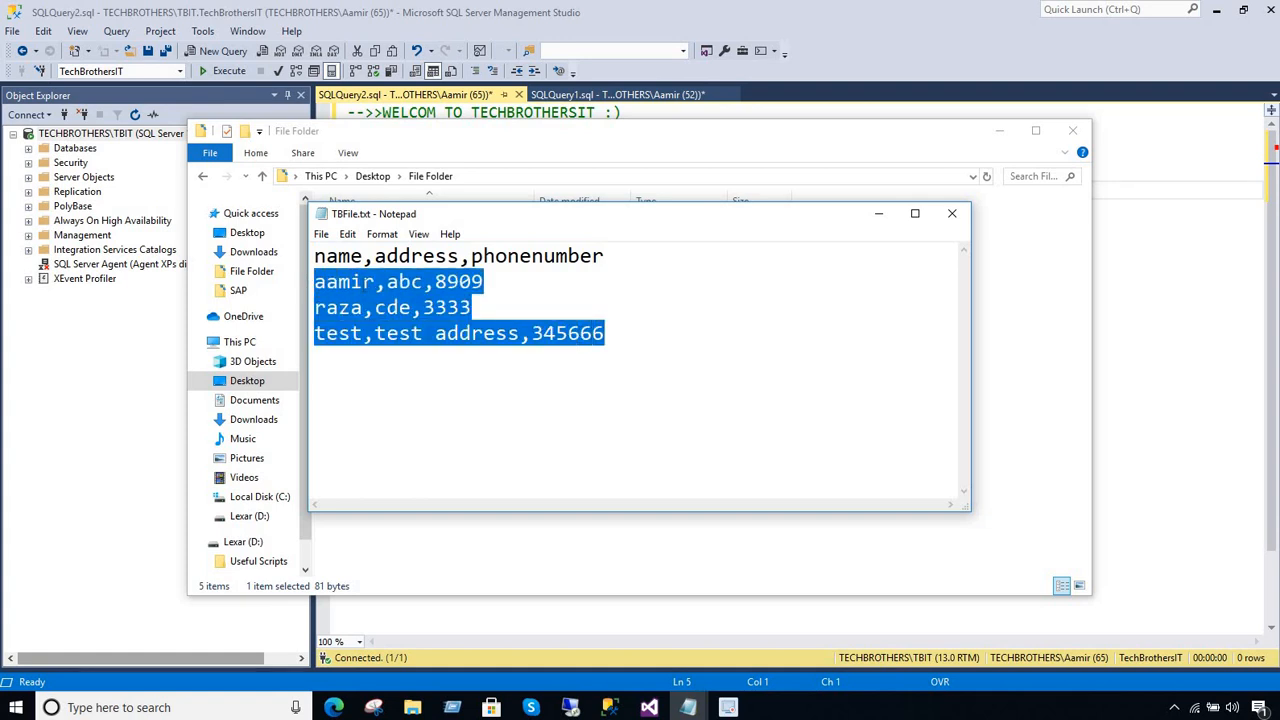
pyautogui.click(363, 282)
pyautogui.click(956, 216)
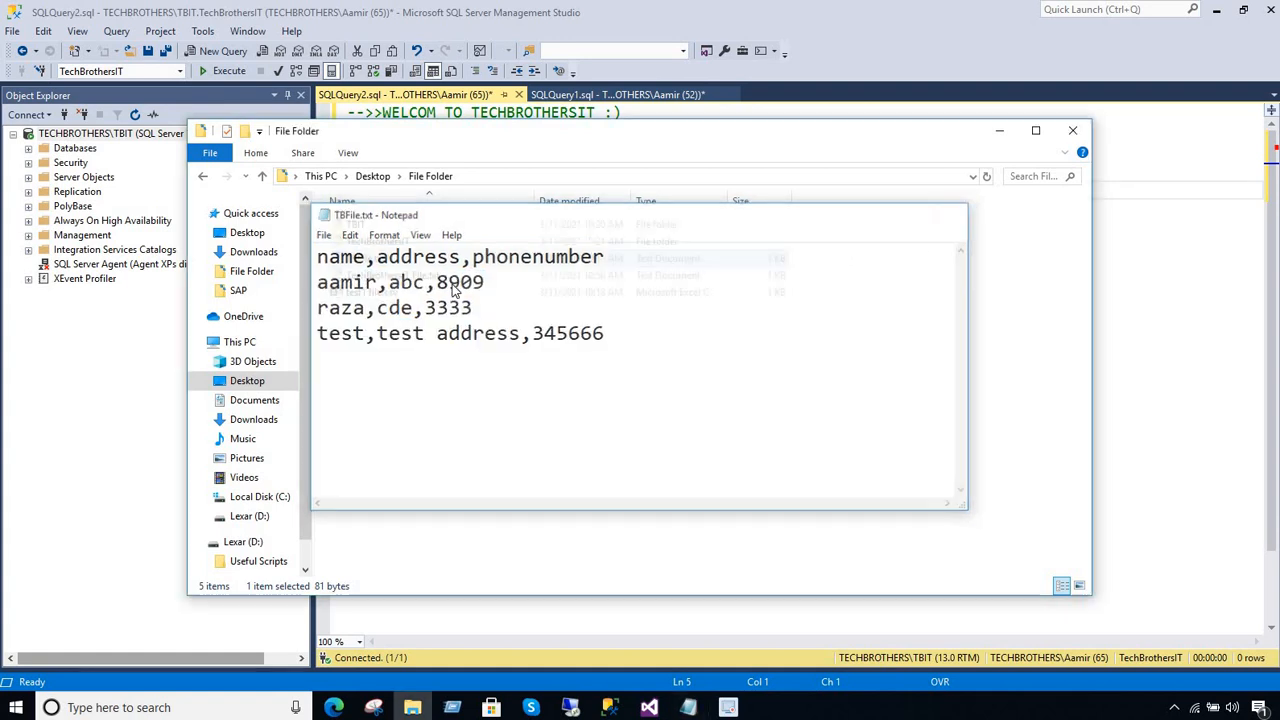
# Open TechBrothersIT File.txt in Notepad, examine its columns and rows, and close it
pyautogui.doubleClick(378, 276)
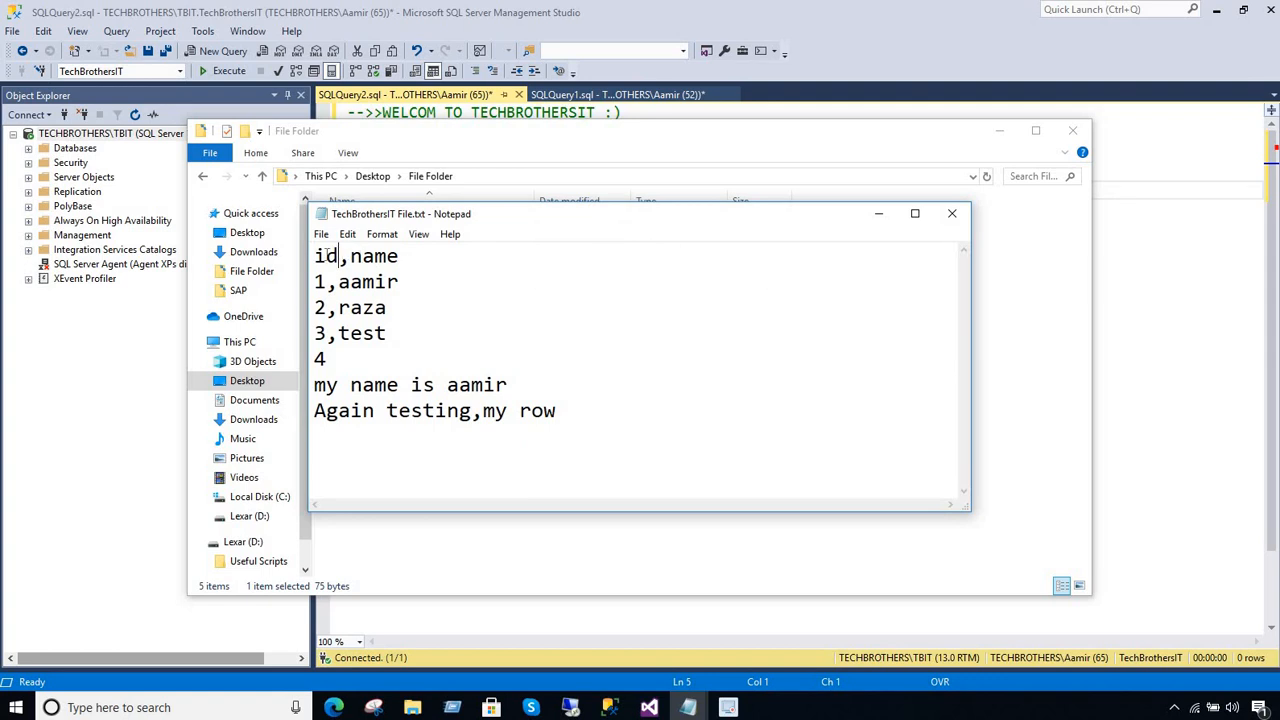
pyautogui.doubleClick(398, 257)
pyautogui.click(433, 301)
pyautogui.click(952, 213)
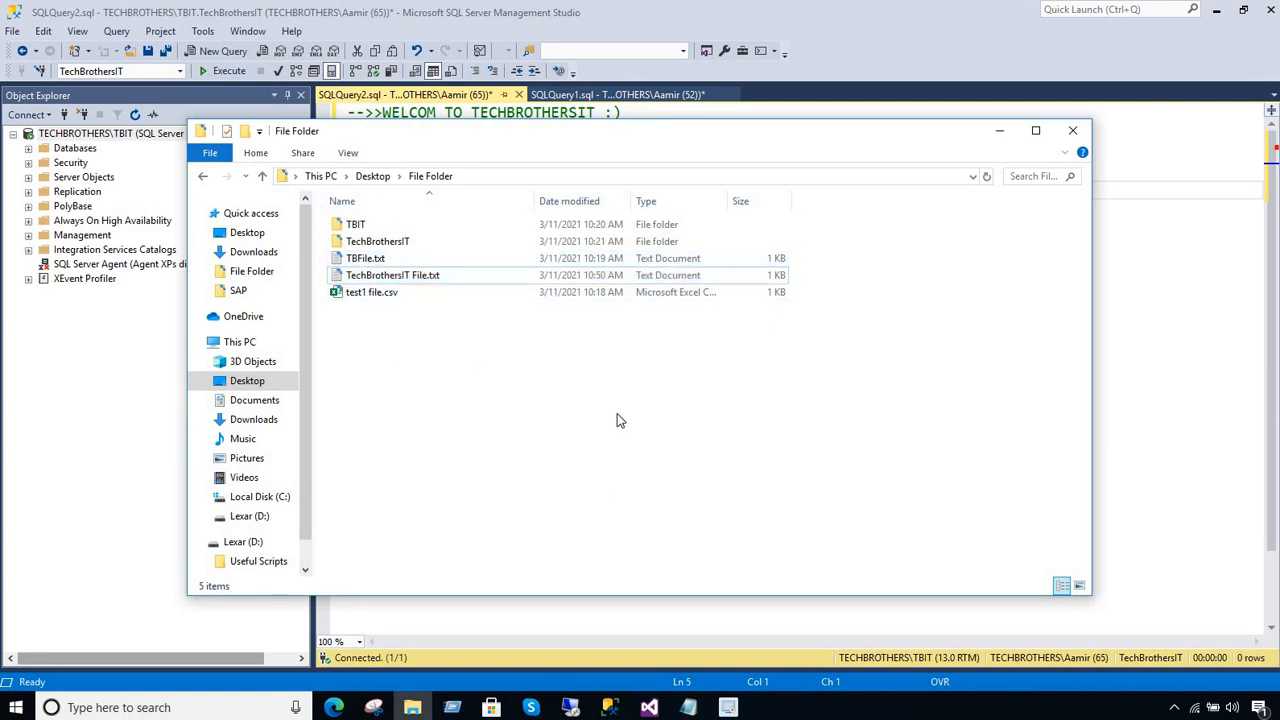
# Switch to Visual Studio and search the installed apps for "sql server data", closing the search without launching anything
pyautogui.click(649, 707)
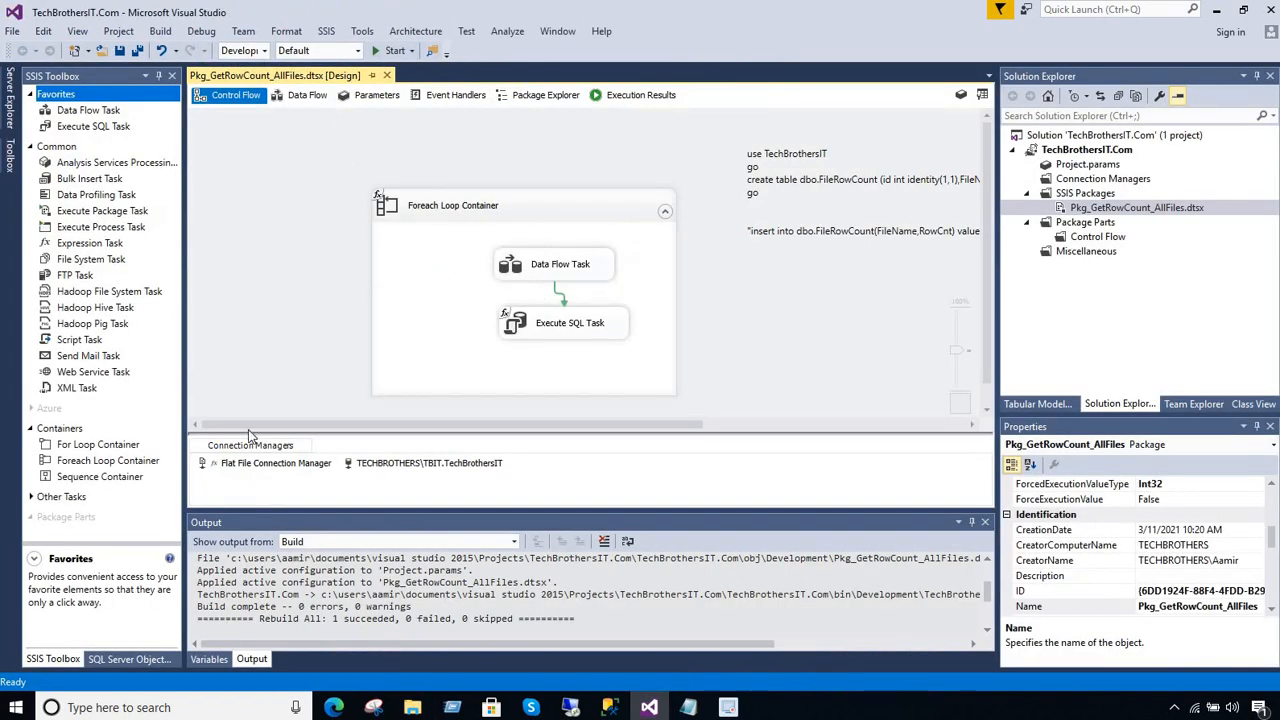
pyautogui.click(160, 707)
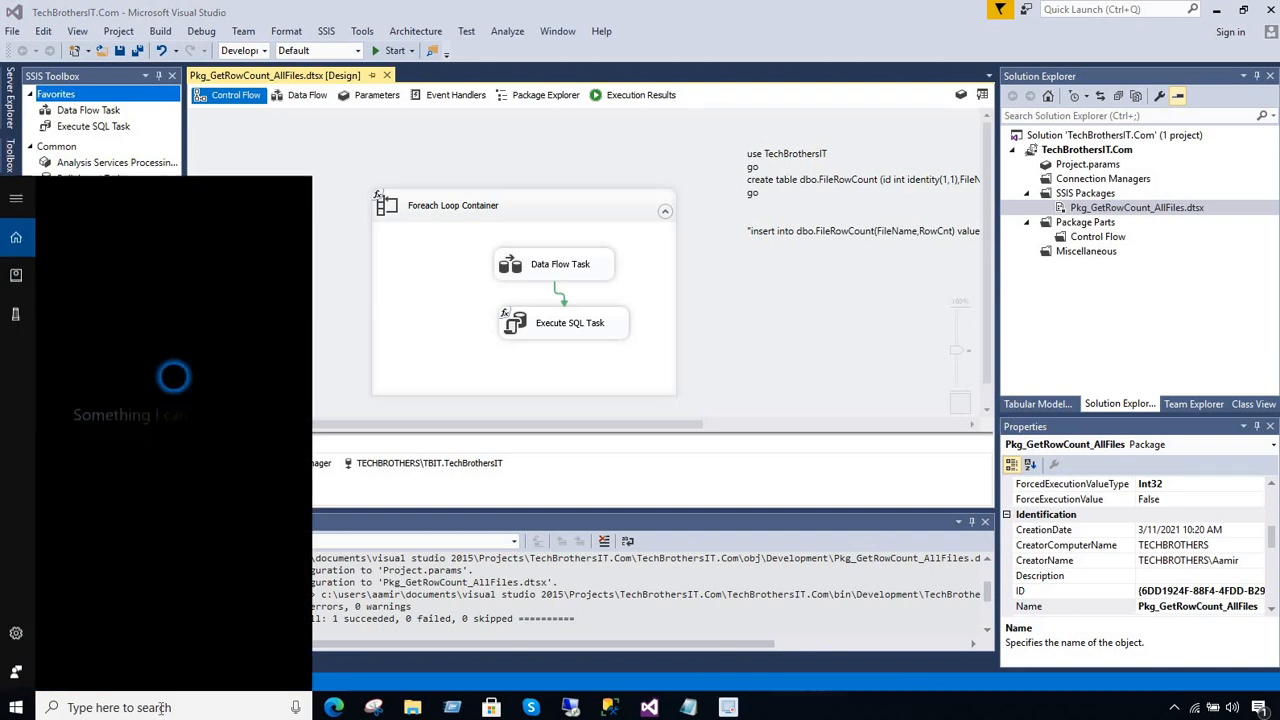
pyautogui.write('s')
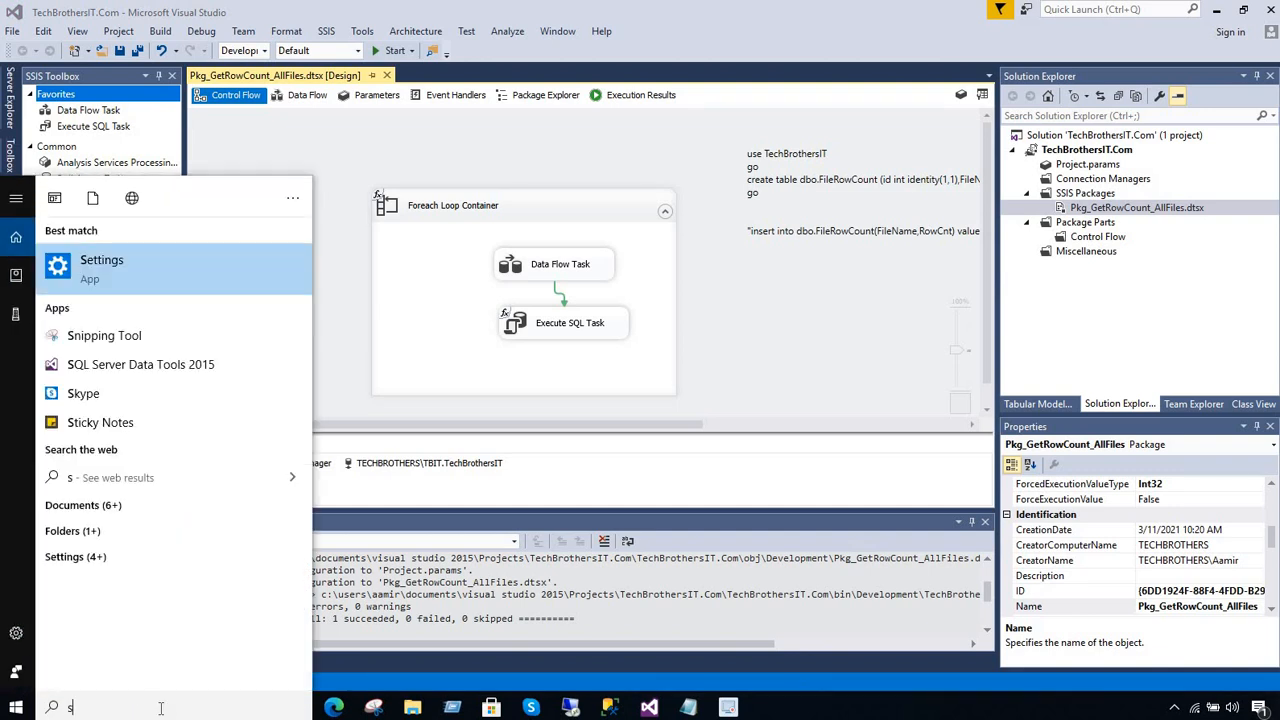
pyautogui.press('BackSpace')
pyautogui.write('sql ser')
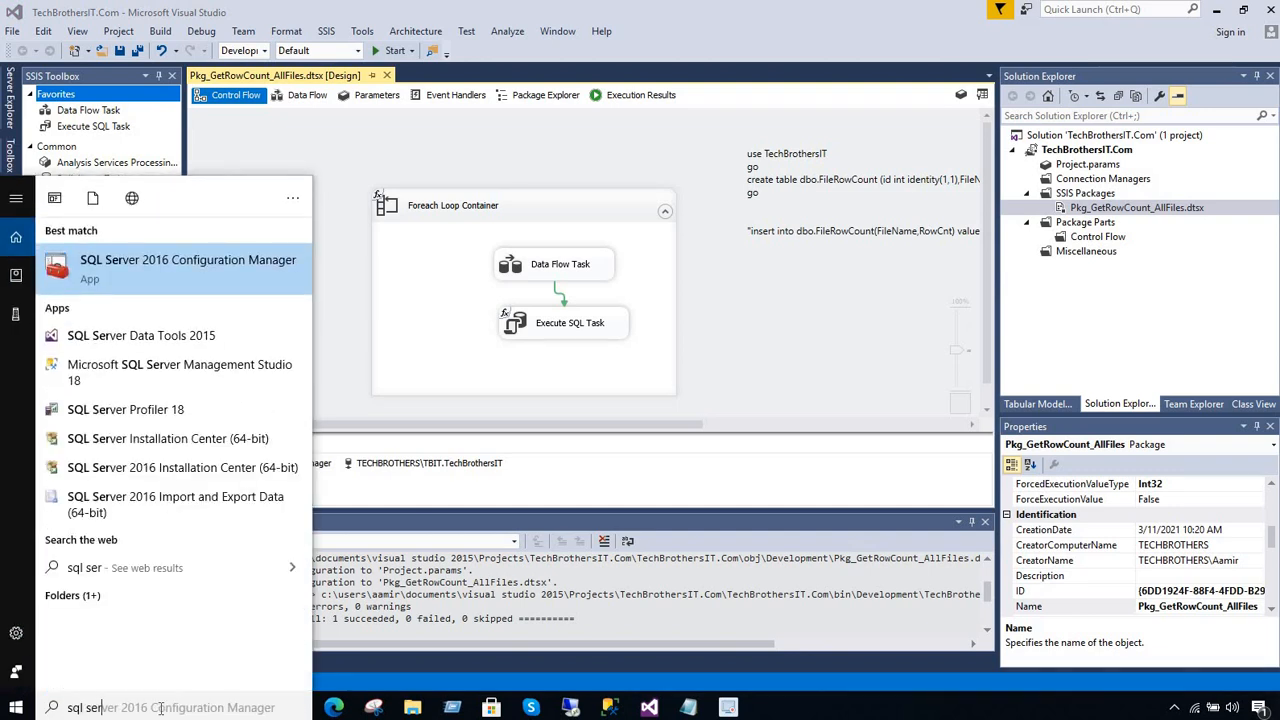
pyautogui.write('ver data')
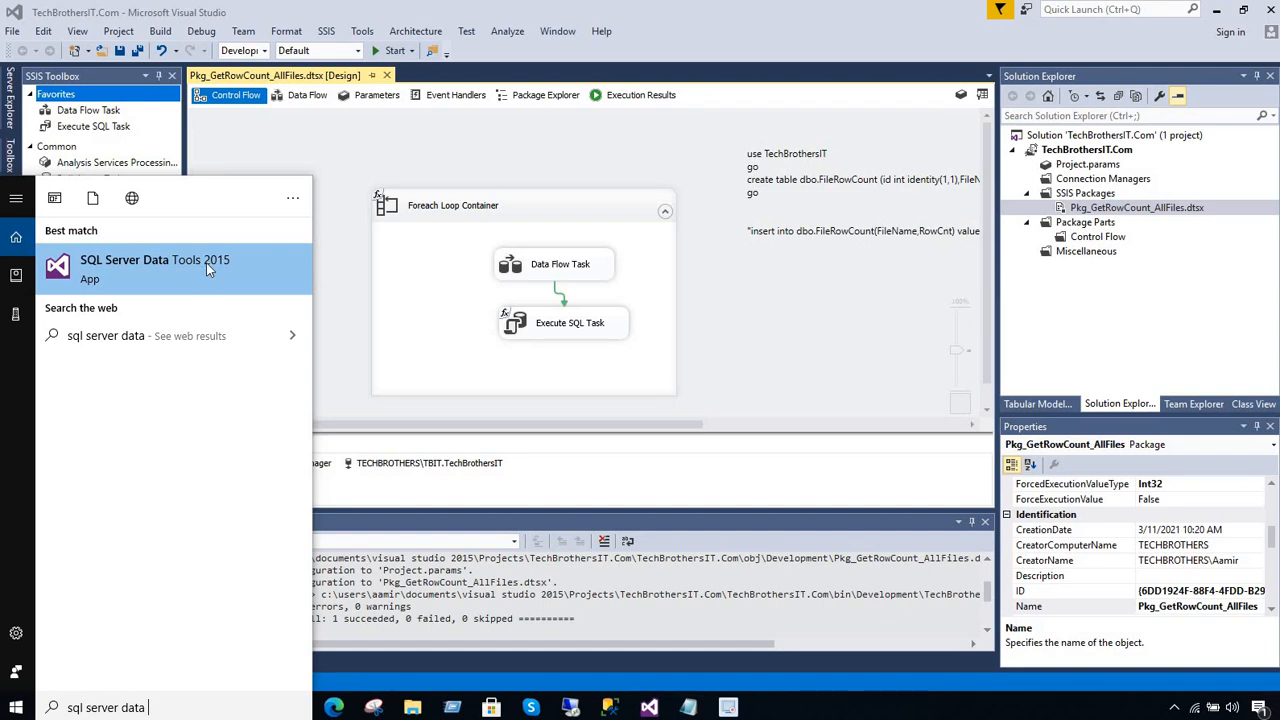
pyautogui.click(363, 161)
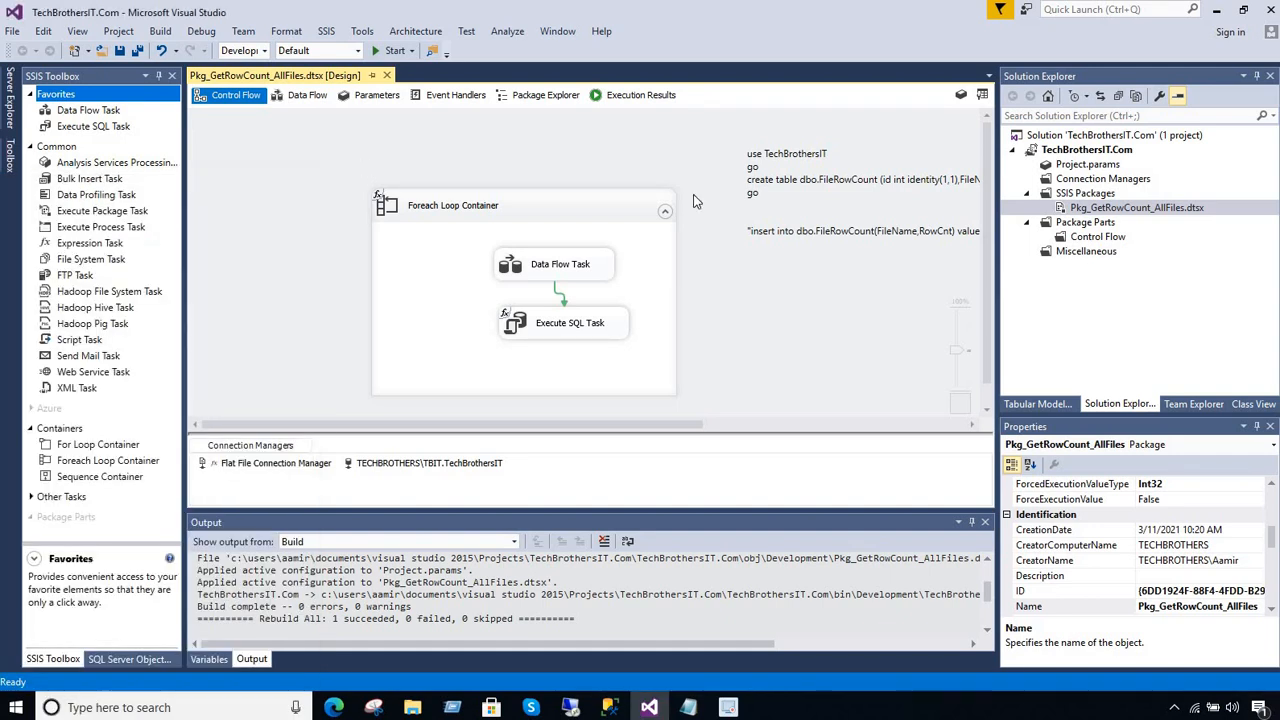
# Add a new SSIS package to the SSIS Packages folder of the TechBrothersIT.Com project
pyautogui.click(1085, 193)
pyautogui.rightClick(1086, 195)
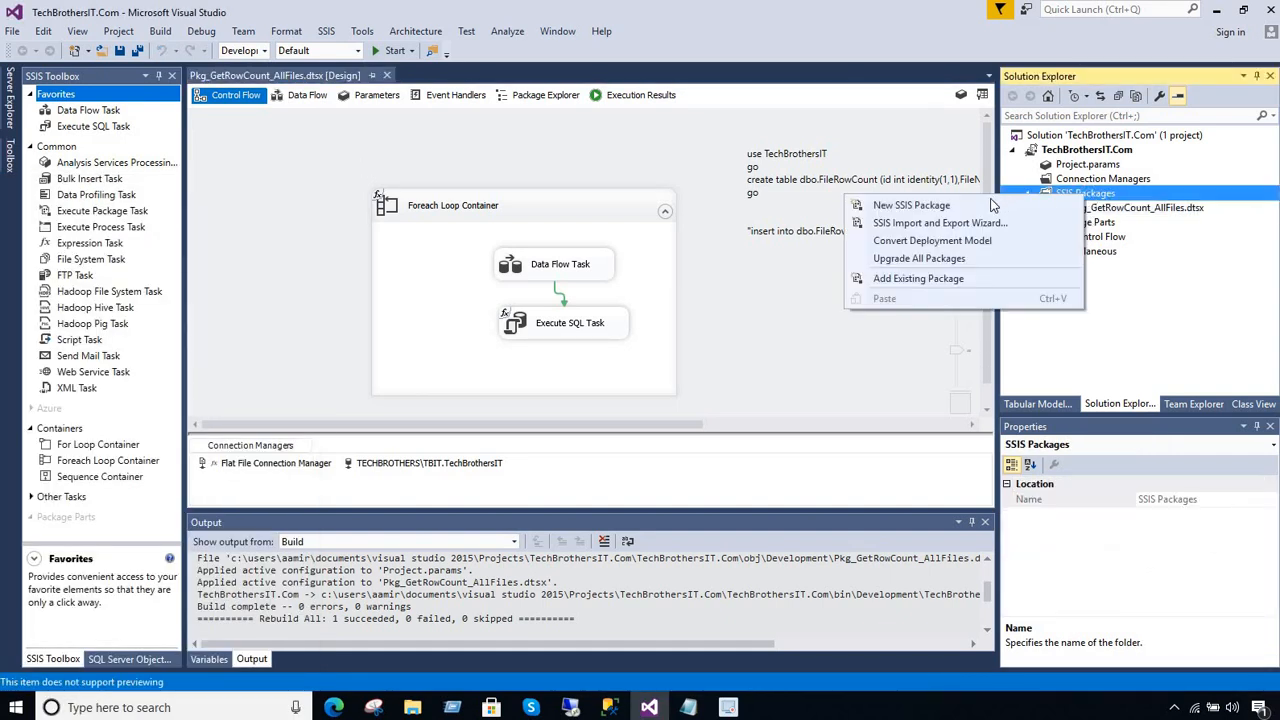
pyautogui.click(993, 205)
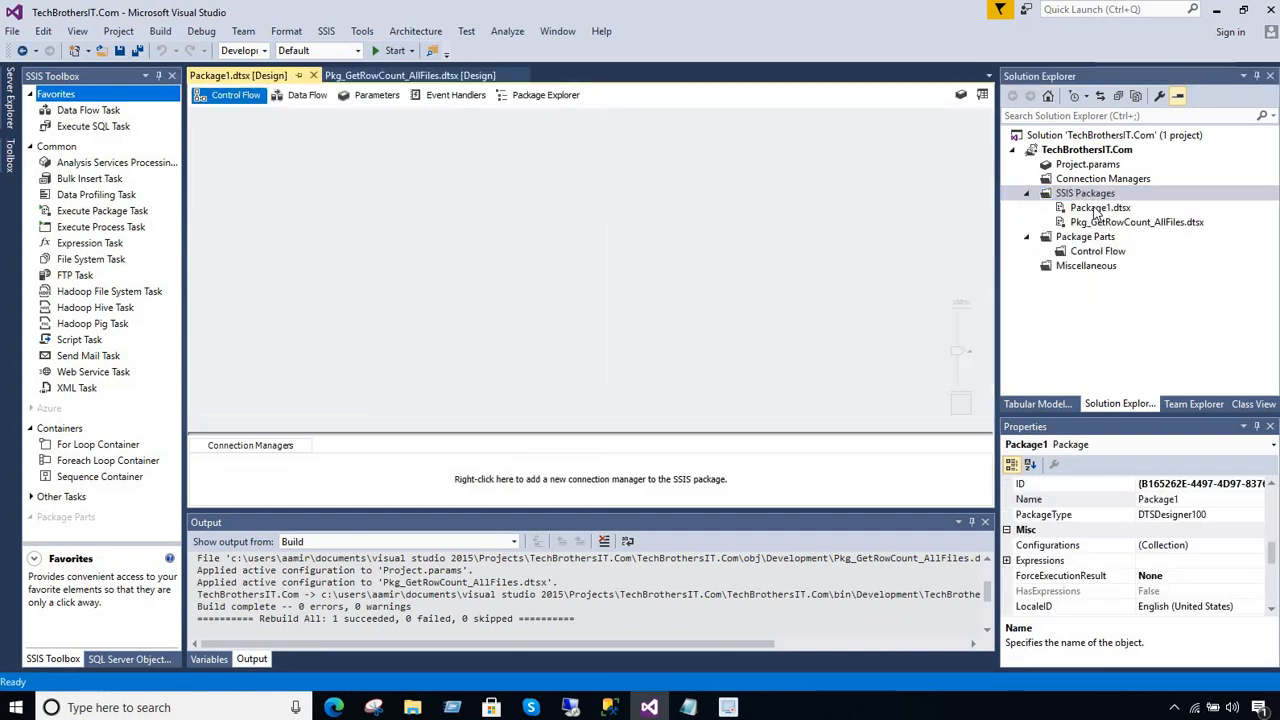
pyautogui.click(1094, 208)
pyautogui.rightClick(1094, 208)
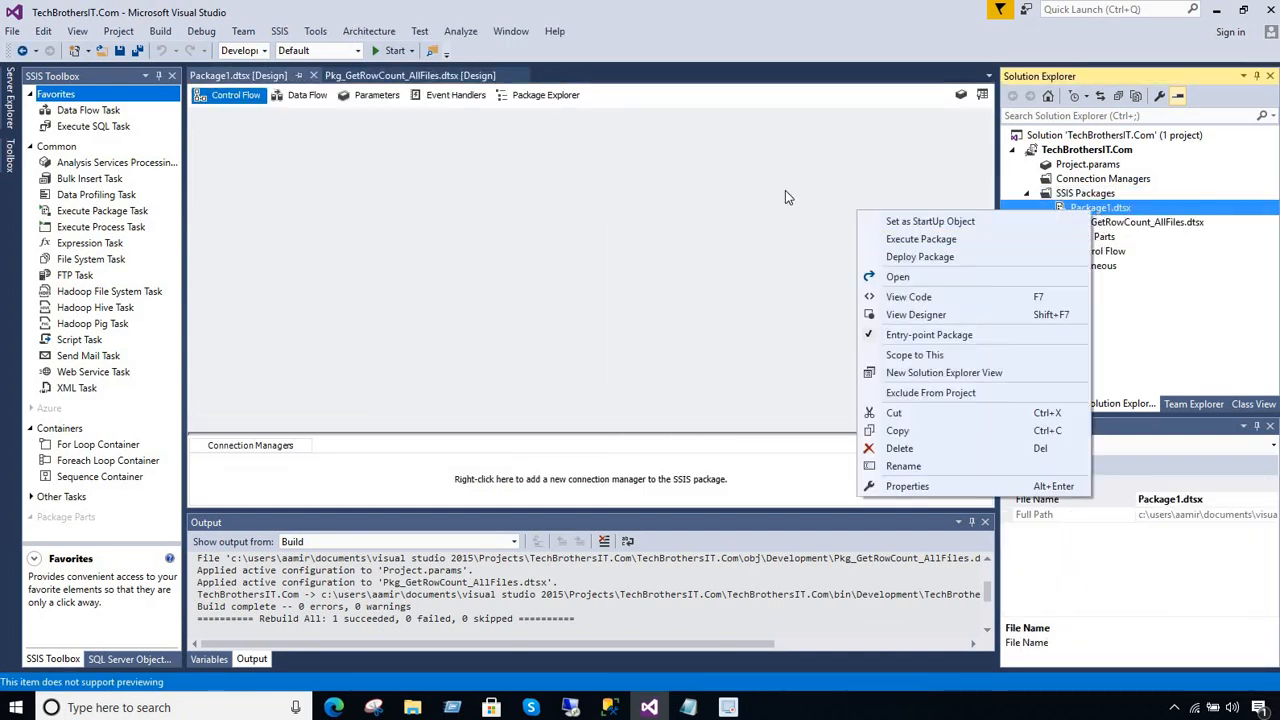
pyautogui.click(785, 197)
pyautogui.click(1136, 222)
pyautogui.click(1100, 208)
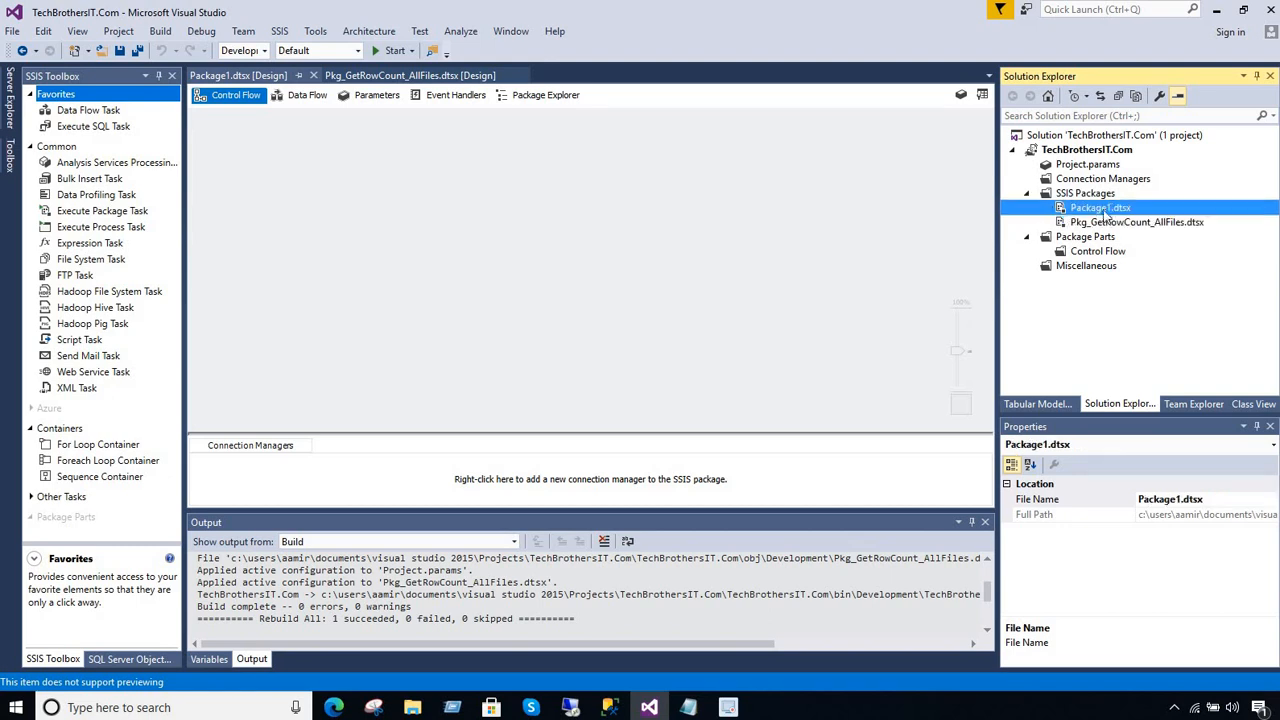
# Add a package-level variable named FileFolderPath to Package1
pyautogui.click(417, 214)
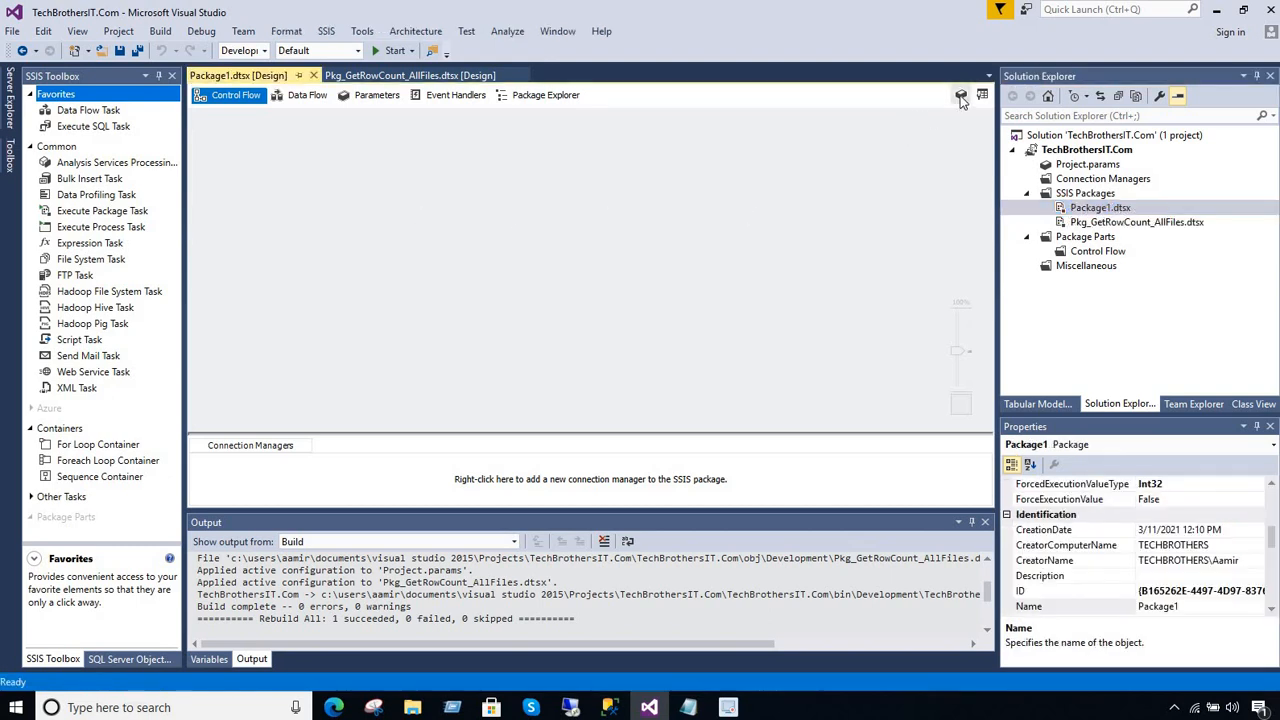
pyautogui.click(960, 96)
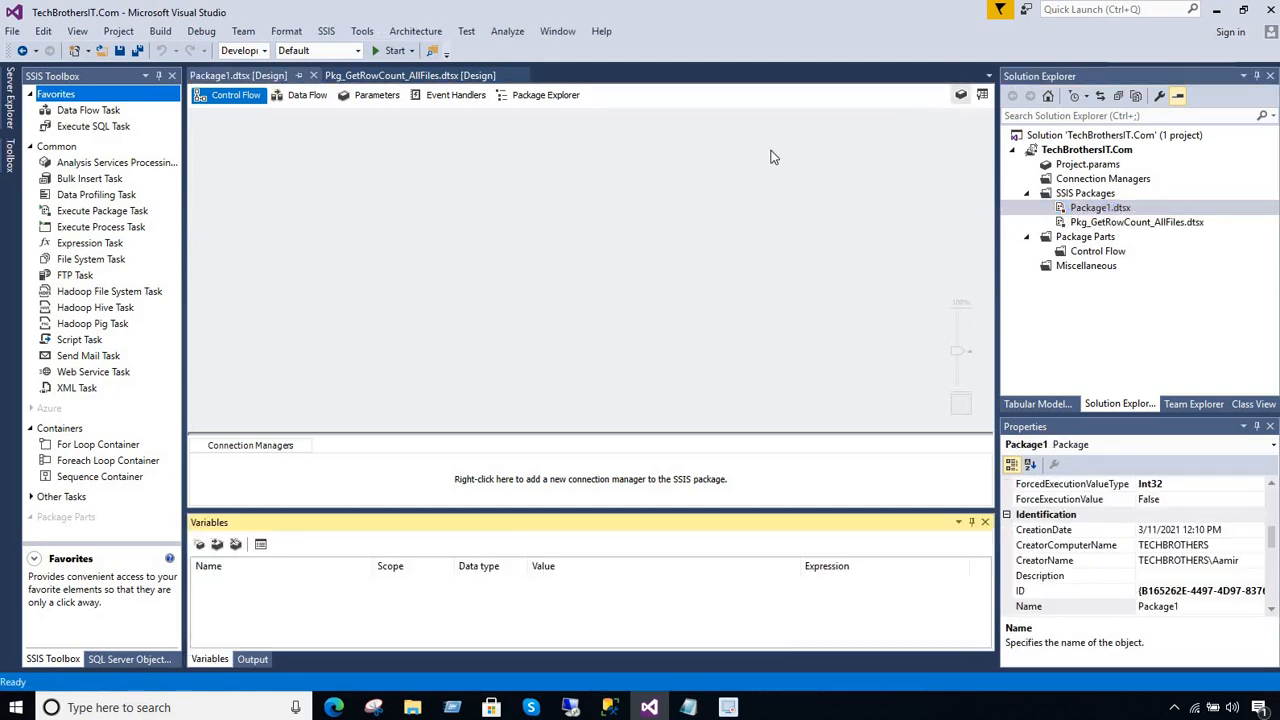
pyautogui.click(200, 545)
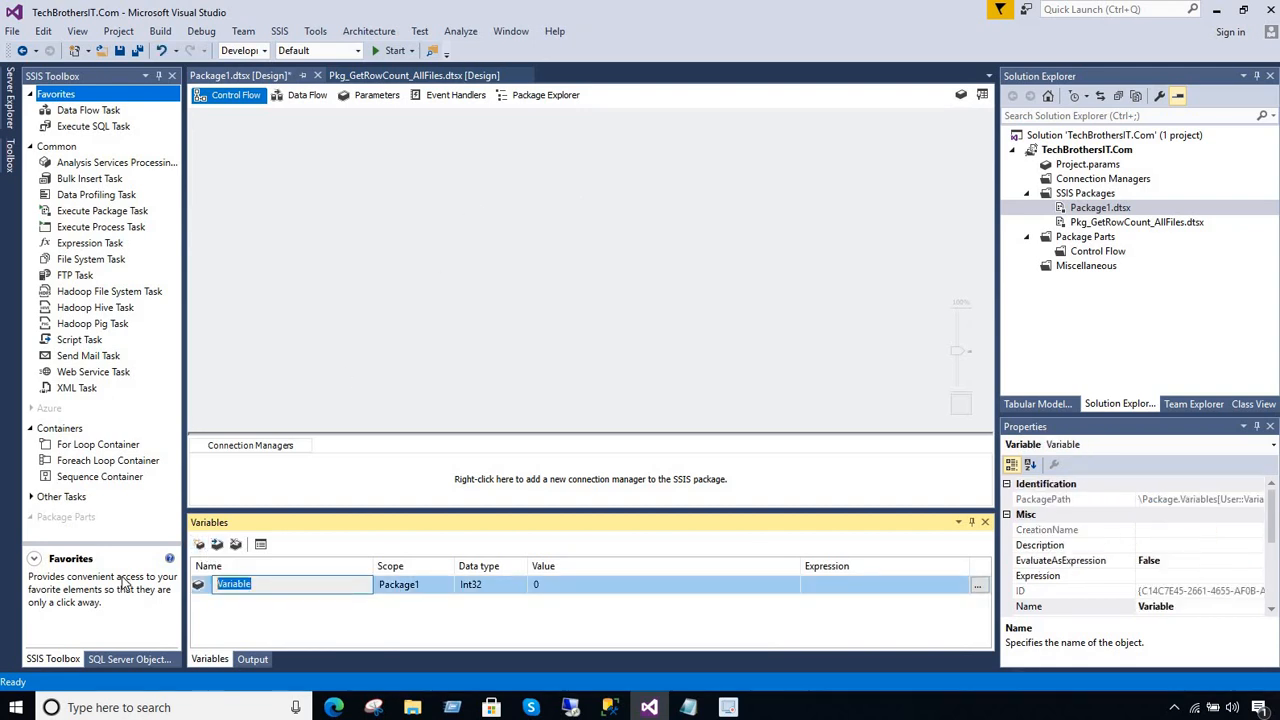
pyautogui.write('FileFolderPath')
pyautogui.click(462, 604)
# Set the data type of the FileFolderPath variable to String
pyautogui.click(483, 584)
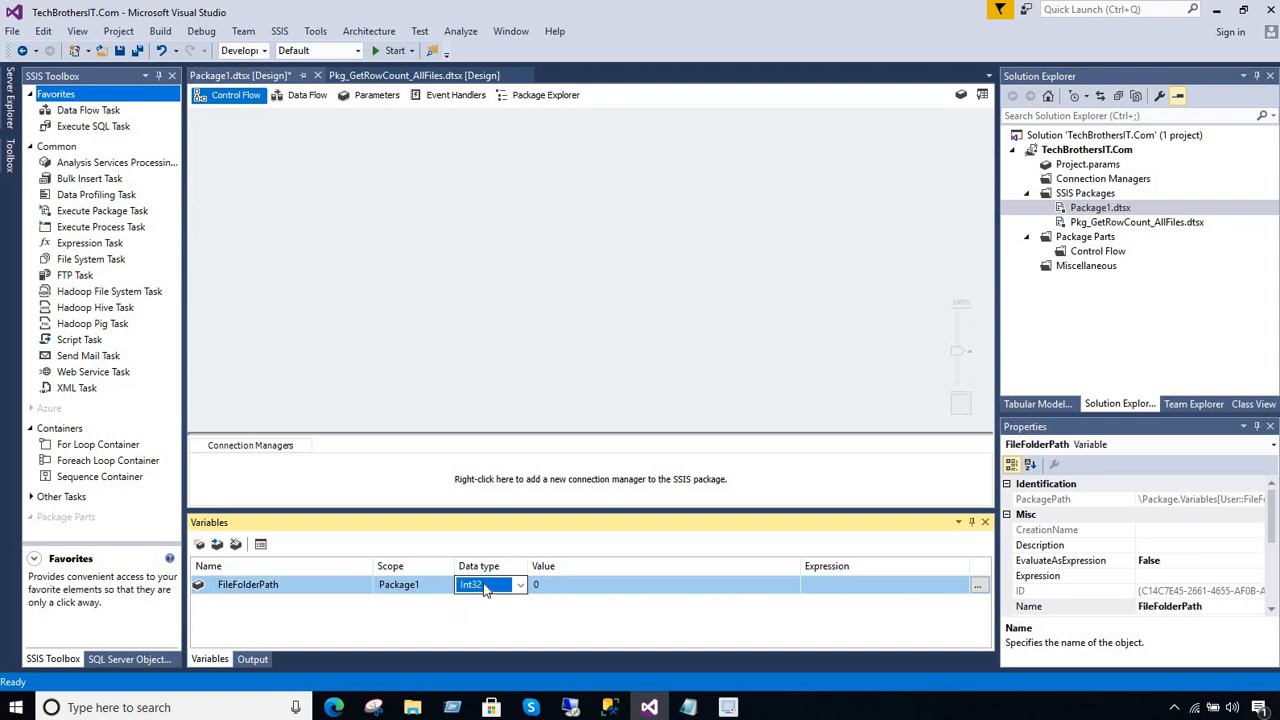
pyautogui.press('s')
pyautogui.press('s')
pyautogui.press('s')
pyautogui.click(505, 614)
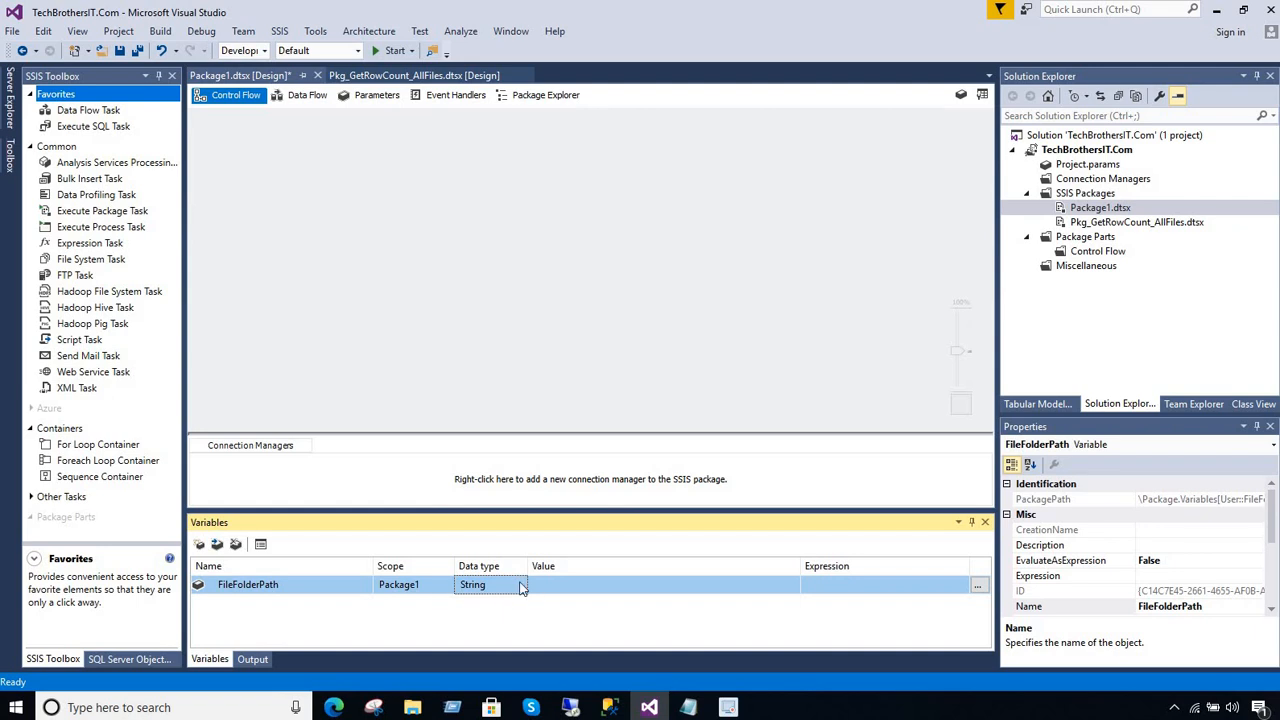
# Copy the full path of the desktop's File Folder from File Explorer and paste it as the FileFolderPath variable's value
pyautogui.click(410, 708)
pyautogui.click(514, 177)
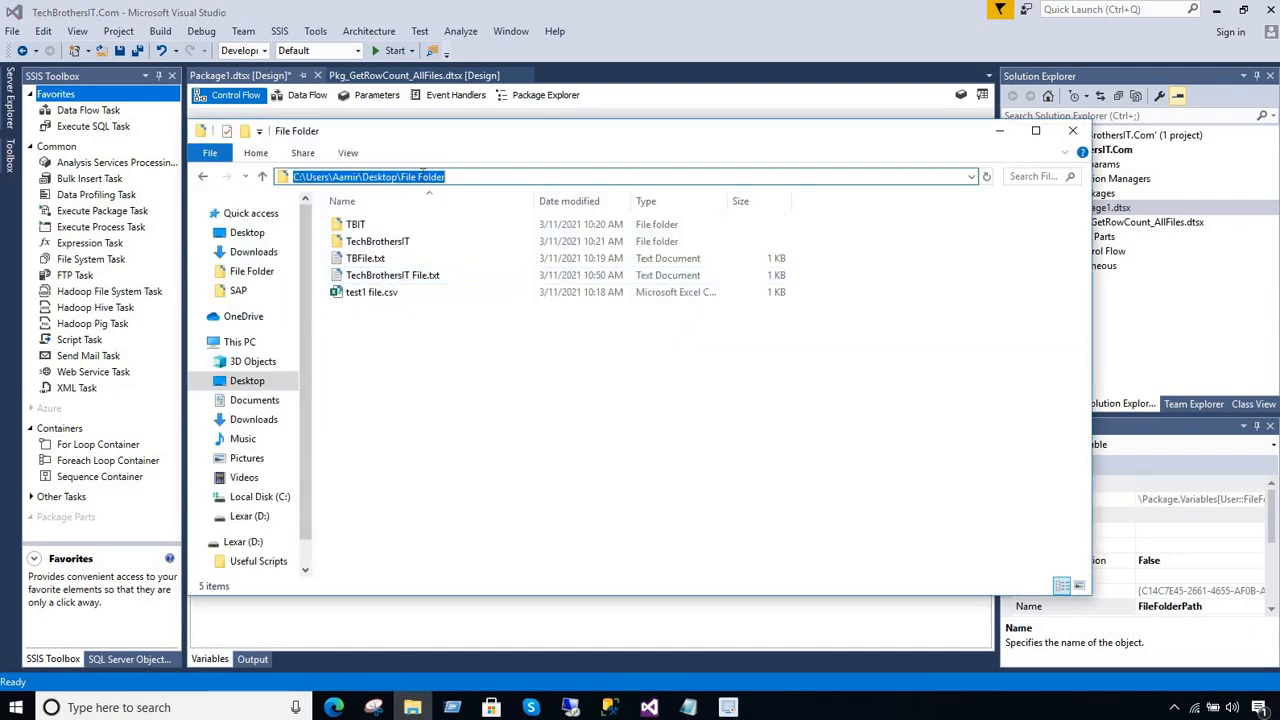
pyautogui.rightClick(423, 178)
pyautogui.click(465, 226)
pyautogui.click(1001, 134)
pyautogui.click(568, 586)
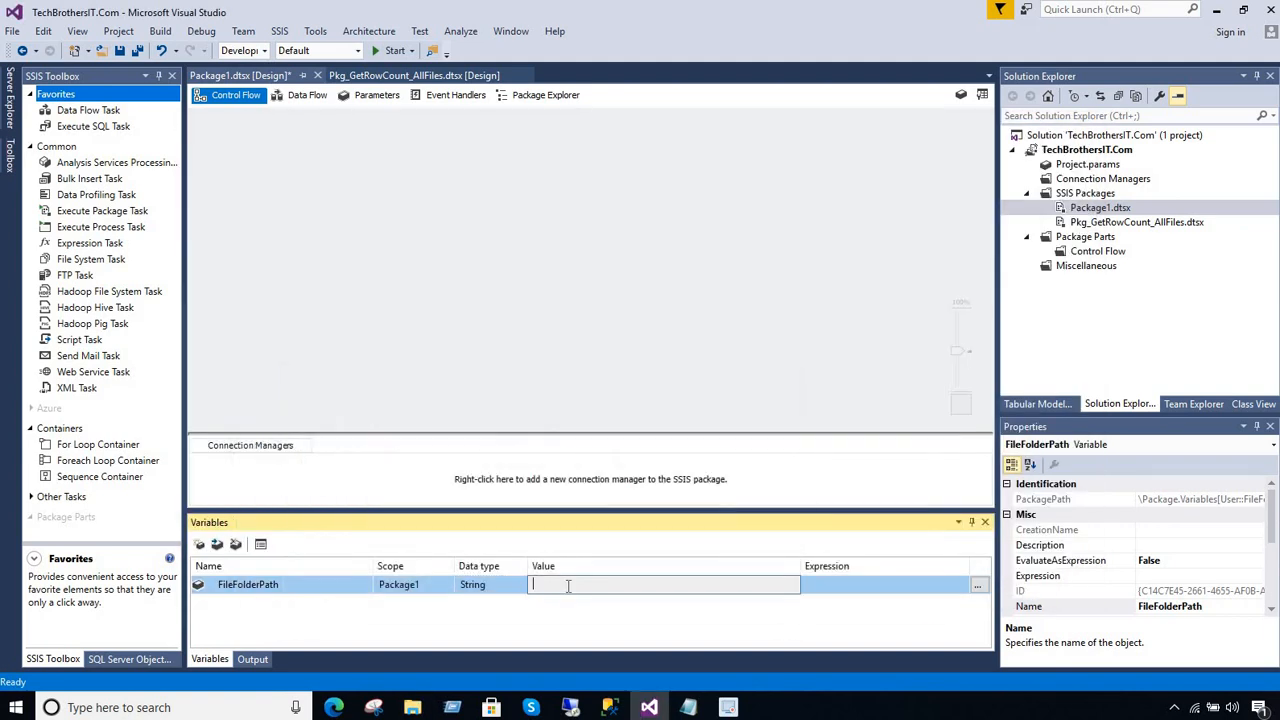
pyautogui.hotkey('ctrl', 'v')
pyautogui.click(586, 612)
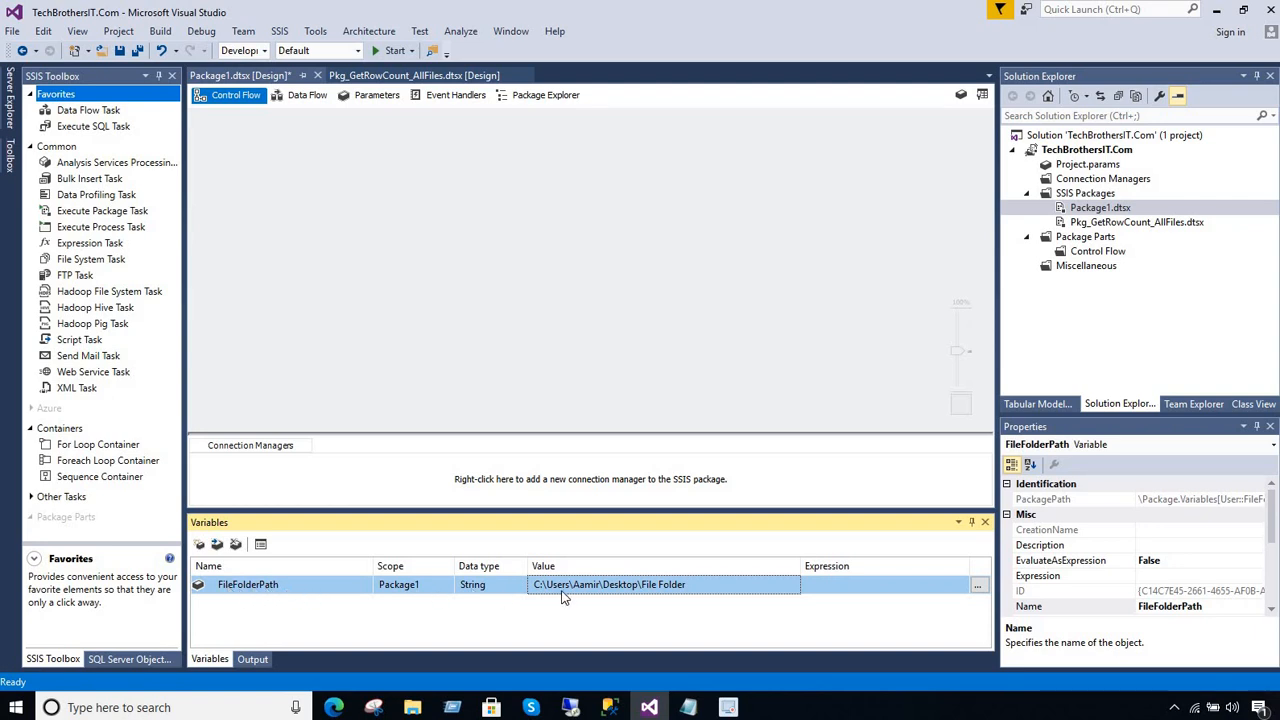
pyautogui.click(695, 584)
pyautogui.moveTo(690, 584); pyautogui.dragTo(530, 584)
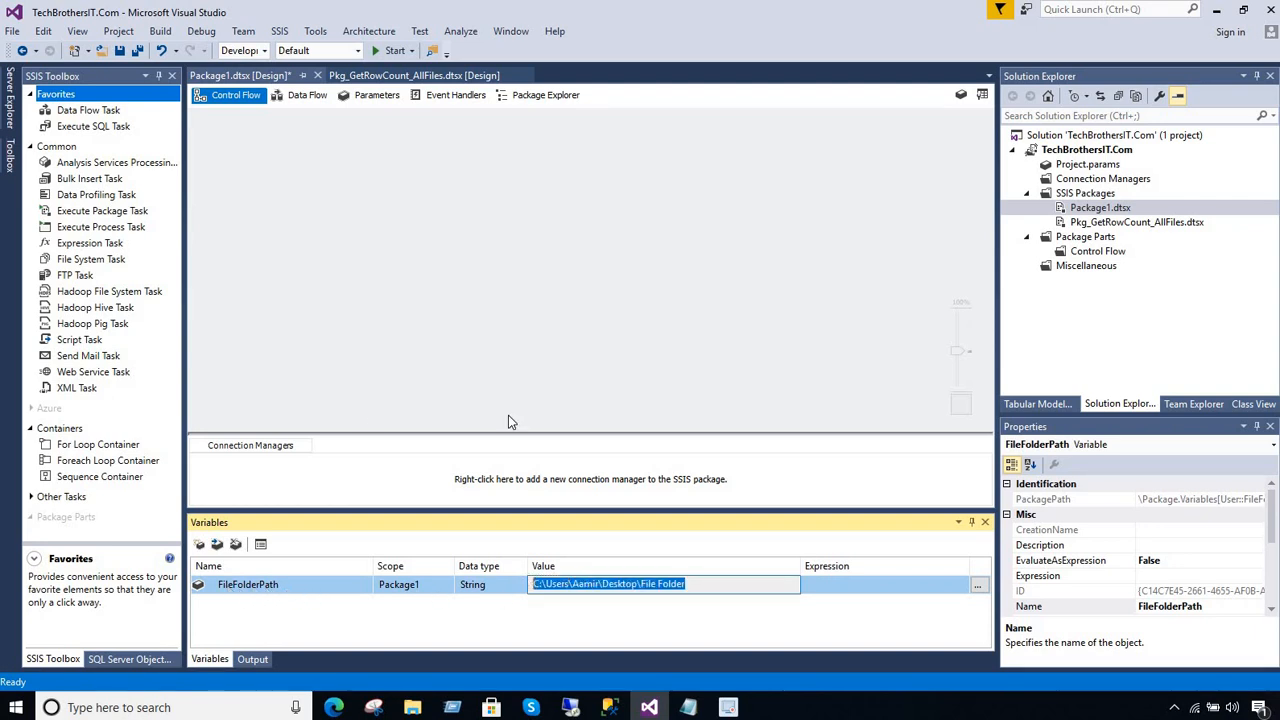
pyautogui.click(534, 282)
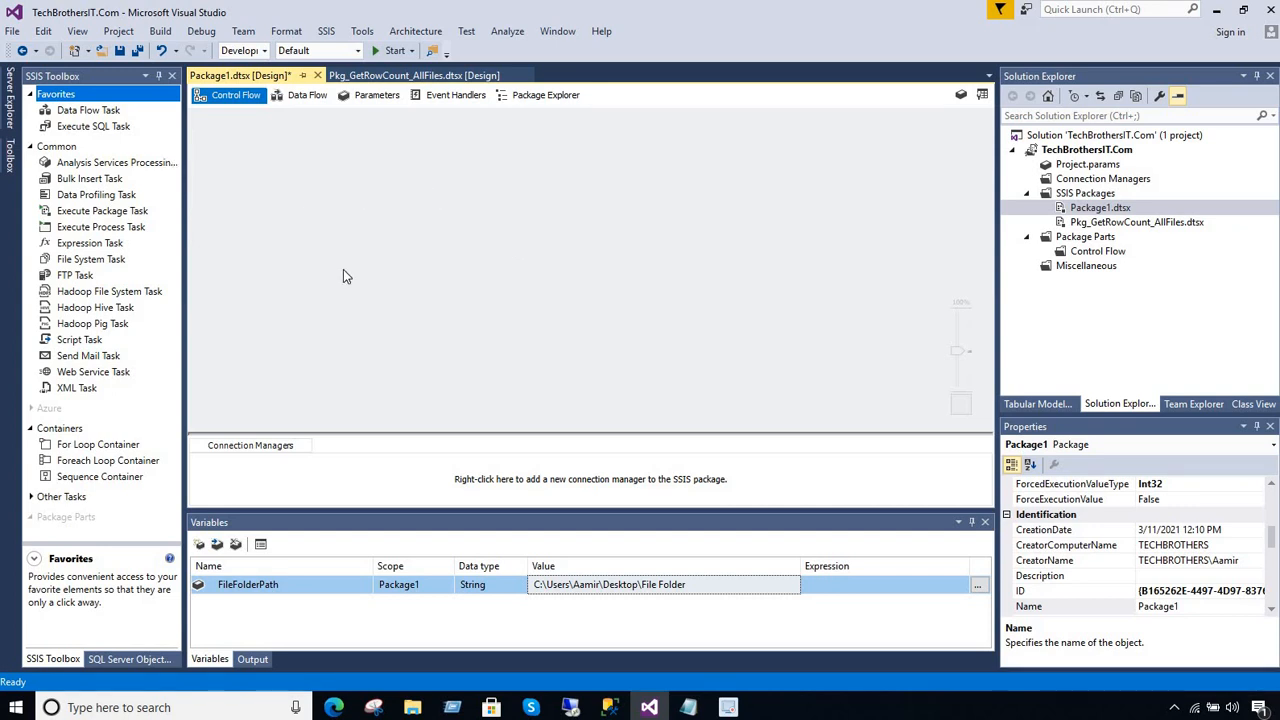
# Add a Foreach Loop Container to the Package1 control flow and enlarge it to make room for a task
pyautogui.click(30, 146)
pyautogui.moveTo(92, 222); pyautogui.dragTo(391, 176)
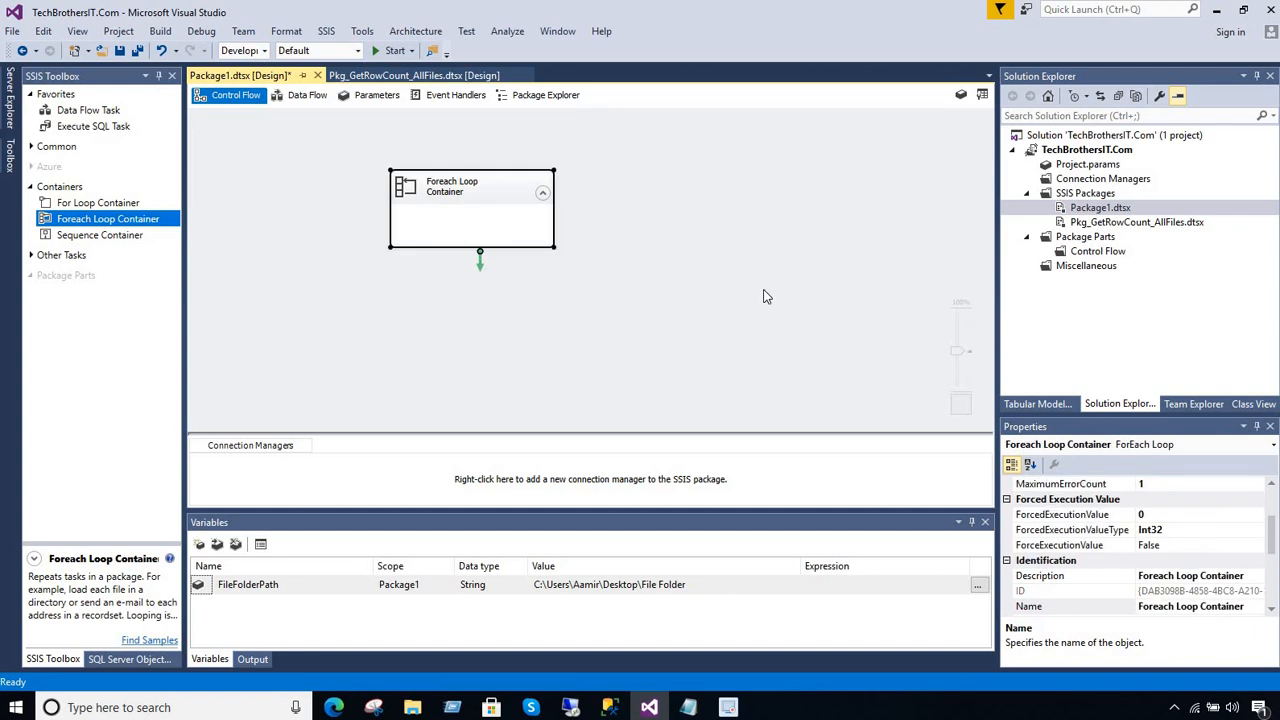
pyautogui.moveTo(555, 247); pyautogui.dragTo(733, 306)
# Add a property expression for Directory to the Foreach Loop Container's file enumerator
pyautogui.doubleClick(590, 191)
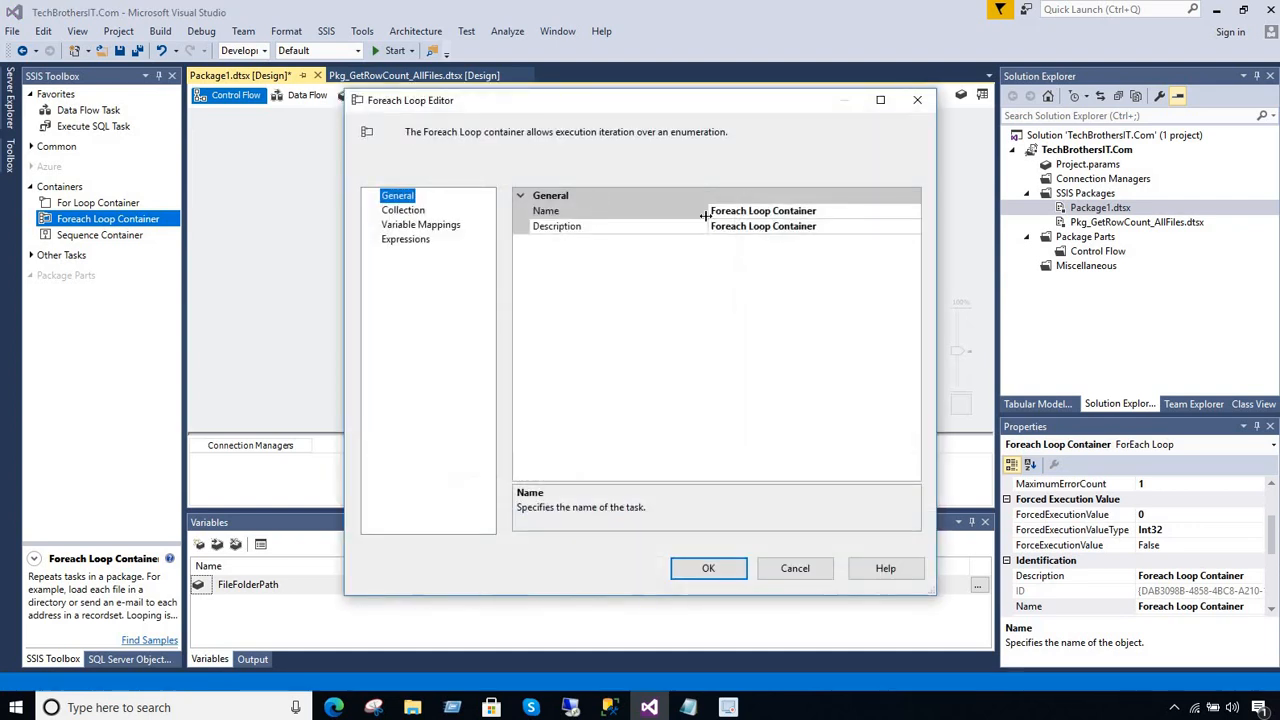
pyautogui.click(428, 212)
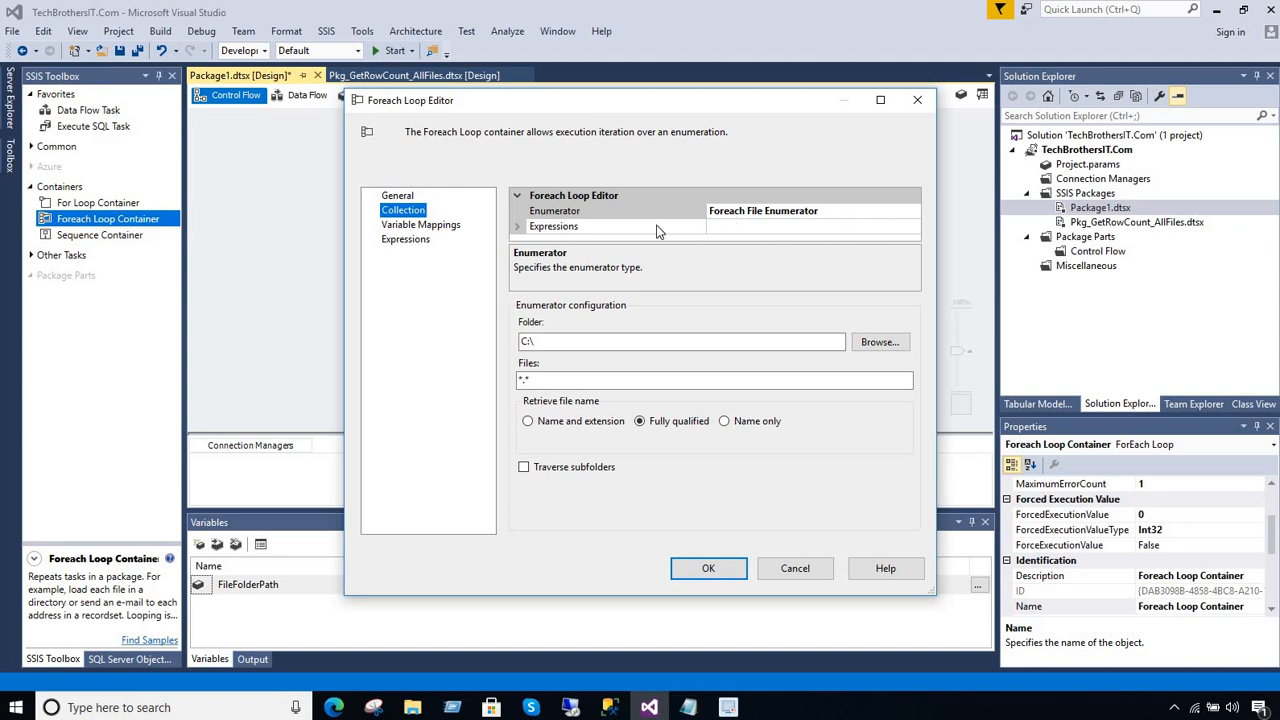
pyautogui.click(550, 227)
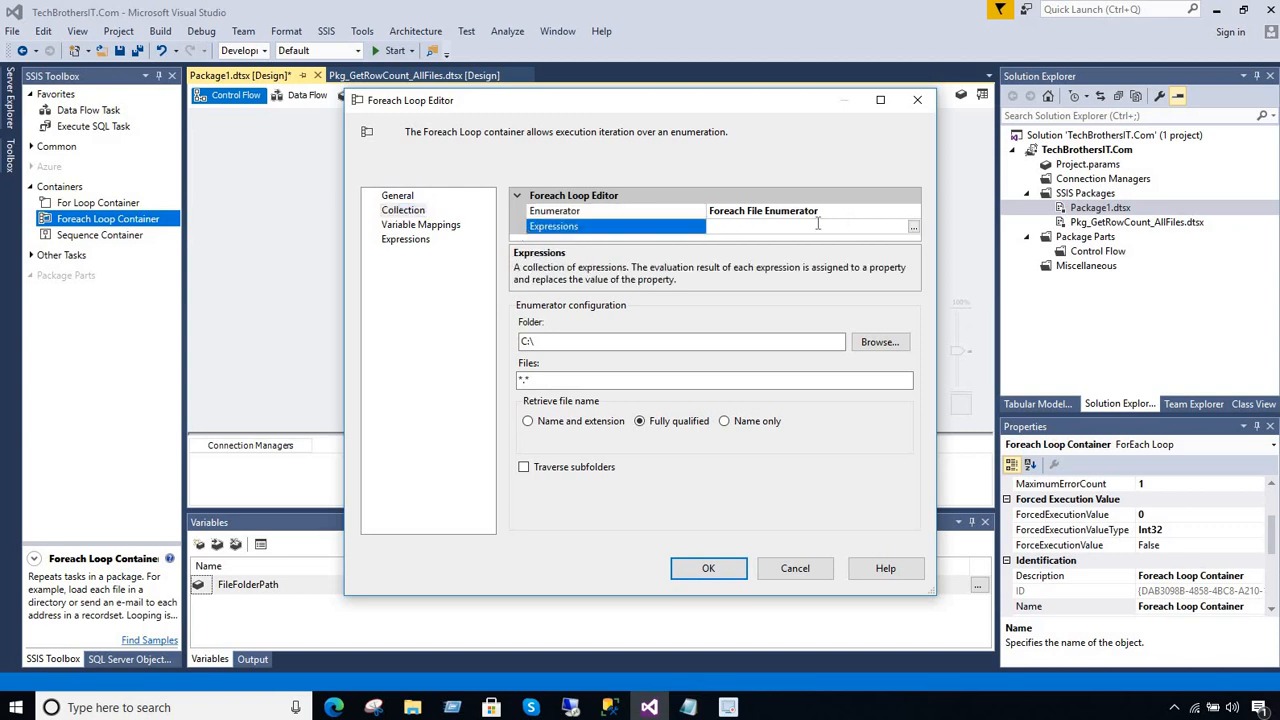
pyautogui.click(914, 227)
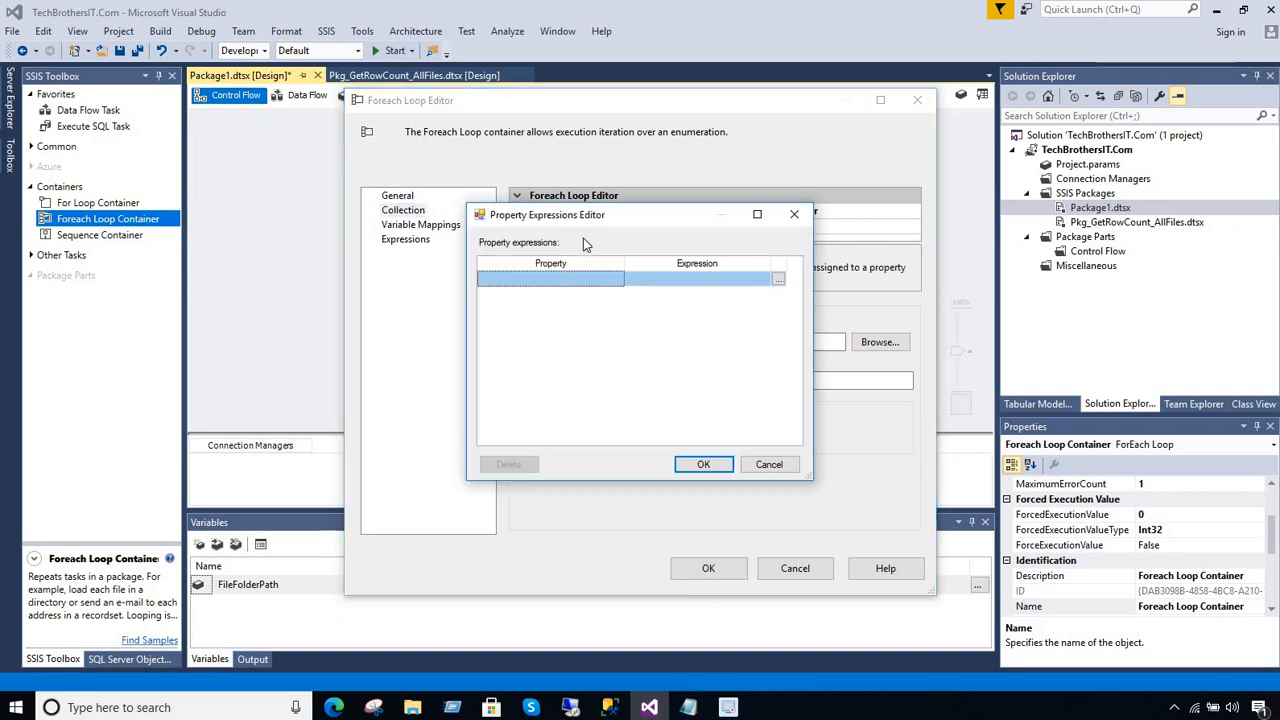
pyautogui.click(603, 281)
pyautogui.click(617, 279)
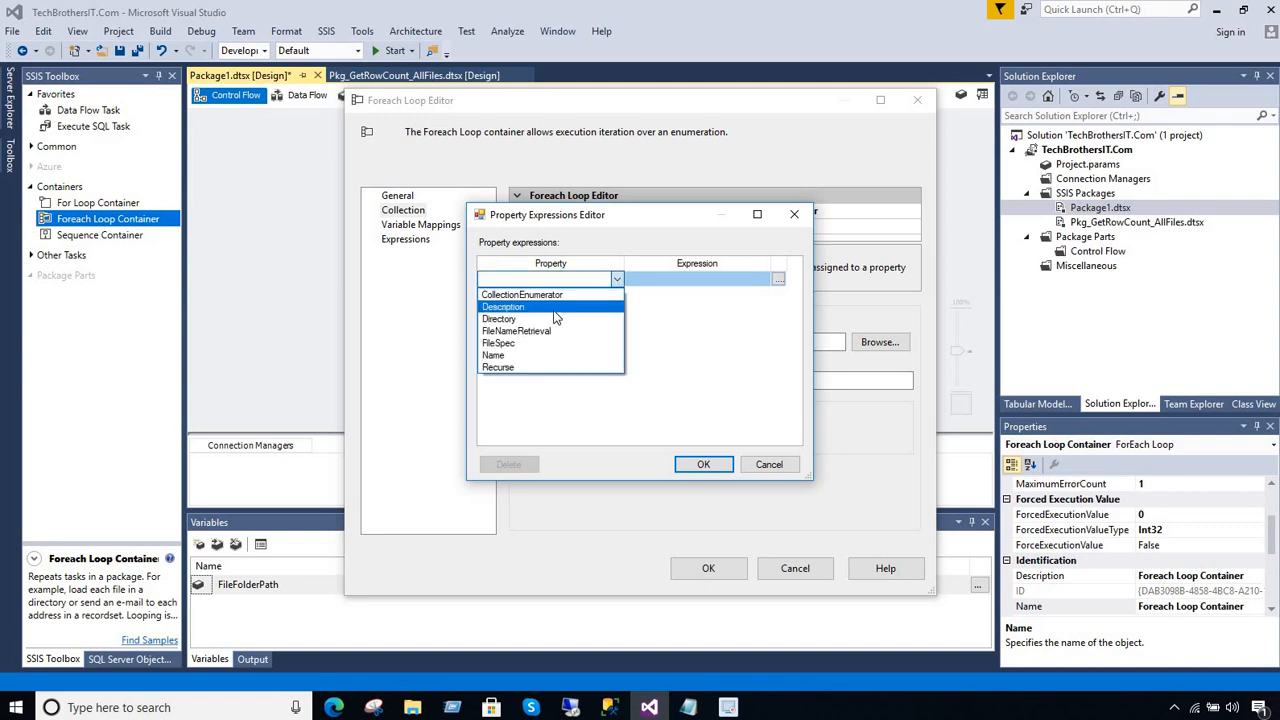
pyautogui.click(553, 319)
# Build the Directory expression as @[User::FileFolderPath], evaluate it and accept the property expression
pyautogui.click(778, 279)
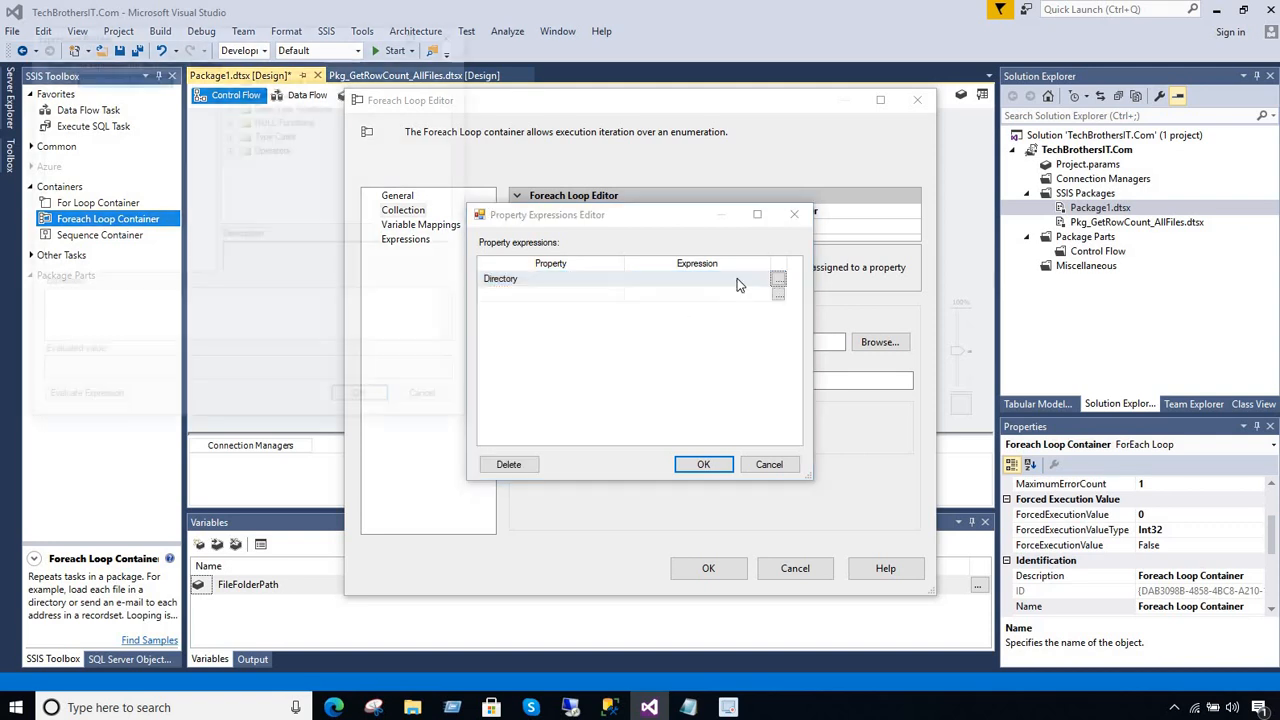
pyautogui.click(47, 77)
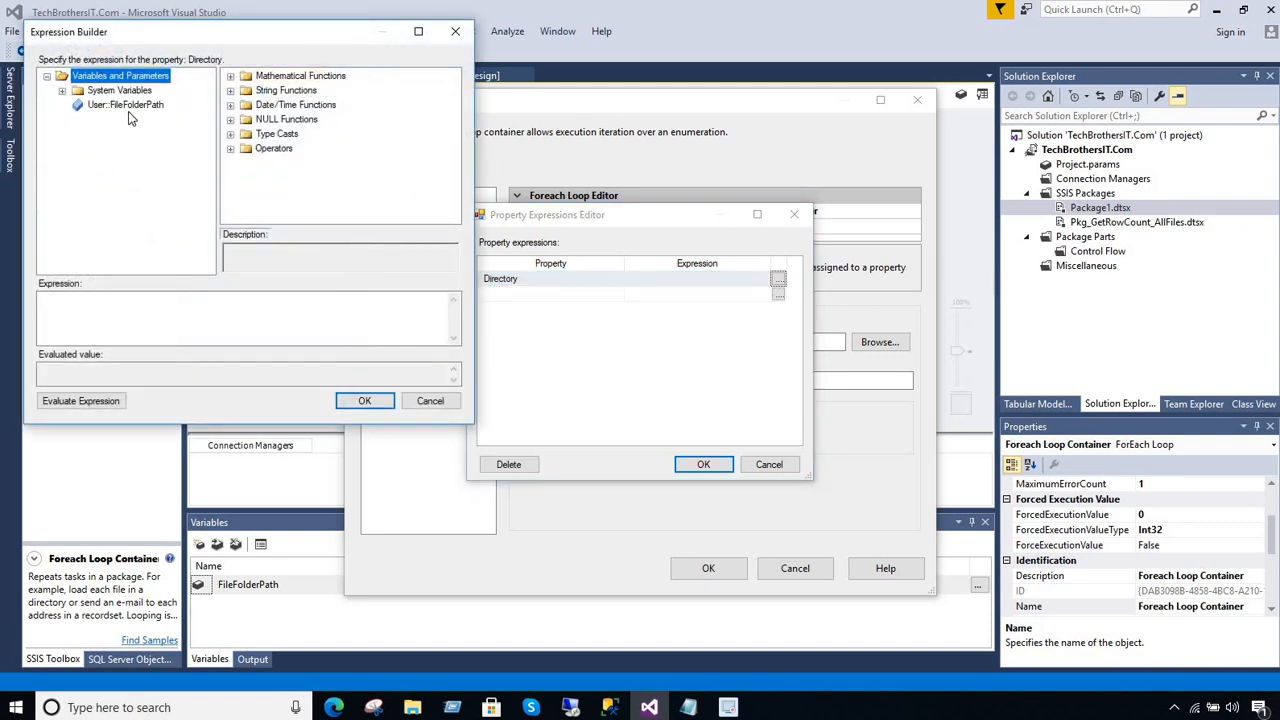
pyautogui.click(135, 106)
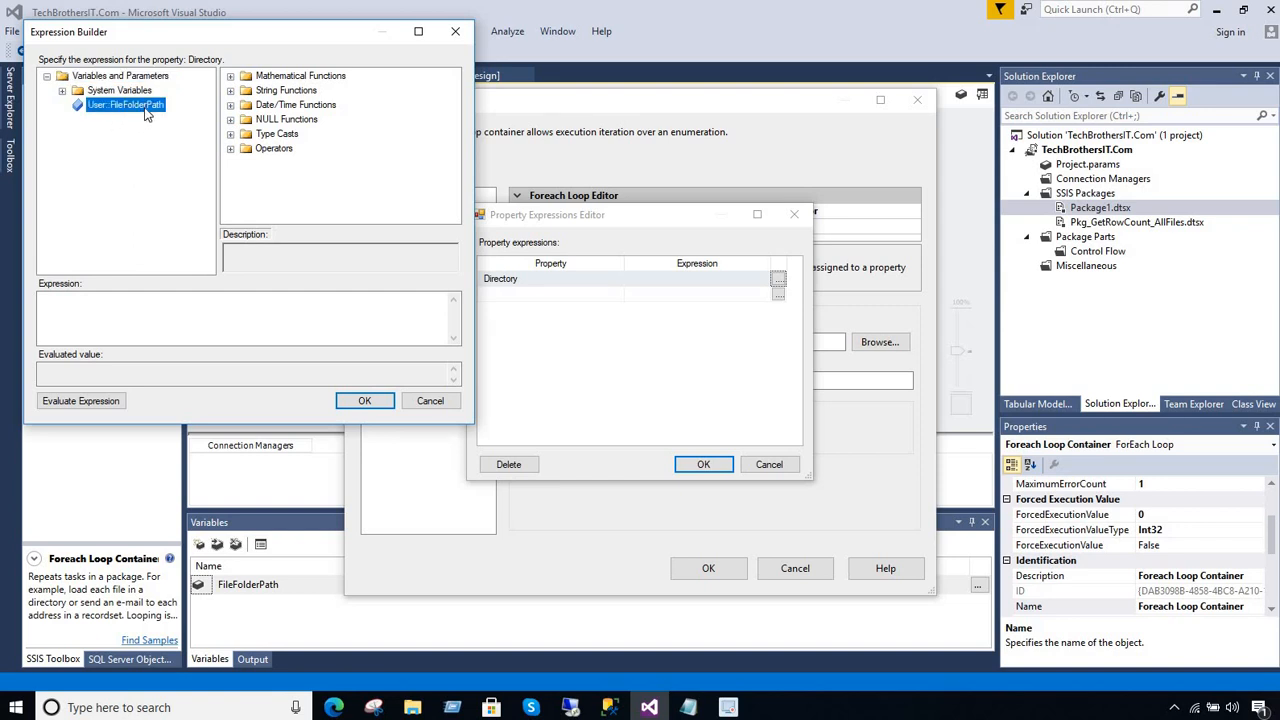
pyautogui.moveTo(145, 115); pyautogui.dragTo(168, 318)
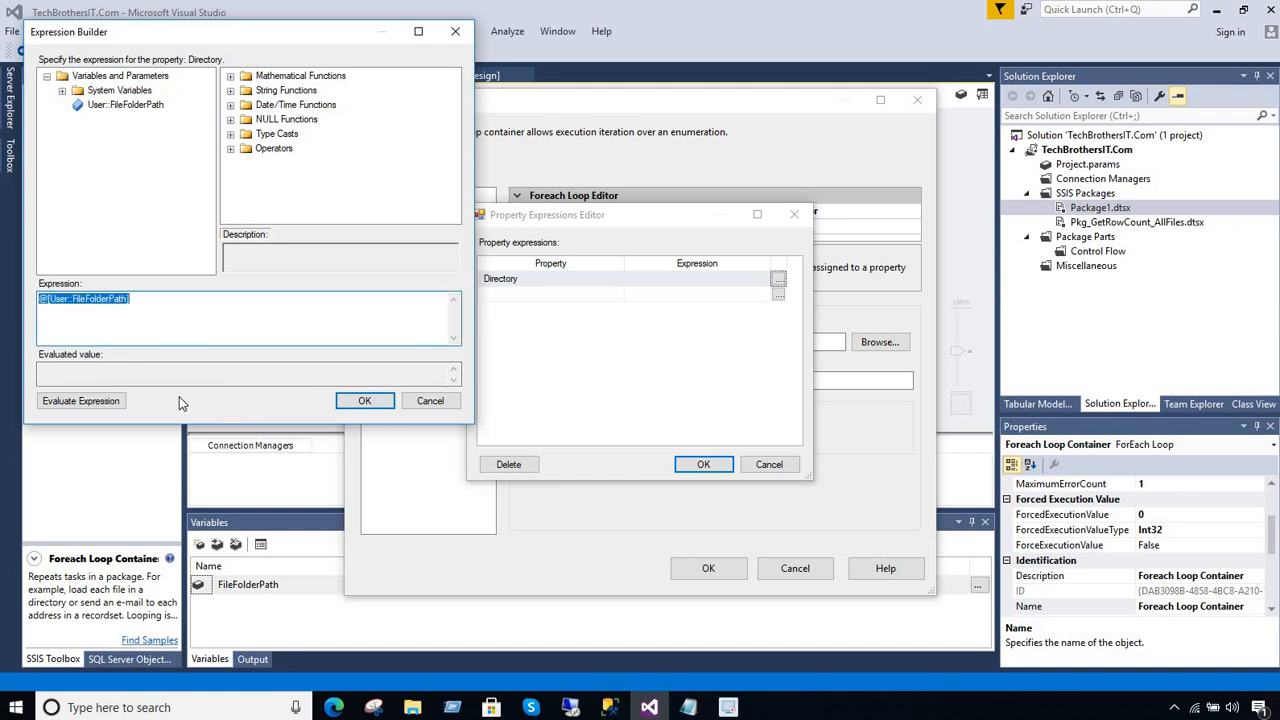
pyautogui.click(80, 401)
pyautogui.tripleClick(178, 369)
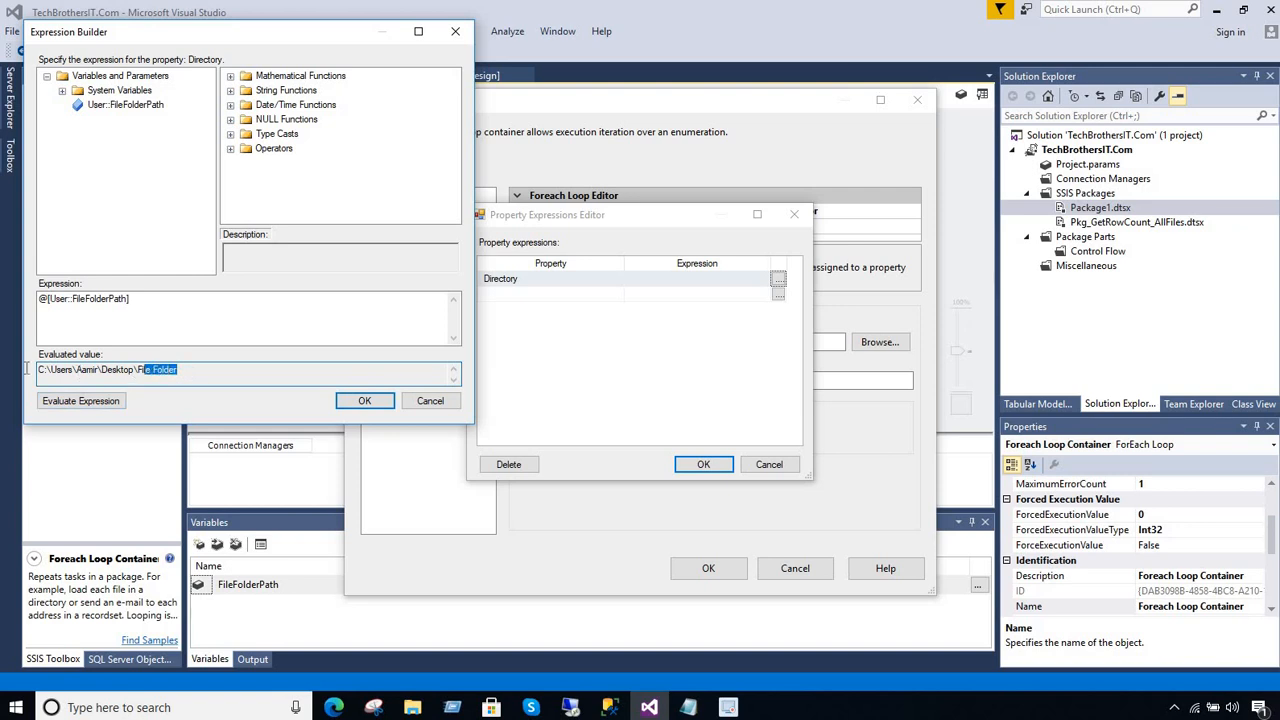
pyautogui.click(173, 369)
pyautogui.click(362, 401)
pyautogui.click(694, 465)
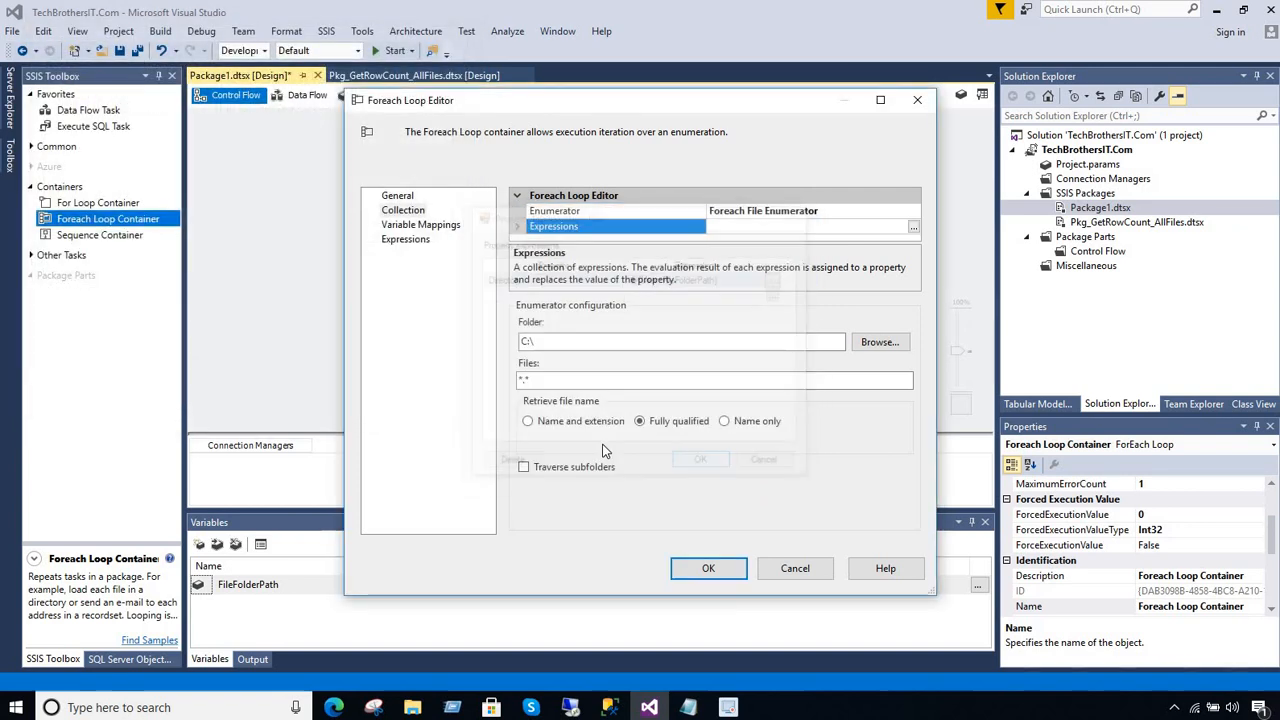
# Review the enumerator's Directory expression alongside its folder and file filter settings
pyautogui.click(588, 343)
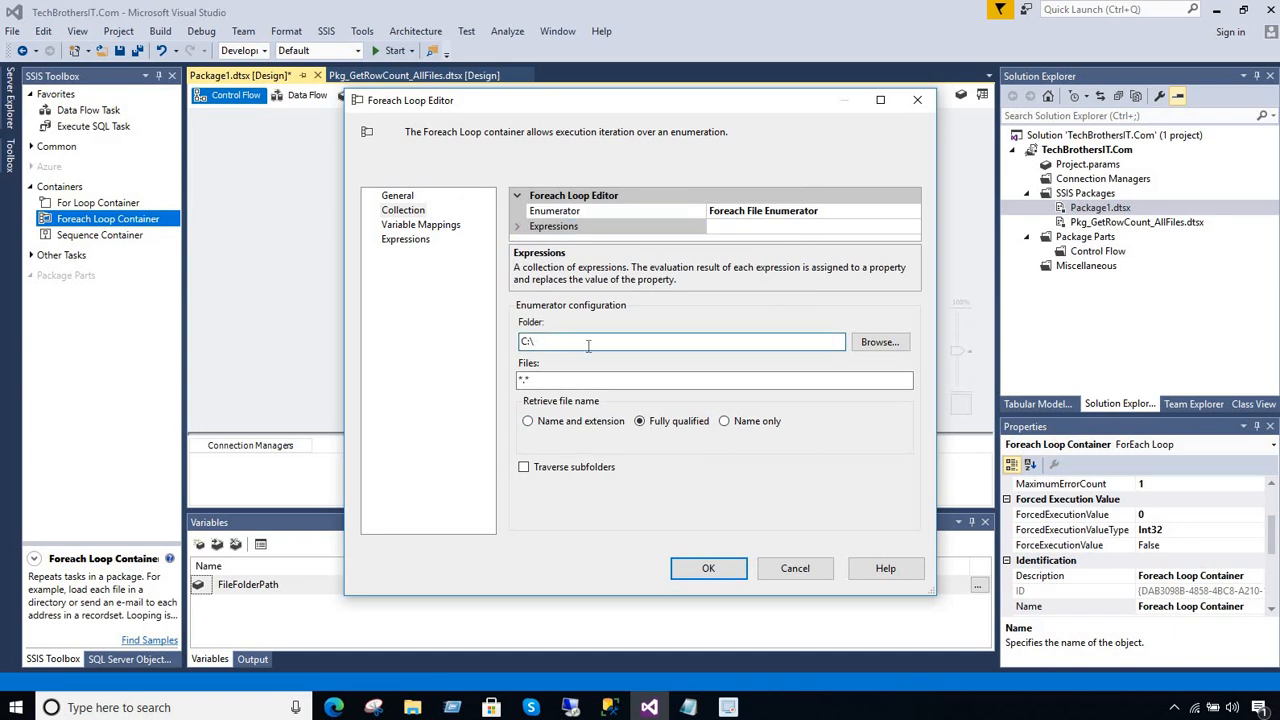
pyautogui.moveTo(548, 341); pyautogui.dragTo(458, 345)
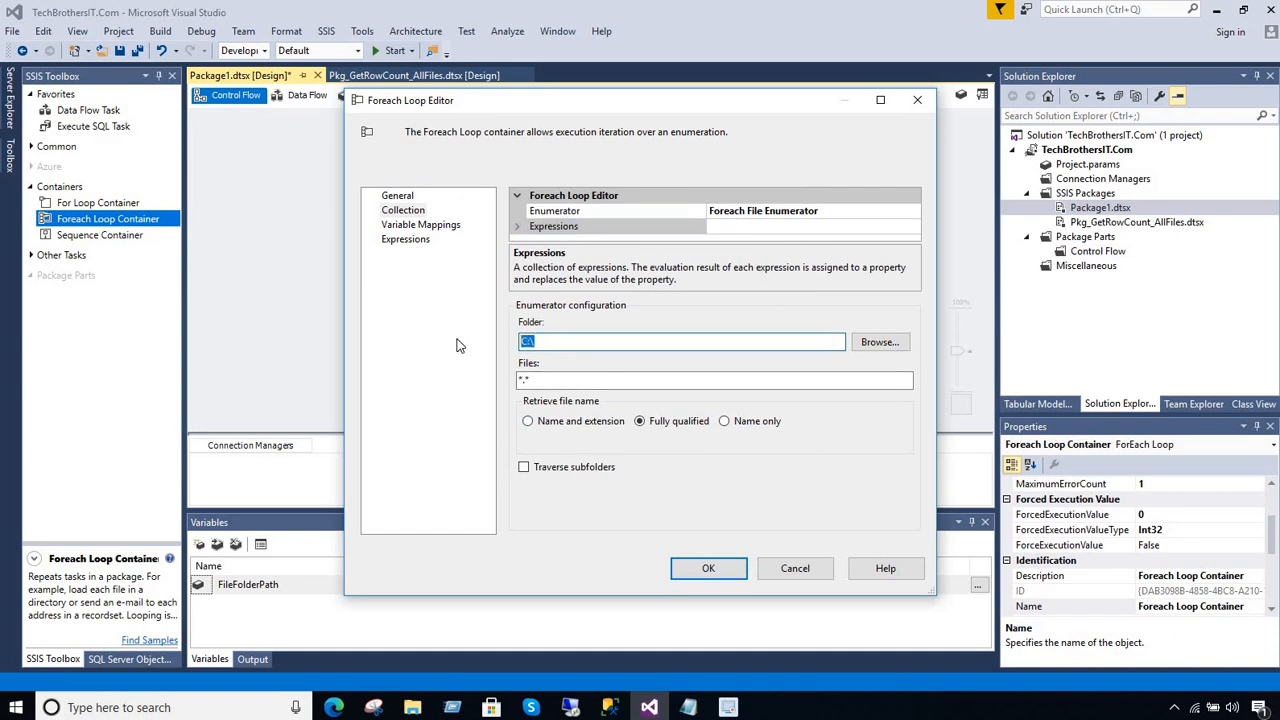
pyautogui.click(518, 229)
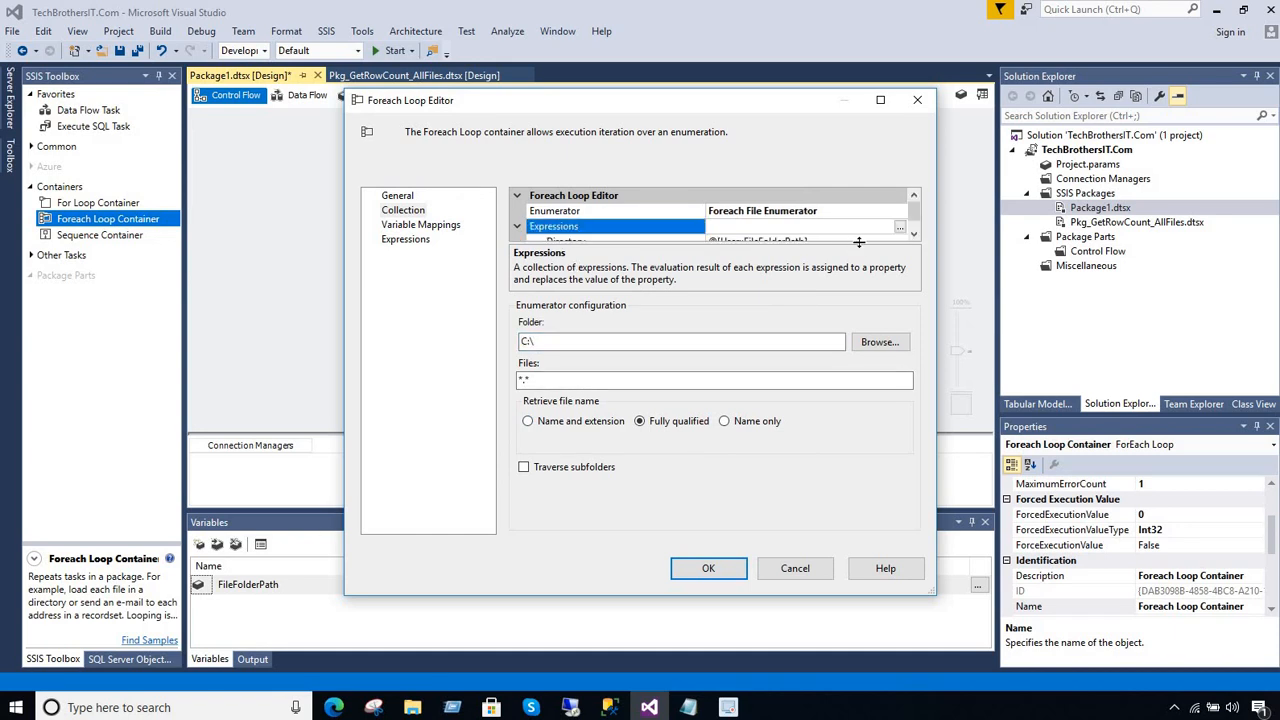
pyautogui.moveTo(859, 244); pyautogui.dragTo(860, 286)
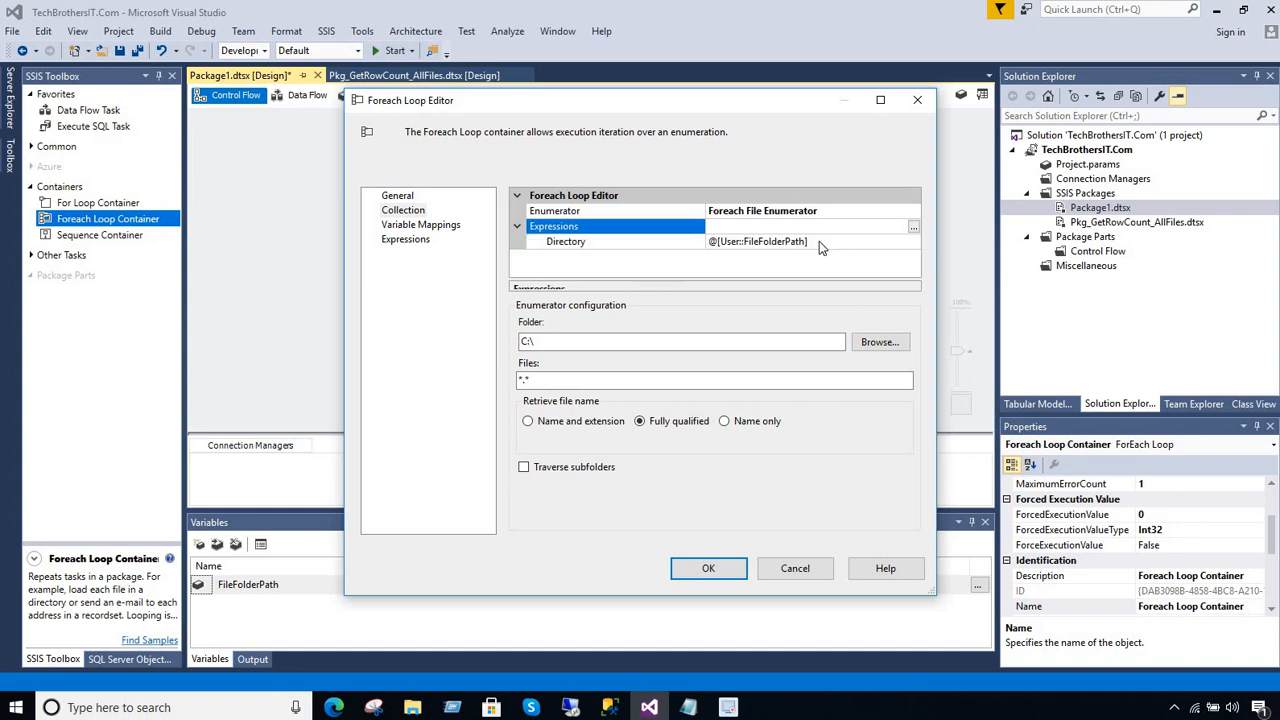
pyautogui.moveTo(559, 342); pyautogui.dragTo(447, 349)
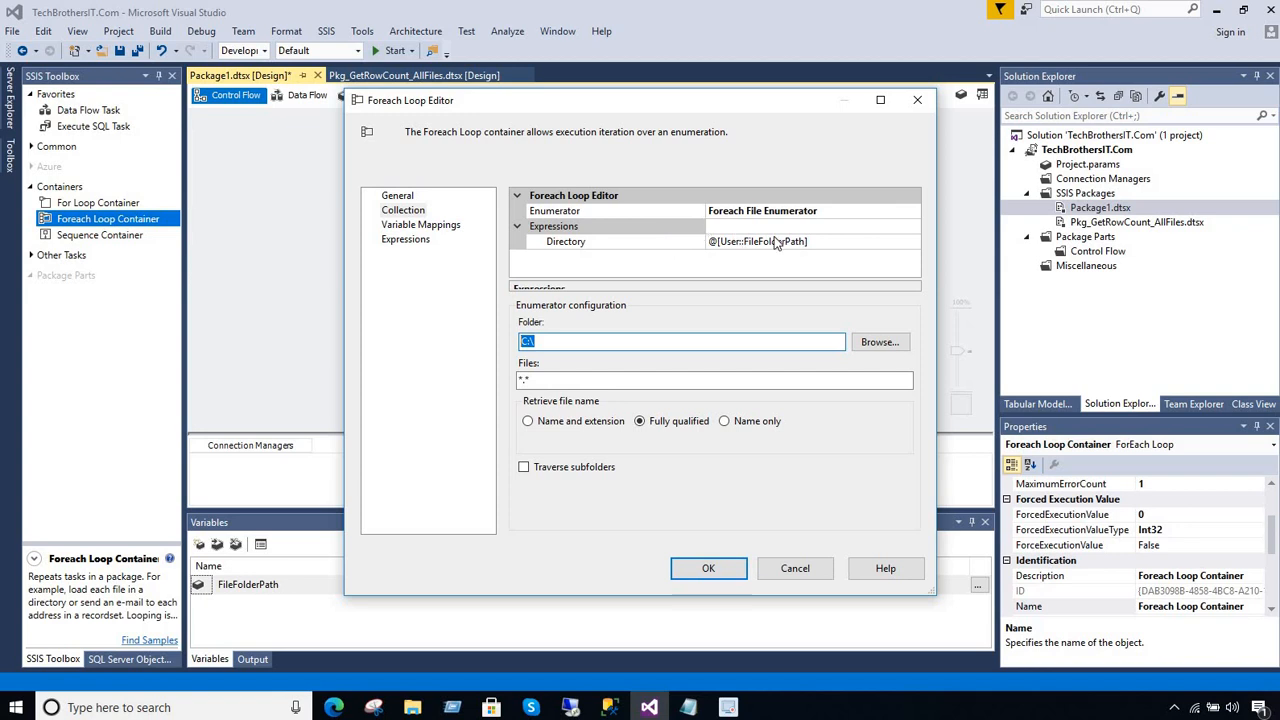
pyautogui.click(824, 242)
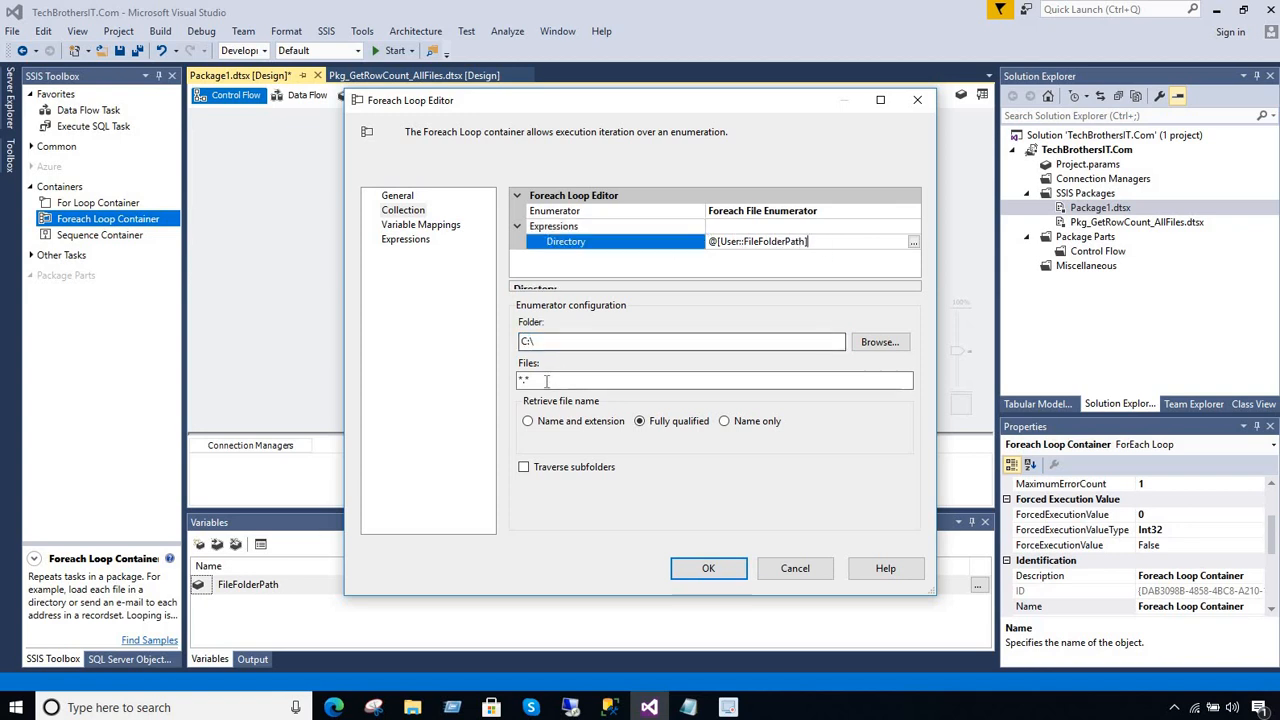
pyautogui.click(585, 381)
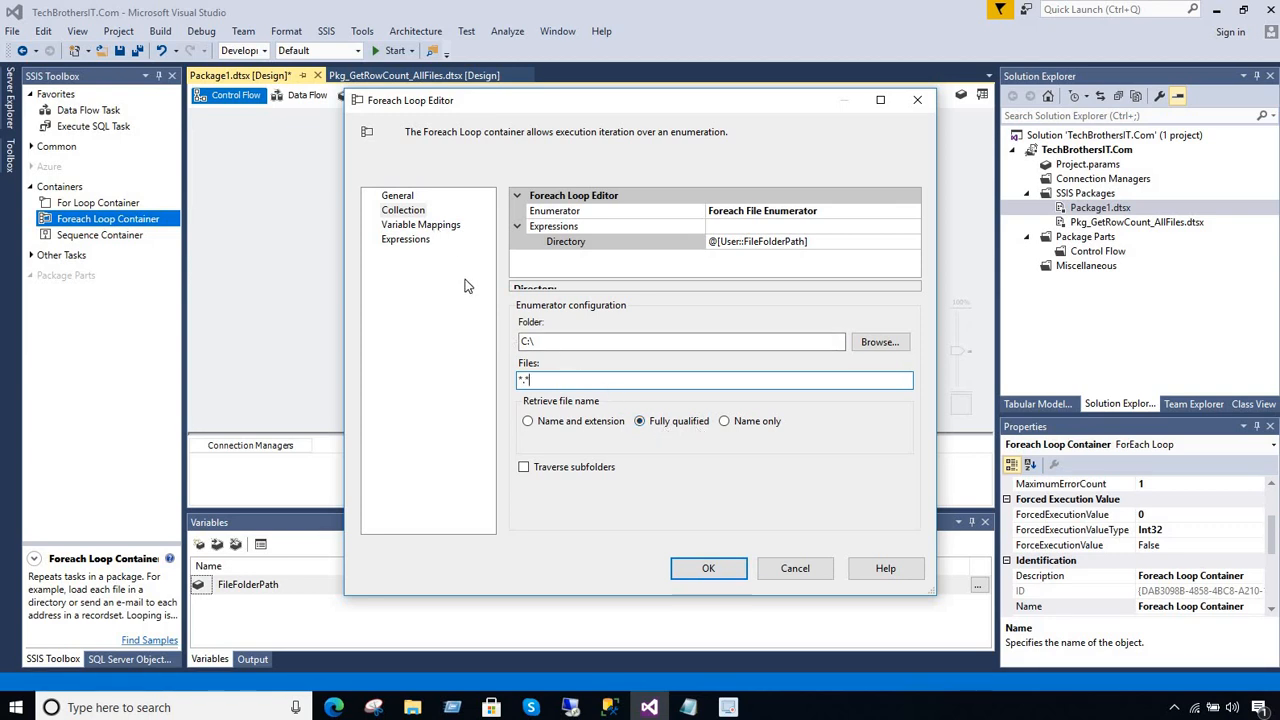
# Map the loop's collection value to a new String variable named FilePath in the Package1 container
pyautogui.click(436, 226)
pyautogui.click(630, 247)
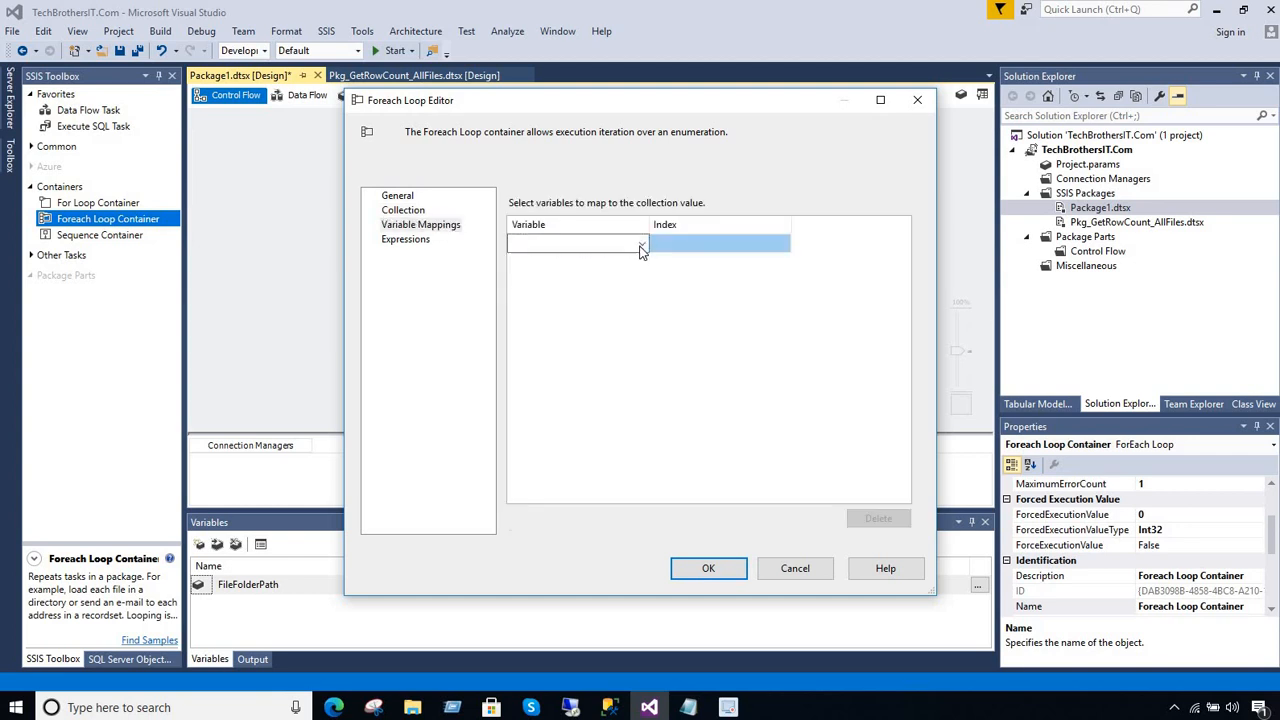
pyautogui.click(642, 244)
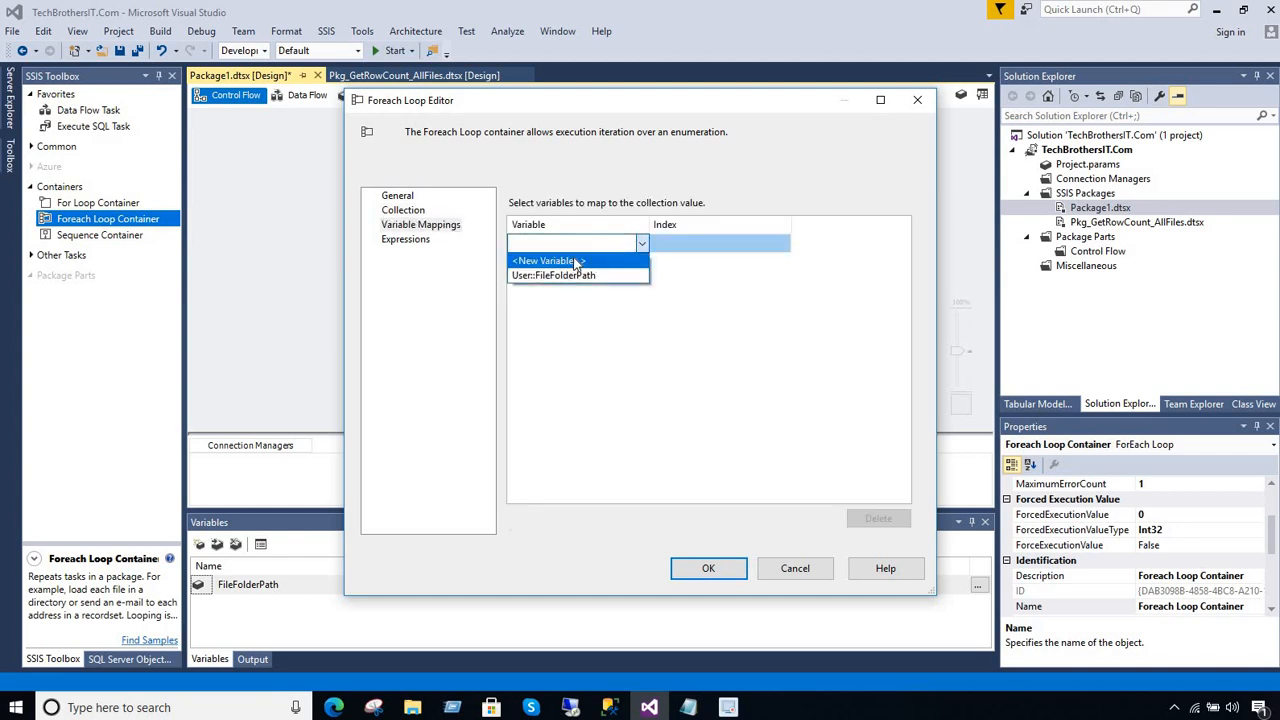
pyautogui.click(572, 267)
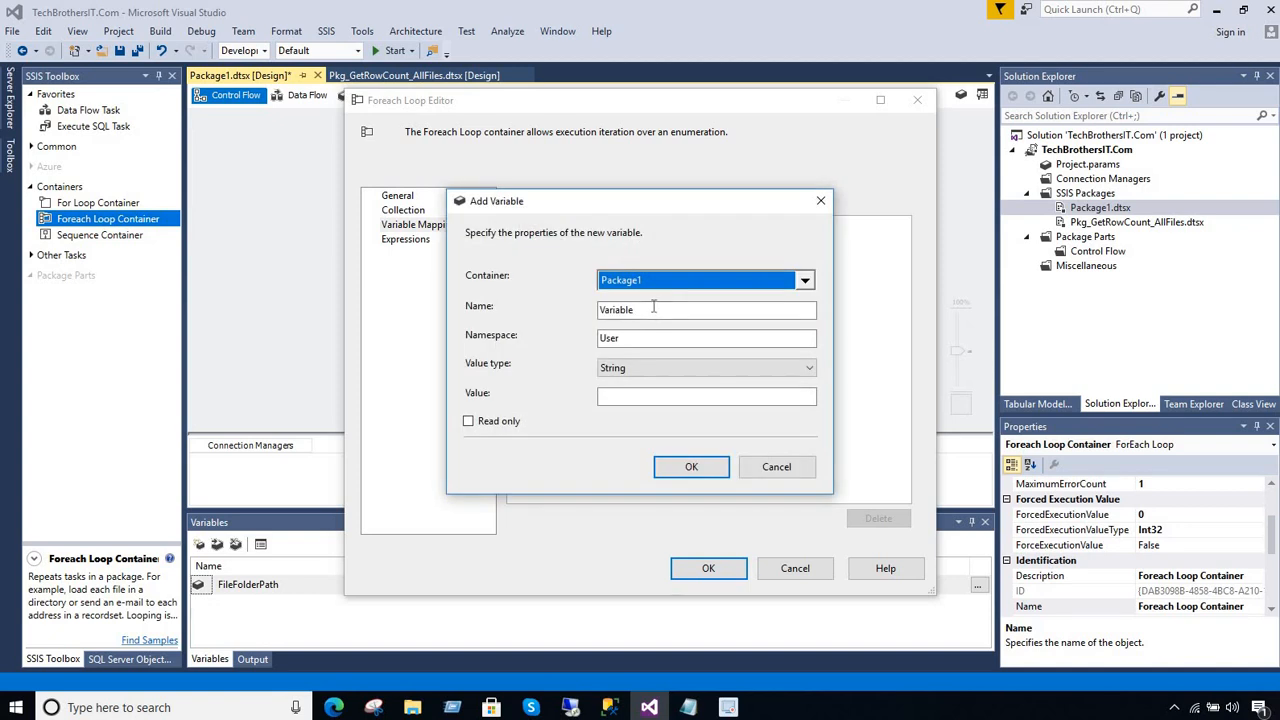
pyautogui.press('BackSpace')
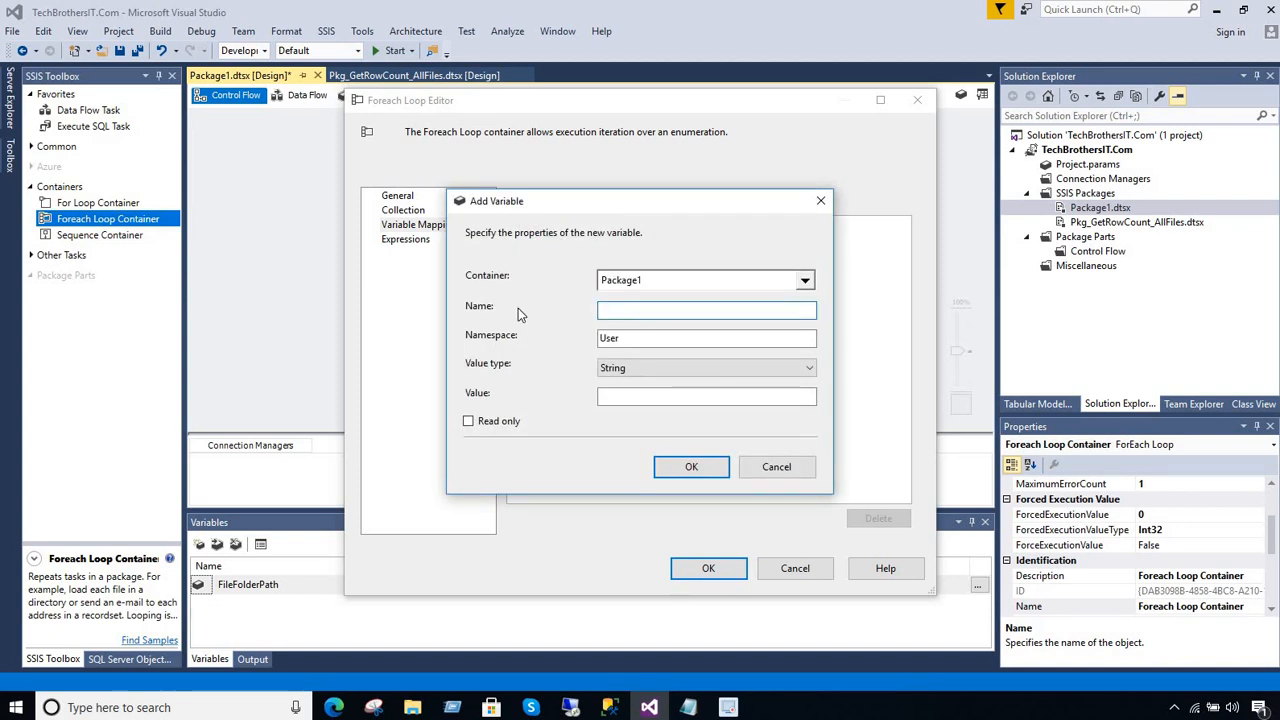
pyautogui.write('FilePath')
pyautogui.click(646, 400)
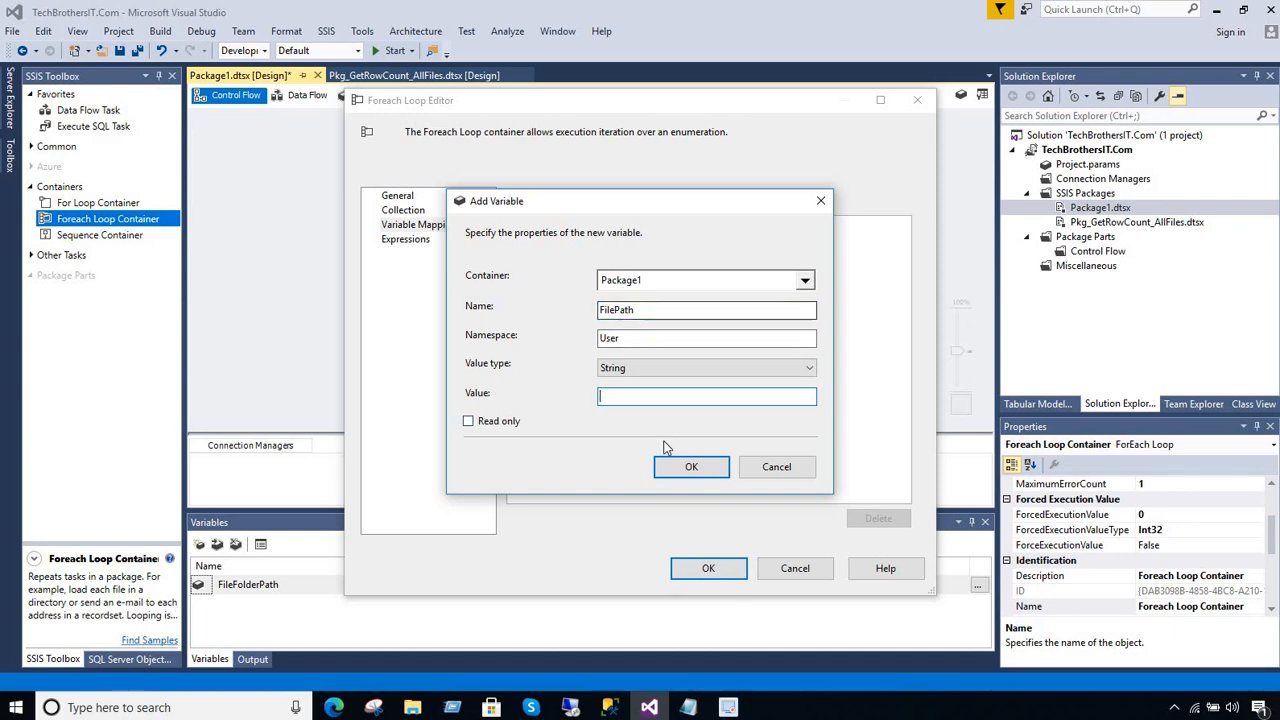
pyautogui.moveTo(654, 312); pyautogui.dragTo(596, 310)
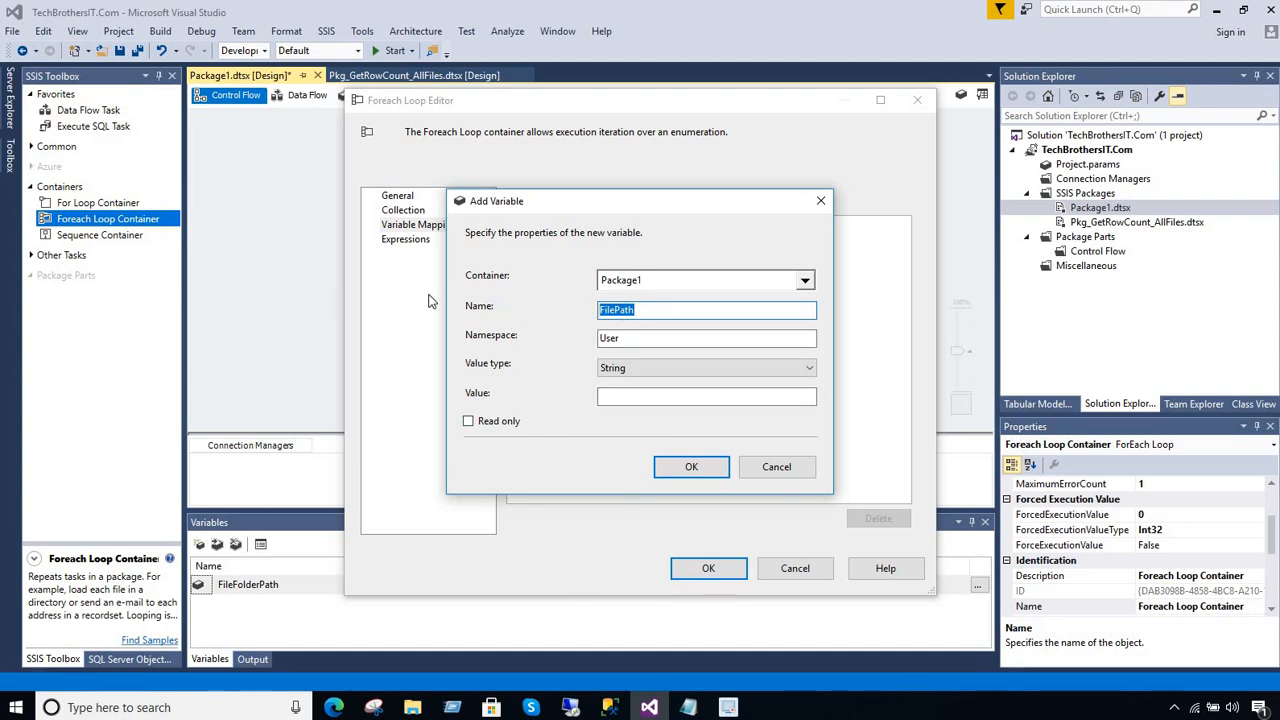
pyautogui.click(679, 469)
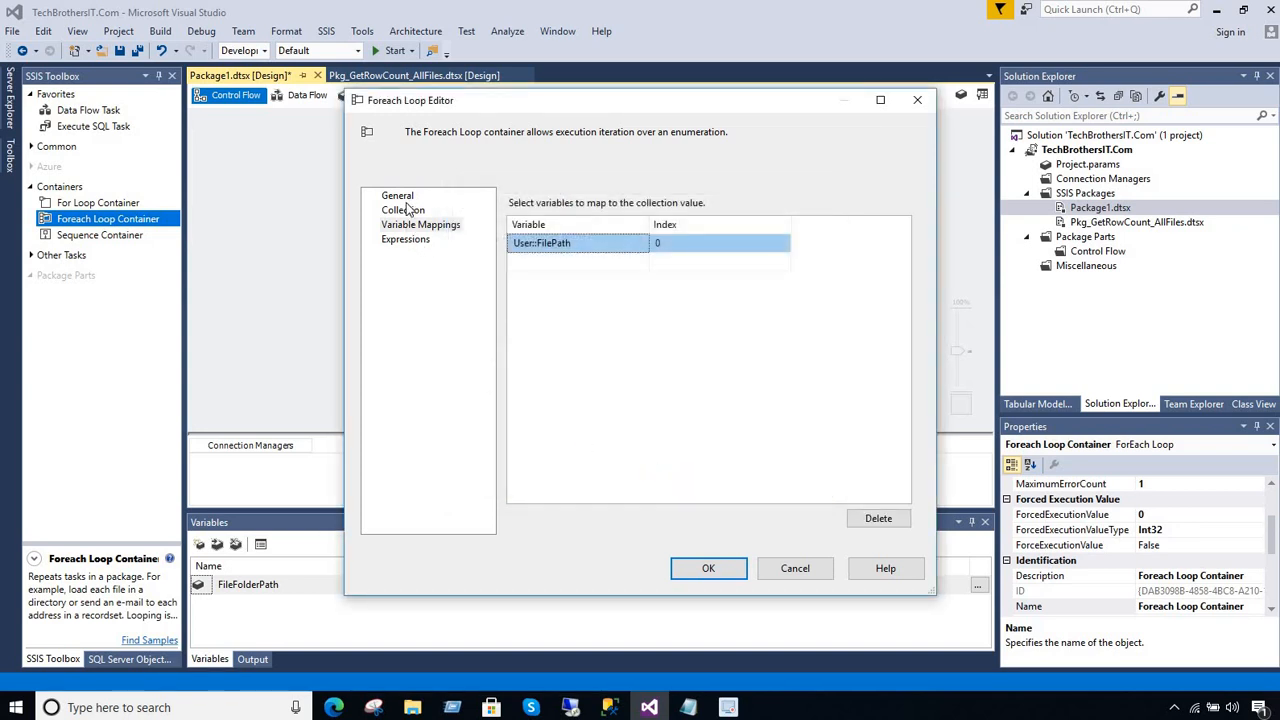
# Enable traversing subfolders in the loop's collection settings and accept the Foreach Loop configuration
pyautogui.click(400, 197)
pyautogui.click(410, 211)
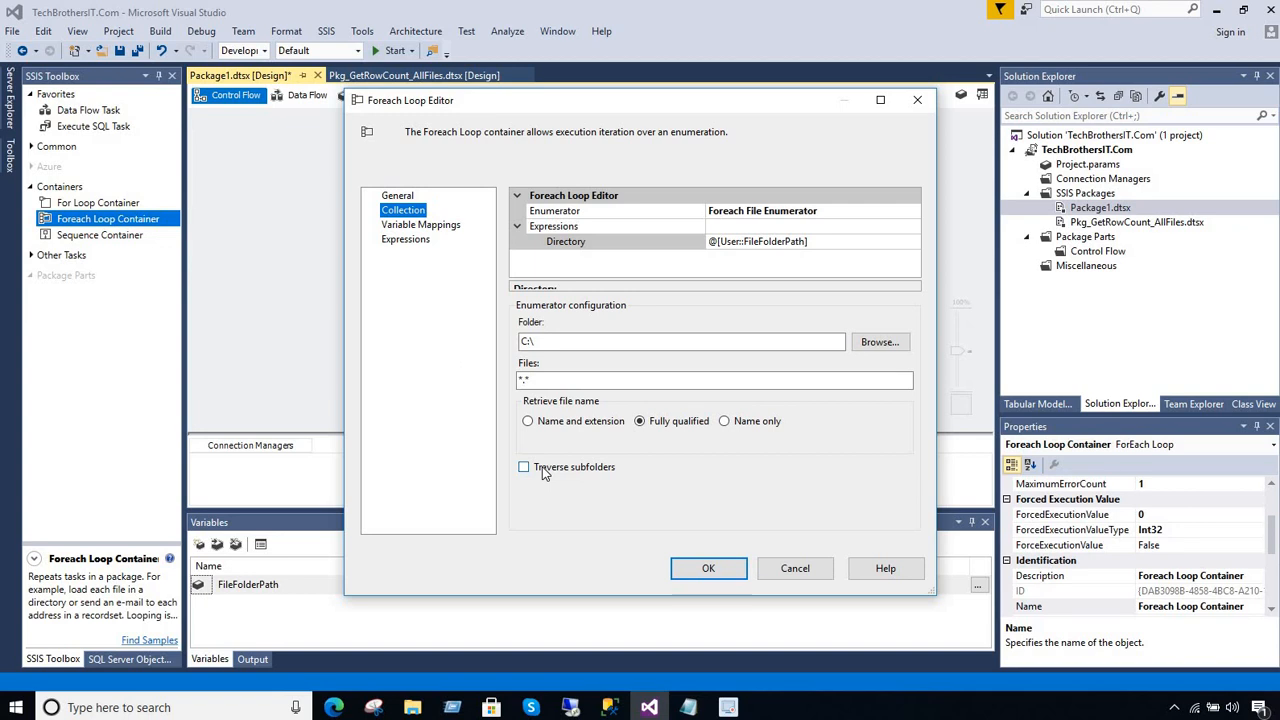
pyautogui.click(543, 469)
pyautogui.click(527, 469)
pyautogui.click(712, 568)
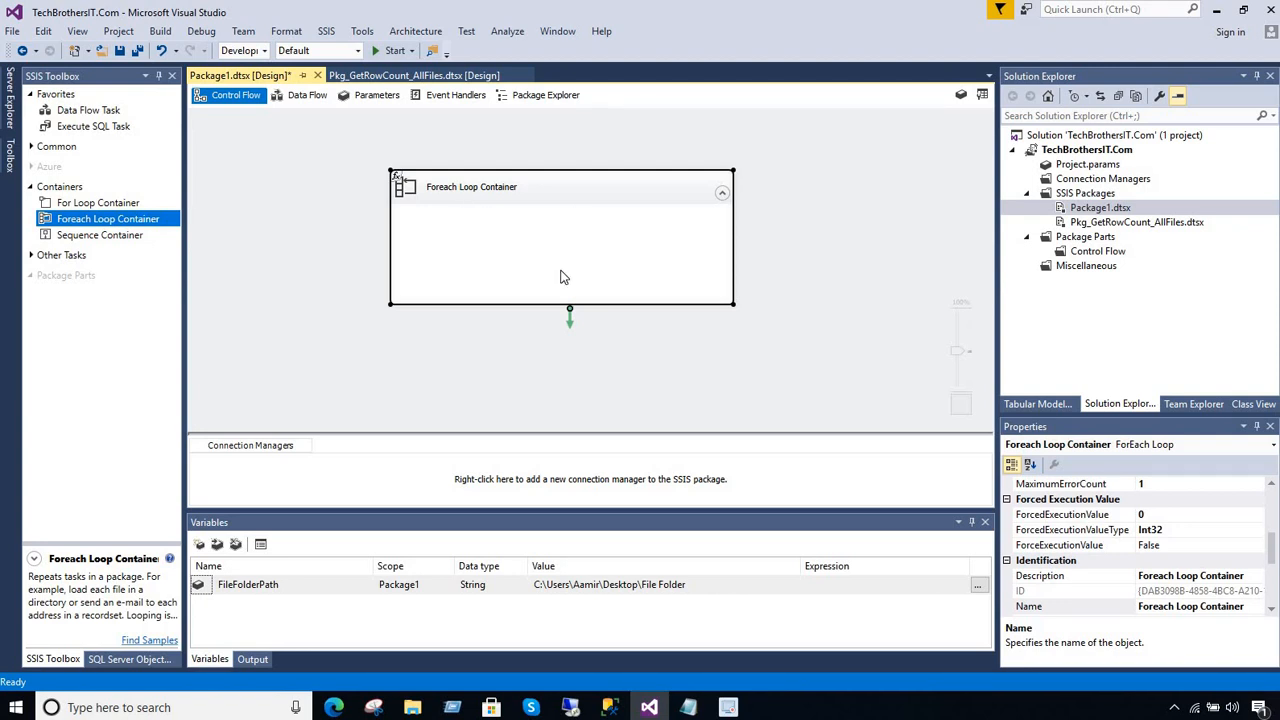
# Add a Data Flow Task inside the Foreach Loop Container and widen its box
pyautogui.click(327, 238)
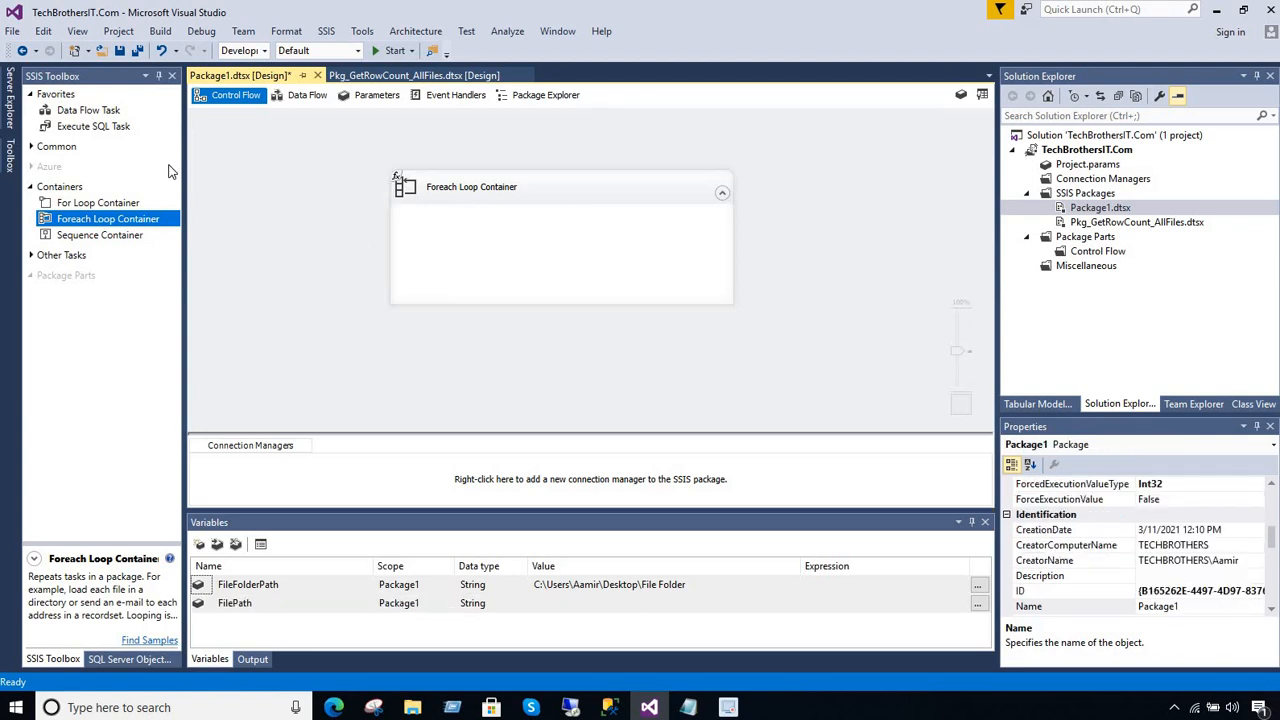
pyautogui.click(112, 114)
pyautogui.moveTo(107, 117); pyautogui.dragTo(668, 271)
pyautogui.click(636, 268)
pyautogui.click(547, 255)
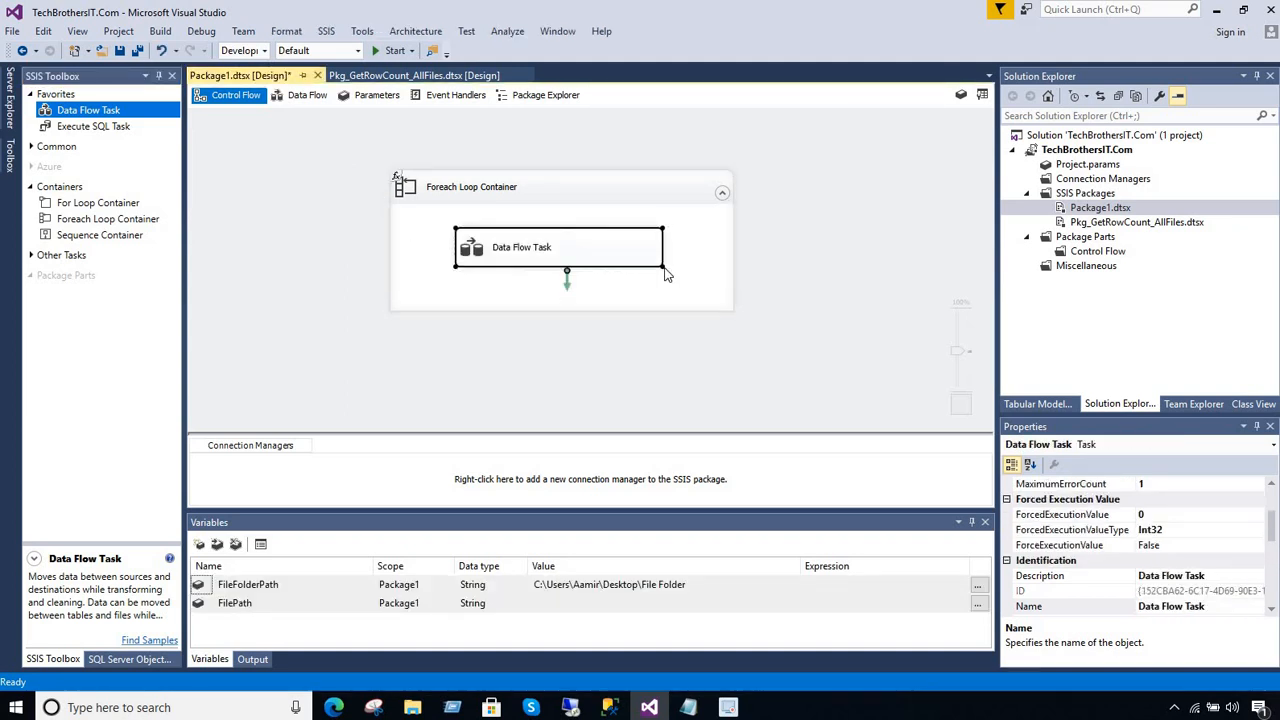
pyautogui.click(757, 273)
pyautogui.click(591, 257)
# Open the Data Flow Task, add a Flat File Source to it and enlarge the source's box
pyautogui.doubleClick(637, 258)
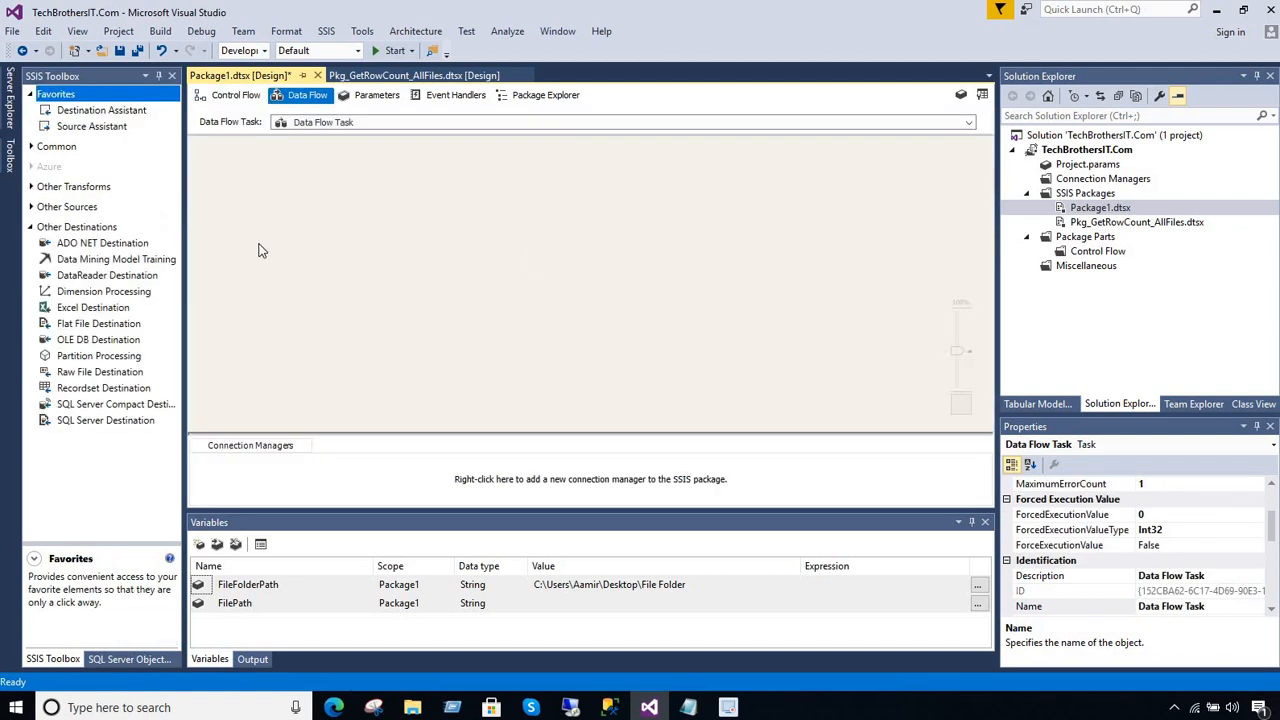
pyautogui.click(31, 227)
pyautogui.click(31, 206)
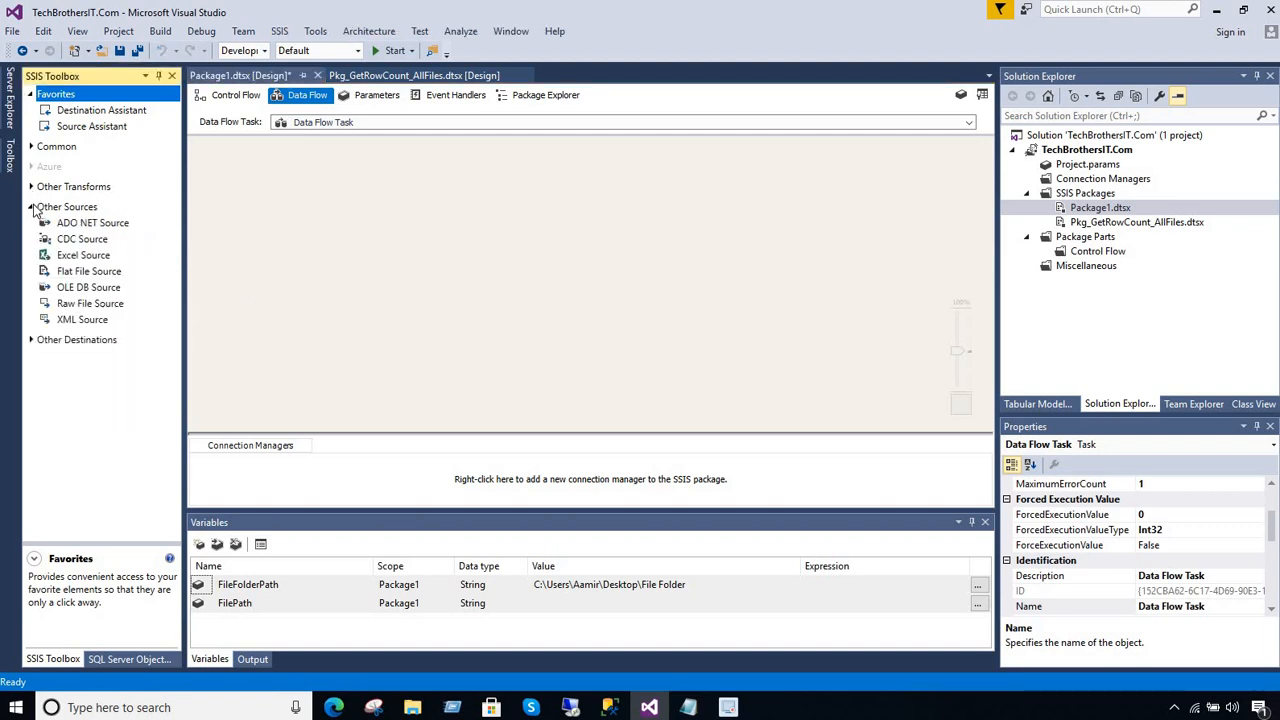
pyautogui.moveTo(102, 277); pyautogui.dragTo(374, 187)
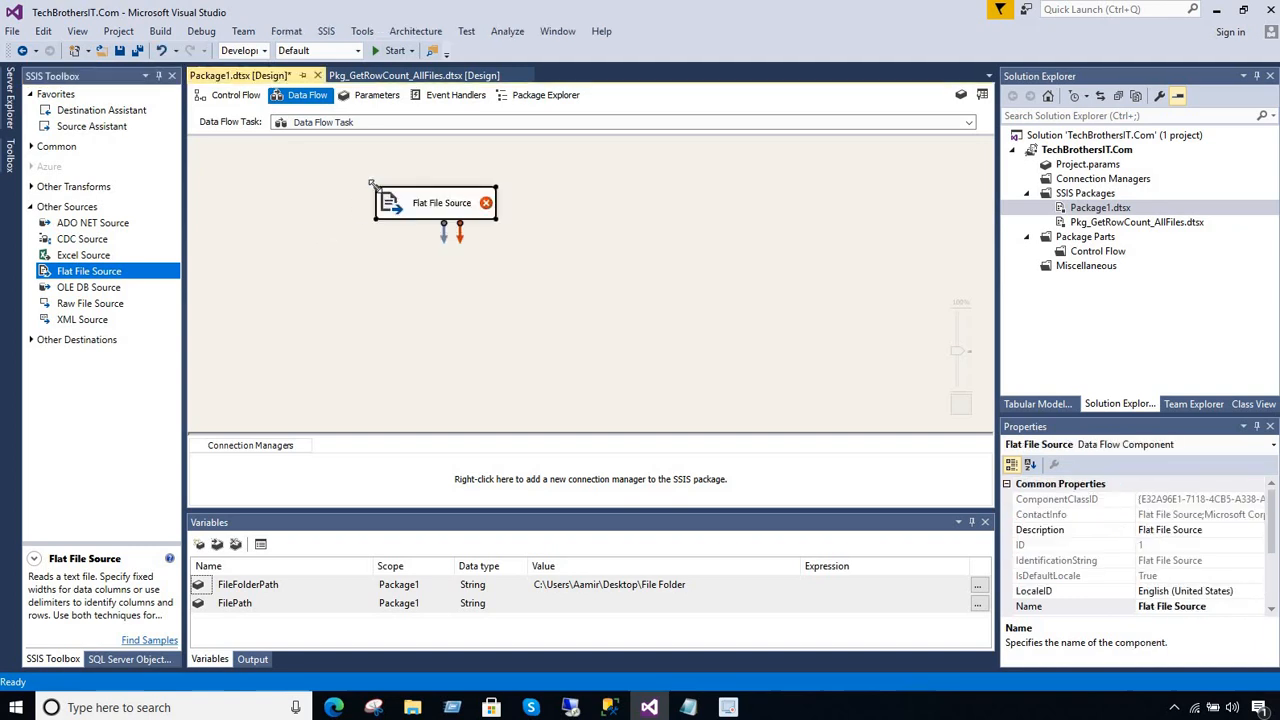
pyautogui.click(505, 228)
pyautogui.click(486, 207)
pyautogui.moveTo(496, 220); pyautogui.dragTo(600, 235)
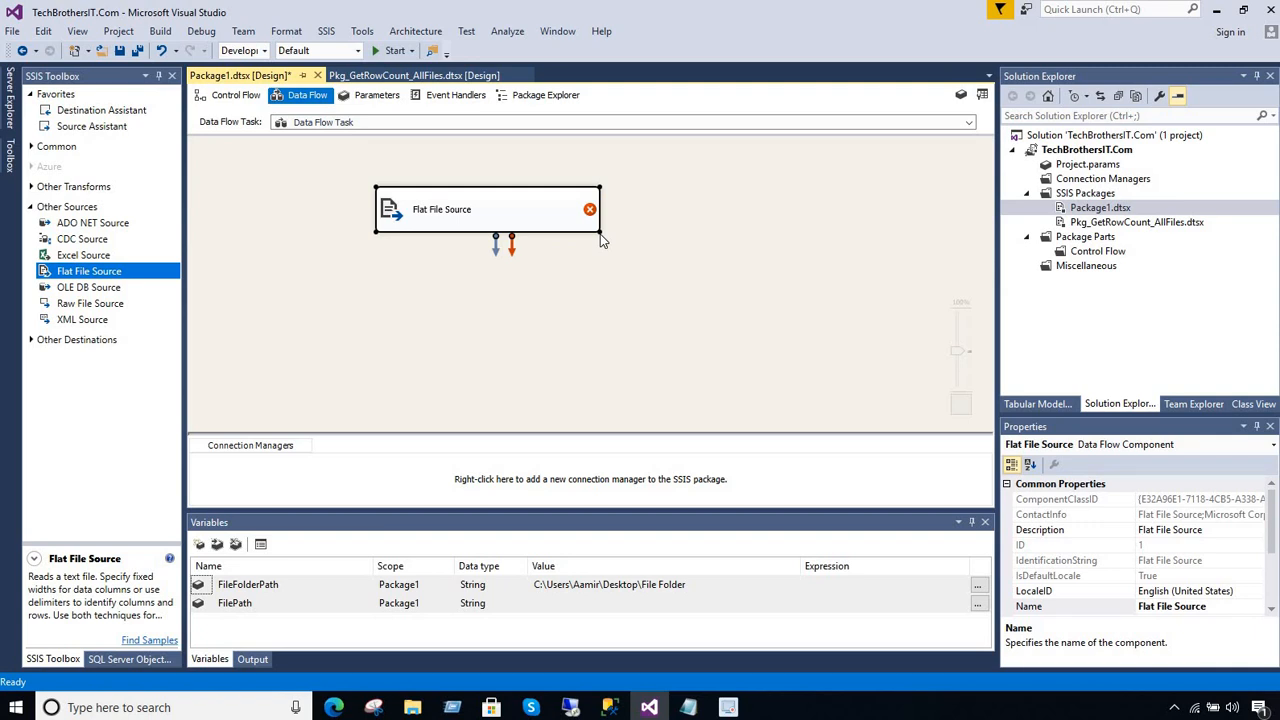
# Create a new flat file connection manager for the Flat File Source and choose TBFile.txt with the file filter set to All files
pyautogui.click(603, 236)
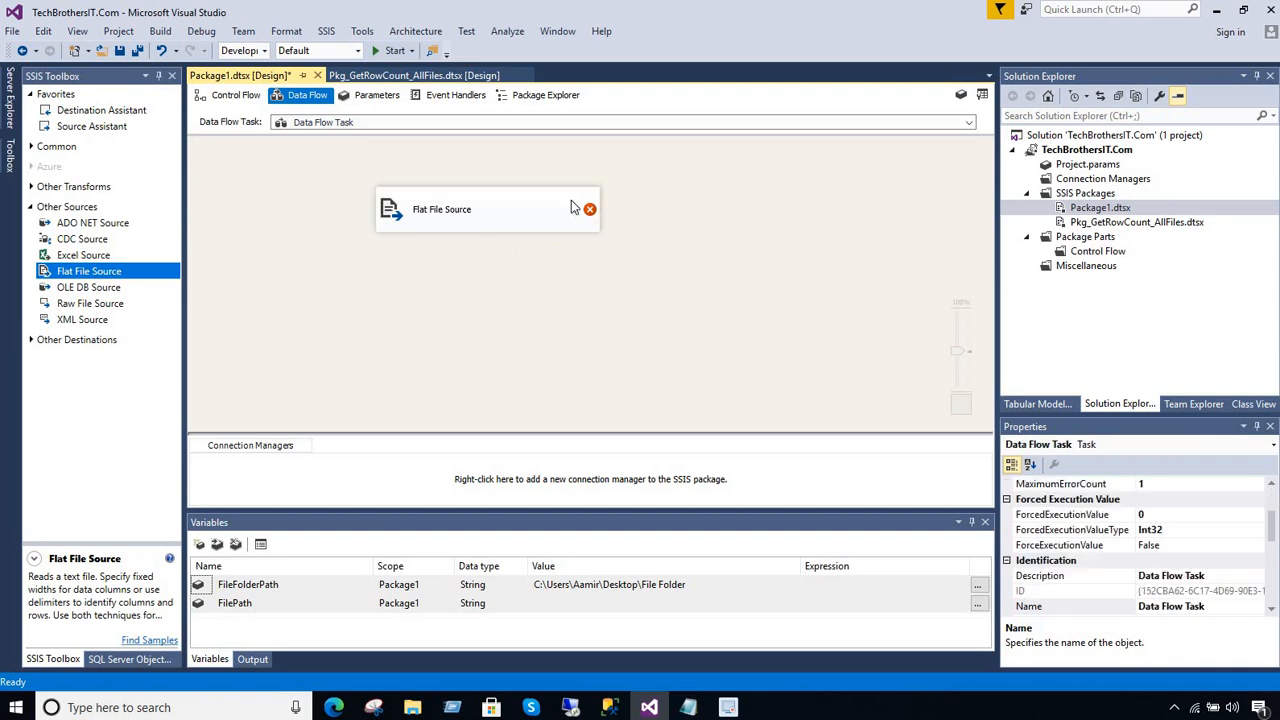
pyautogui.doubleClick(571, 205)
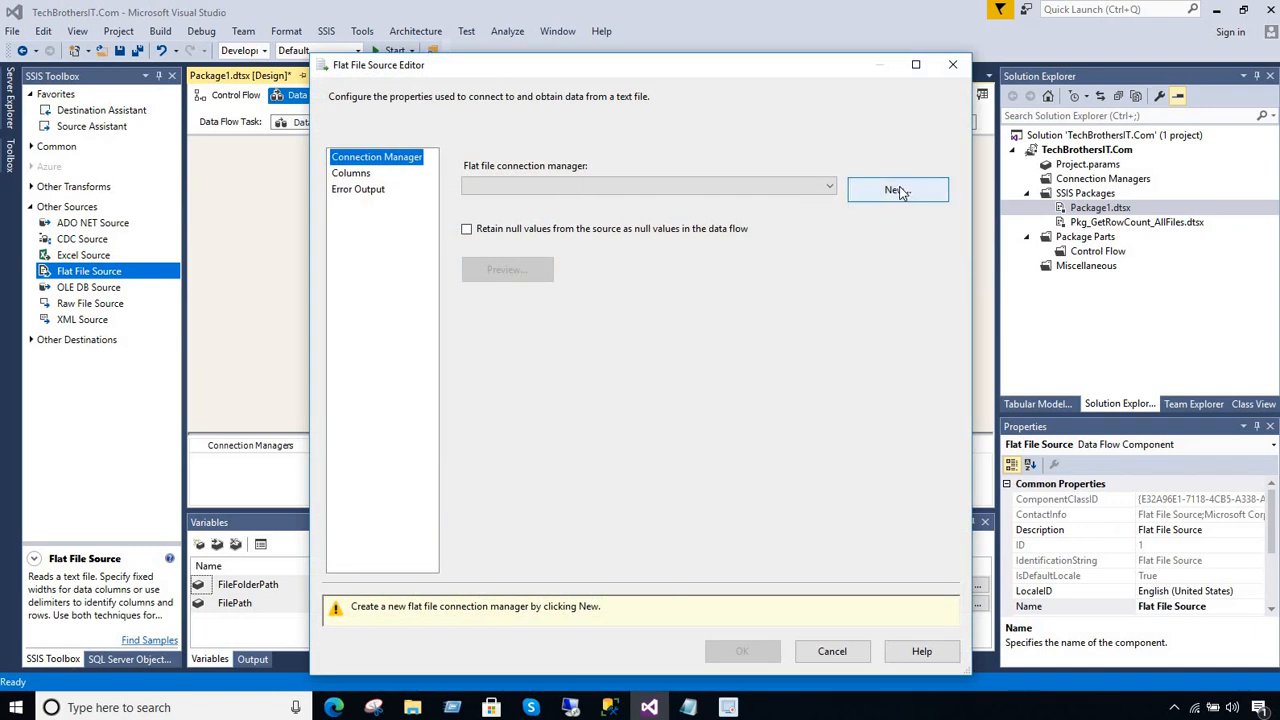
pyautogui.click(898, 191)
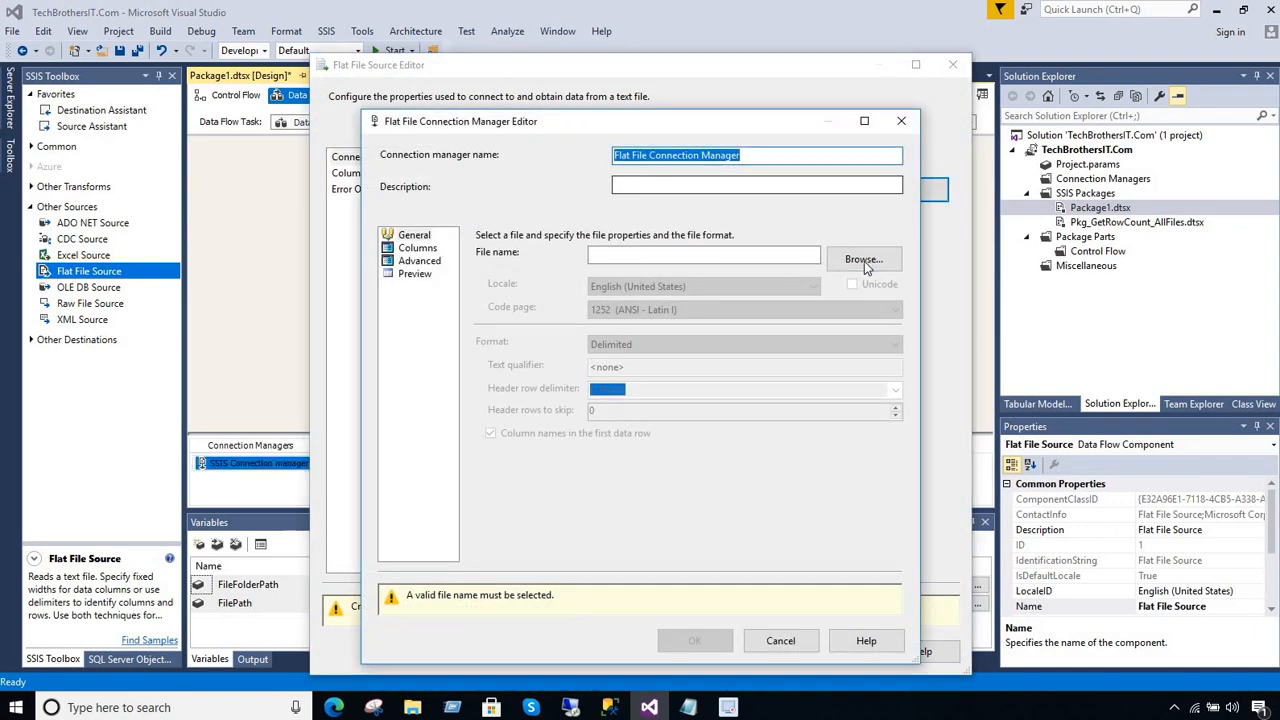
pyautogui.click(864, 261)
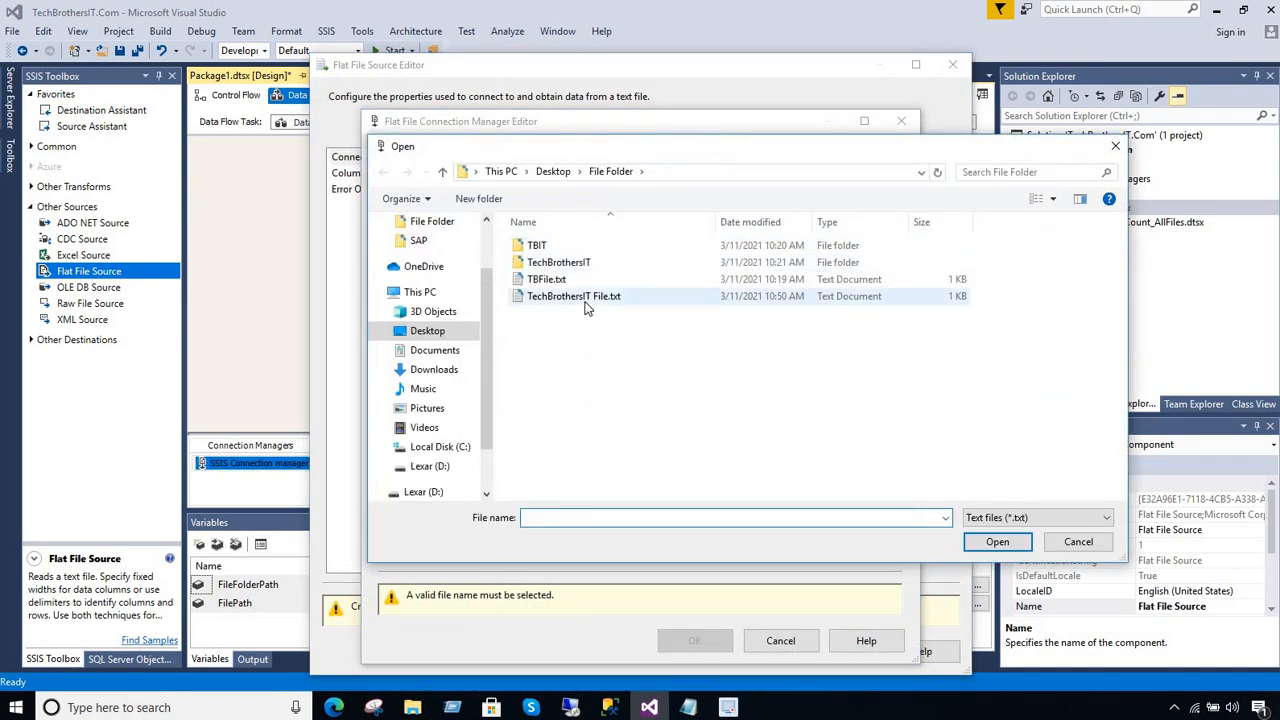
pyautogui.click(990, 518)
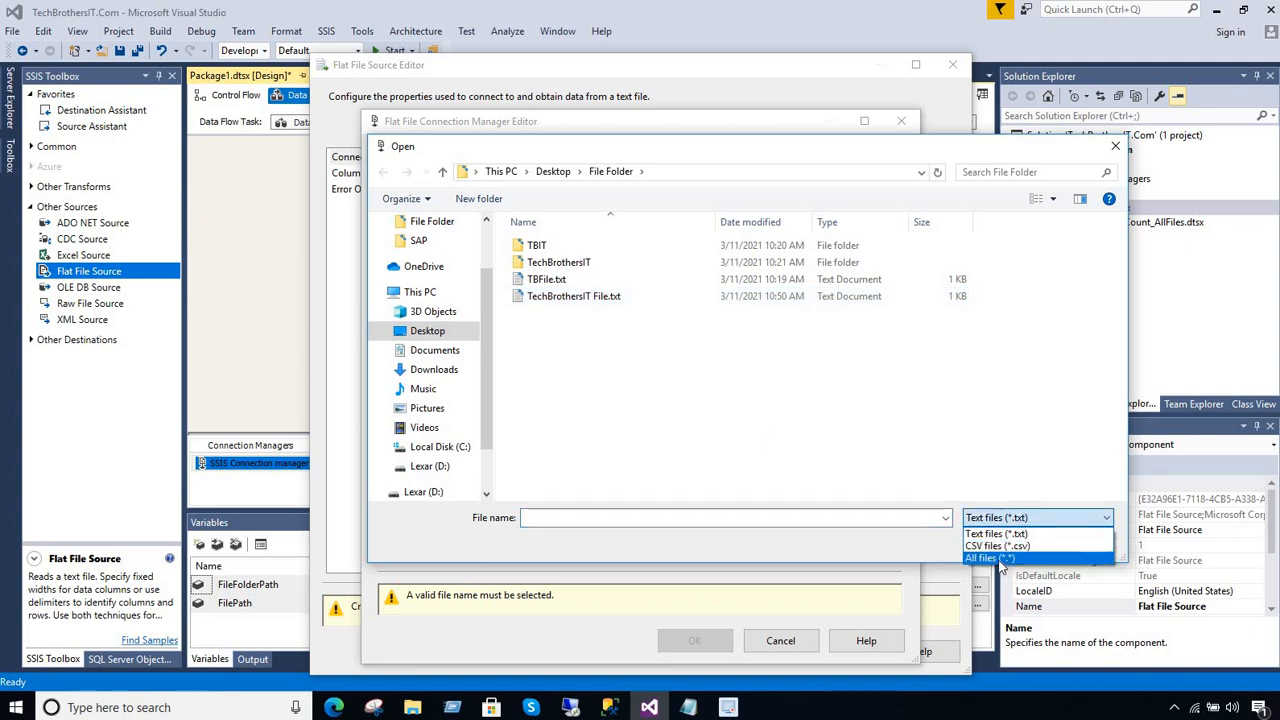
pyautogui.click(993, 556)
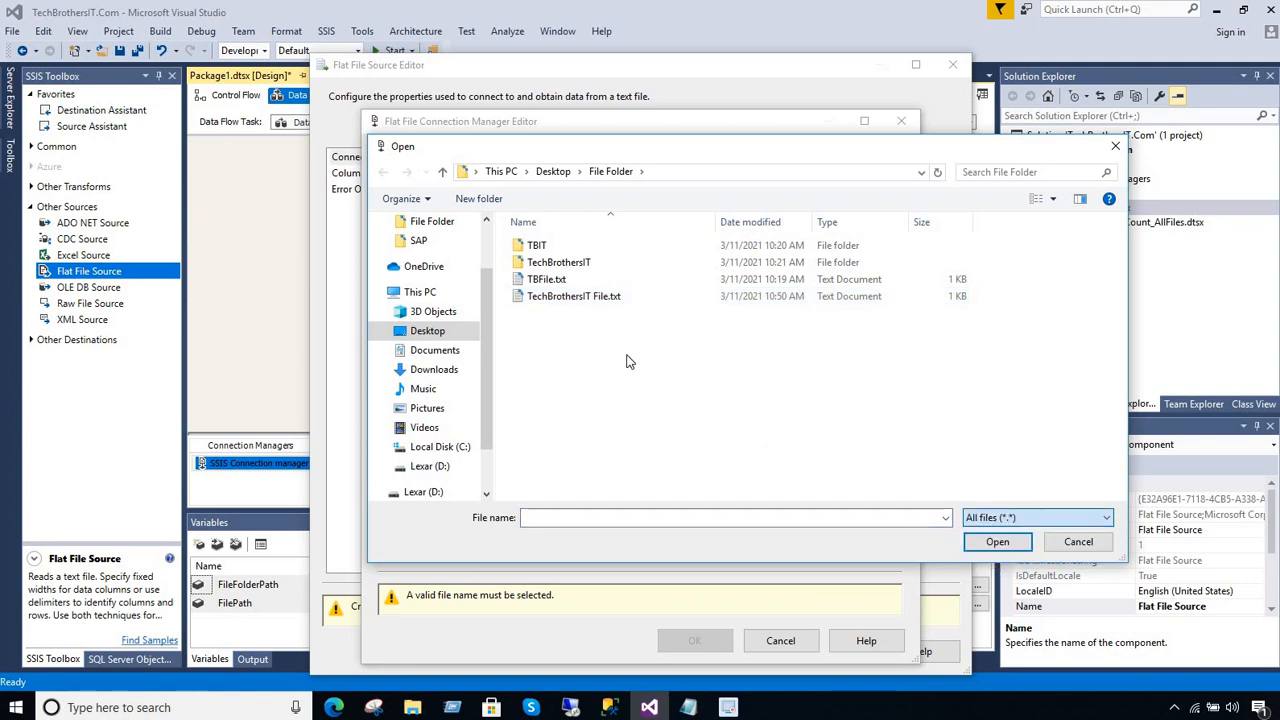
pyautogui.click(550, 281)
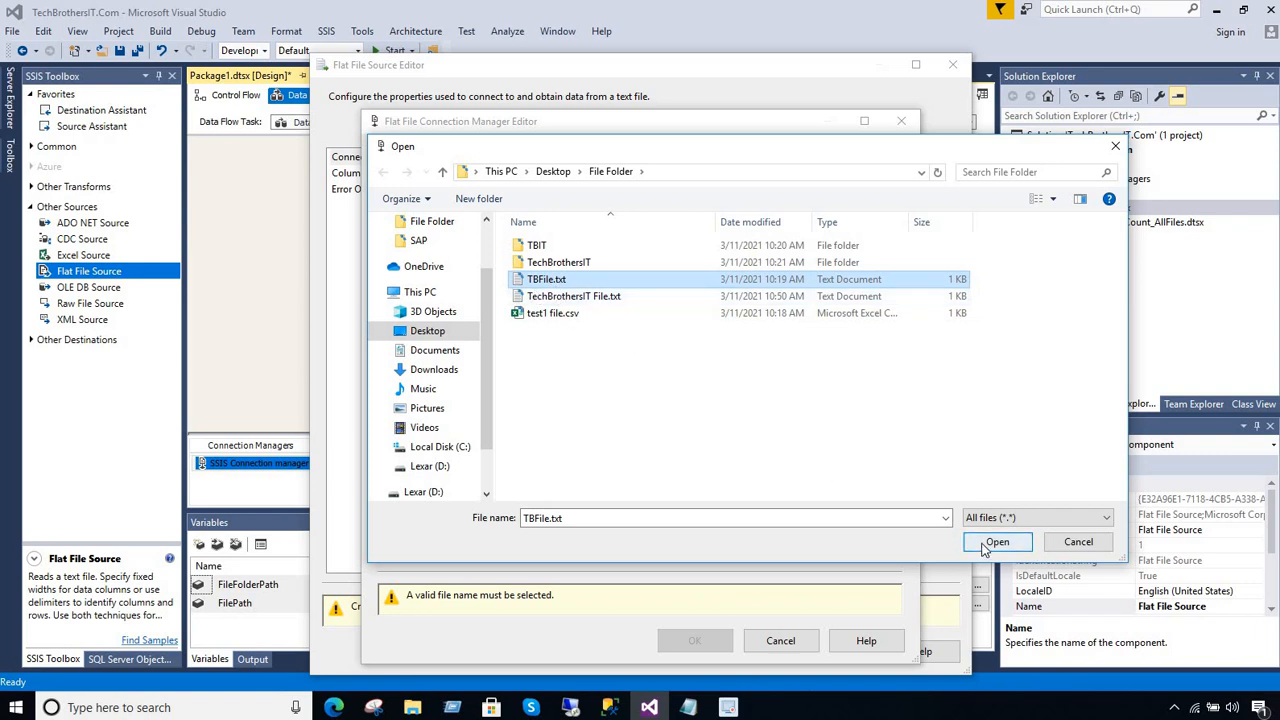
pyautogui.click(549, 297)
pyautogui.click(552, 283)
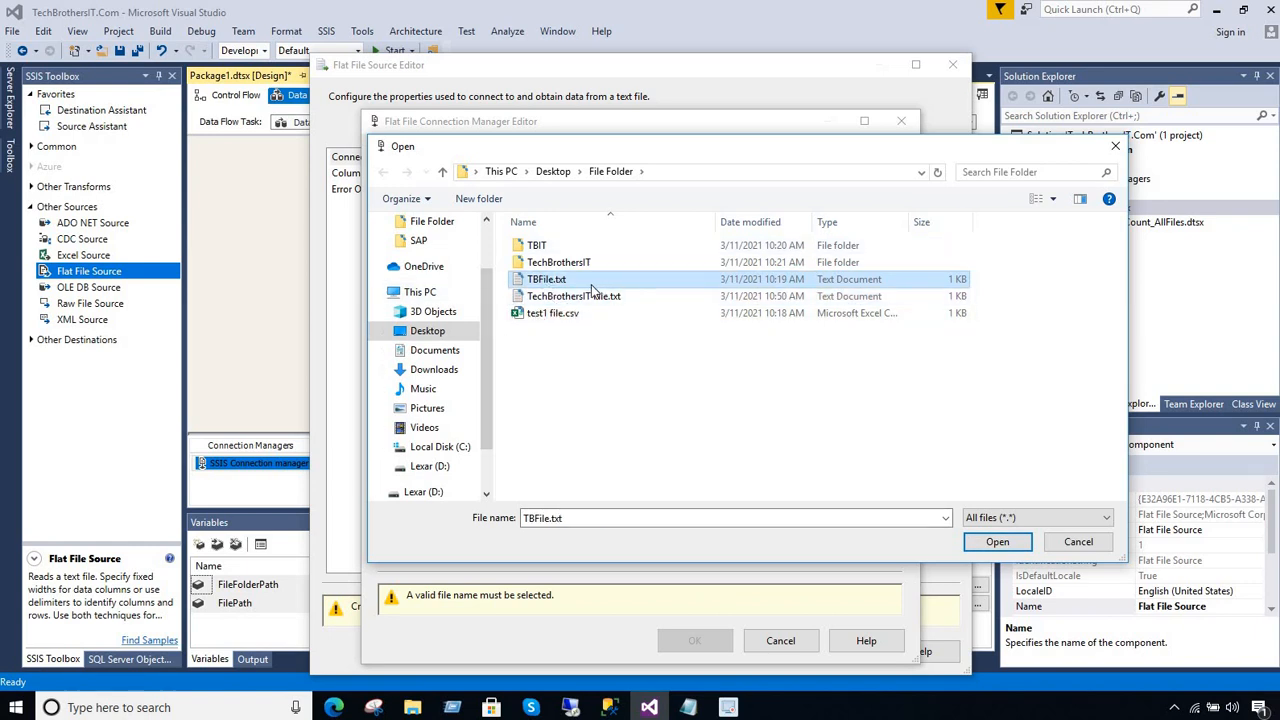
pyautogui.click(997, 541)
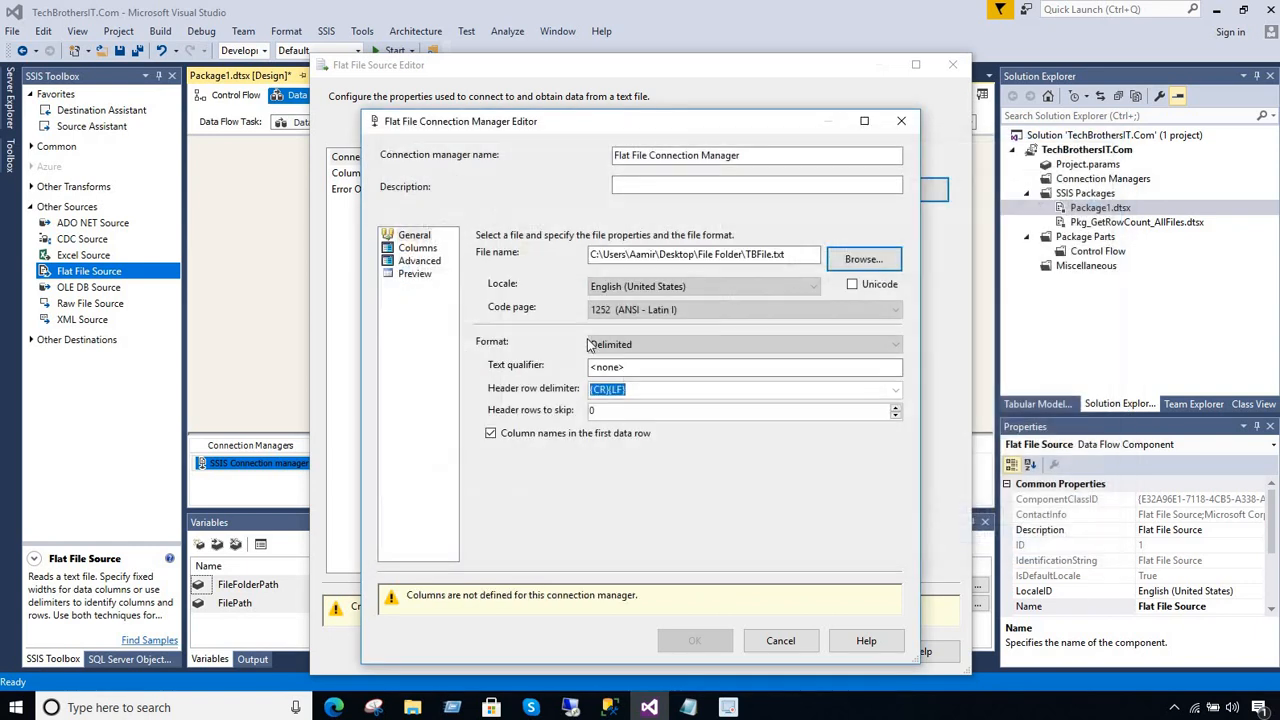
# Set the connection's format to Ragged right without column names in the first data row, and review its column definitions
pyautogui.click(797, 256)
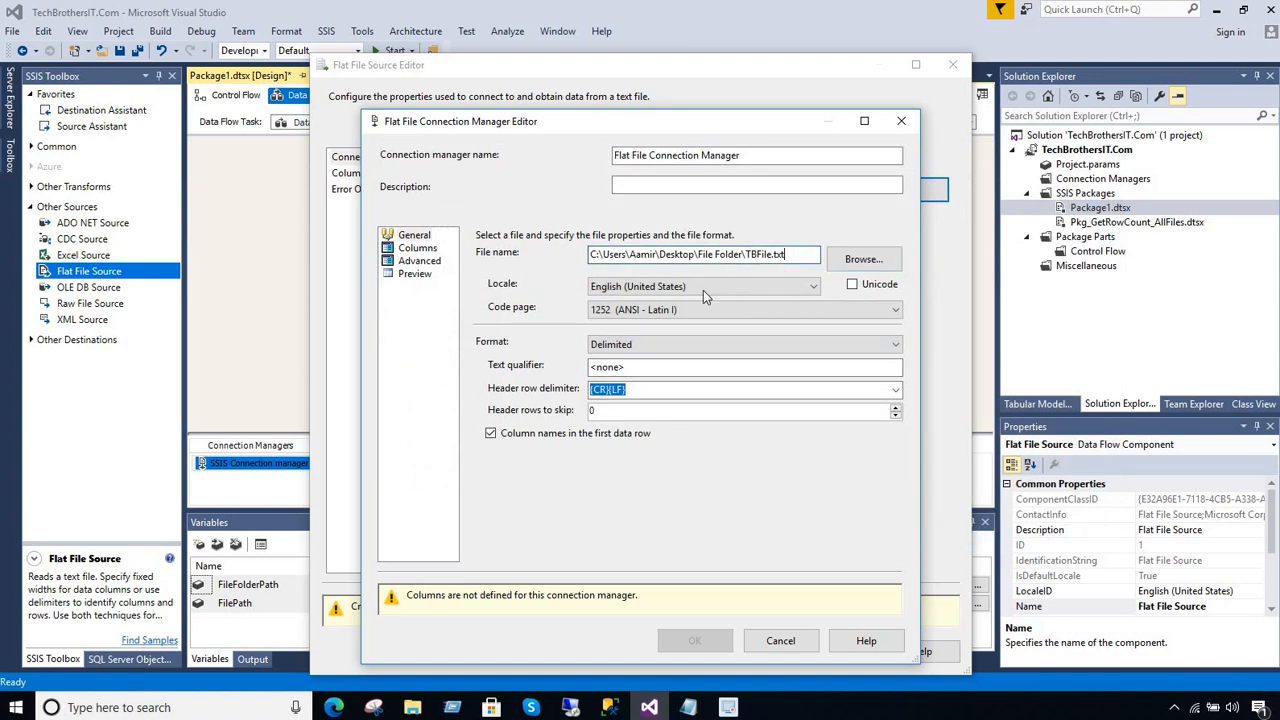
pyautogui.click(628, 347)
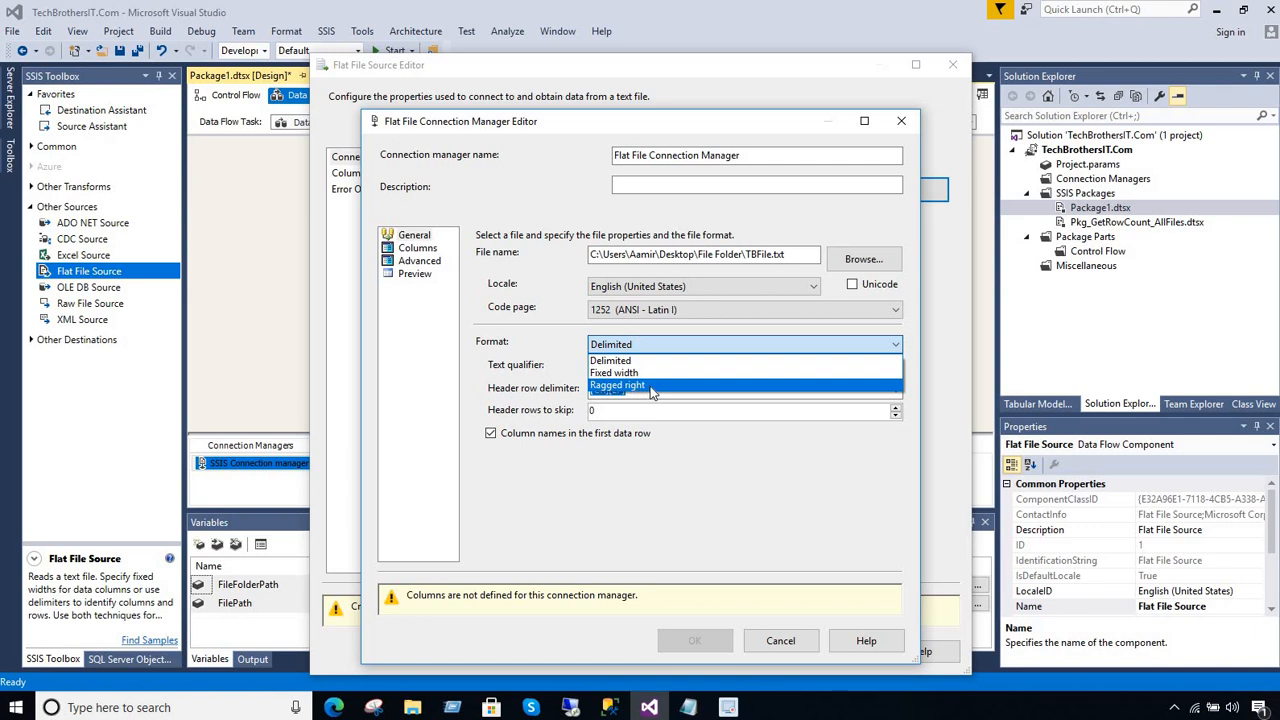
pyautogui.click(617, 385)
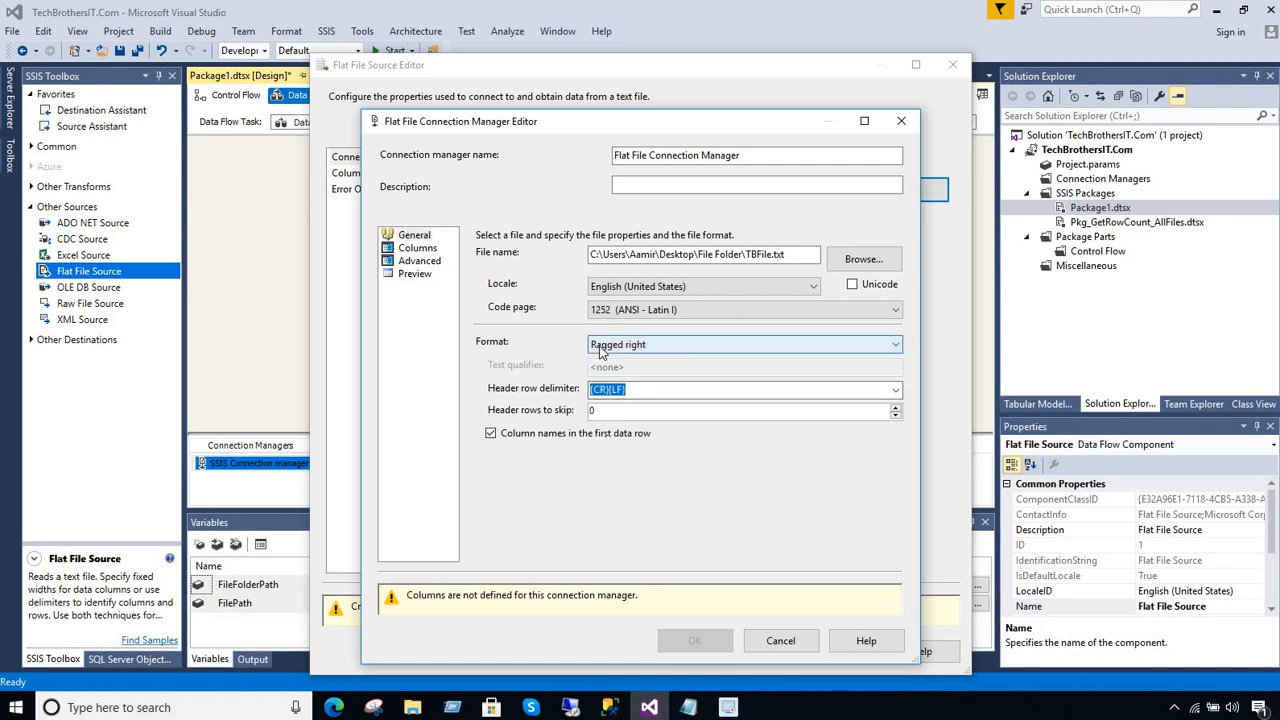
pyautogui.click(503, 433)
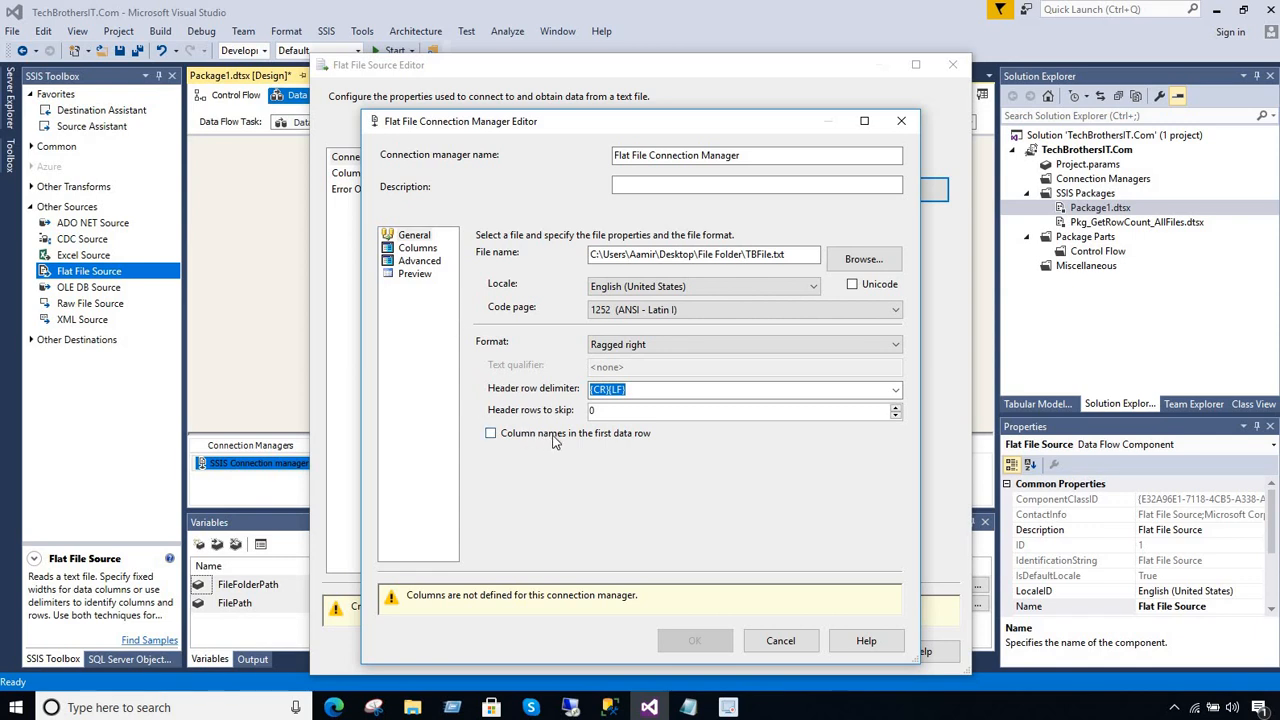
pyautogui.click(424, 248)
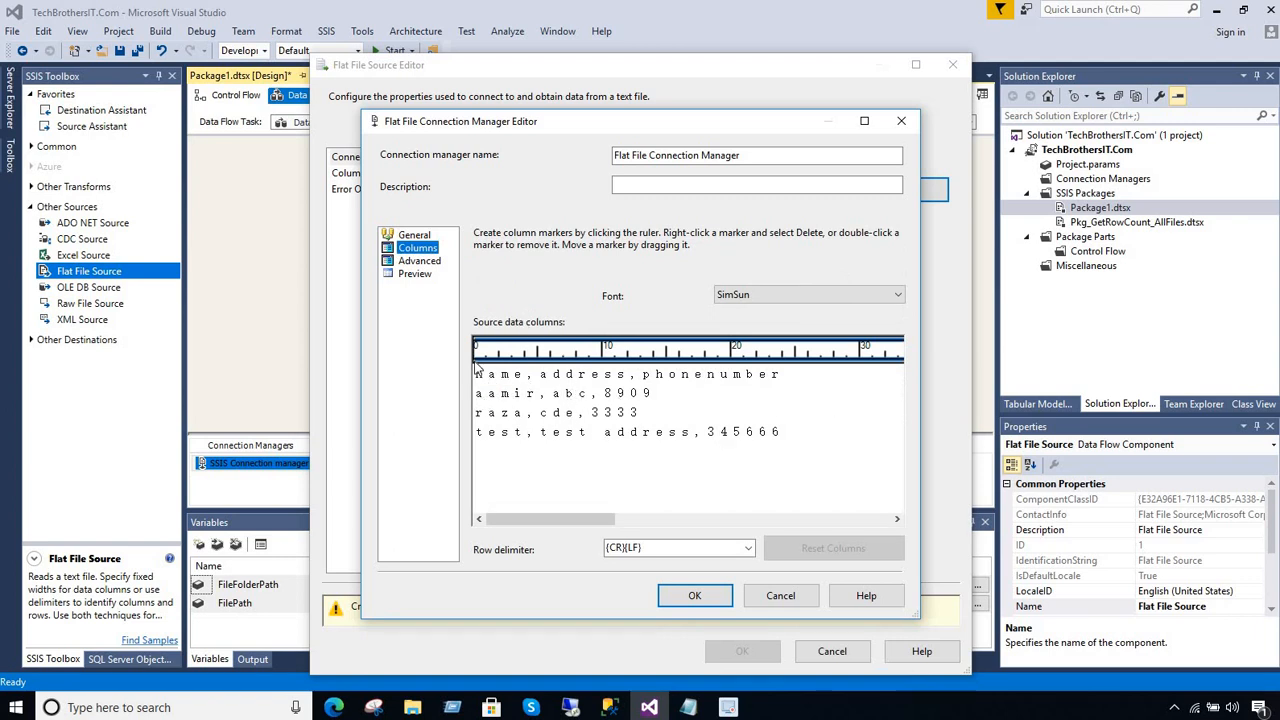
pyautogui.click(420, 261)
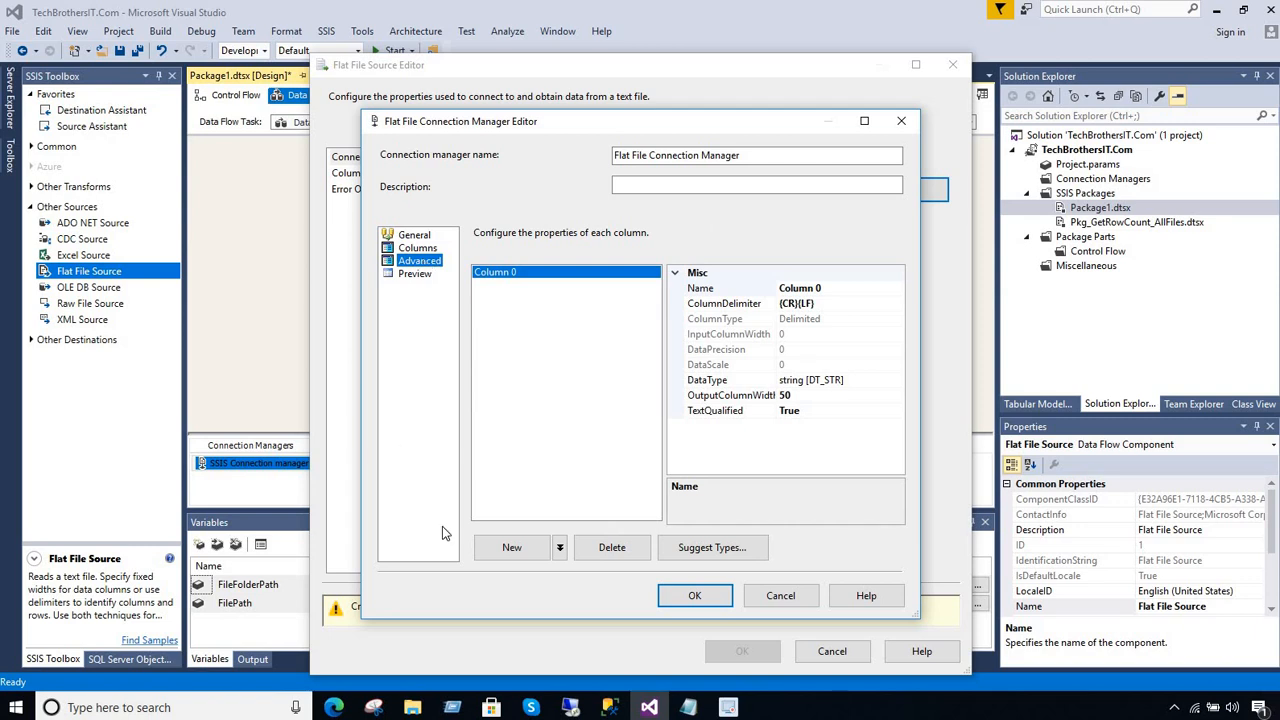
# Switch to File Explorer and inspect the header and data rows in TechBrothersIT File.txt
pyautogui.click(425, 707)
pyautogui.click(421, 276)
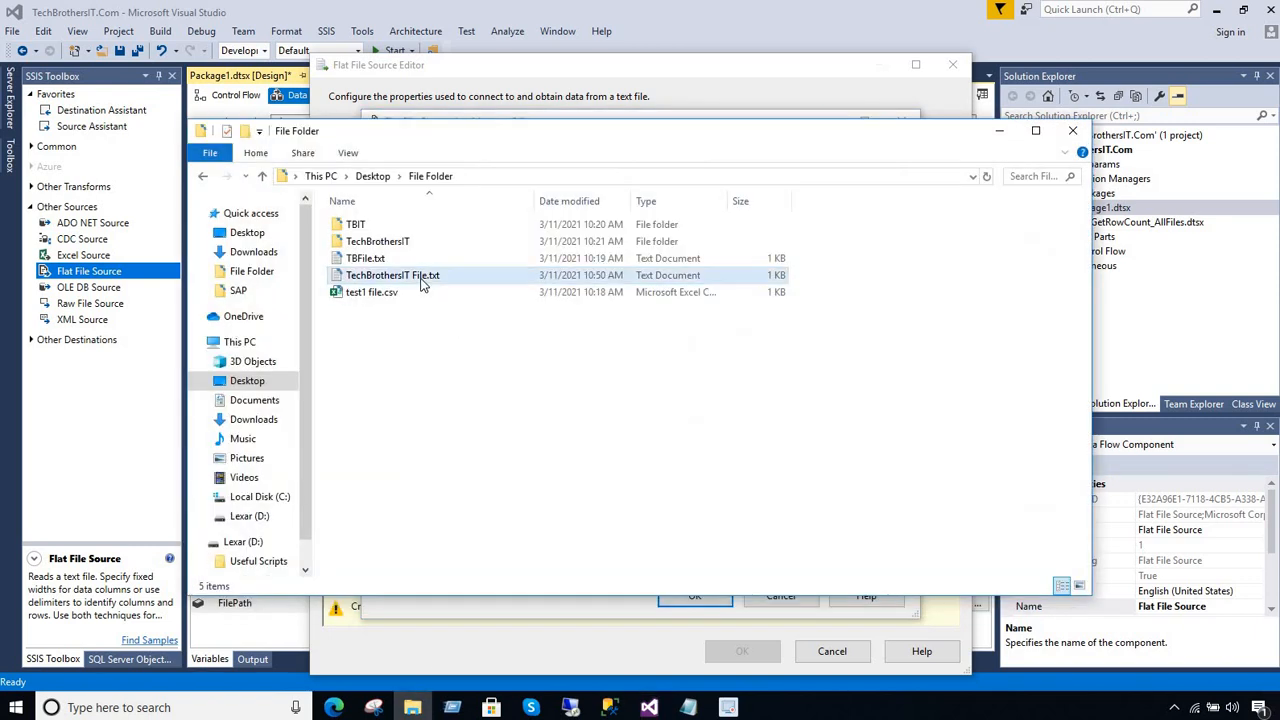
pyautogui.doubleClick(421, 276)
pyautogui.moveTo(405, 262); pyautogui.dragTo(314, 258)
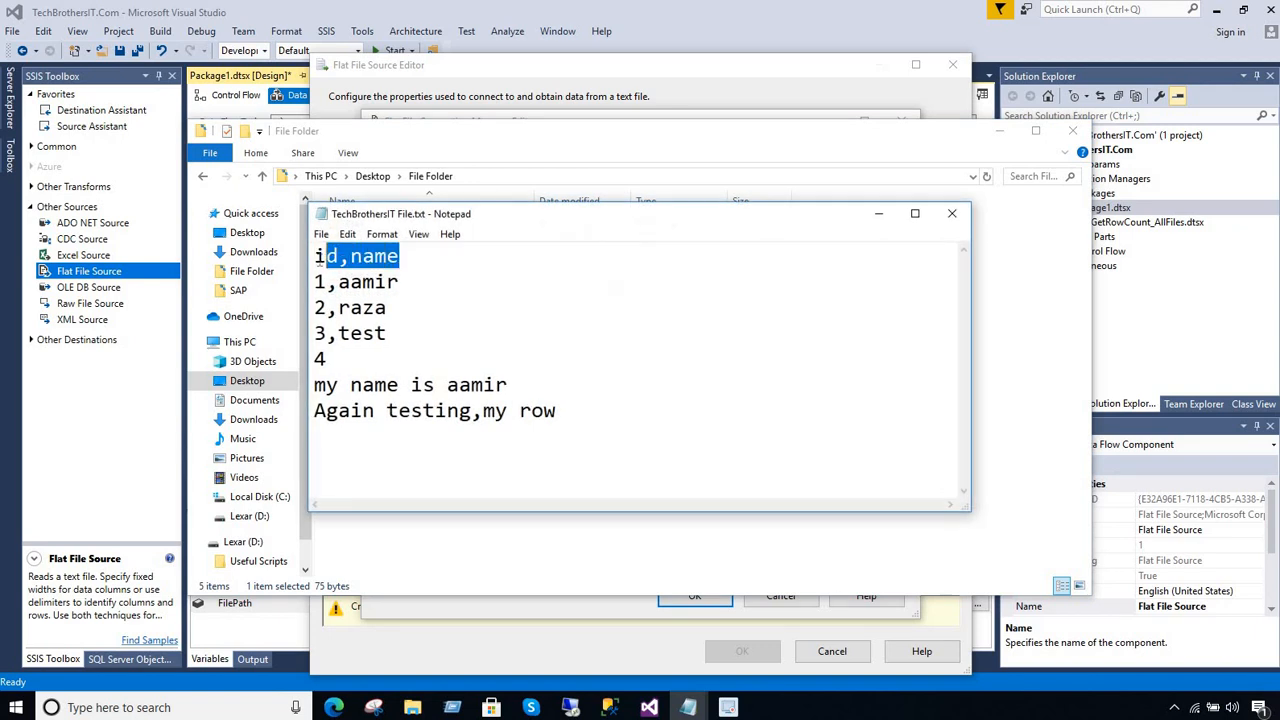
pyautogui.doubleClick(365, 284)
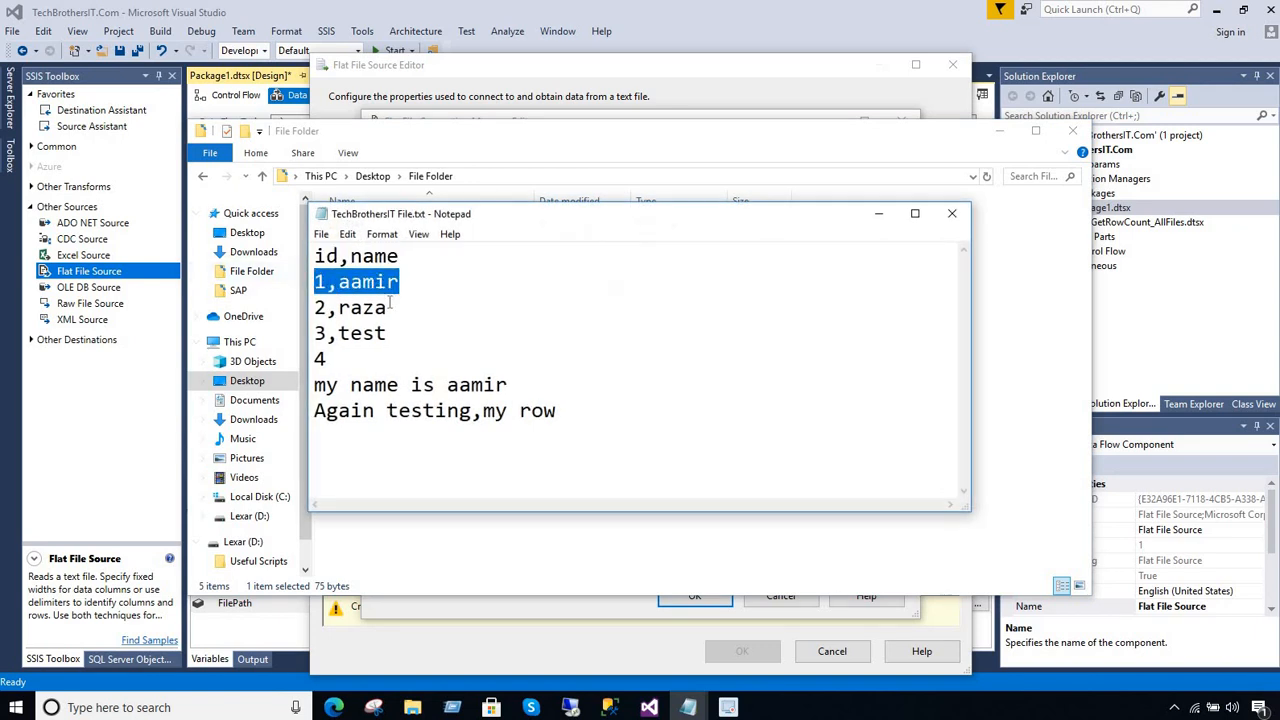
pyautogui.moveTo(390, 308); pyautogui.dragTo(362, 310)
pyautogui.click(951, 213)
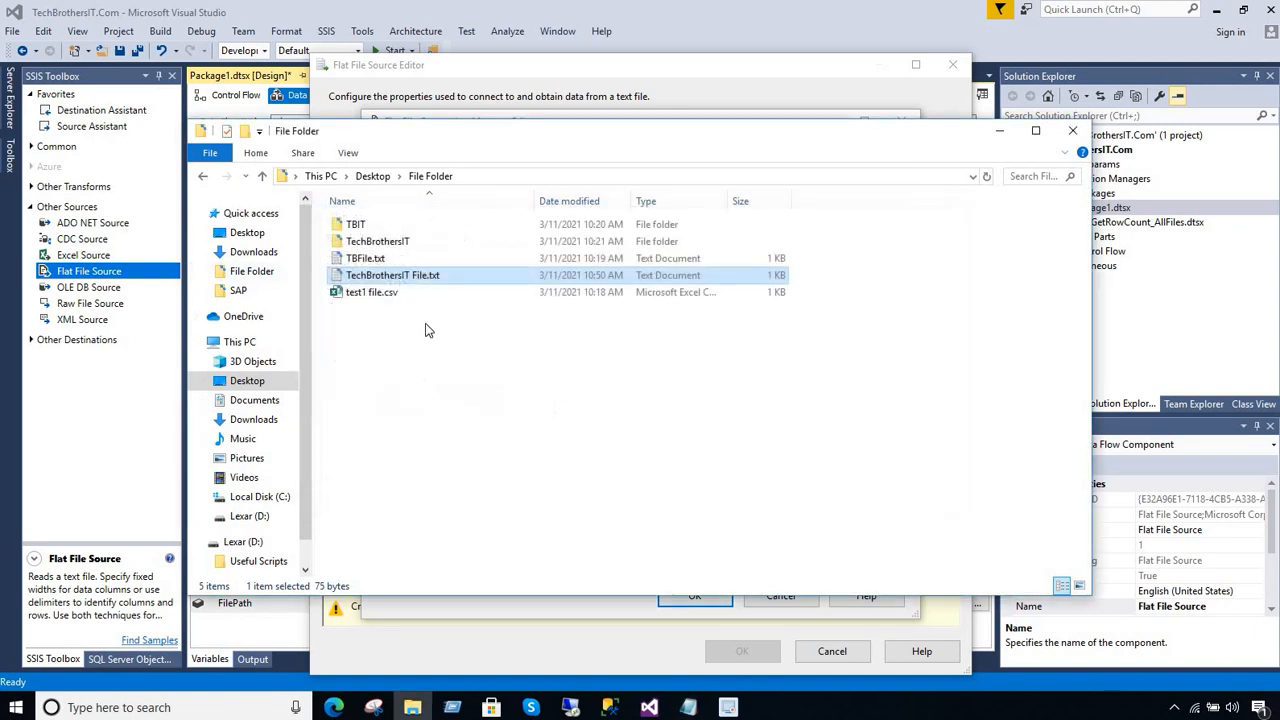
# Inspect the header row of TBFile.txt in Notepad, close it and return to the connection manager editor in Visual Studio
pyautogui.doubleClick(365, 258)
pyautogui.press('End')
pyautogui.hotkey('shift', 'Left')
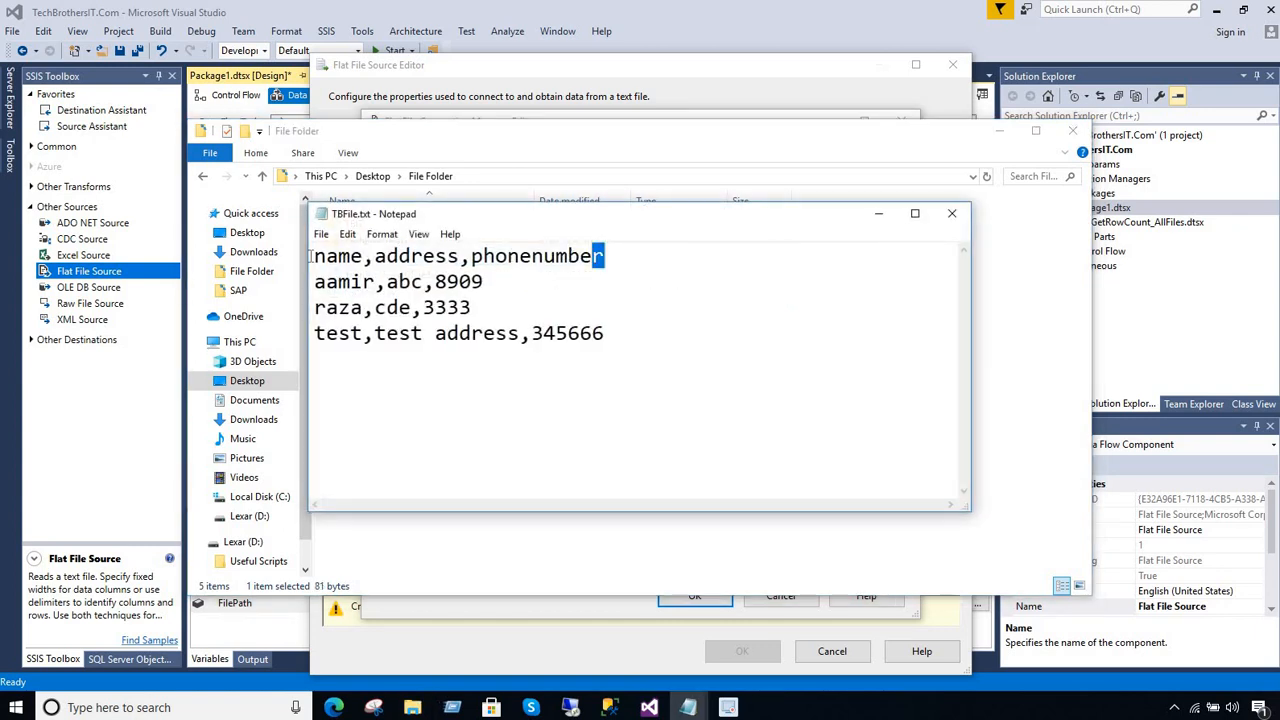
pyautogui.hotkey('shift', 'Home')
pyautogui.click(951, 213)
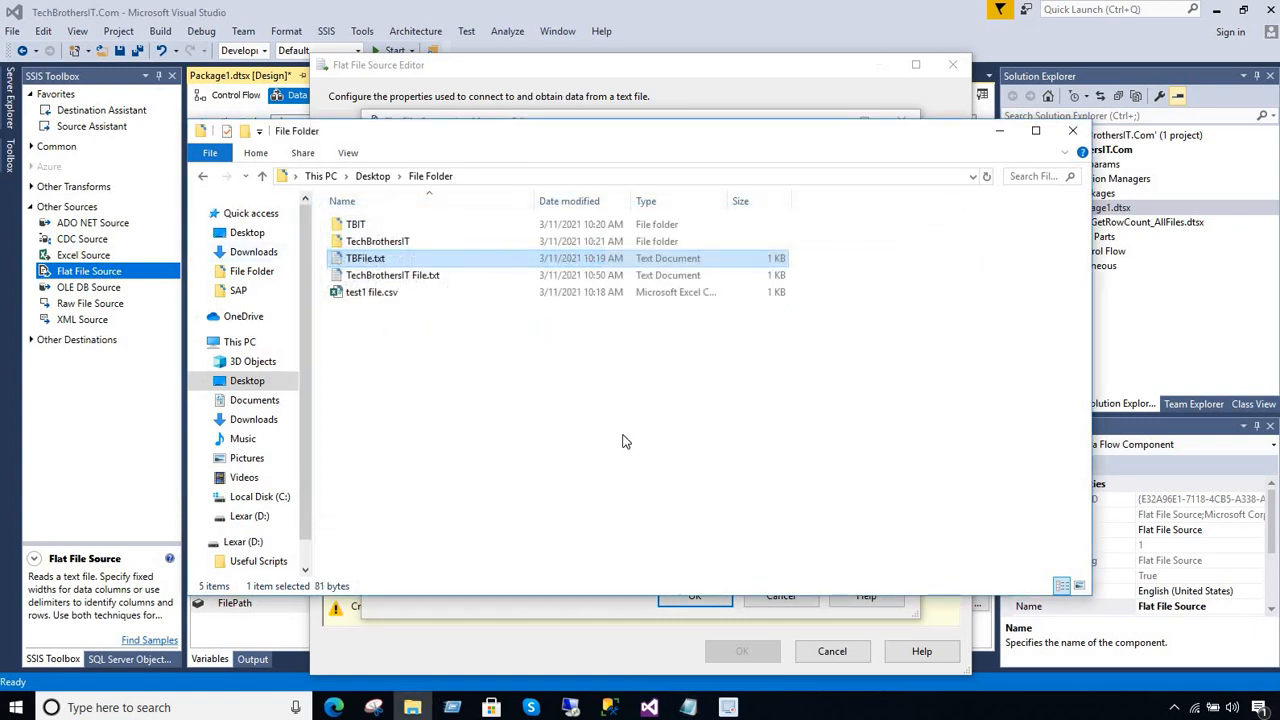
pyautogui.click(624, 441)
pyautogui.click(650, 706)
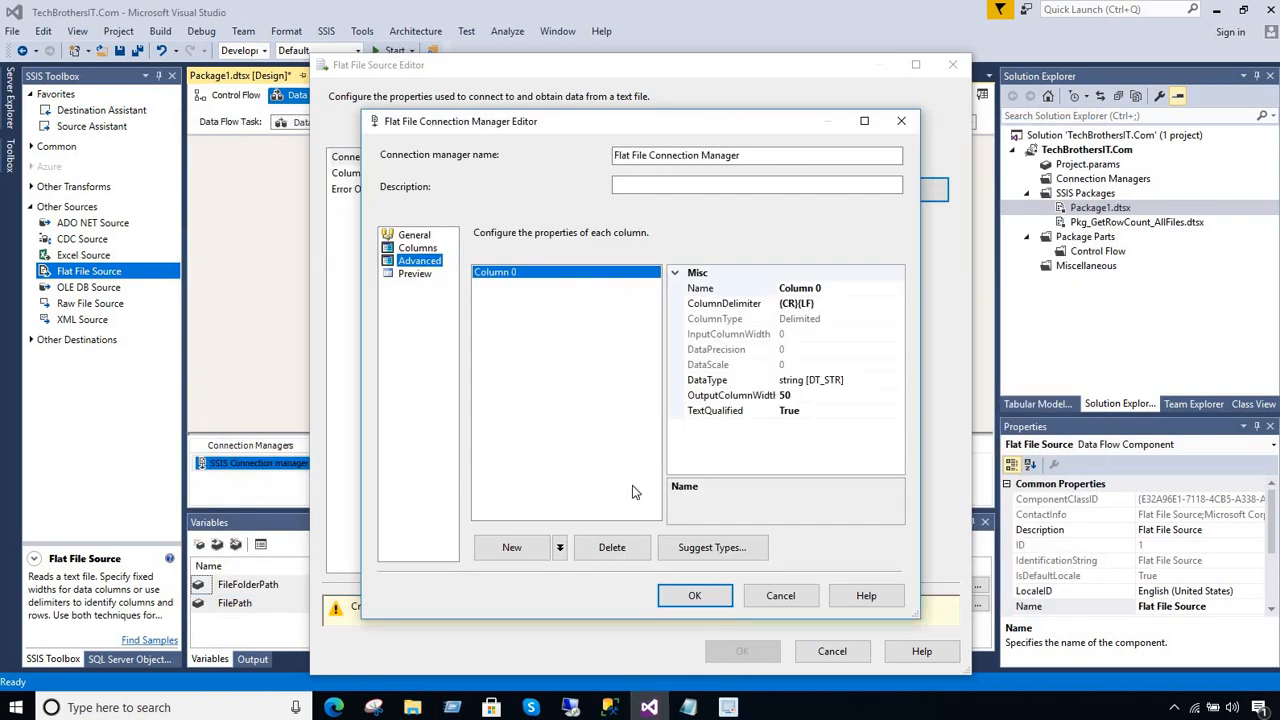
# Edit the output column width of Column 0 and preview the full source rows in a widened column
pyautogui.click(752, 397)
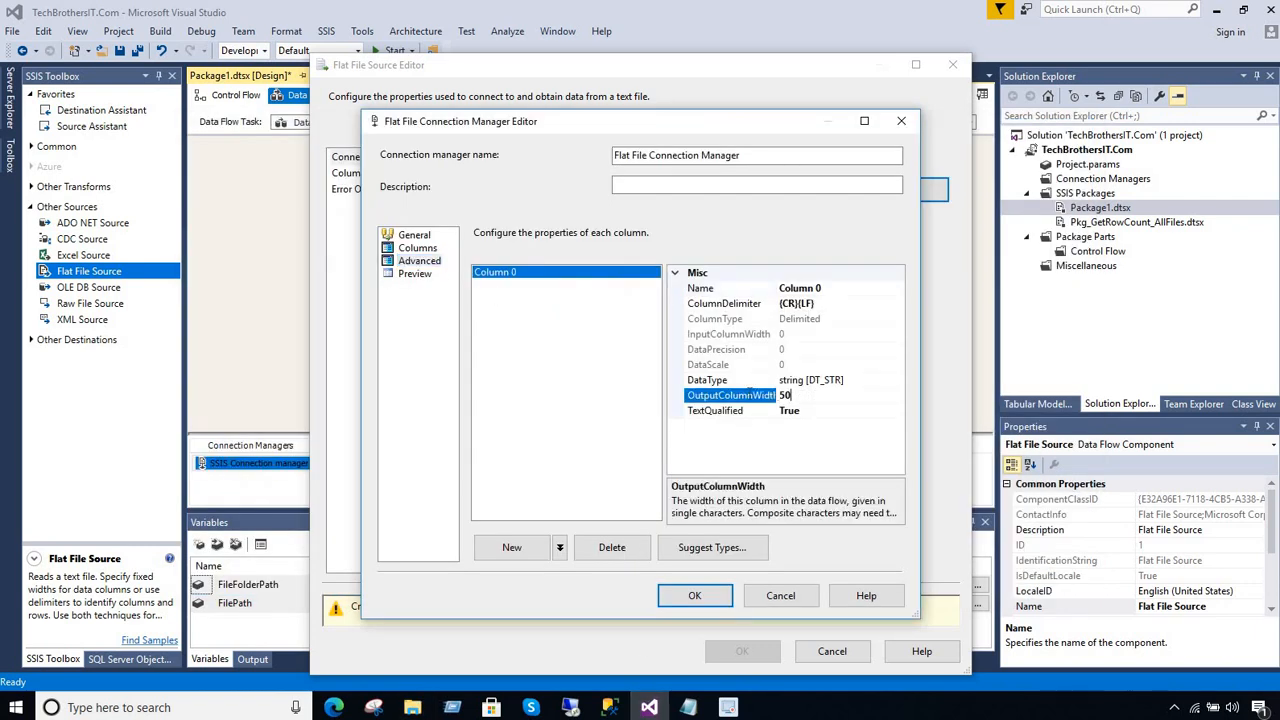
pyautogui.press('BackSpace')
pyautogui.click(414, 273)
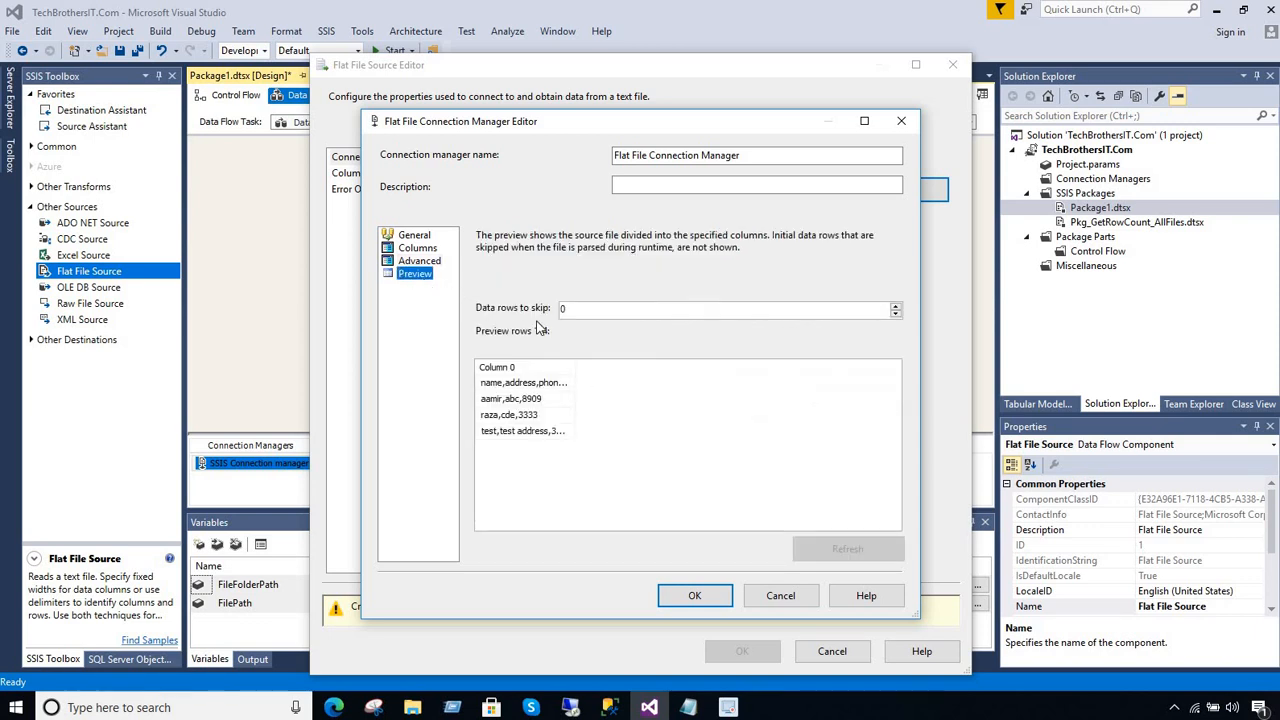
pyautogui.moveTo(622, 367); pyautogui.dragTo(700, 367)
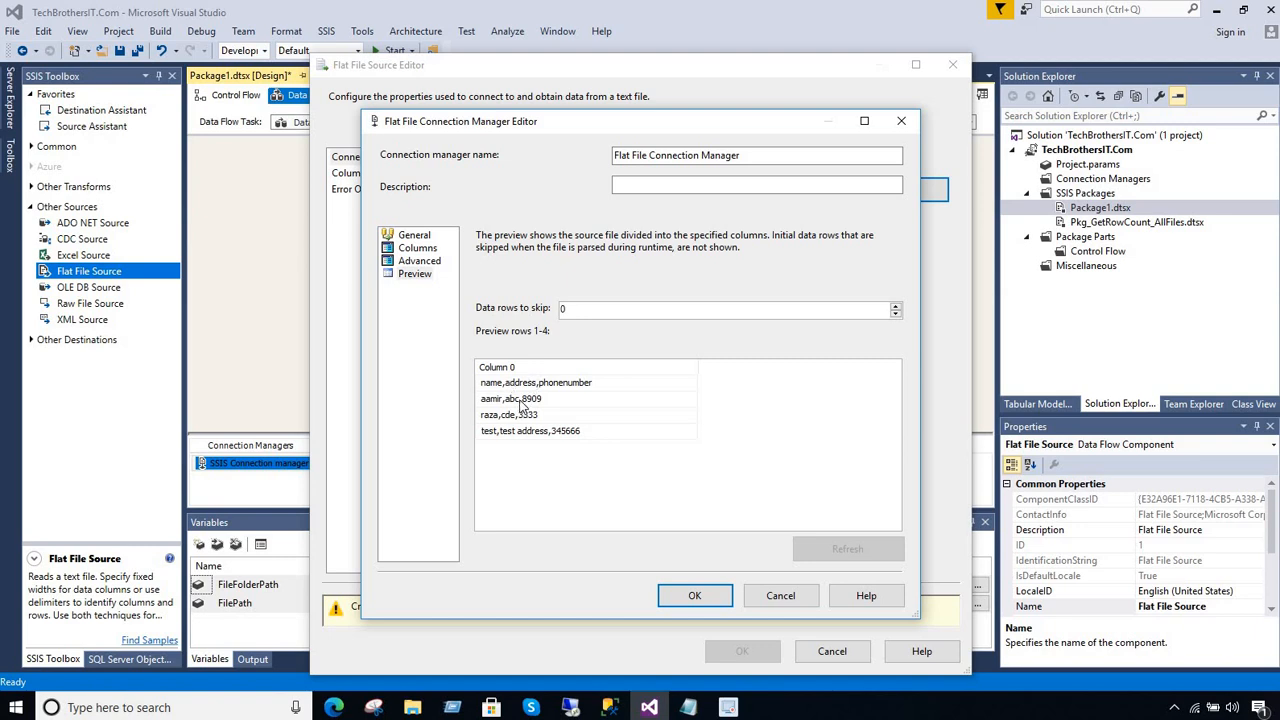
# Accept the flat file connection manager, check the source's column mapping and confirm the Flat File Source configuration
pyautogui.click(694, 595)
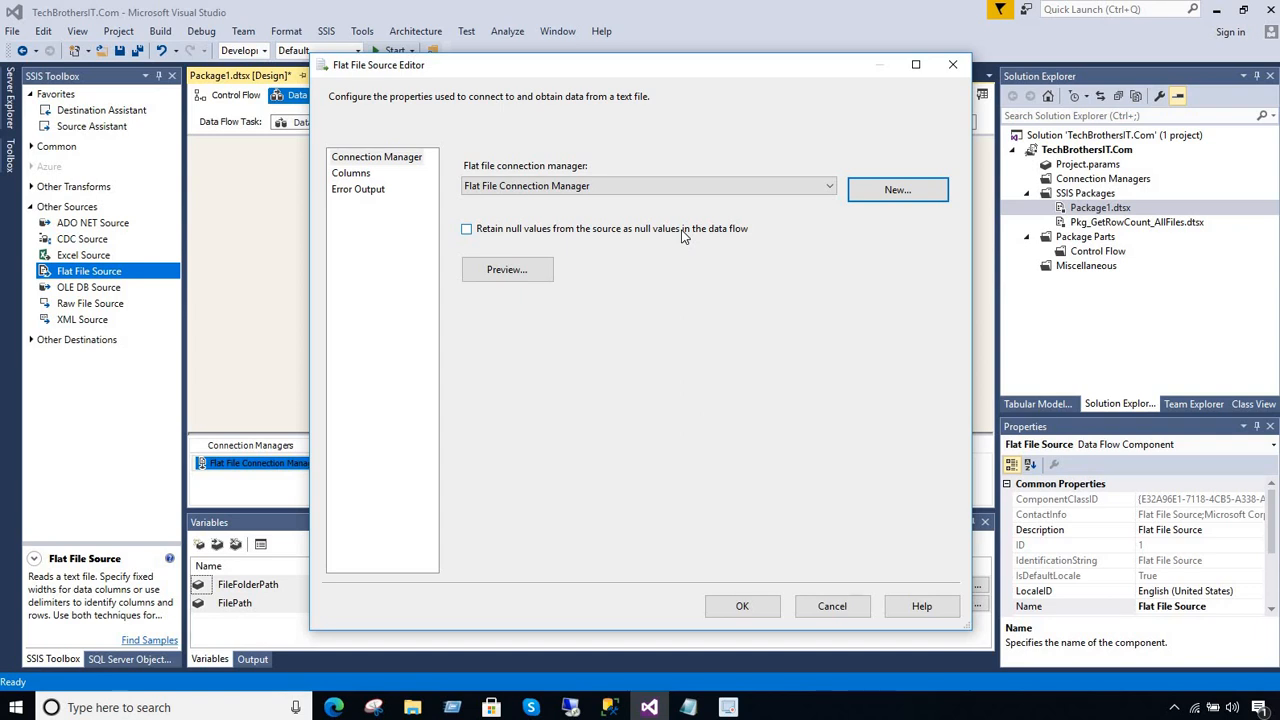
pyautogui.click(355, 174)
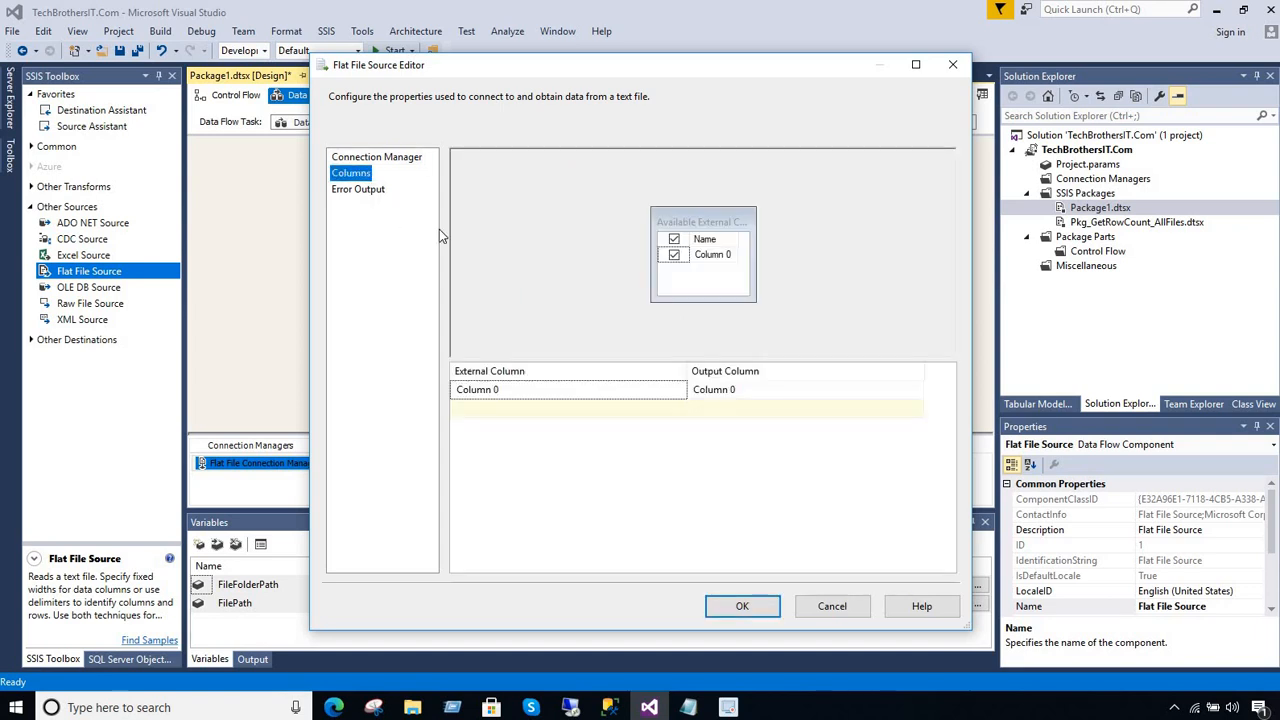
pyautogui.click(742, 606)
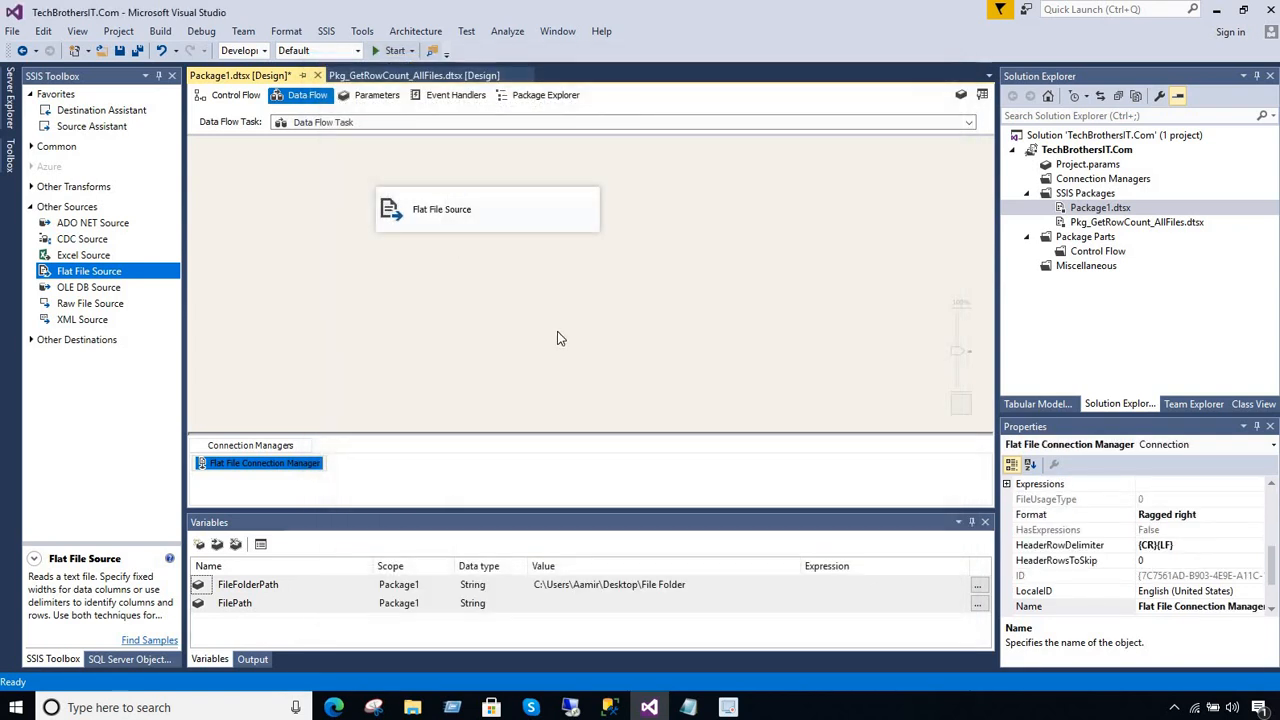
# Add a Row Count transformation below the Flat File Source and widen its box to about the source's width
pyautogui.click(31, 208)
pyautogui.click(744, 213)
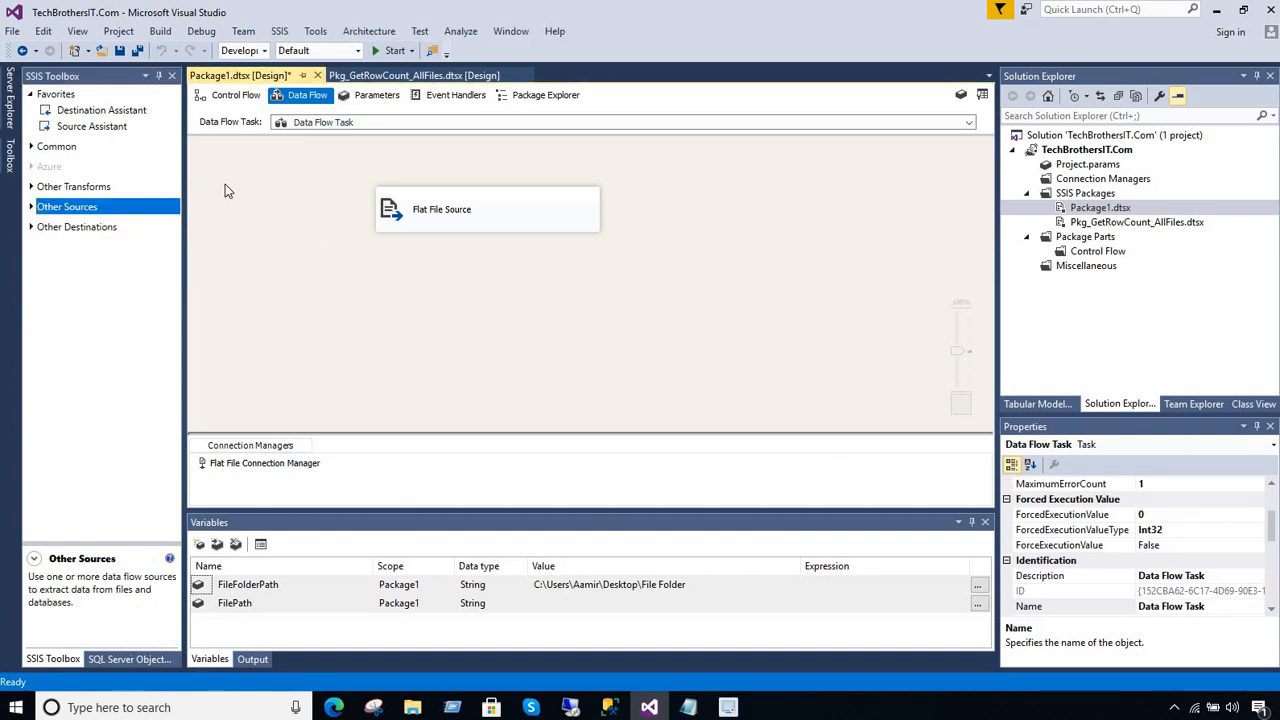
pyautogui.click(31, 147)
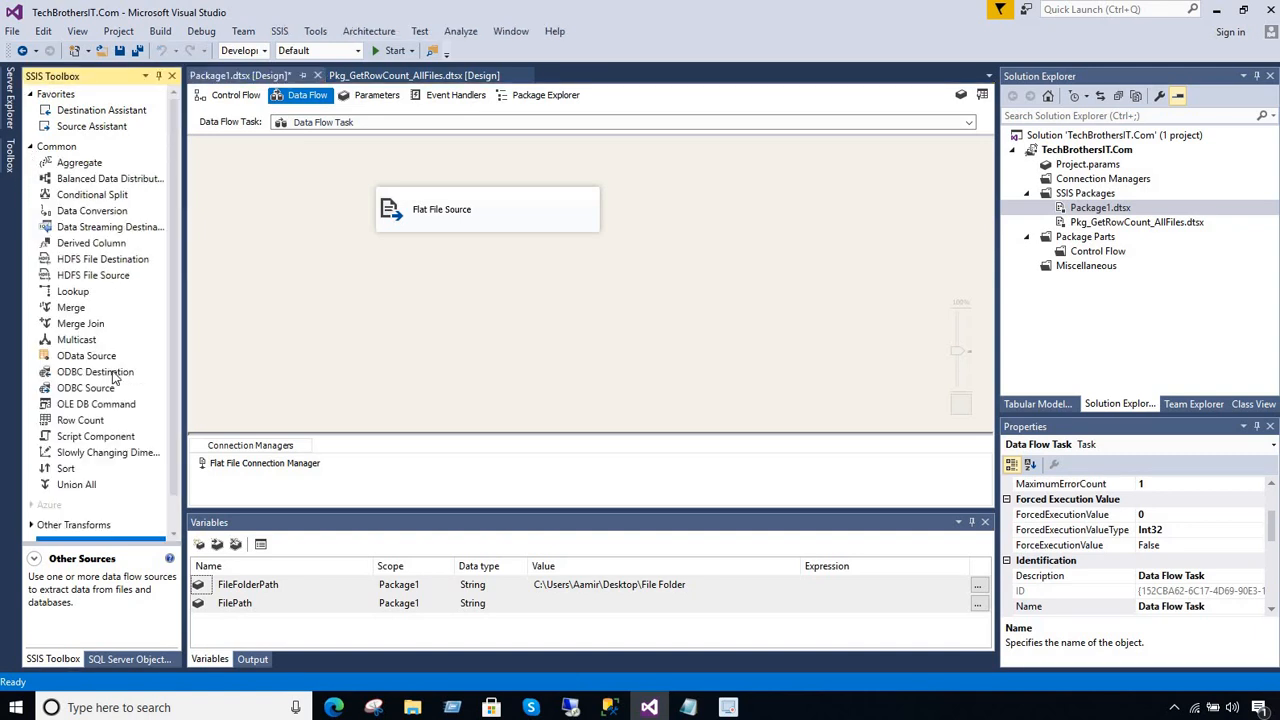
pyautogui.moveTo(100, 425); pyautogui.dragTo(378, 279)
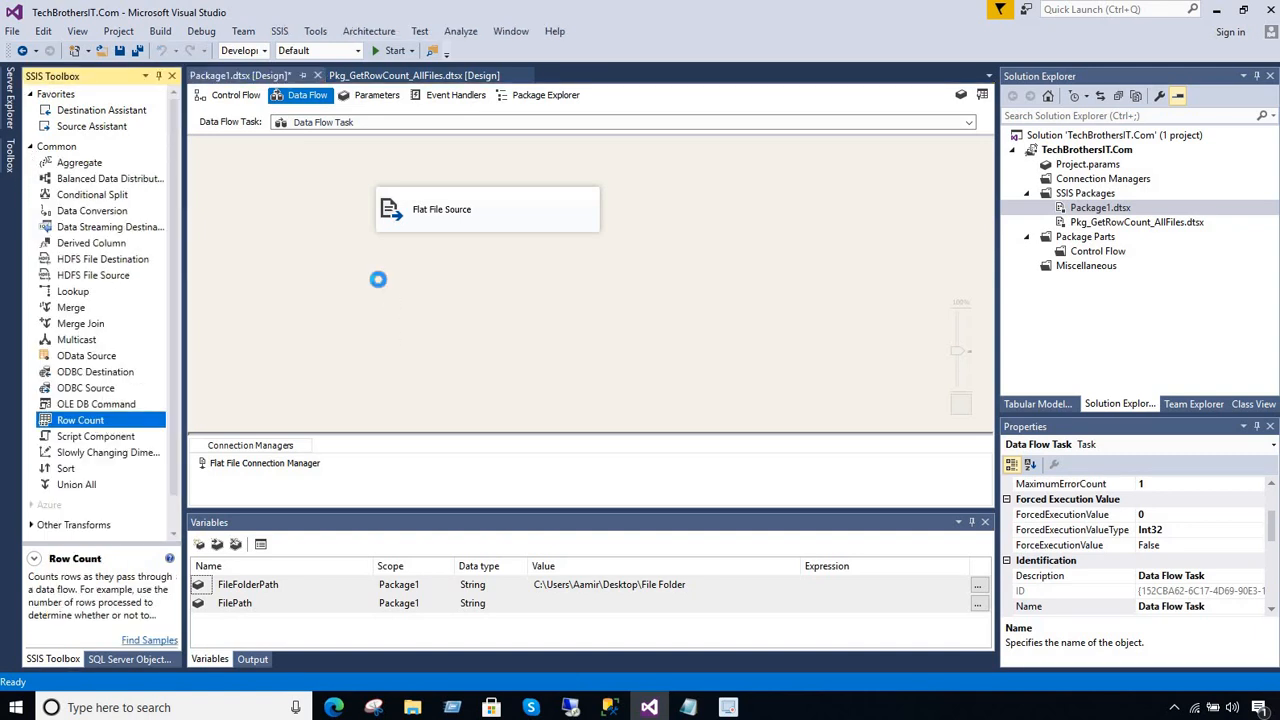
pyautogui.click(603, 277)
pyautogui.click(482, 310)
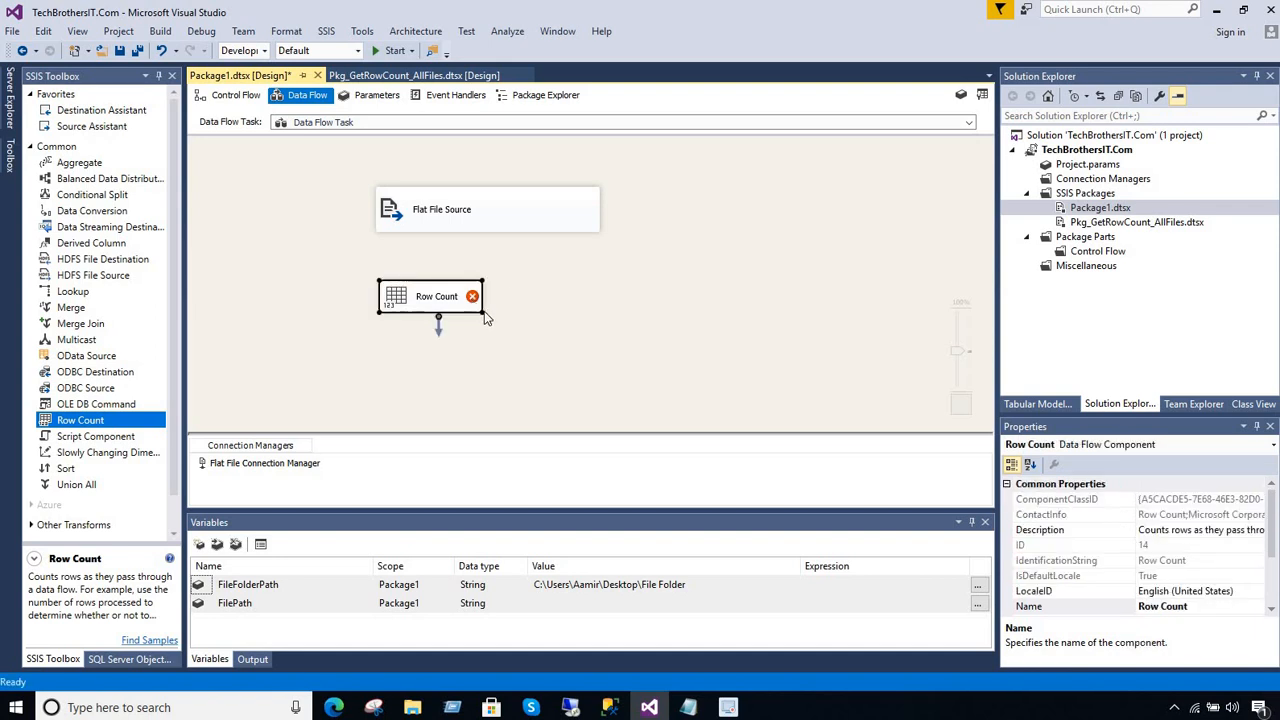
pyautogui.moveTo(484, 311); pyautogui.dragTo(596, 318)
# Connect the Flat File Source's regular output to the Row Count transformation
pyautogui.click(525, 222)
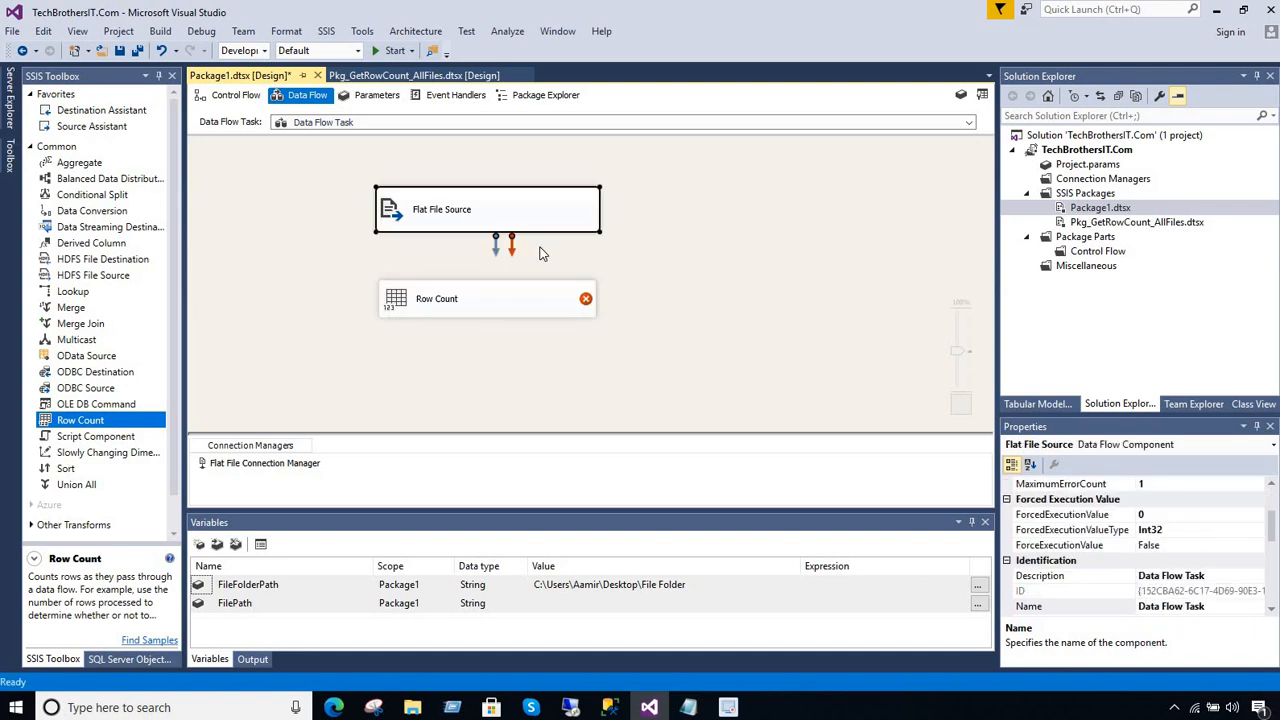
pyautogui.moveTo(495, 243); pyautogui.dragTo(491, 300)
pyautogui.click(478, 302)
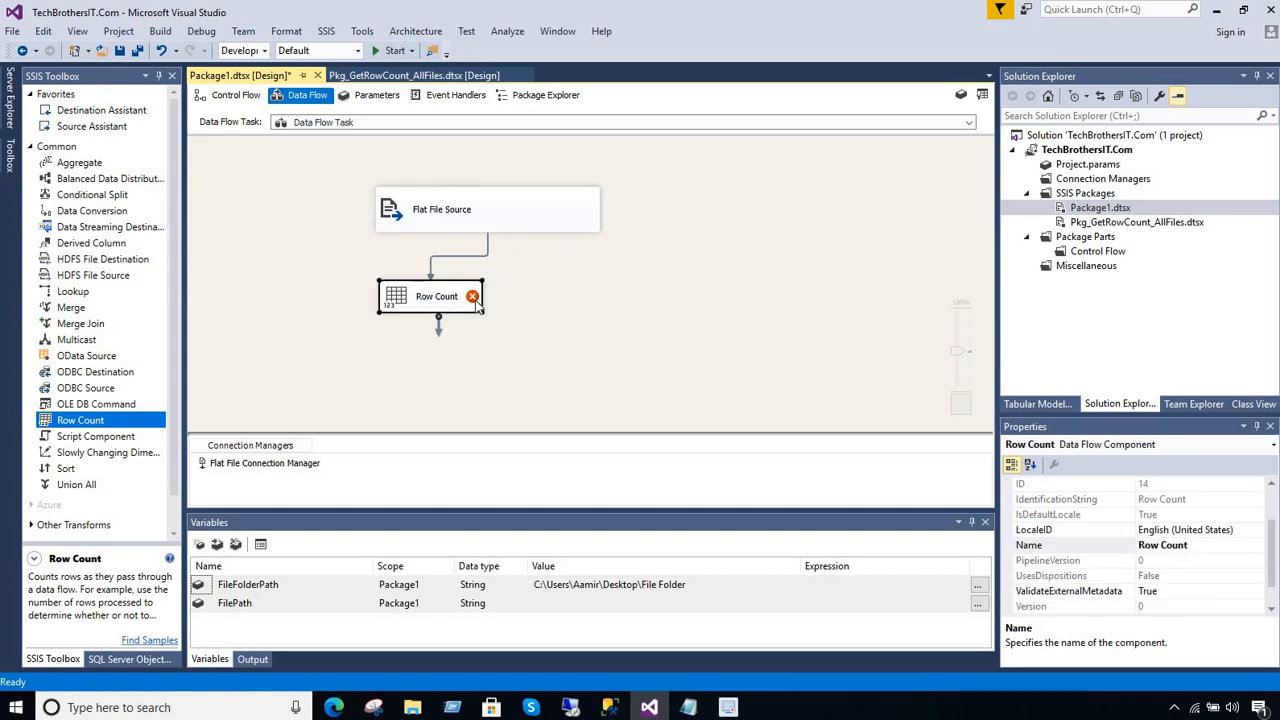
pyautogui.doubleClick(477, 307)
pyautogui.click(605, 334)
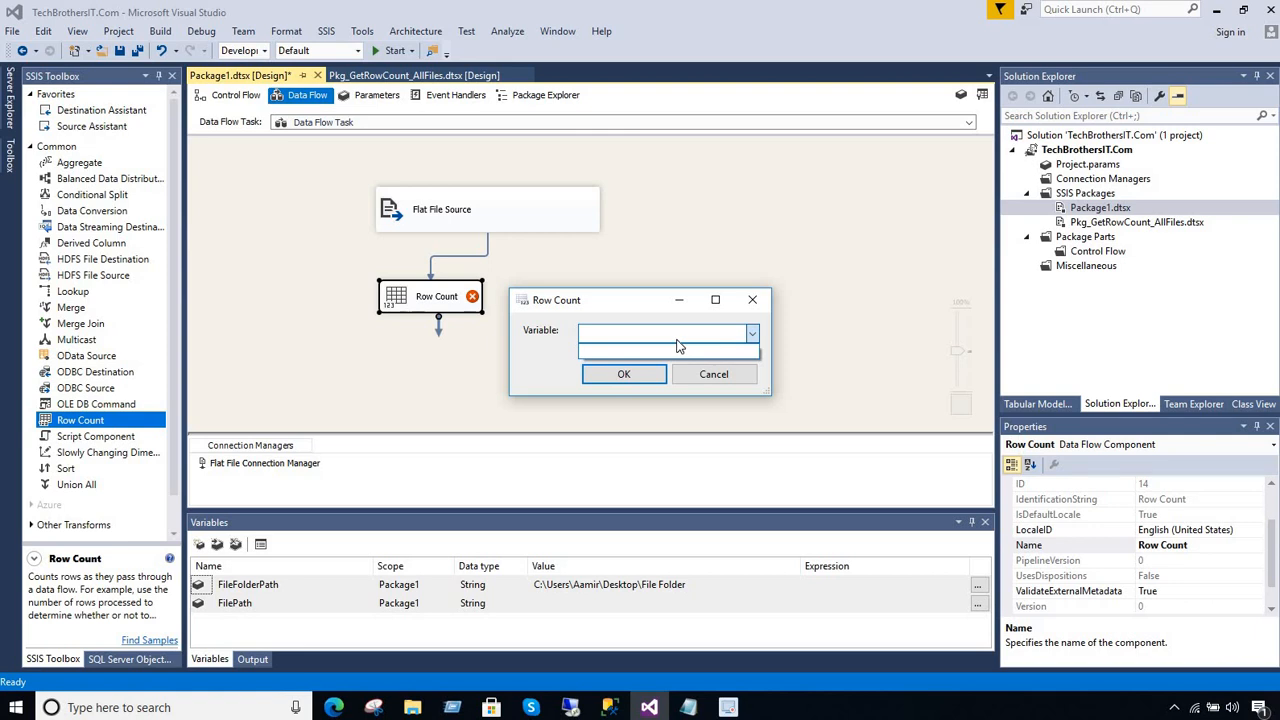
pyautogui.click(722, 334)
pyautogui.click(757, 338)
pyautogui.click(753, 341)
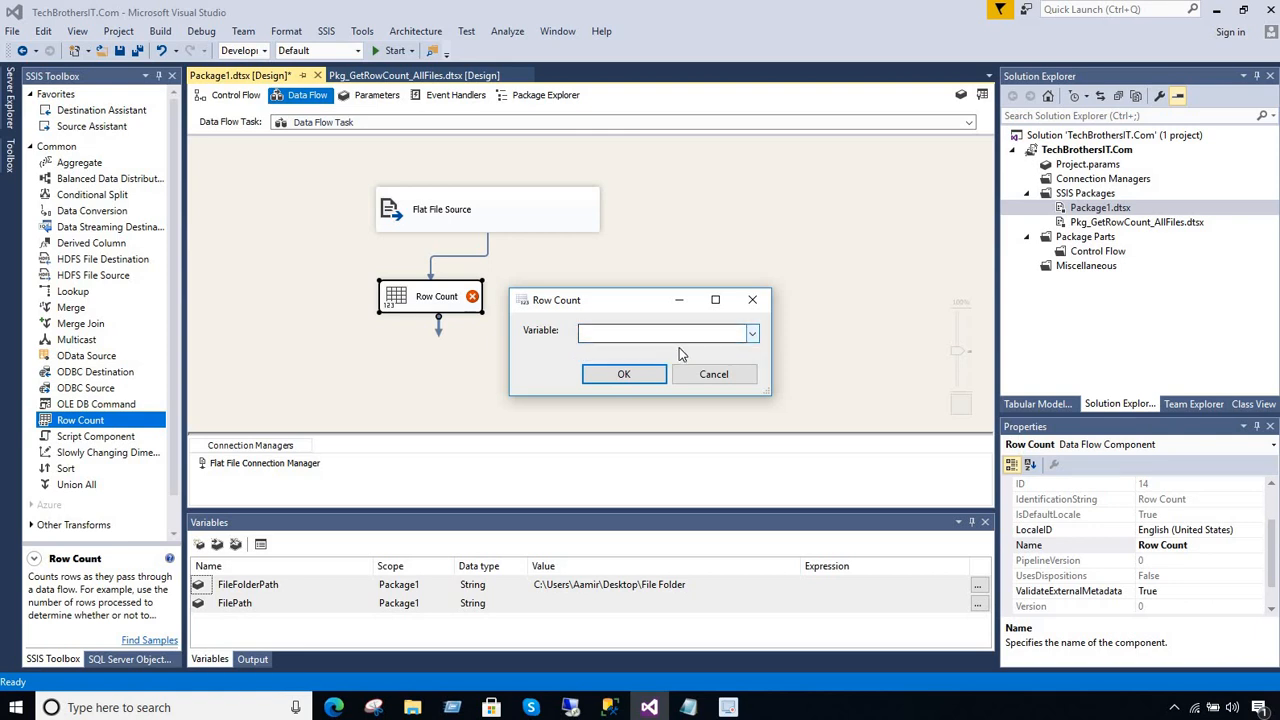
pyautogui.click(623, 373)
pyautogui.click(897, 146)
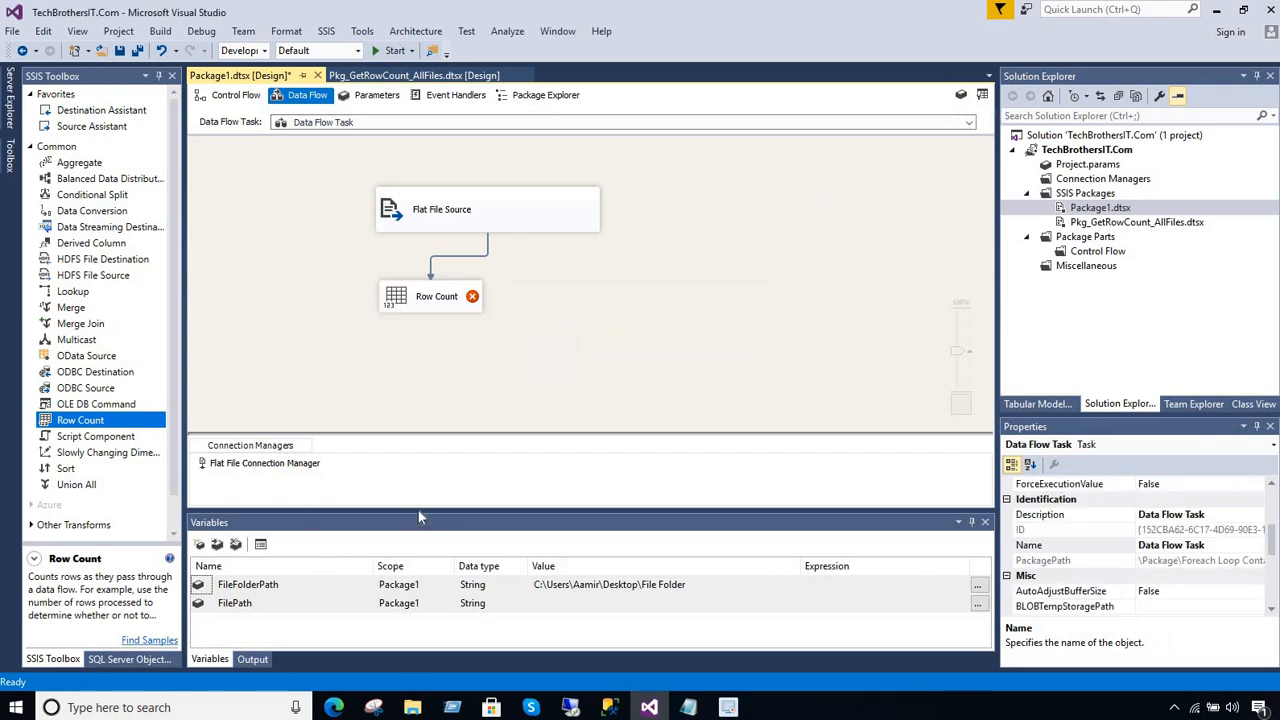
# Enlarge the Variables pane and add a package-level Int32 variable named RowCount
pyautogui.moveTo(418, 510); pyautogui.dragTo(434, 380)
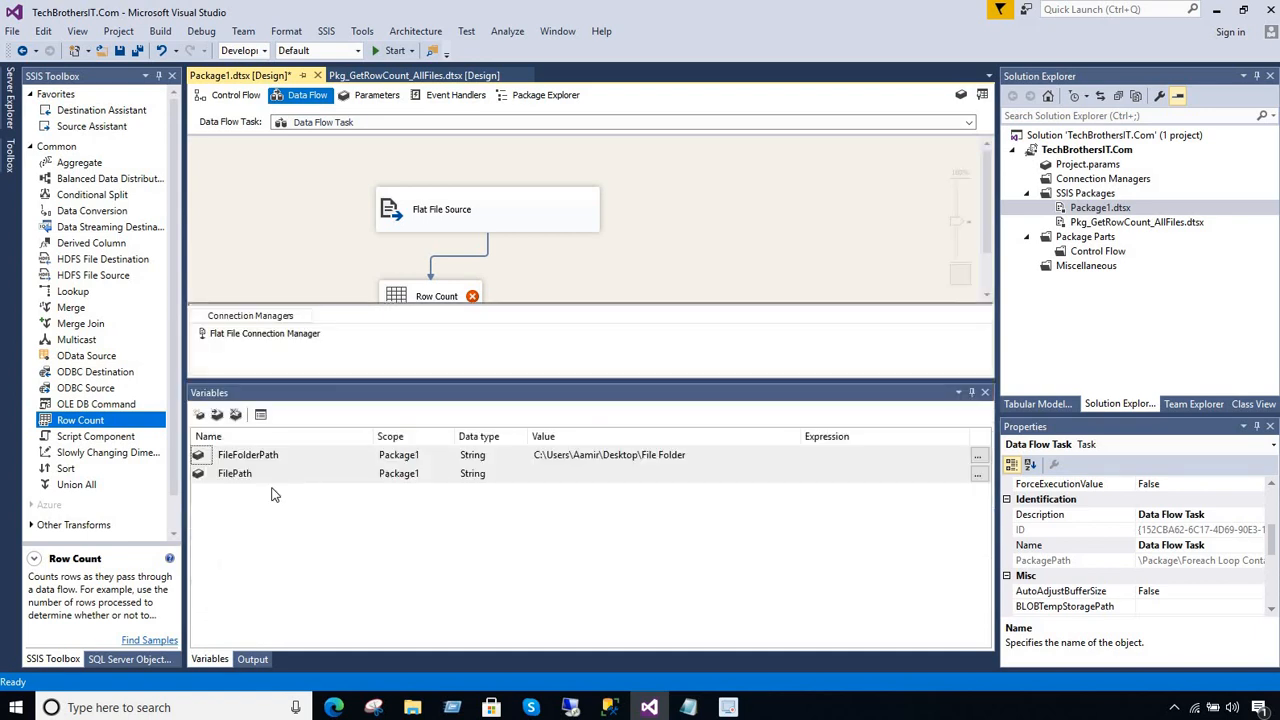
pyautogui.click(199, 414)
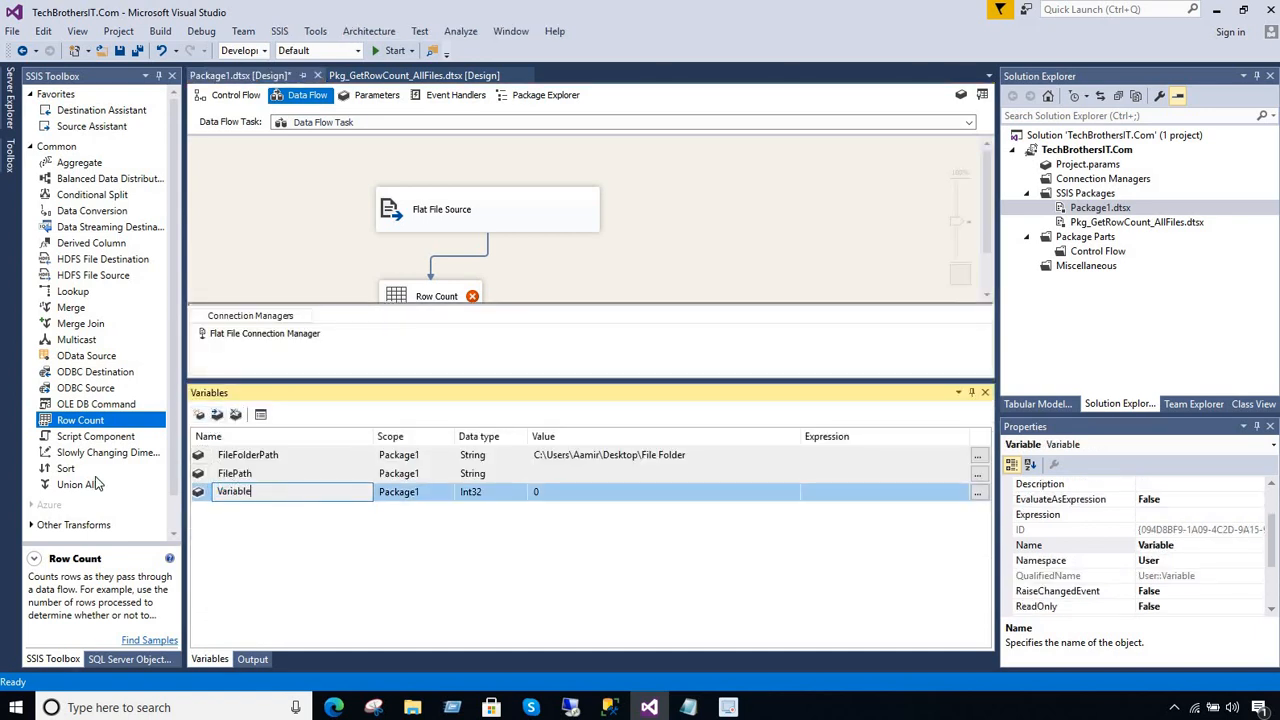
pyautogui.press('BackSpace')
pyautogui.write('RowCount')
pyautogui.press('Return')
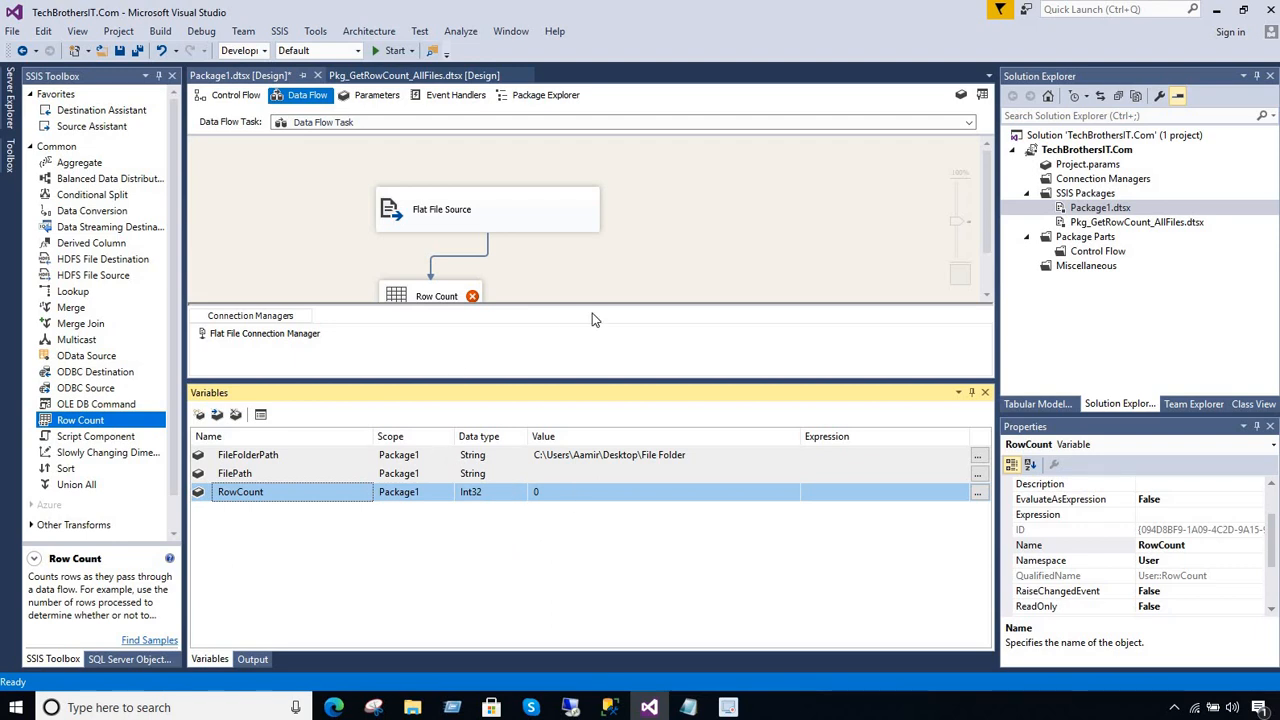
# Assign the variable User::RowCount to the Row Count transformation and confirm its settings
pyautogui.click(610, 378)
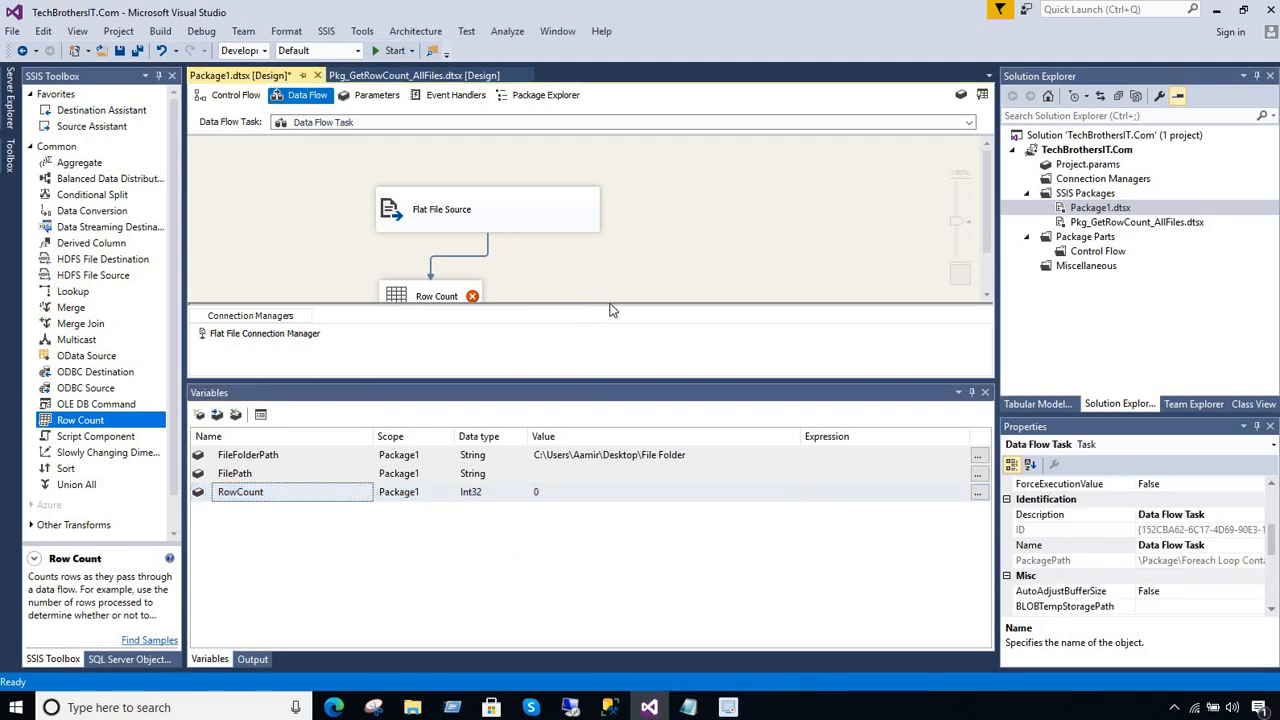
pyautogui.moveTo(609, 305); pyautogui.dragTo(609, 354)
pyautogui.doubleClick(465, 300)
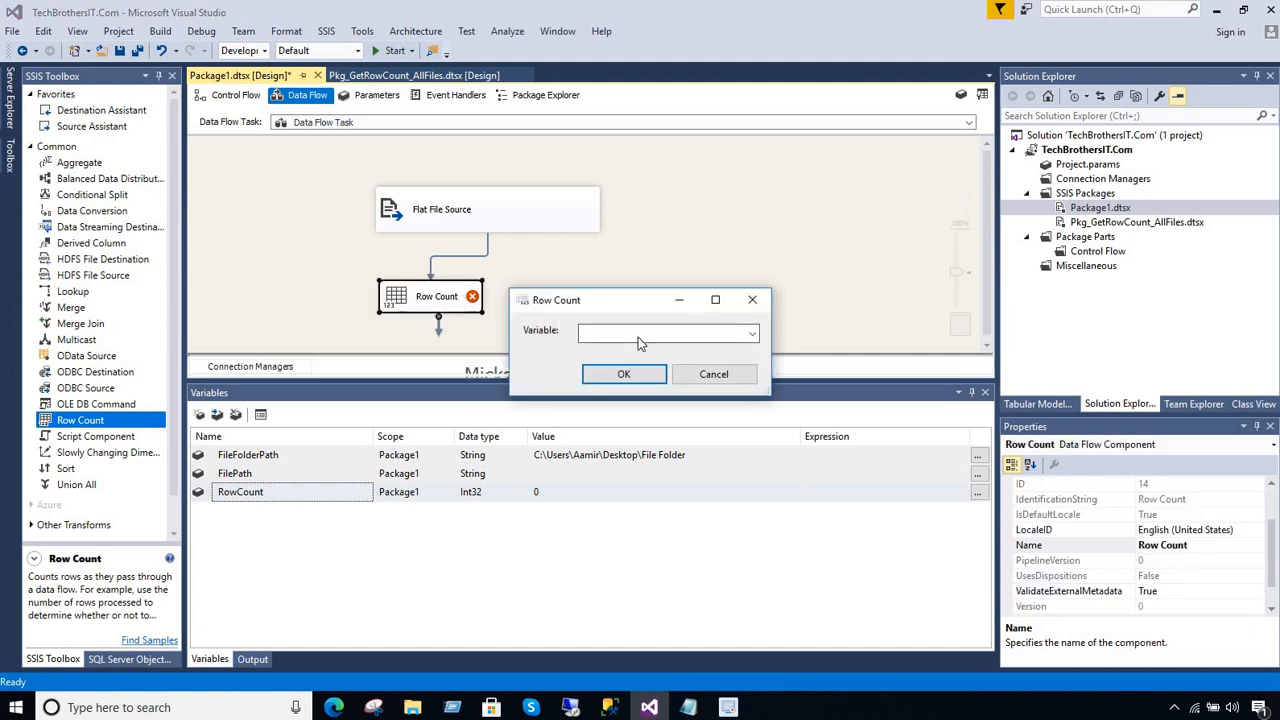
pyautogui.click(660, 333)
pyautogui.click(651, 352)
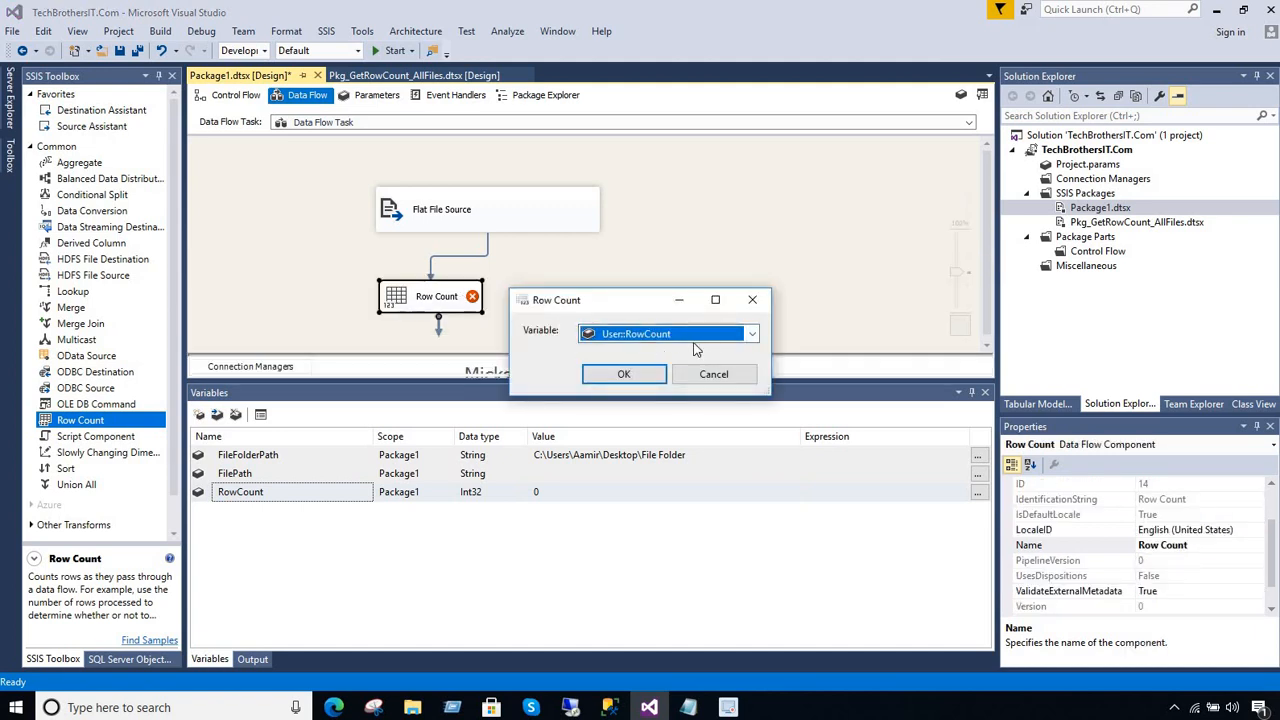
pyautogui.click(627, 374)
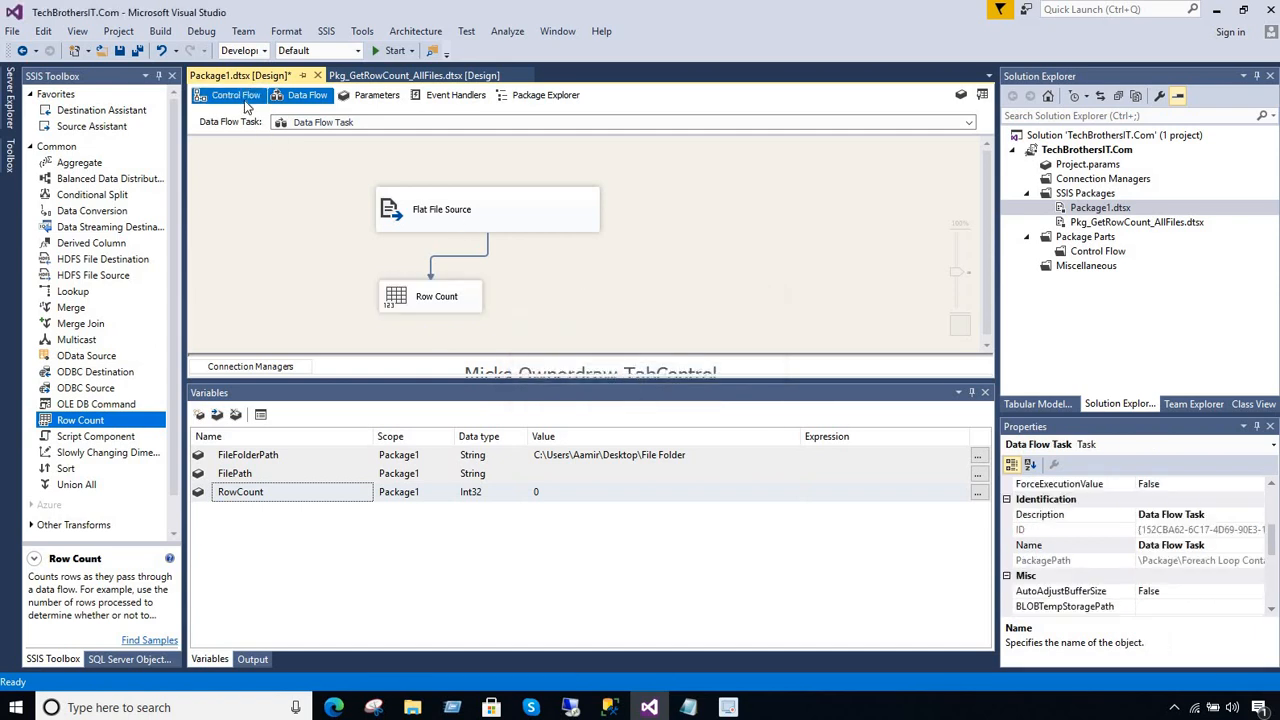
# Return to the control flow, execute Package1.dtsx as a test and stop debugging after the run
pyautogui.click(235, 95)
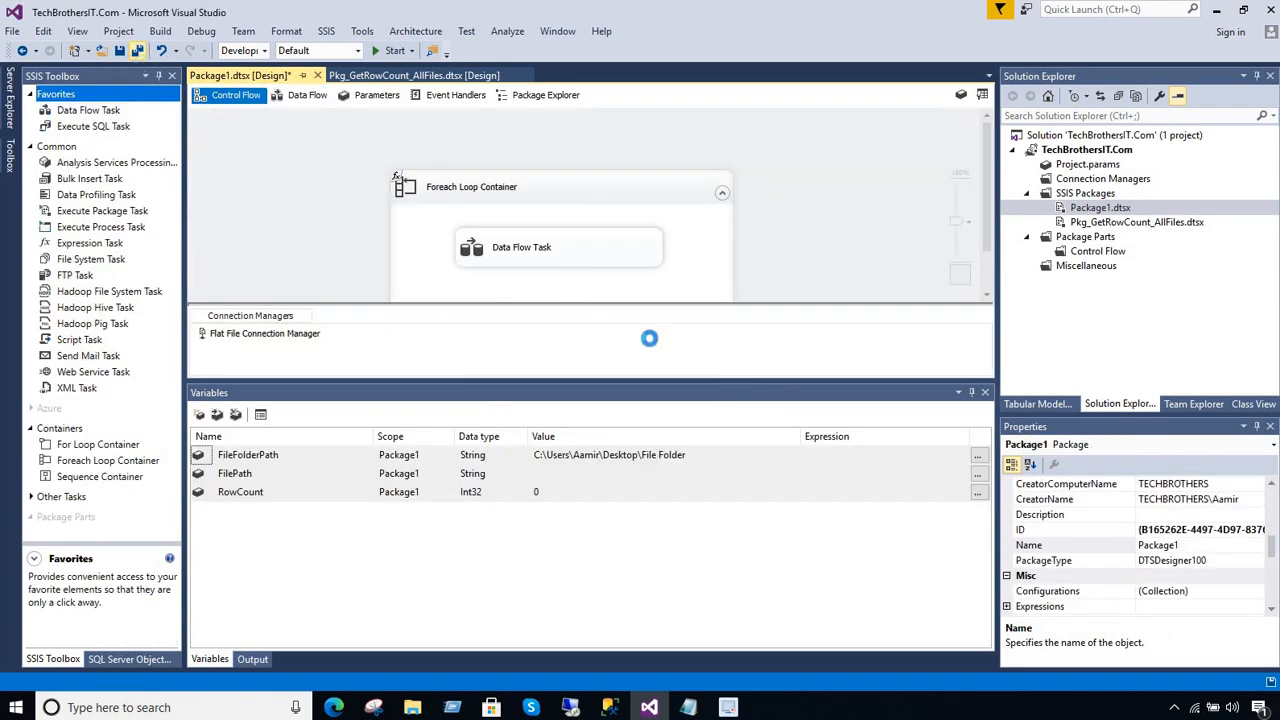
pyautogui.click(985, 393)
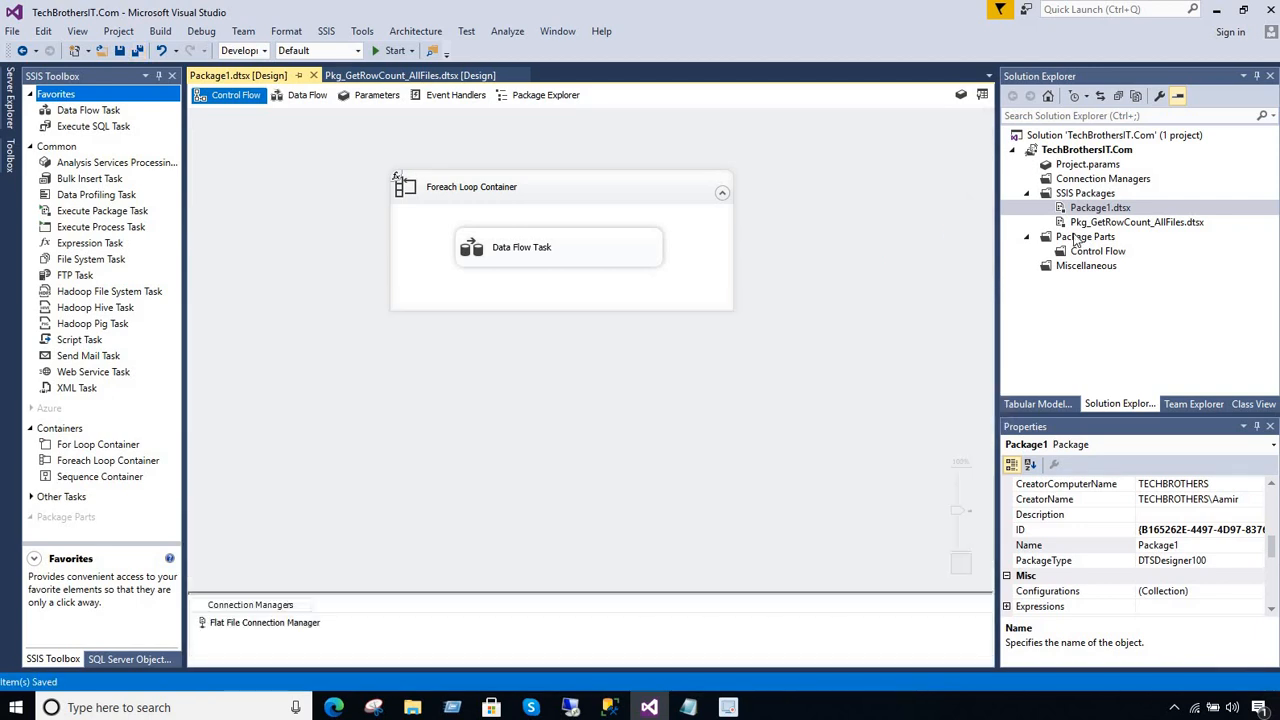
pyautogui.rightClick(1095, 212)
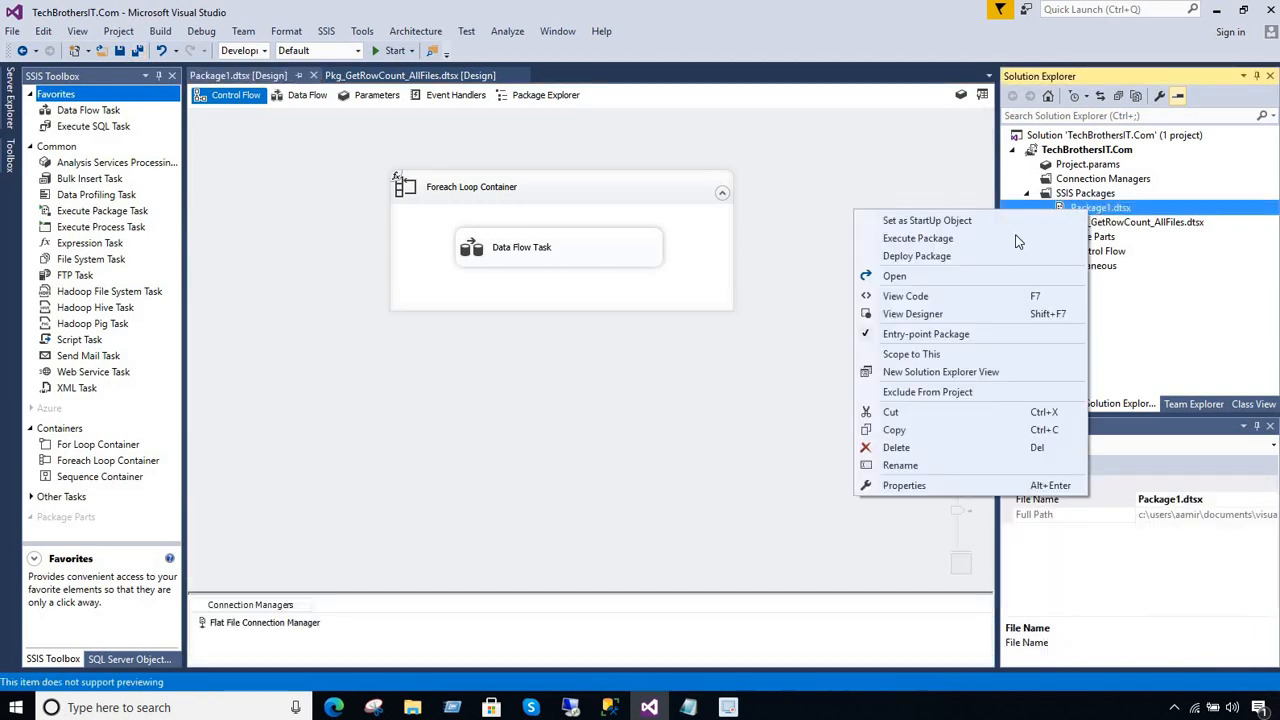
pyautogui.click(964, 240)
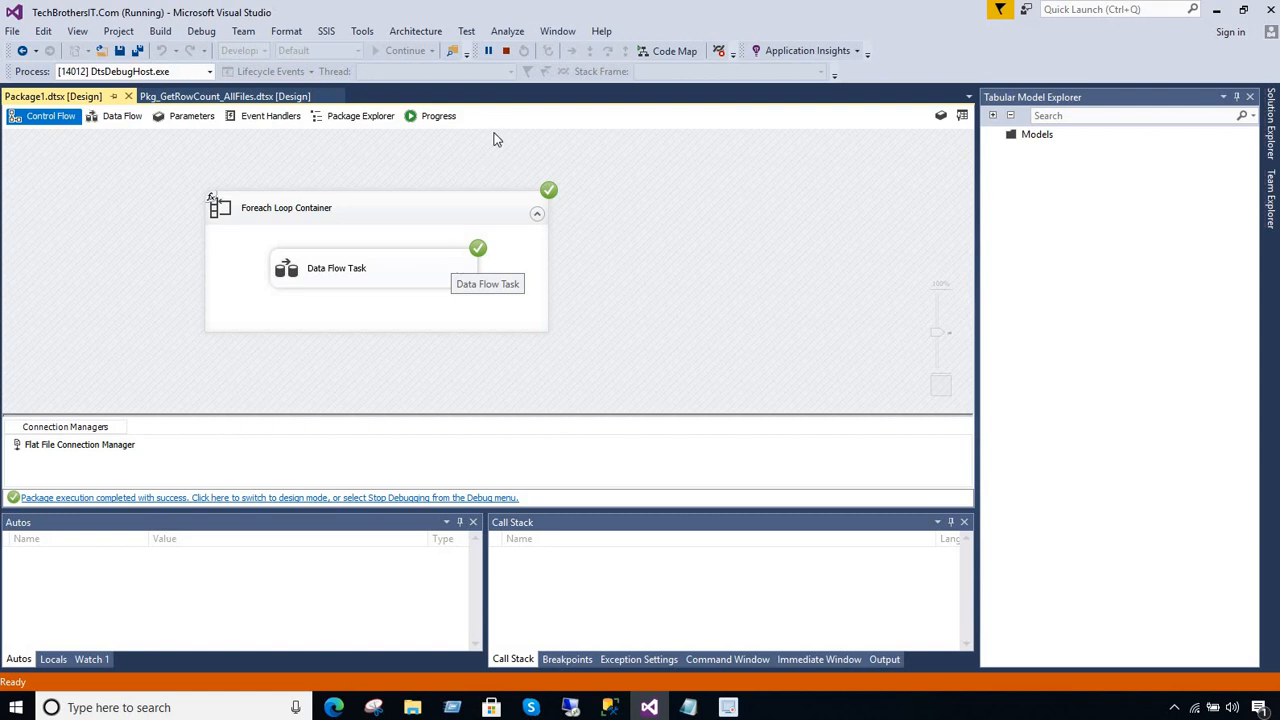
pyautogui.click(505, 50)
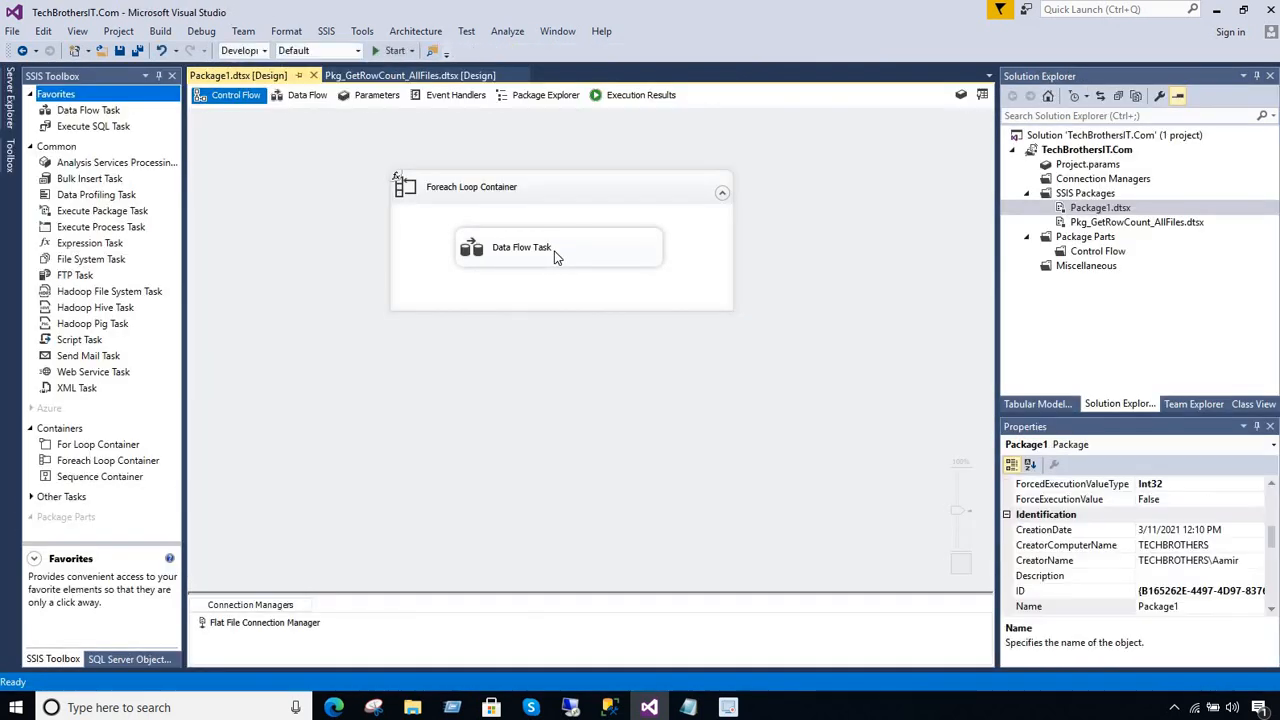
# Extend the Foreach Loop Container downward to make room below the Data Flow Task
pyautogui.click(555, 257)
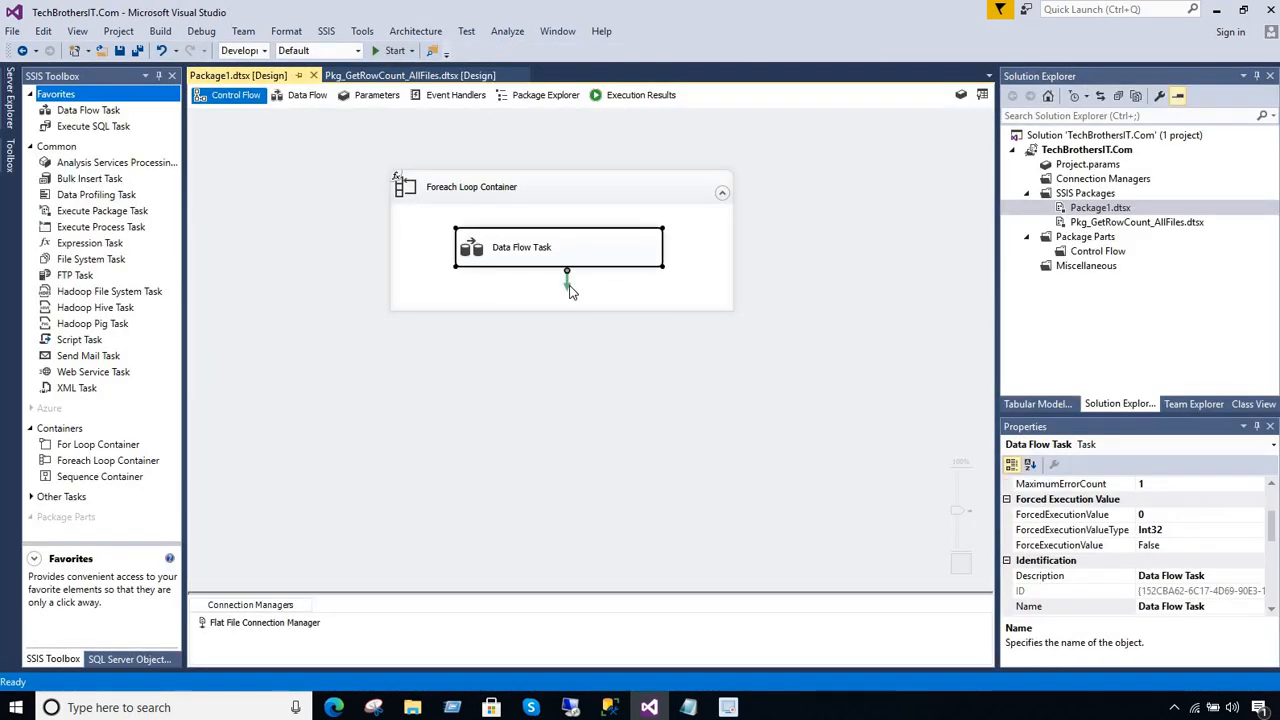
pyautogui.click(632, 295)
pyautogui.moveTo(613, 311); pyautogui.dragTo(609, 399)
pyautogui.click(760, 320)
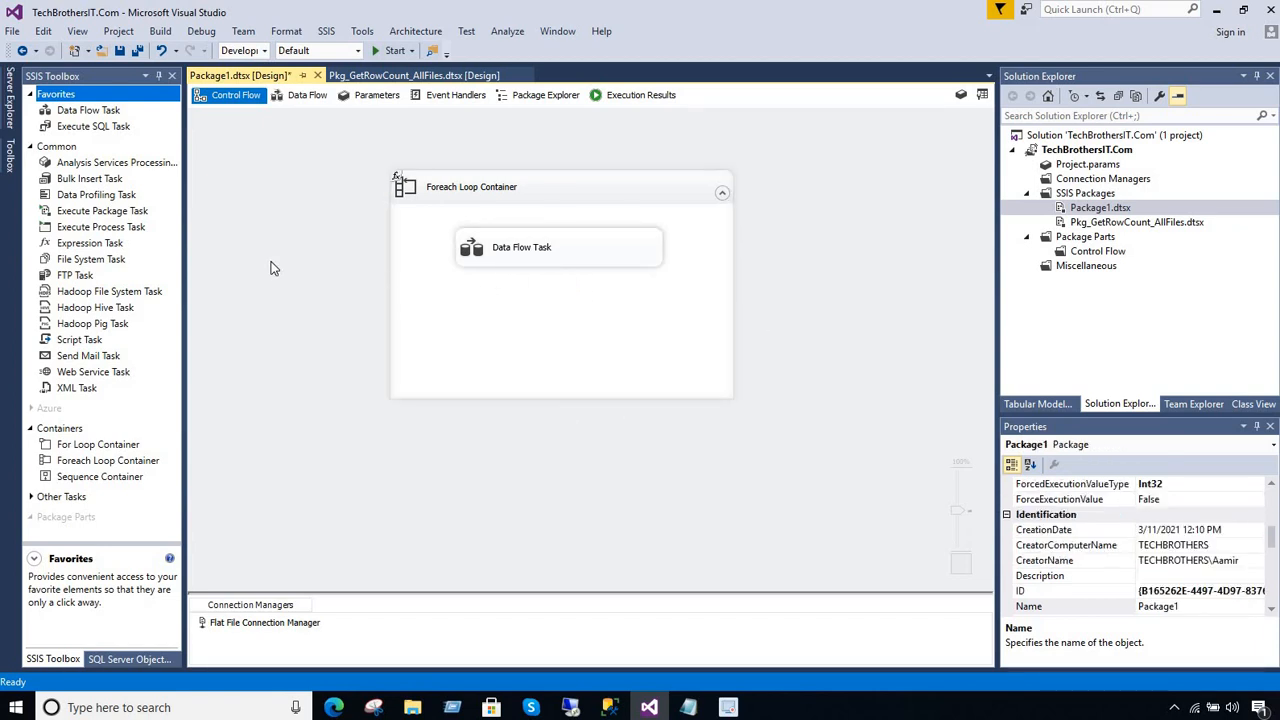
# Add an Execute SQL Task below the Data Flow Task inside the Foreach Loop Container and link the Data Flow Task to it
pyautogui.click(112, 131)
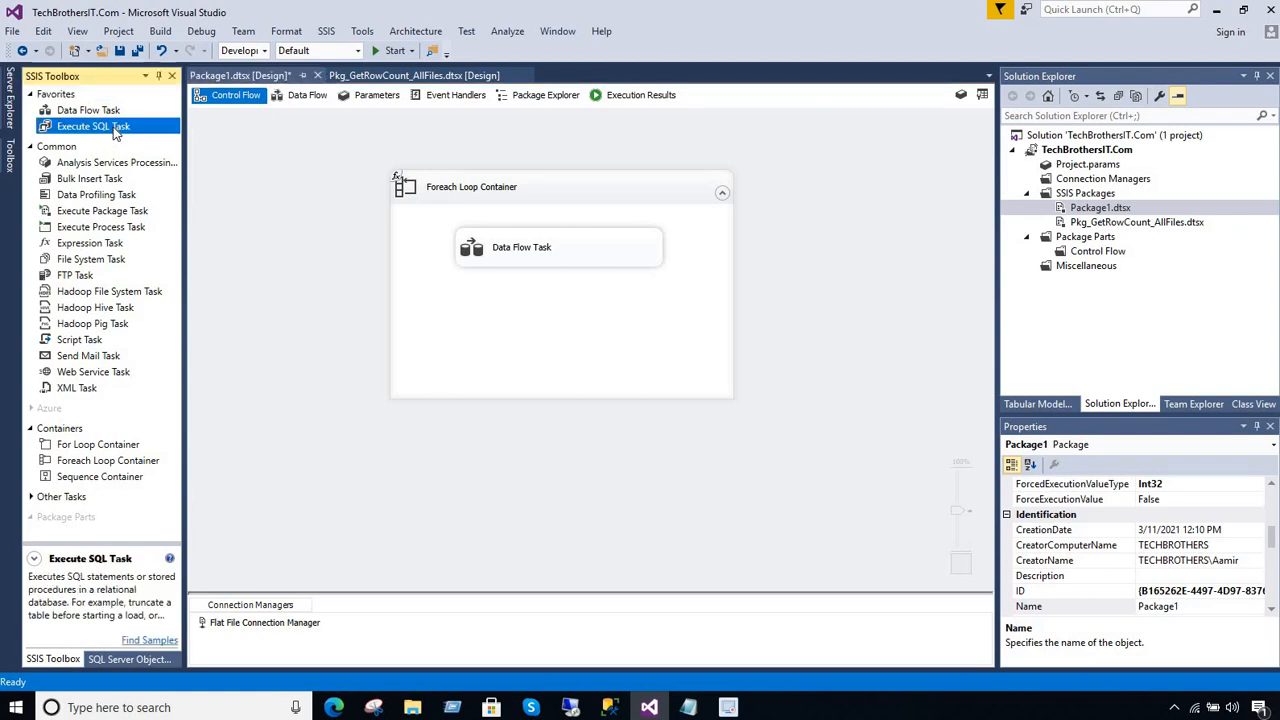
pyautogui.moveTo(324, 214); pyautogui.dragTo(510, 312)
pyautogui.moveTo(585, 330); pyautogui.dragTo(662, 337)
pyautogui.click(566, 258)
pyautogui.moveTo(566, 296); pyautogui.dragTo(585, 325)
pyautogui.click(580, 320)
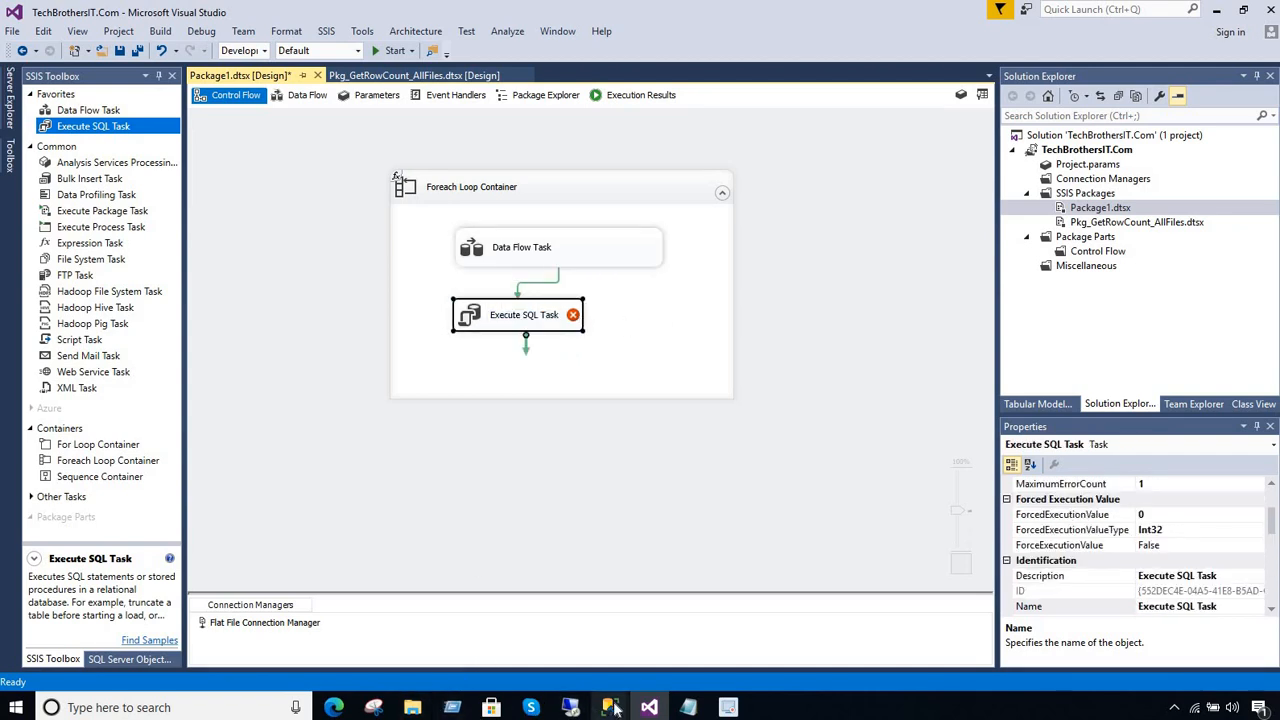
# Switch to the query in SQL Server Management Studio and complete the statement use TechBrothersIT followed by go
pyautogui.moveTo(615, 708)
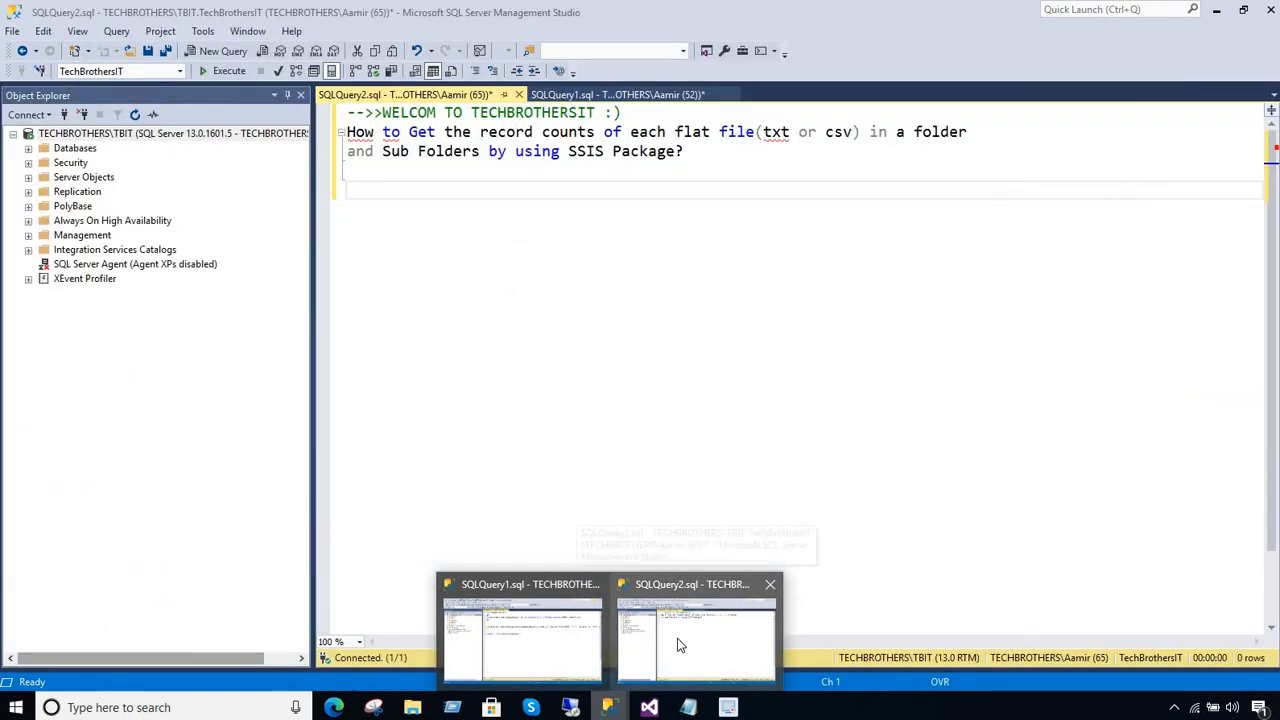
pyautogui.click(677, 645)
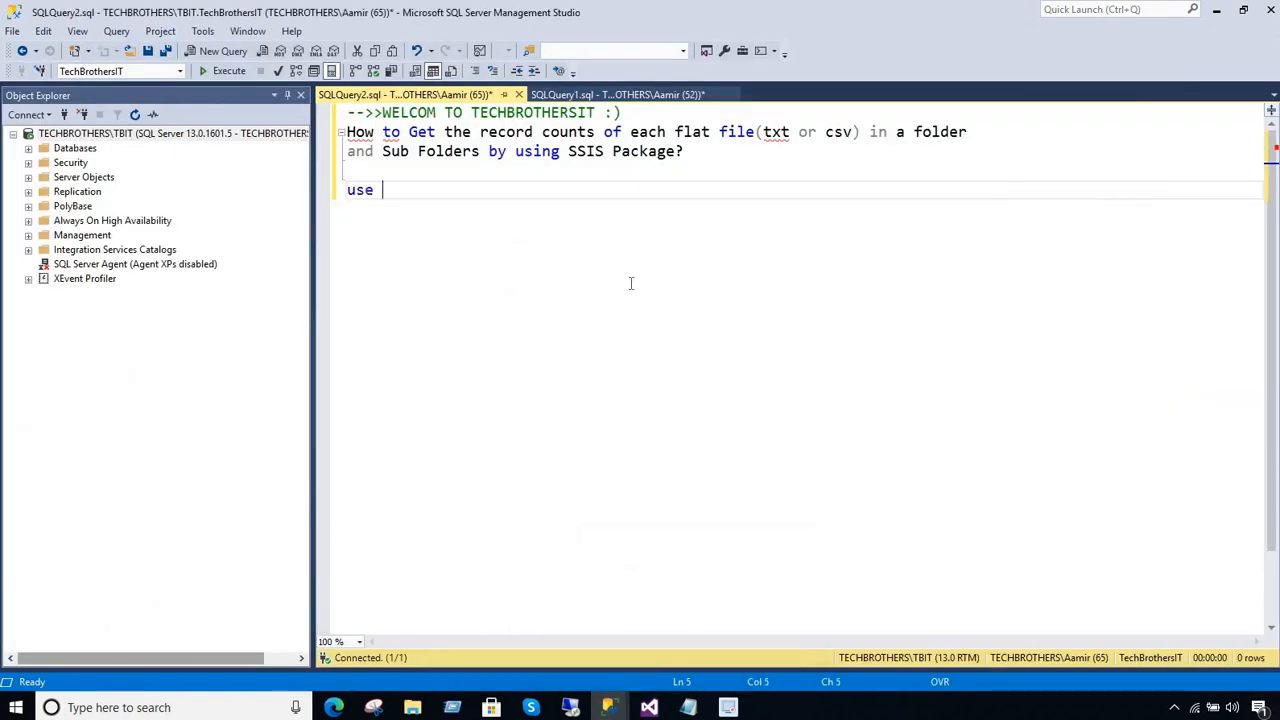
pyautogui.write('echb')
pyautogui.press('Tab')
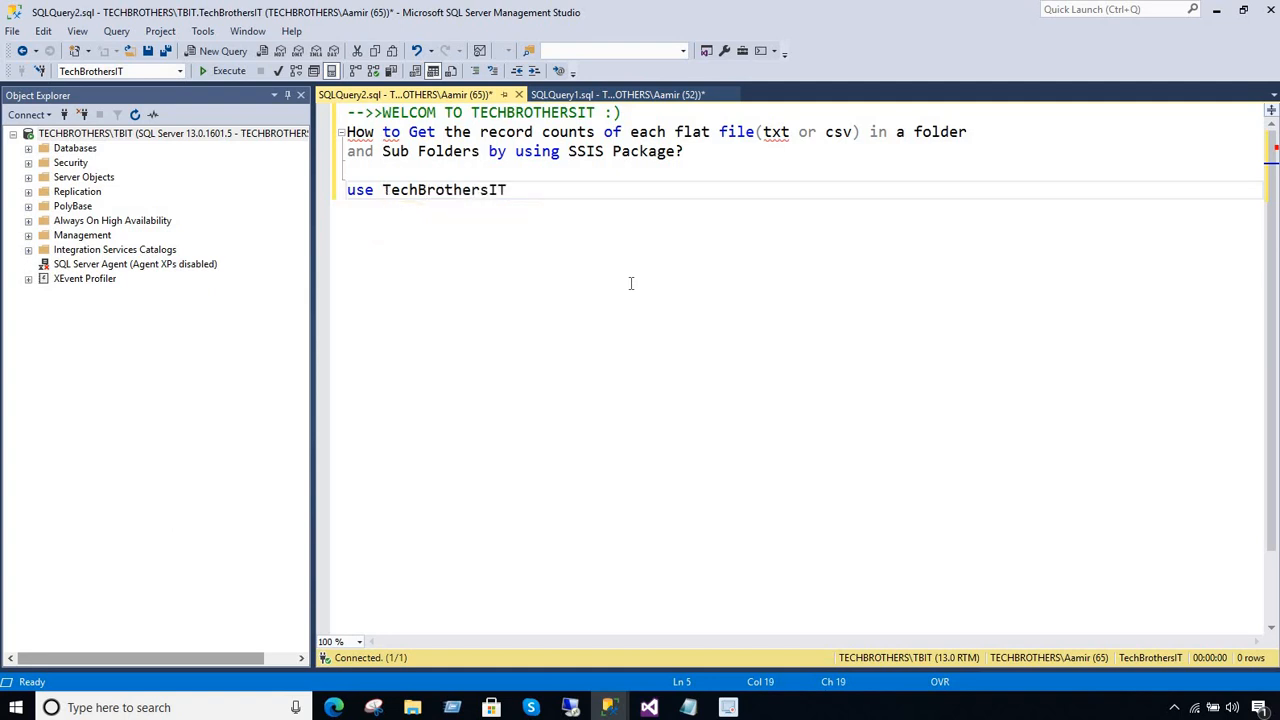
pyautogui.press('Return')
pyautogui.write('go')
pyautogui.press('Return')
# Begin a create table statement for dbo.FileRowCnt with the column id int identity(1,1)
pyautogui.write('create t')
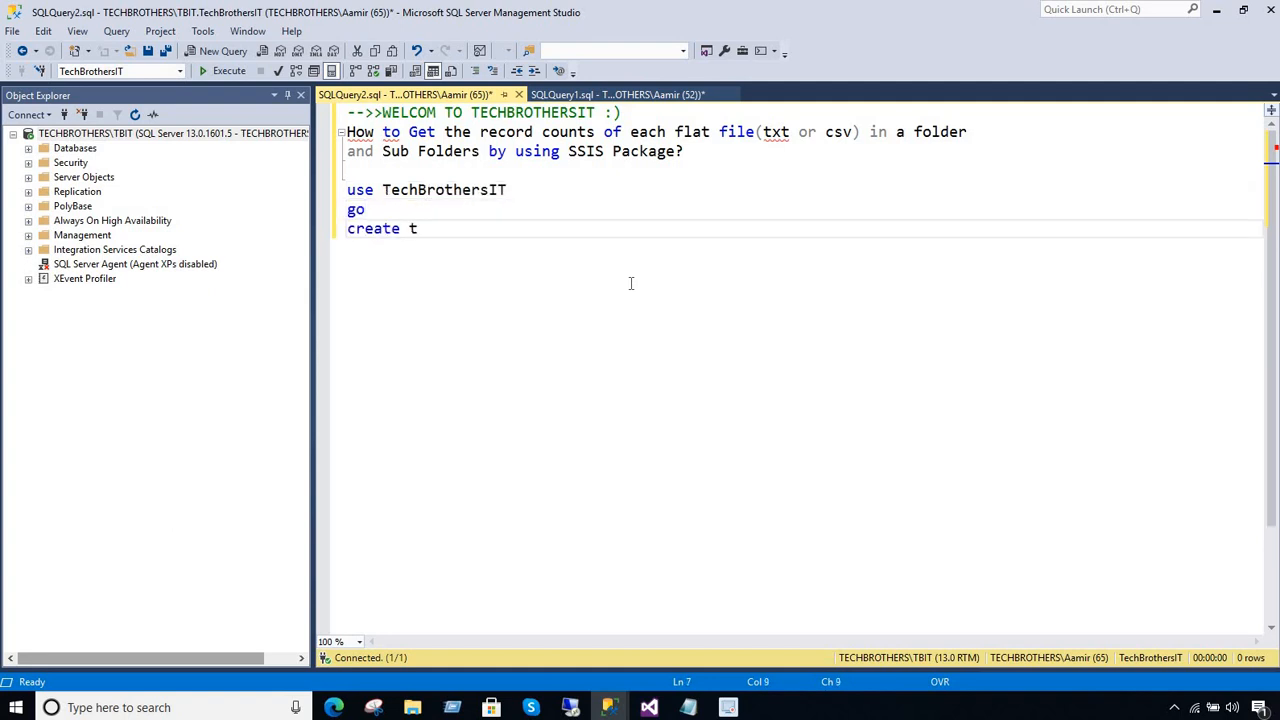
pyautogui.write('able dbo.Fil')
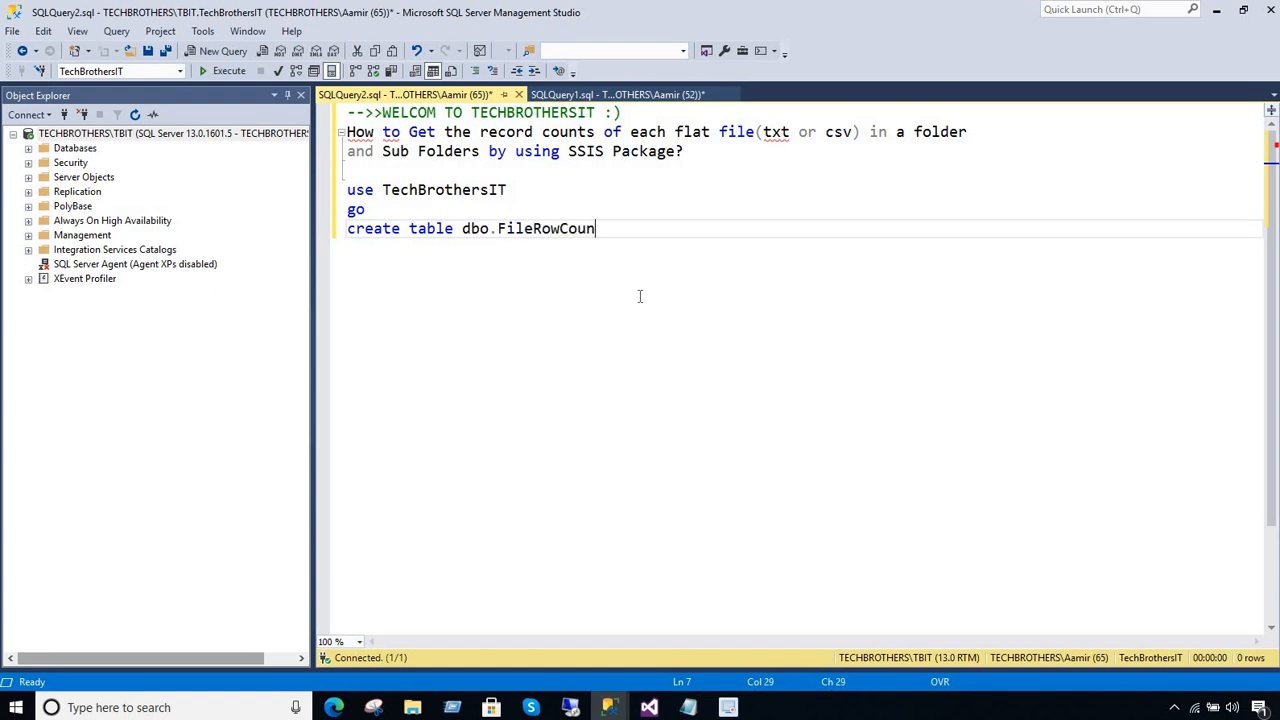
pyautogui.write('eRowCnt (id int identity')
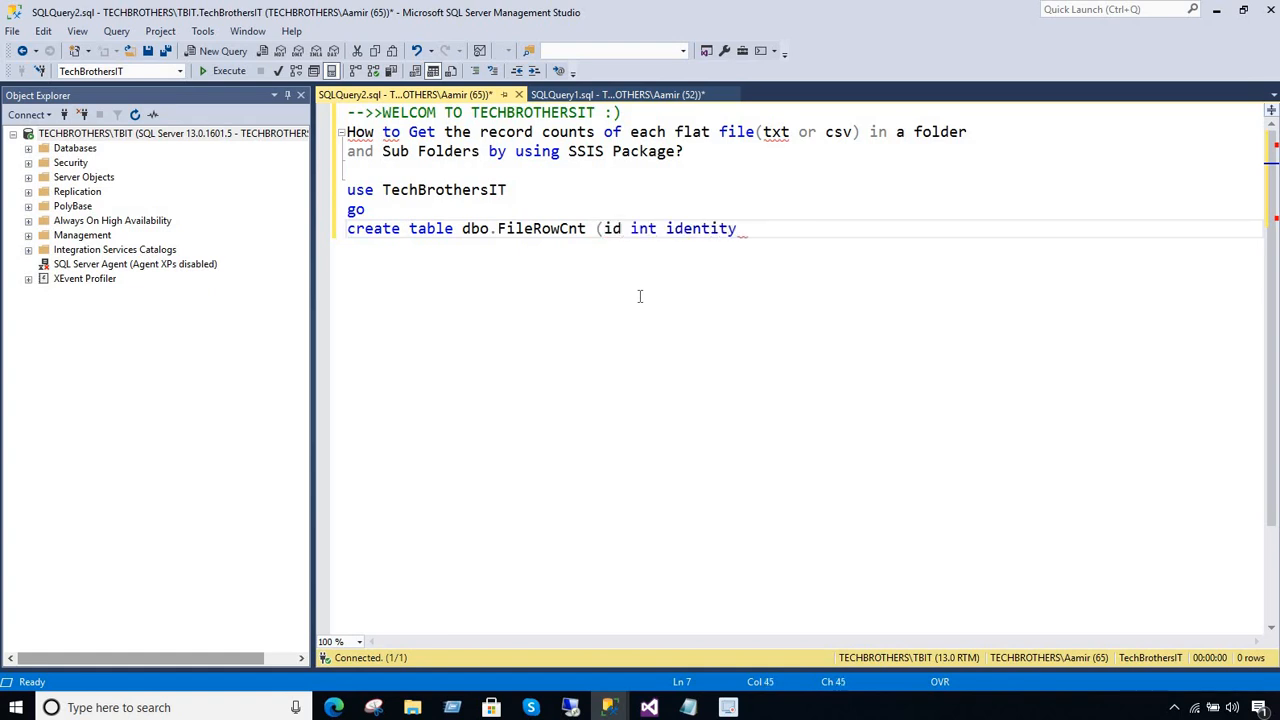
pyautogui.write('(1,1),')
# Add the columns FileName varchar(1000) and RowCnt int and close the create table statement
pyautogui.click(786, 229)
pyautogui.write('FileName varchar(')
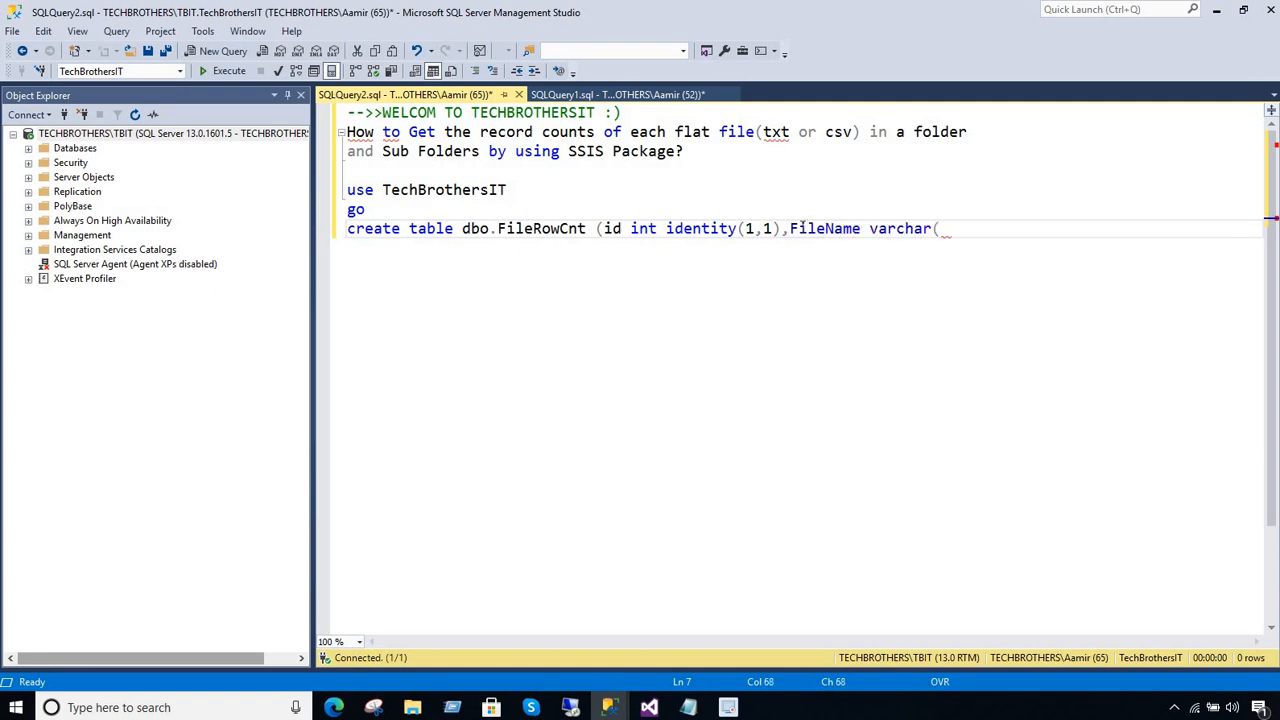
pyautogui.write('1000),RowCnt')
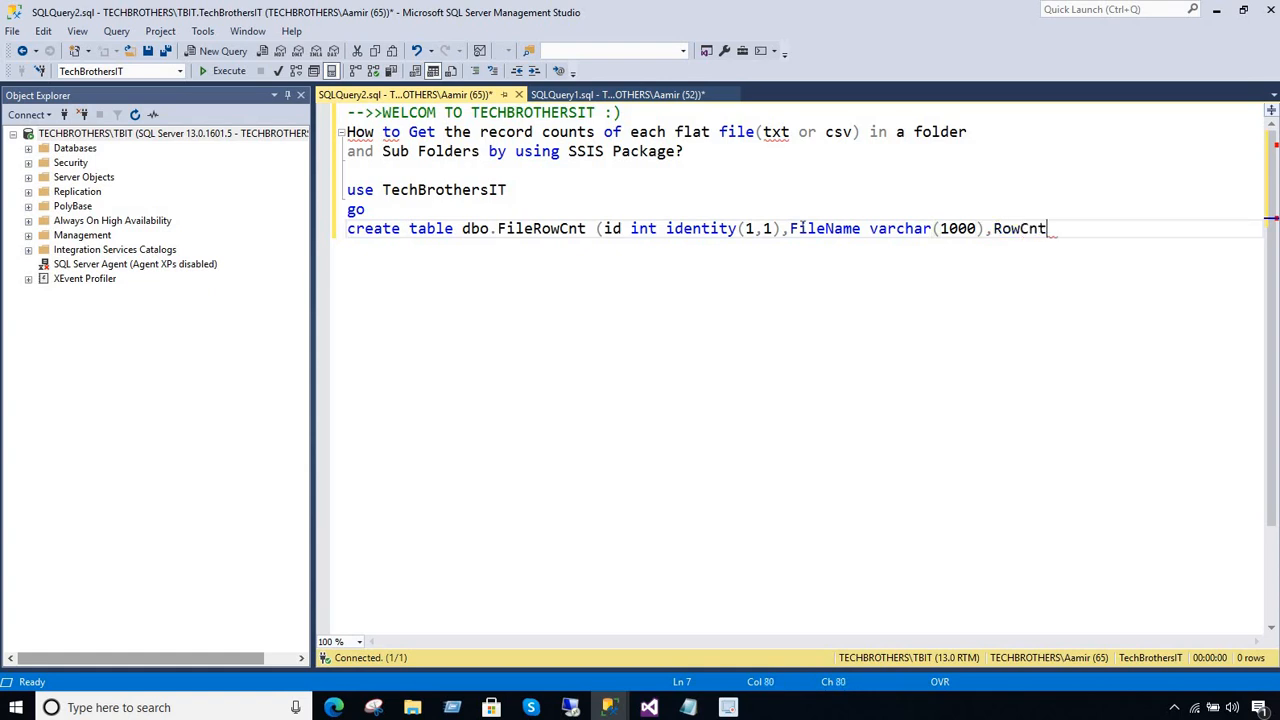
pyautogui.write(' int)')
# Execute only the statements from use TechBrothersIT through the create table statement
pyautogui.hotkey('shift', 'Up')
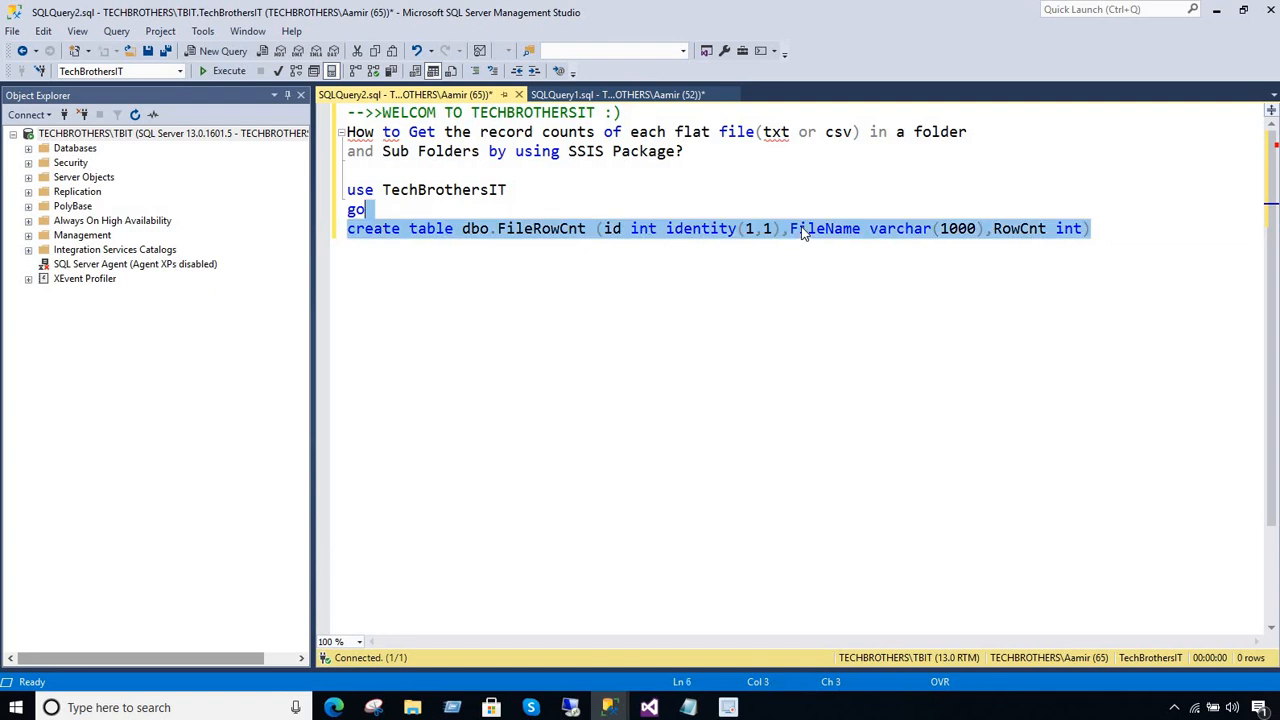
pyautogui.click(618, 228)
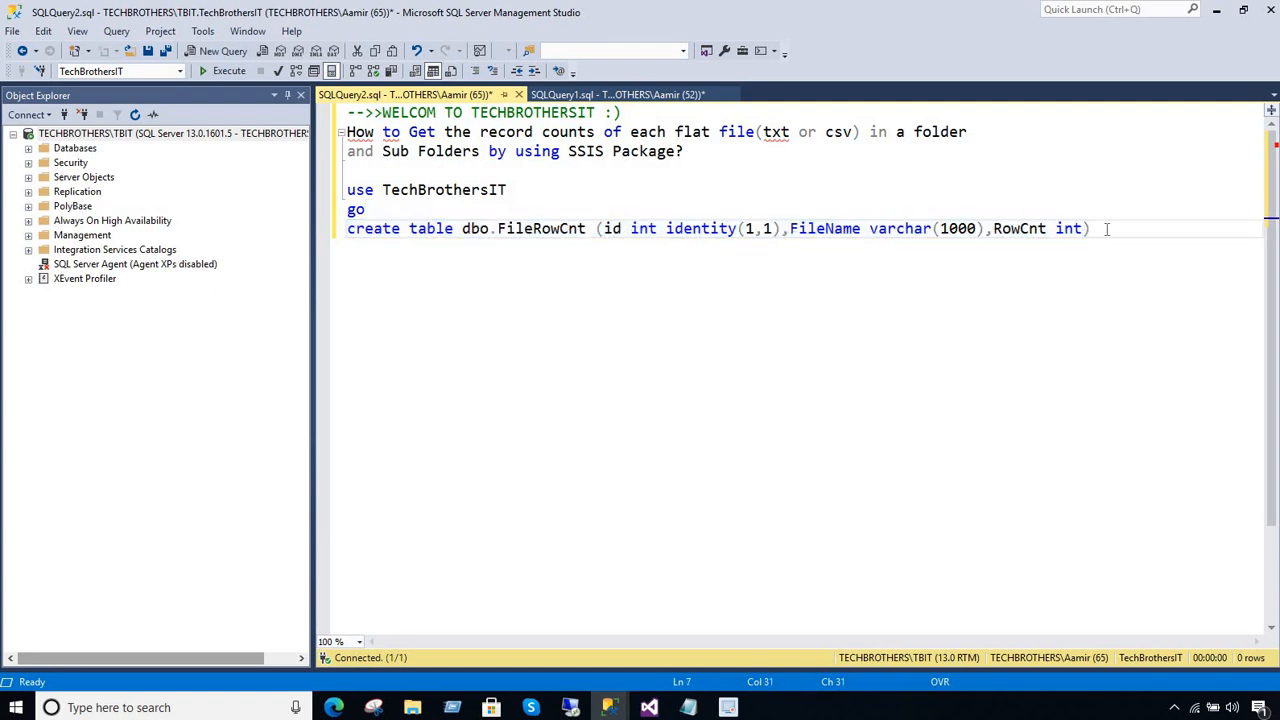
pyautogui.moveTo(1090, 228); pyautogui.dragTo(333, 190)
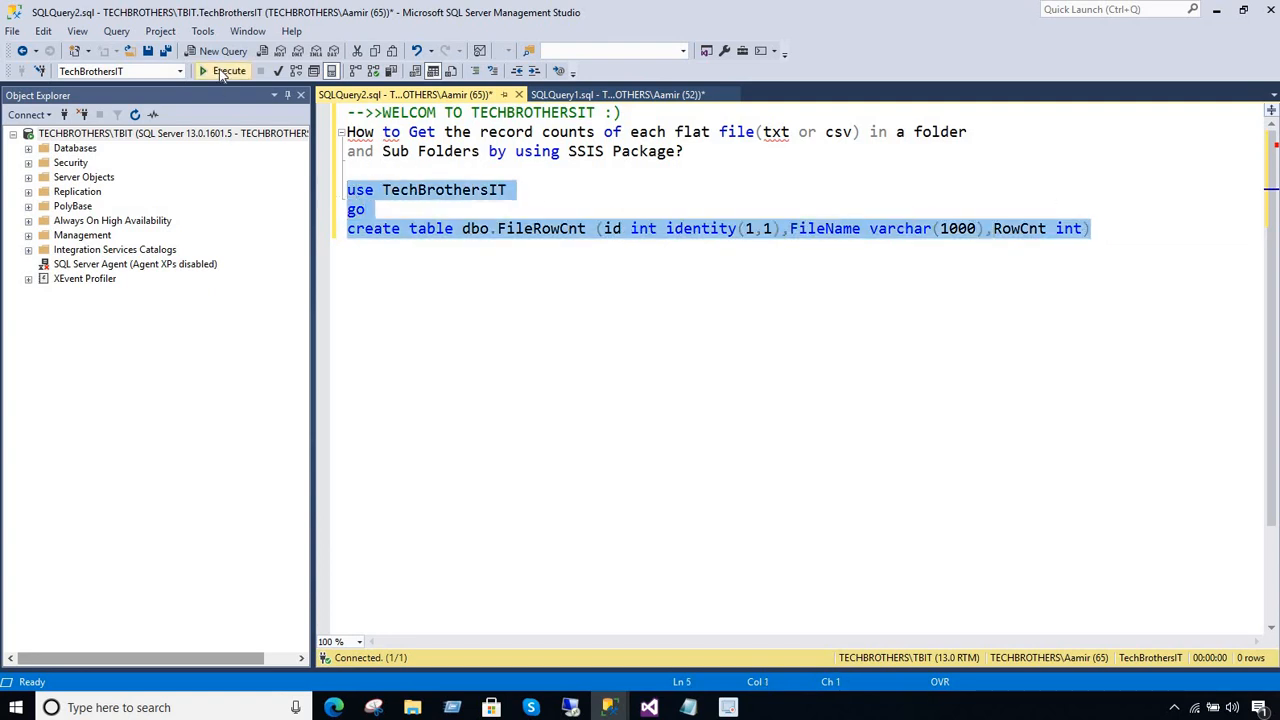
pyautogui.click(222, 70)
# Add the statement Select * from dbo.FileRowCnt below the create table statement
pyautogui.moveTo(588, 228); pyautogui.dragTo(462, 228)
pyautogui.click(520, 257)
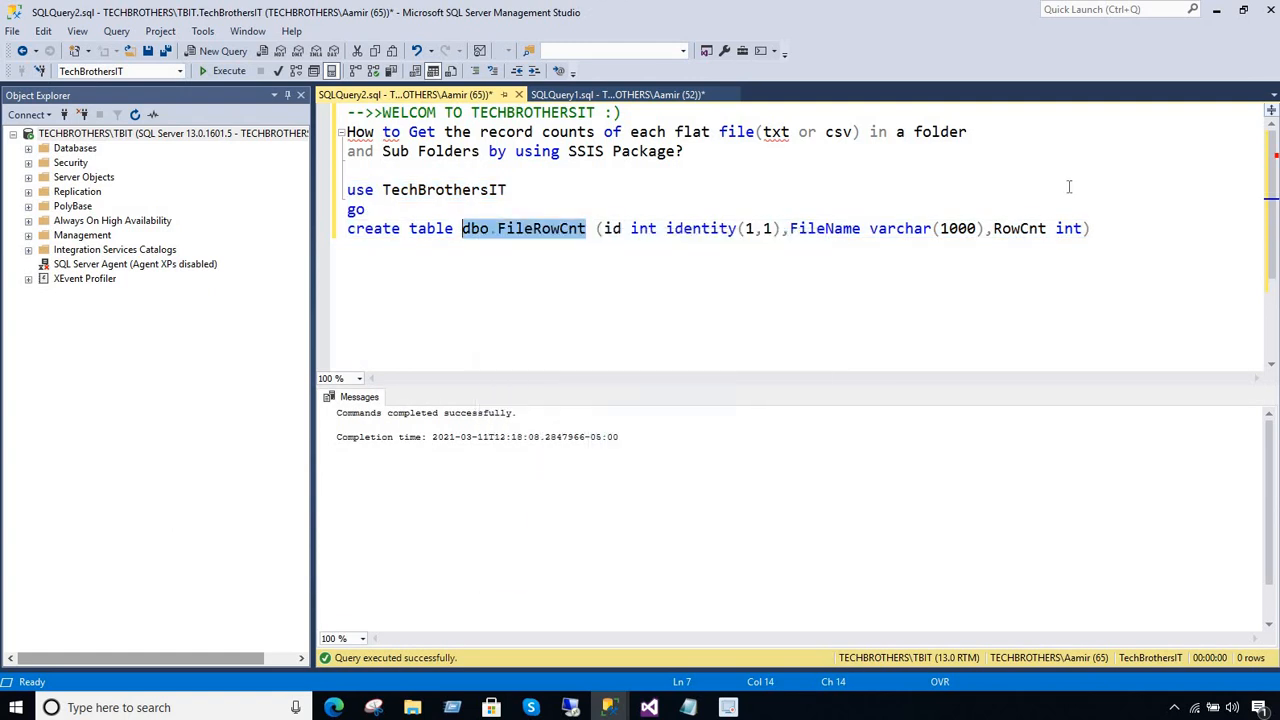
pyautogui.click(1110, 229)
pyautogui.press('Return')
pyautogui.press('Return')
pyautogui.write('Se')
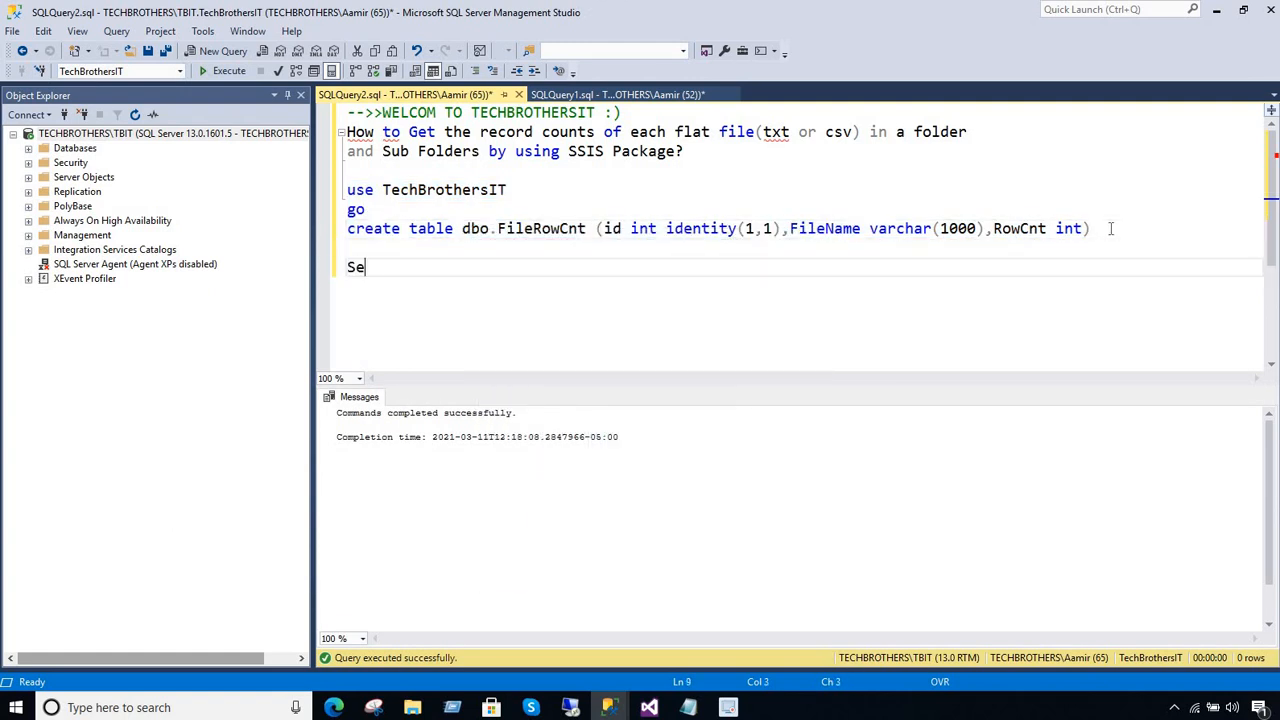
pyautogui.write('lect * from')
pyautogui.hotkey('ctrl', 'v')
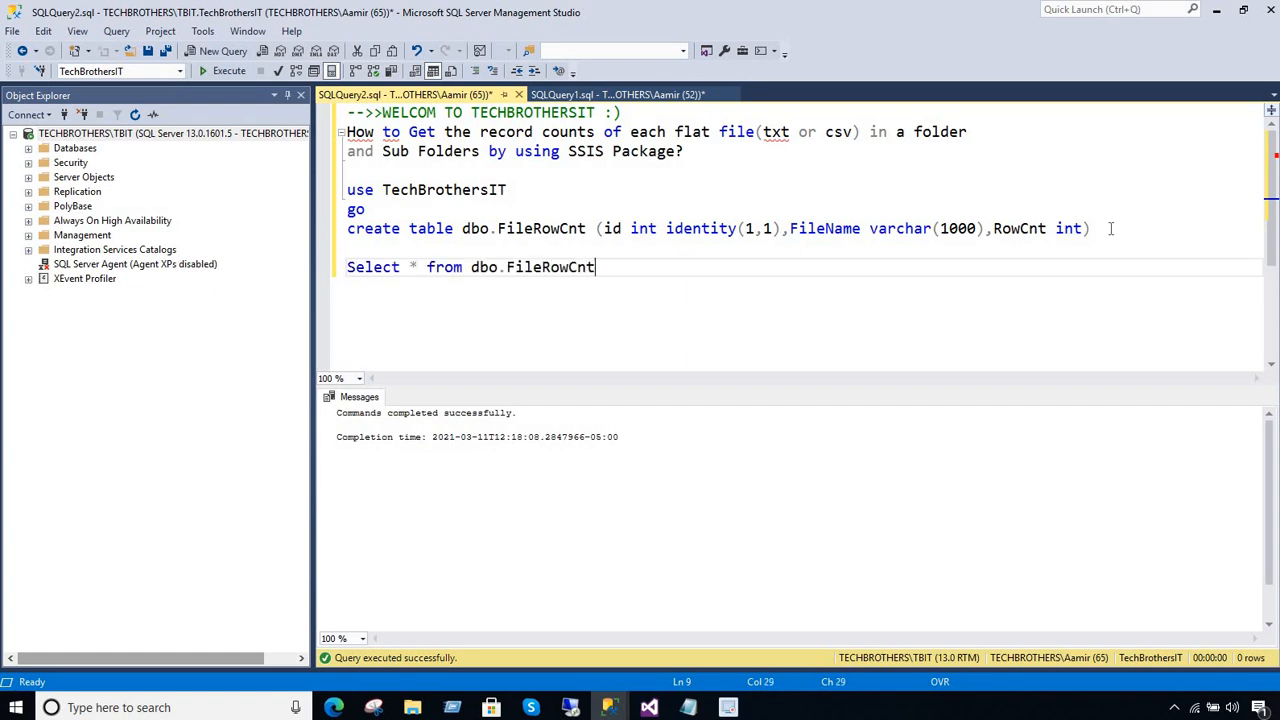
# Execute only the select statement on dbo.FileRowCnt and add blank lines below it in the query
pyautogui.hotkey('shift', 'Up')
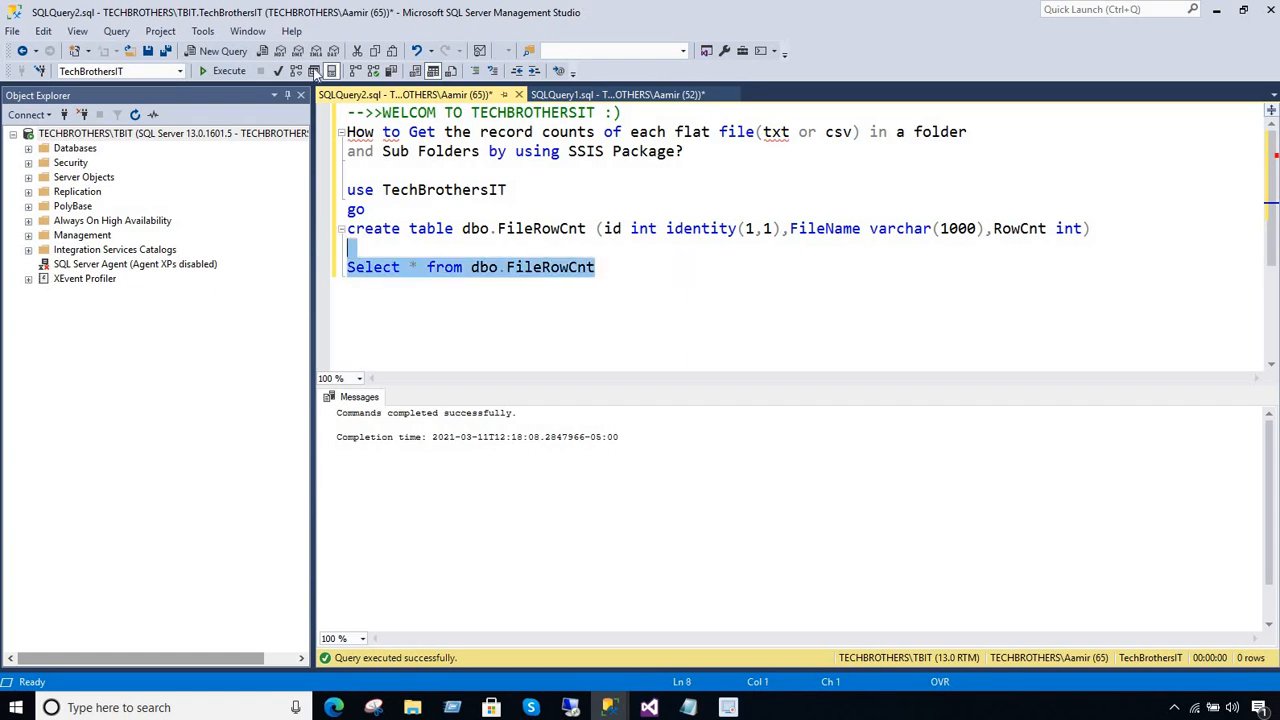
pyautogui.click(229, 70)
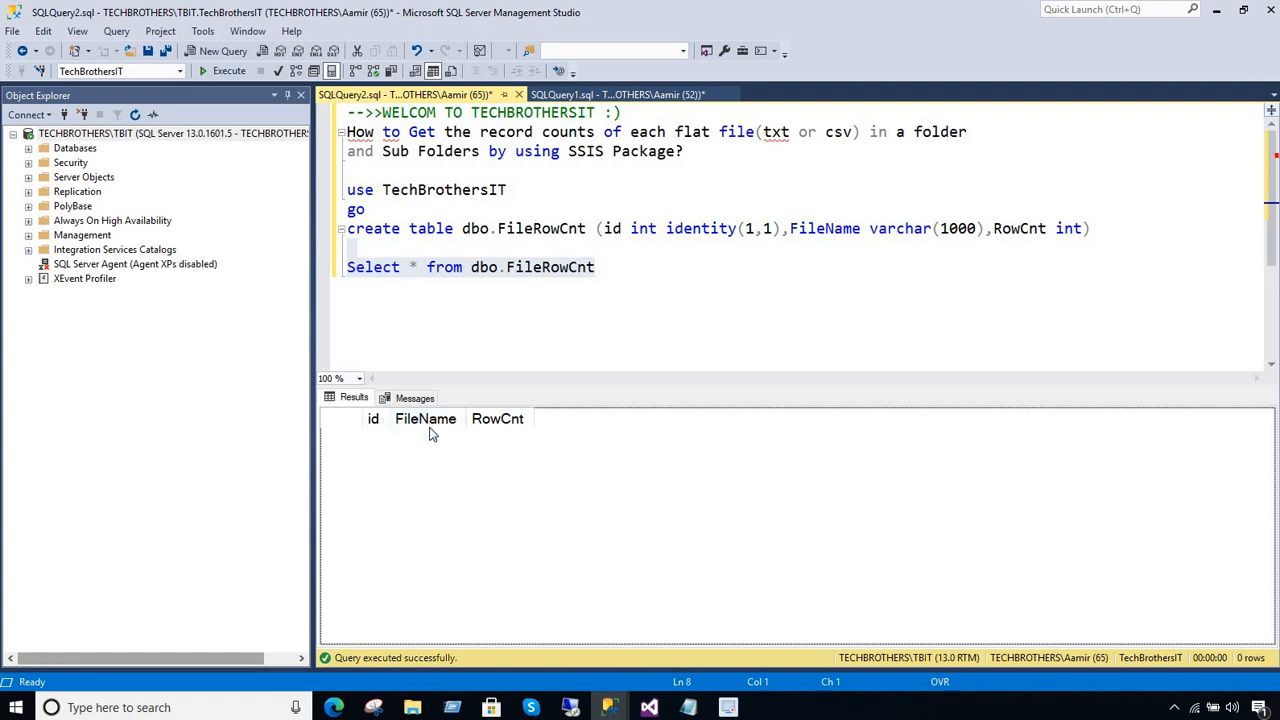
pyautogui.click(616, 265)
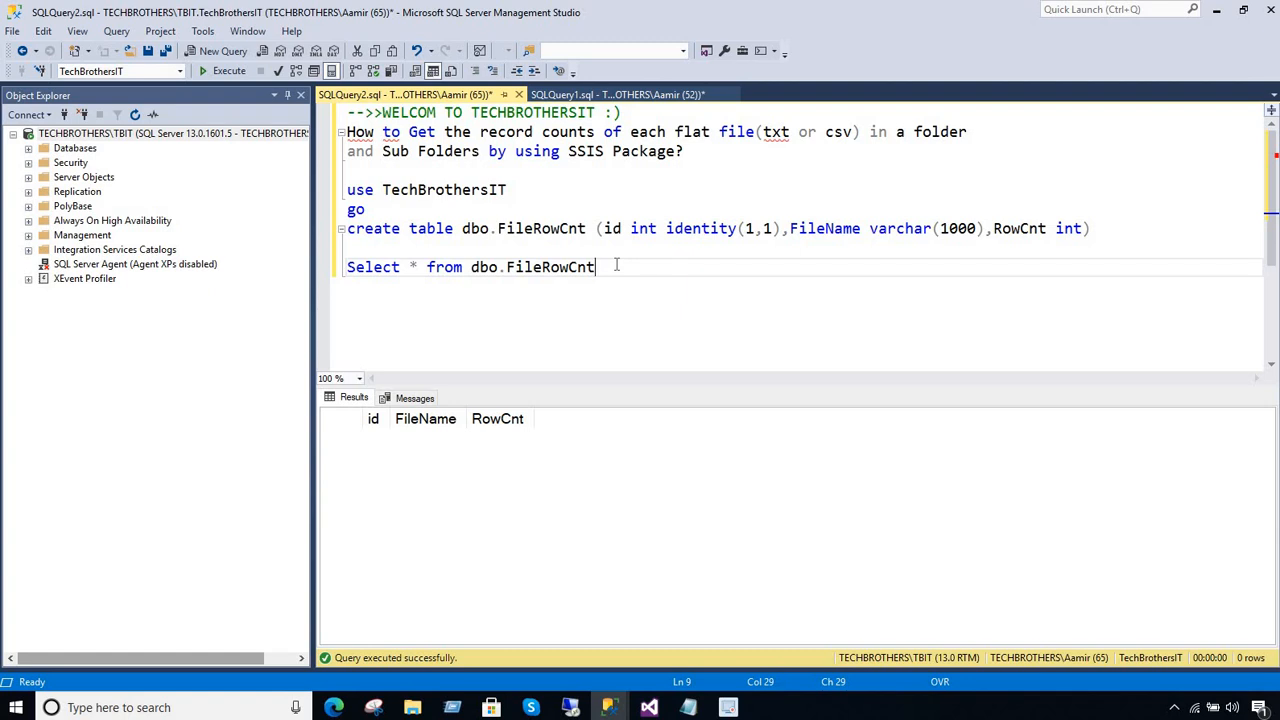
pyautogui.press('Return')
pyautogui.press('Return')
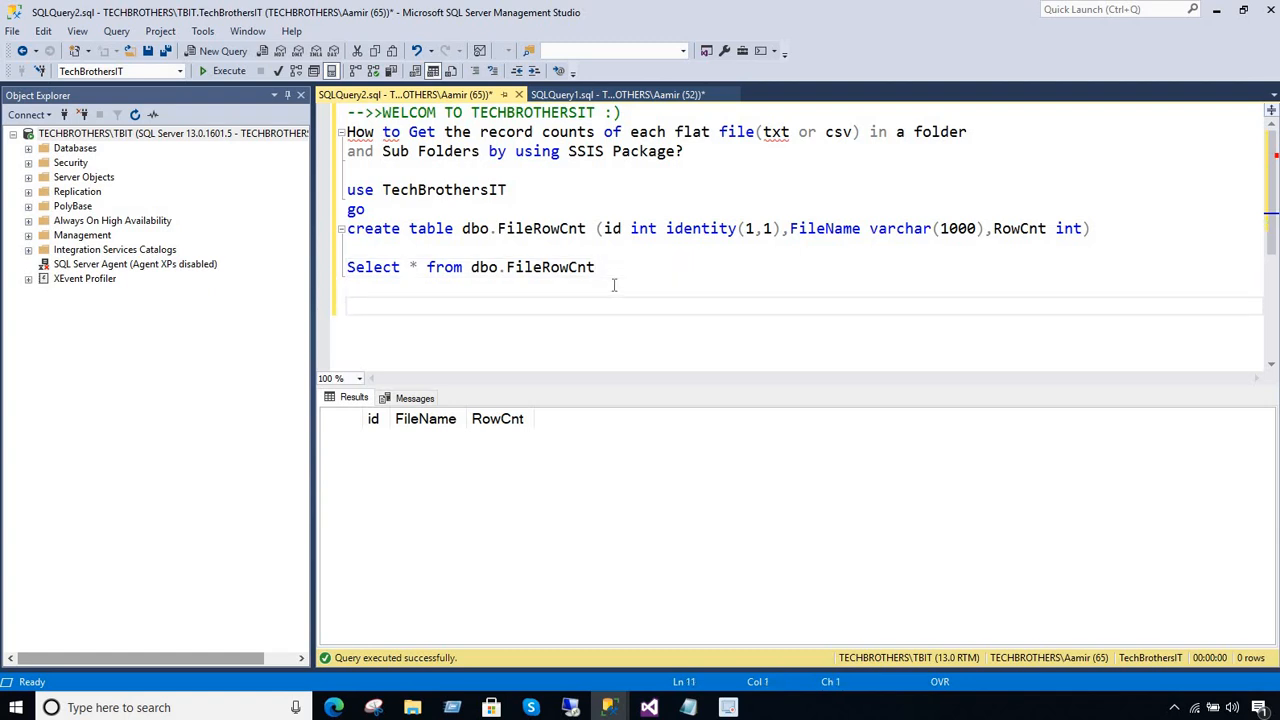
# Look at the insert expression and results for dbo.FileRowCount in the SQLQuery1.sql query
pyautogui.write('i')
pyautogui.click(625, 92)
pyautogui.click(632, 229)
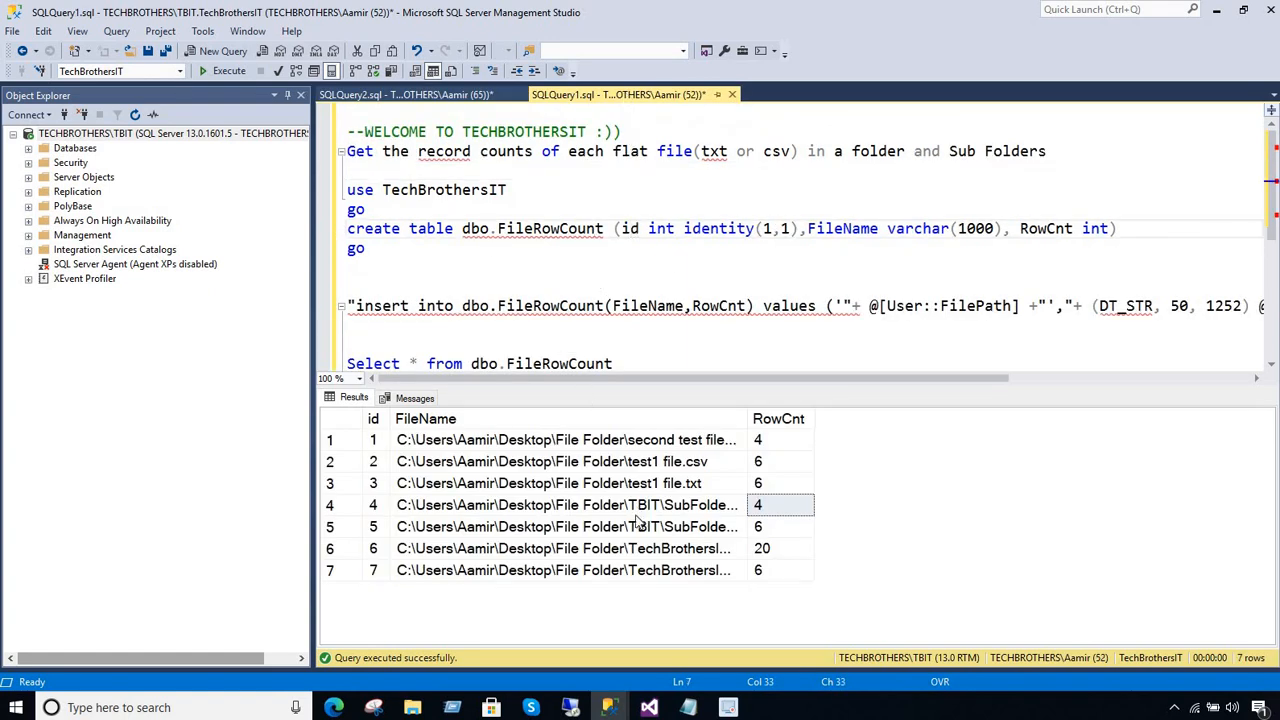
# Switch to Visual Studio, edit the Execute SQL Task in the Foreach Loop Container and start a new connection for it
pyautogui.click(649, 707)
pyautogui.click(589, 331)
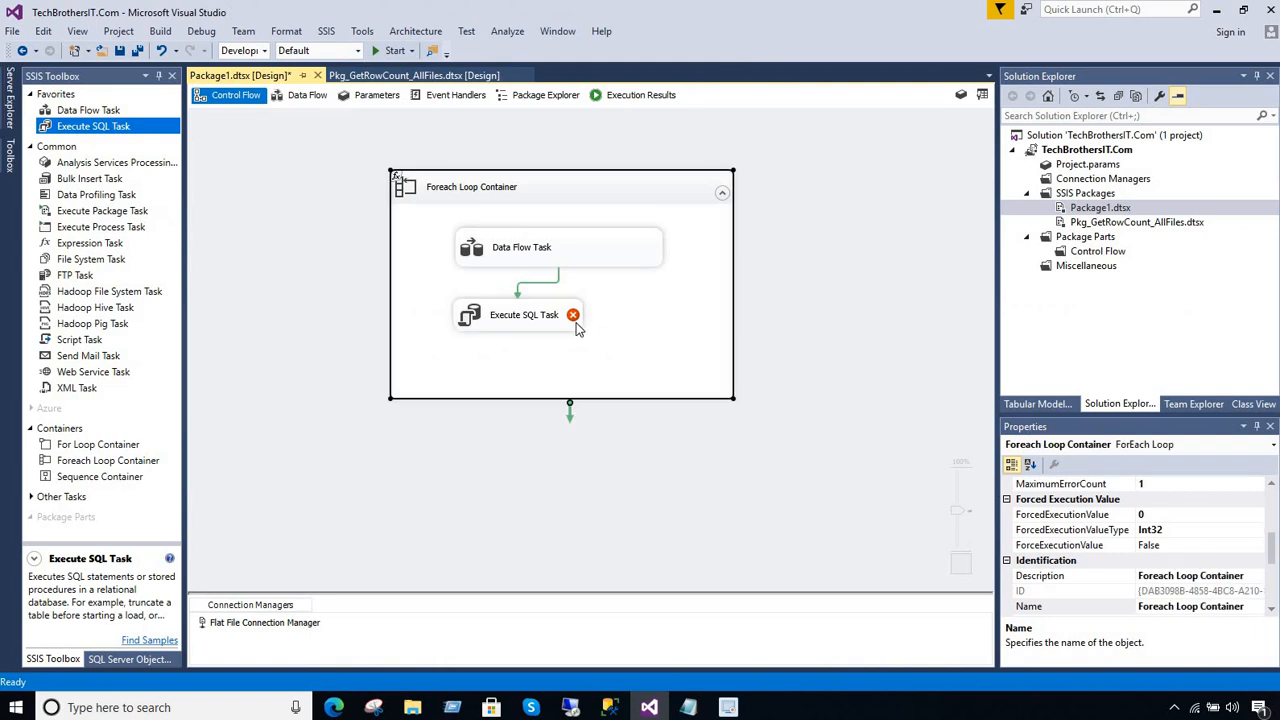
pyautogui.click(578, 324)
pyautogui.doubleClick(576, 322)
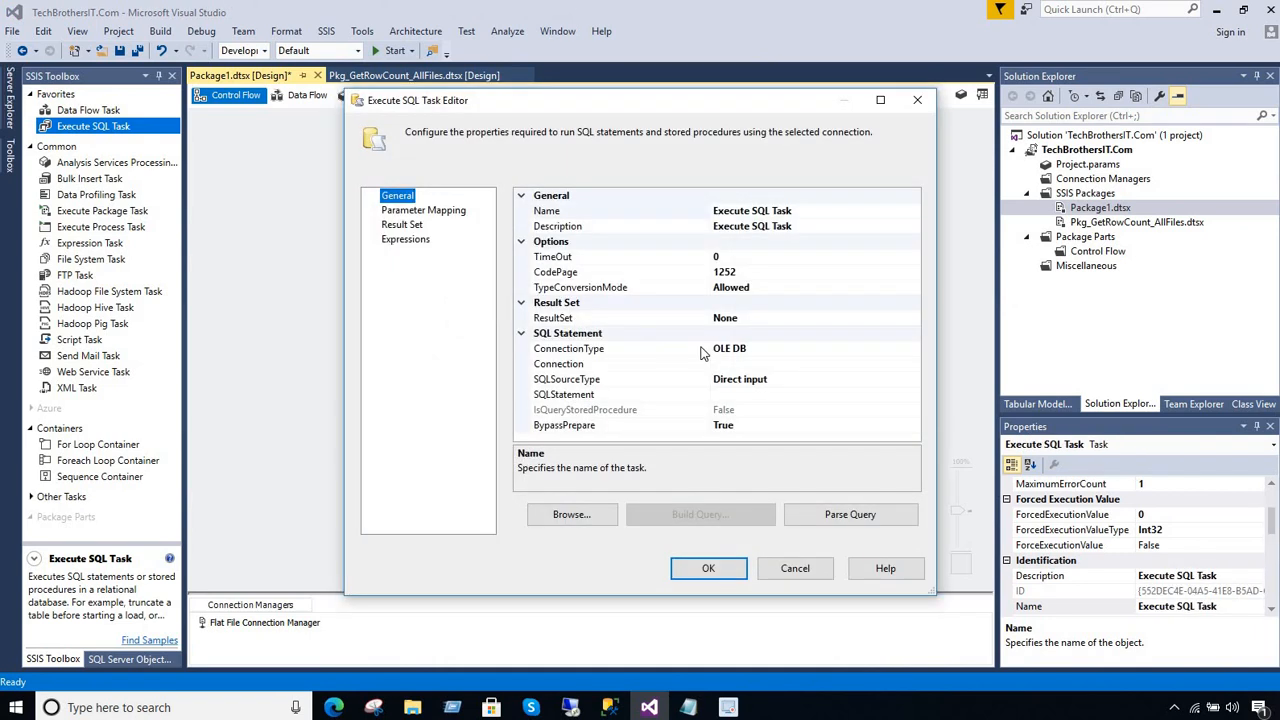
pyautogui.click(895, 366)
pyautogui.click(914, 366)
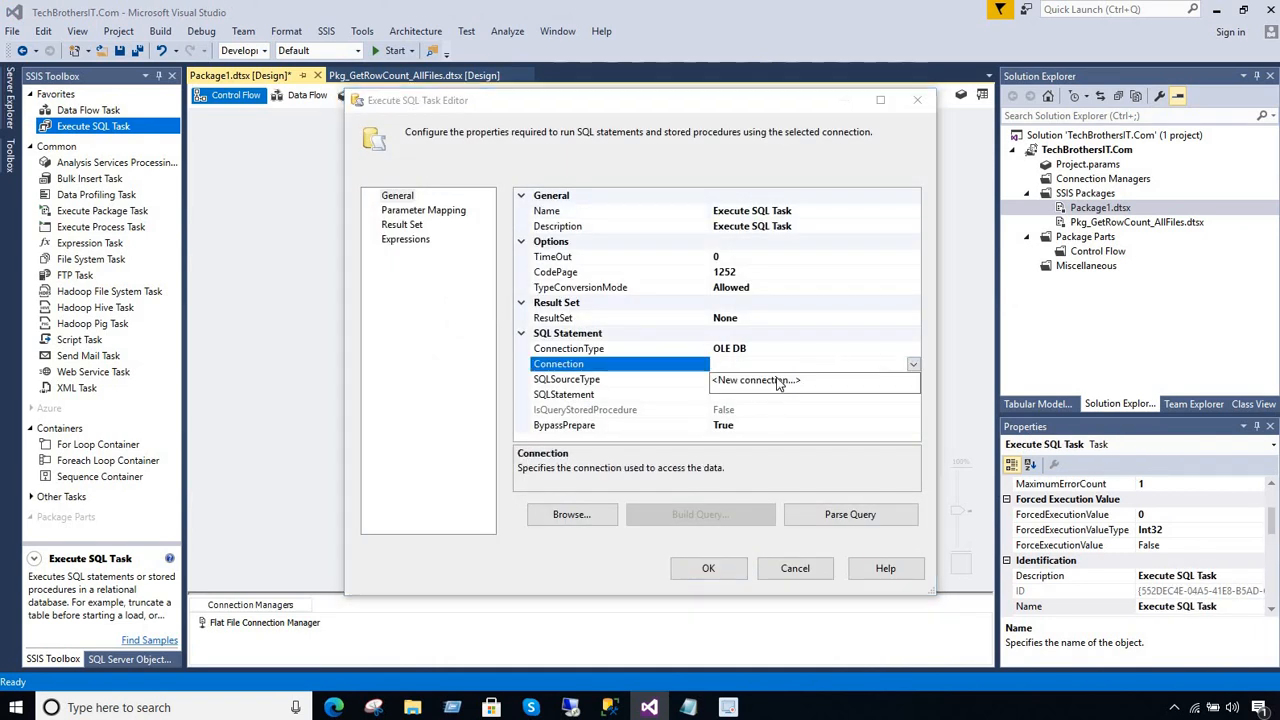
pyautogui.click(770, 381)
# Delete the saved OLE DB data connections for the TechBrothersIT and SAP databases
pyautogui.click(540, 258)
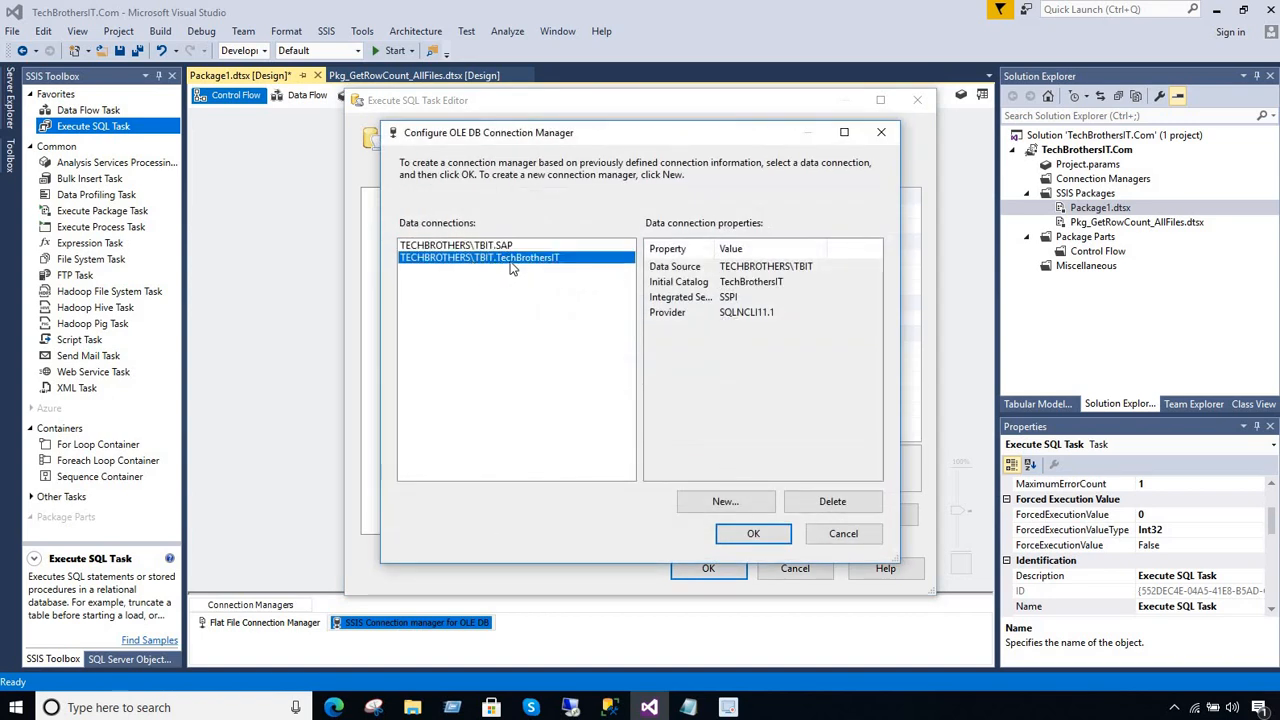
pyautogui.click(831, 502)
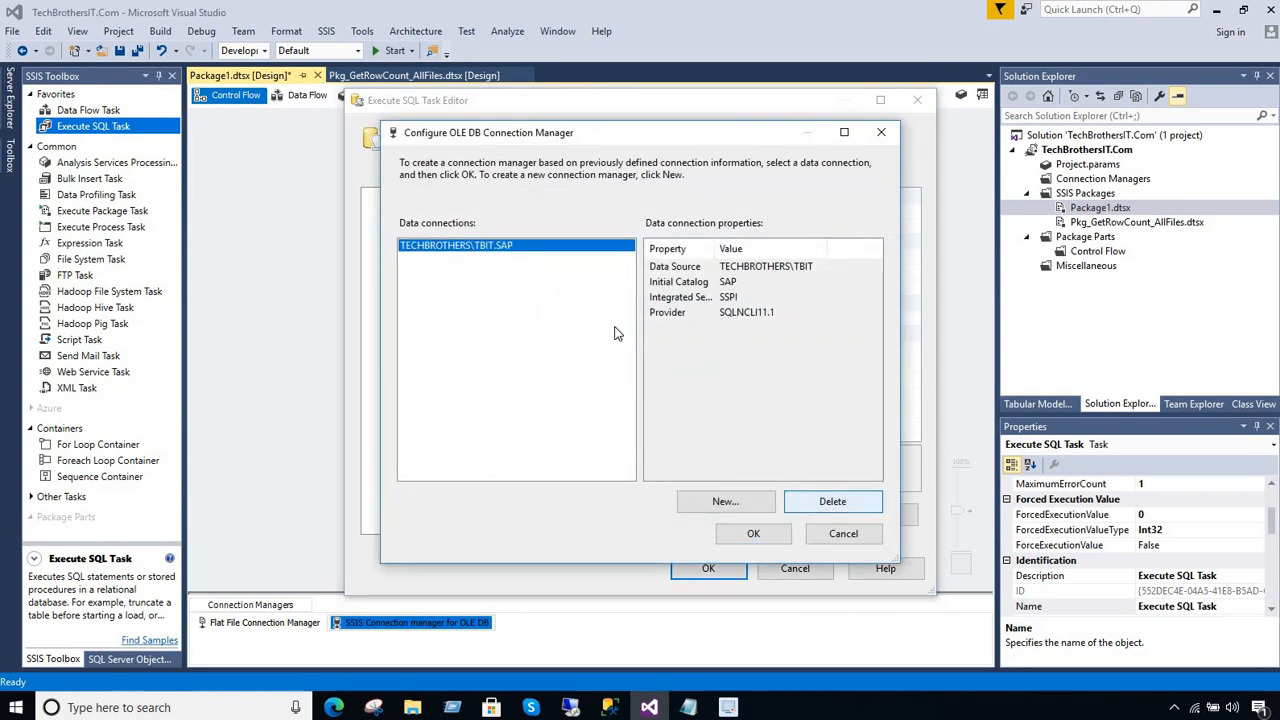
pyautogui.click(831, 502)
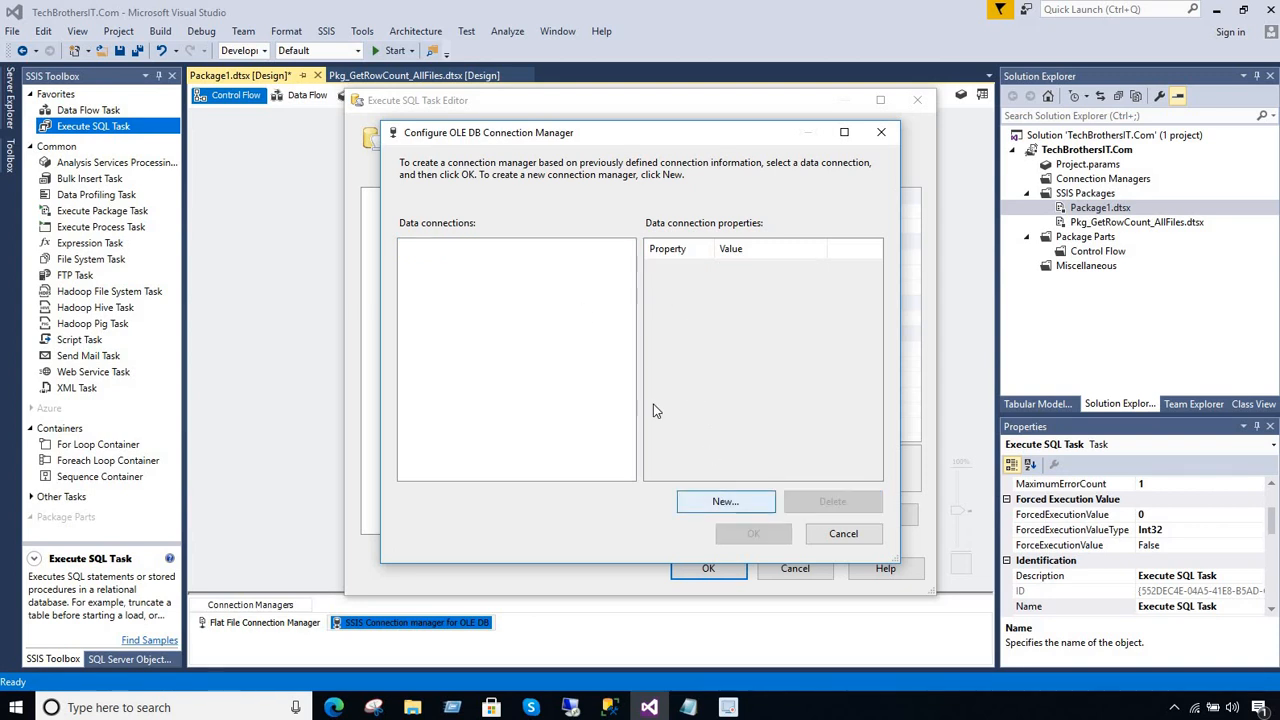
# Create a new OLE DB data connection to the server TECHBROTHERS\TBIT and the database TechBrothersIT
pyautogui.press('Return')
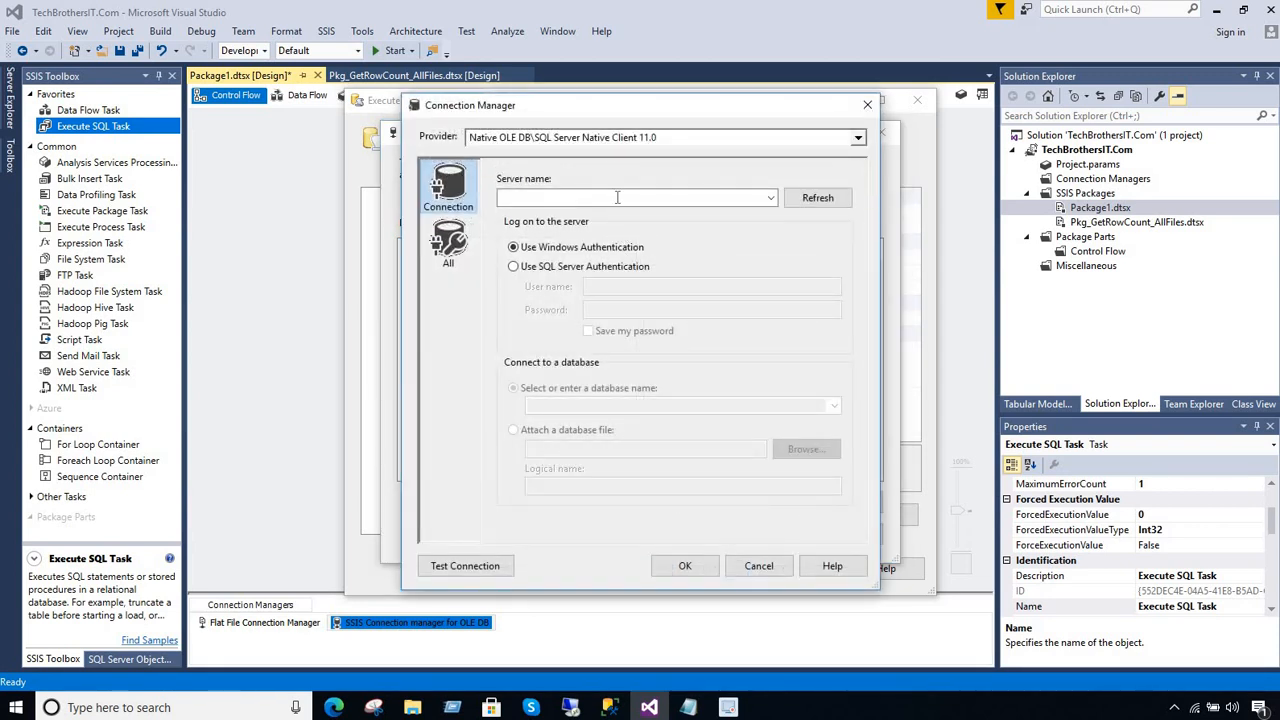
pyautogui.write('tec')
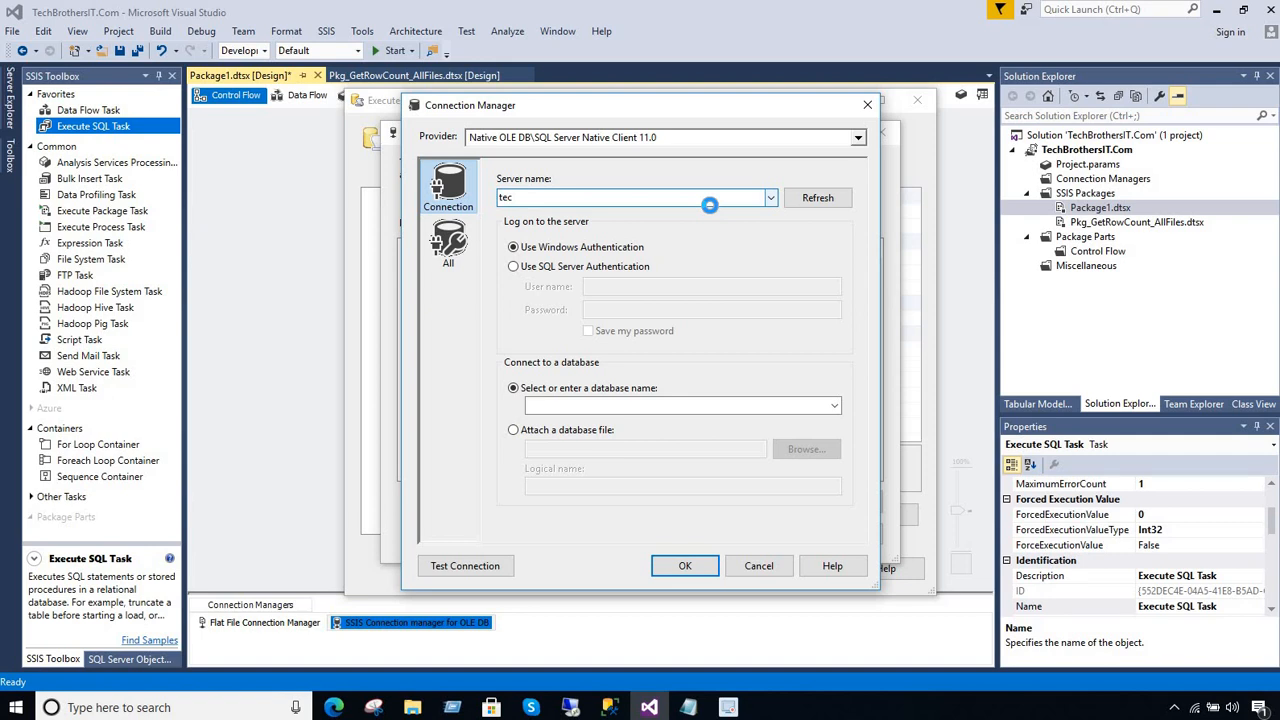
pyautogui.click(645, 215)
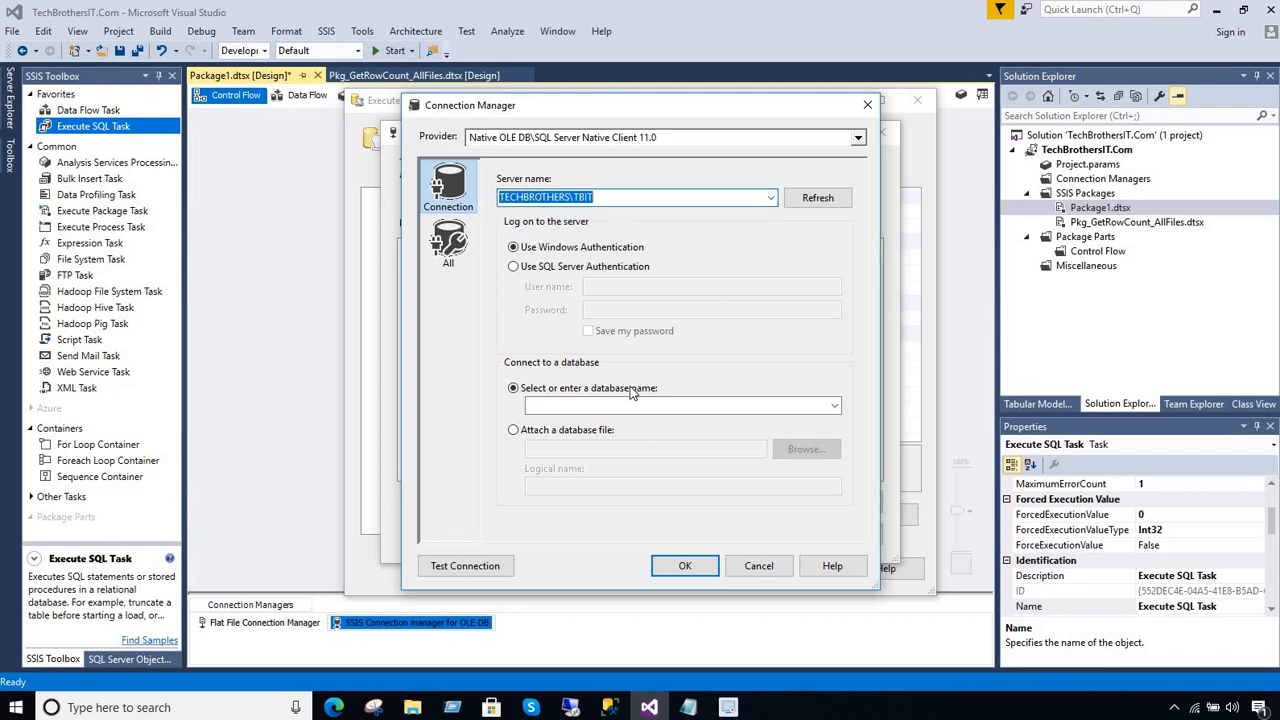
pyautogui.click(637, 403)
pyautogui.write('t')
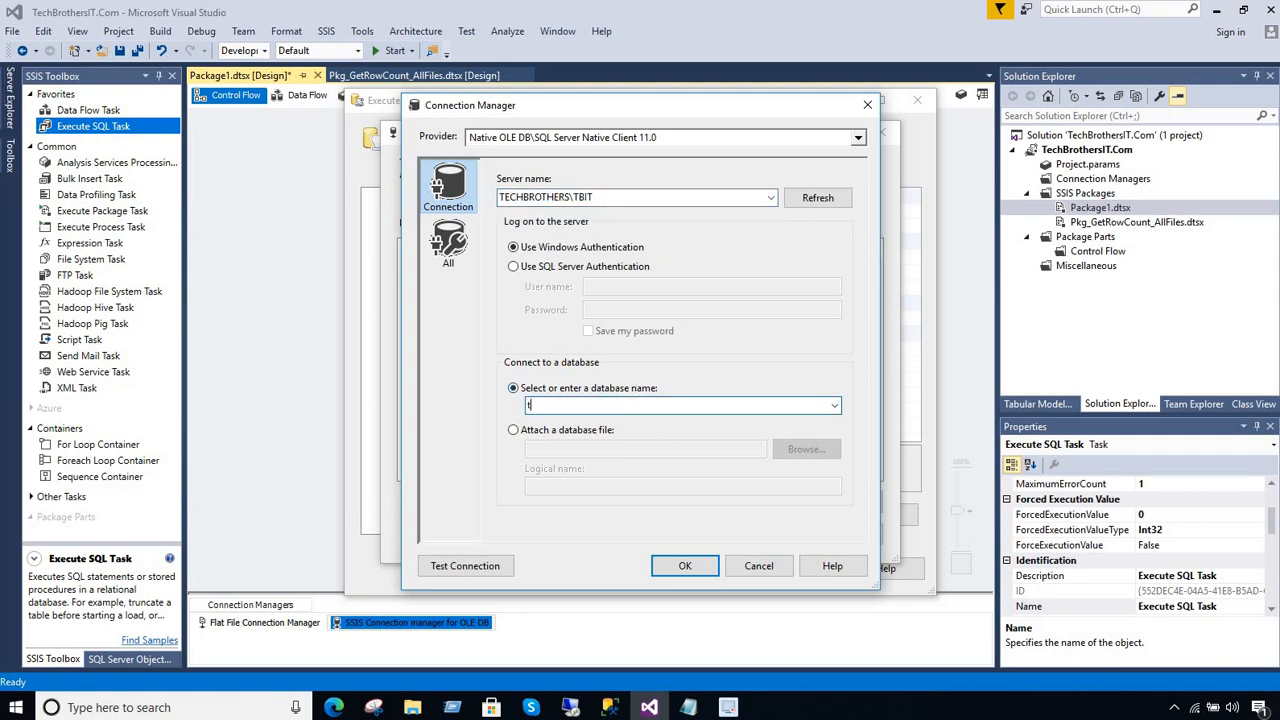
pyautogui.write('ech')
pyautogui.click(621, 405)
# Test the new TechBrothersIT connection and assign it to the Execute SQL Task
pyautogui.click(493, 568)
pyautogui.click(884, 372)
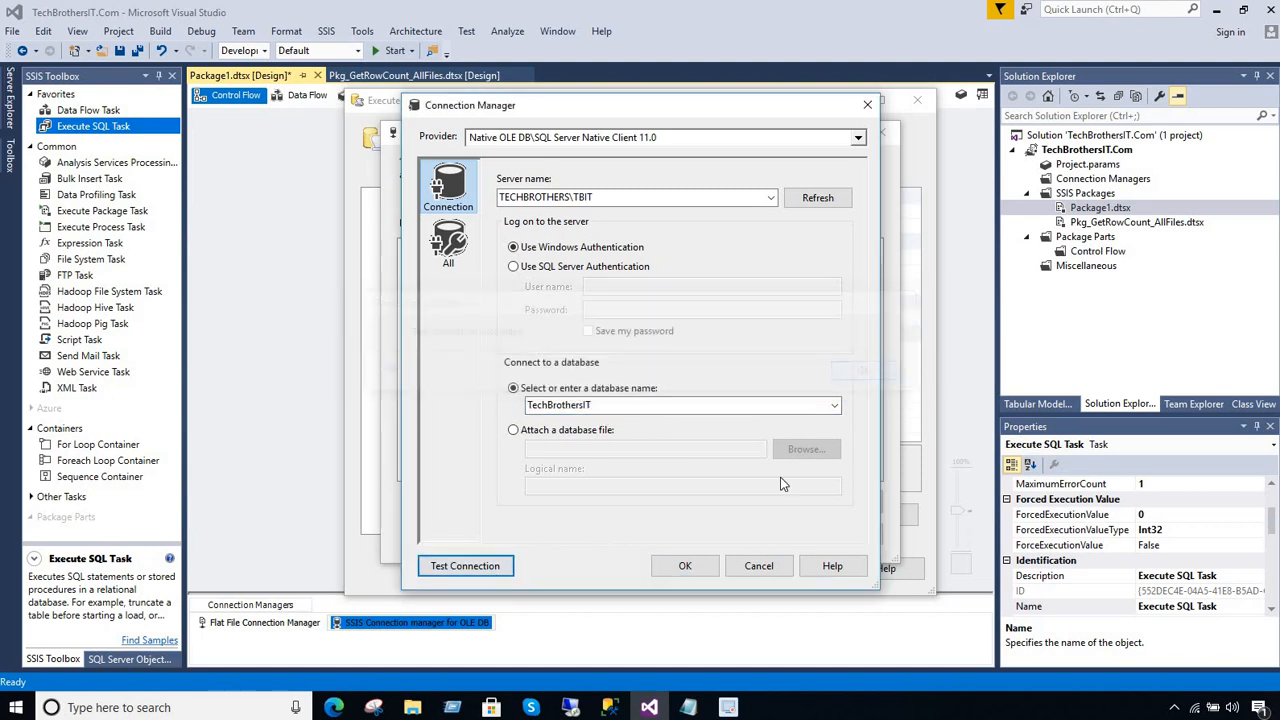
pyautogui.click(685, 566)
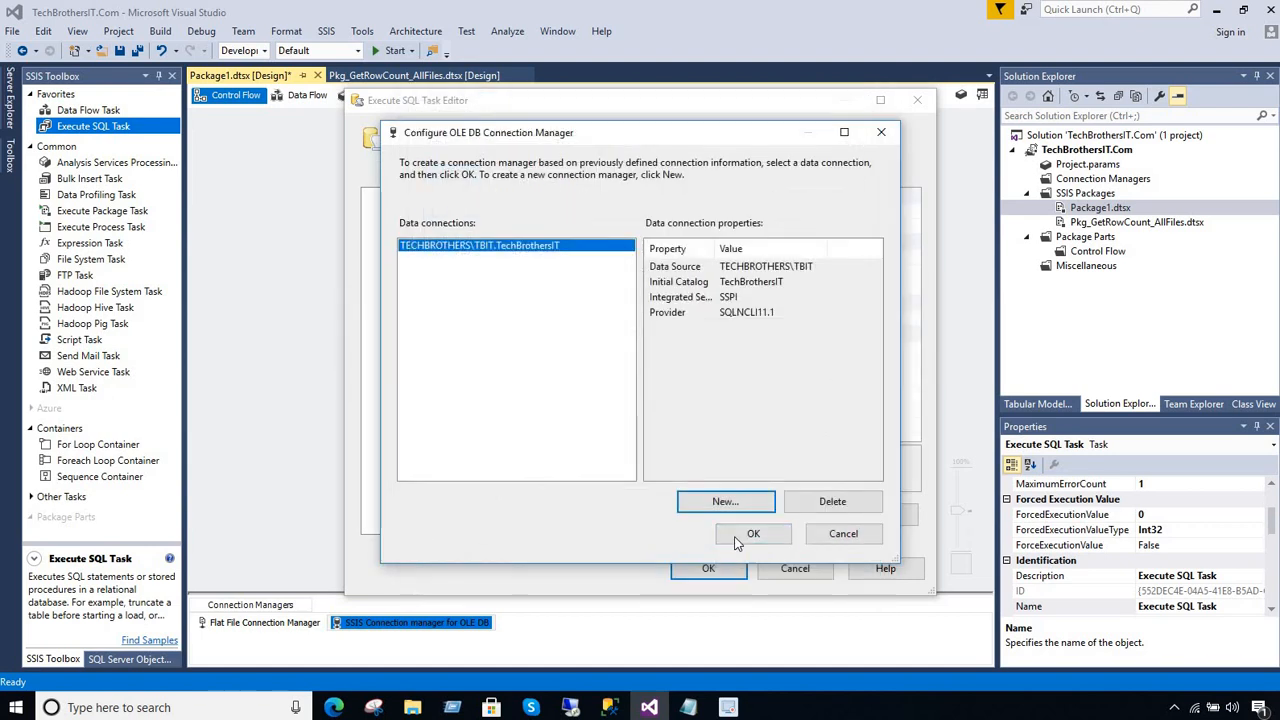
pyautogui.press('Return')
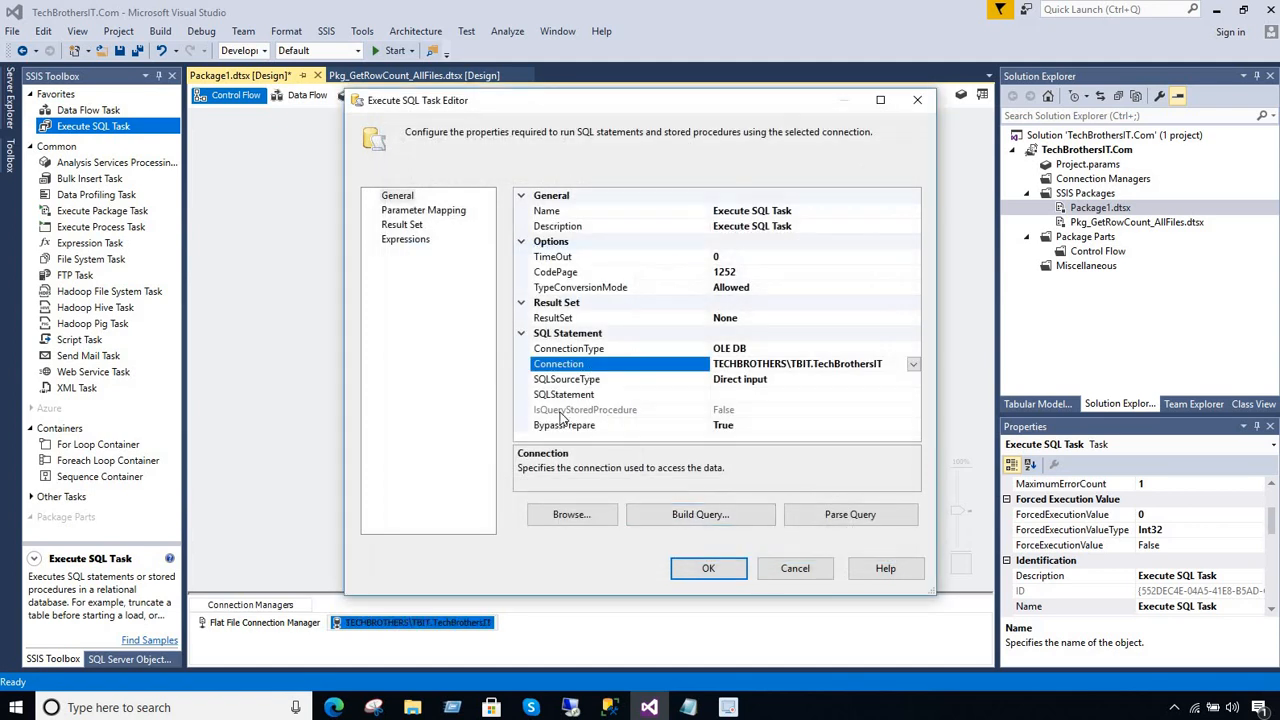
# Set the Execute SQL Task's SQLStatement to the placeholder query select 1
pyautogui.click(755, 396)
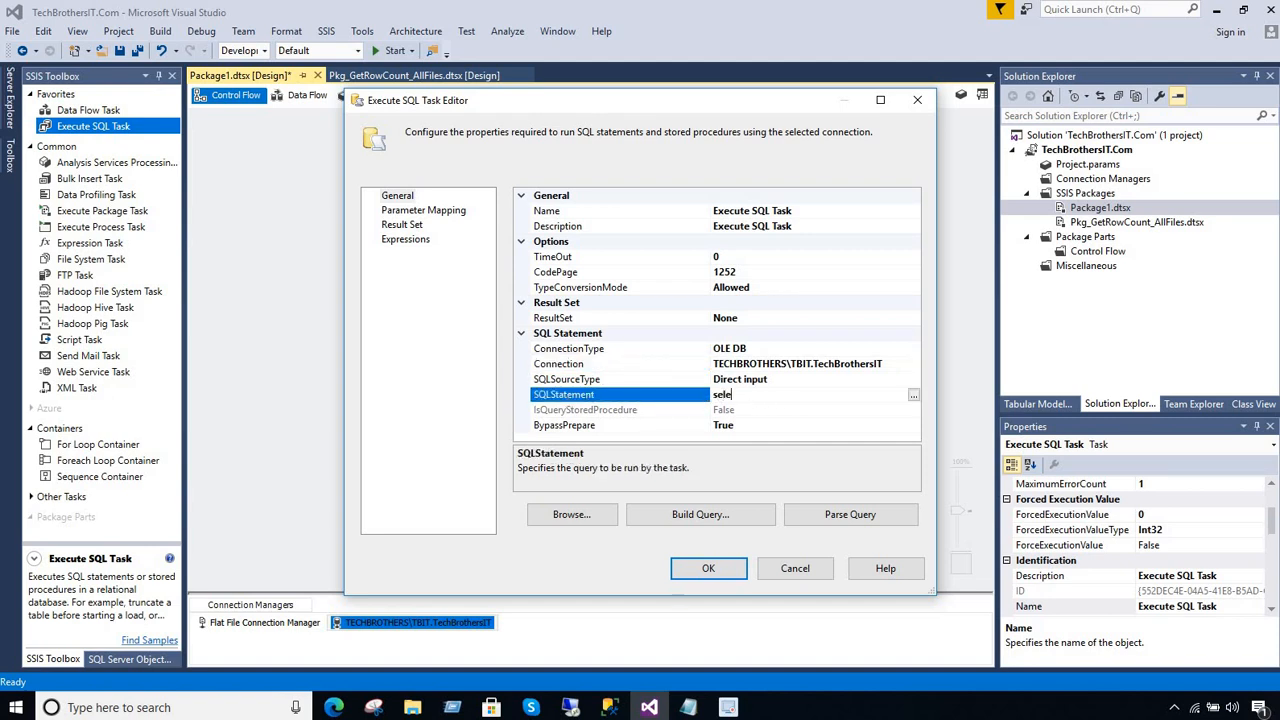
pyautogui.write('select 1')
pyautogui.click(607, 392)
# Review the Execute SQL Task's parameter mapping, result set and general SQL statement settings
pyautogui.click(437, 212)
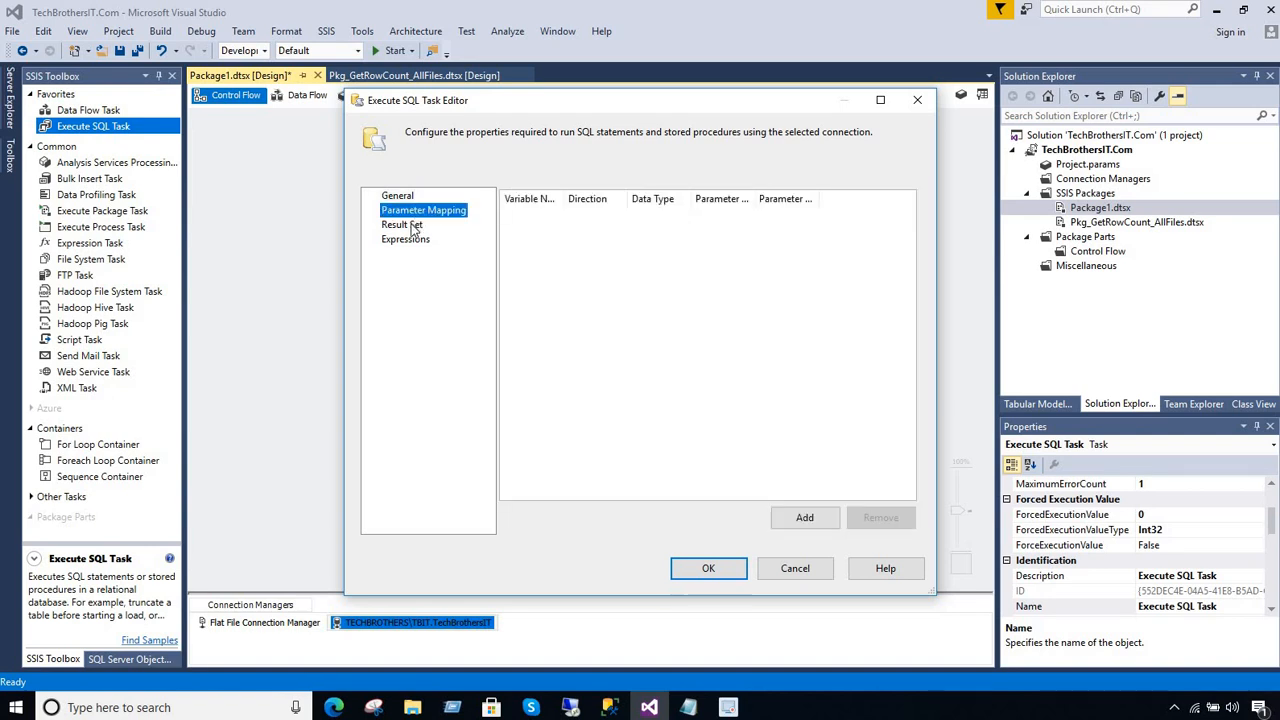
pyautogui.click(411, 224)
pyautogui.click(416, 213)
pyautogui.click(400, 197)
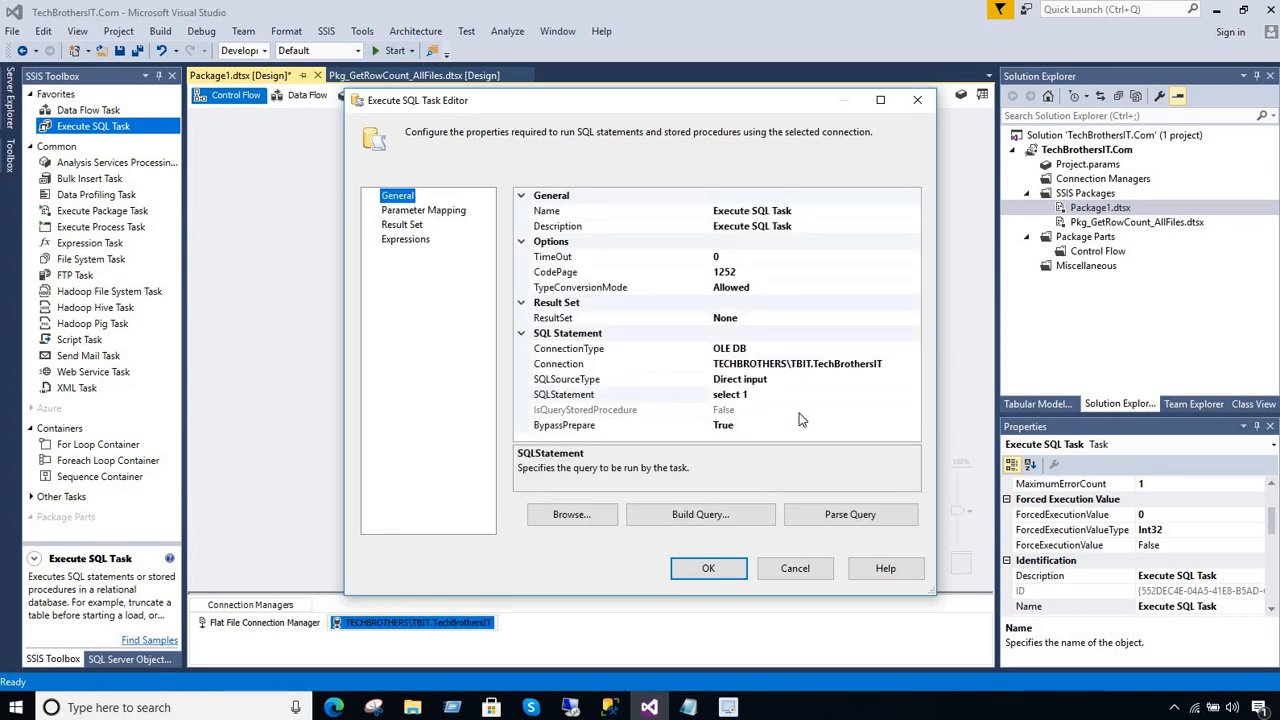
pyautogui.click(775, 395)
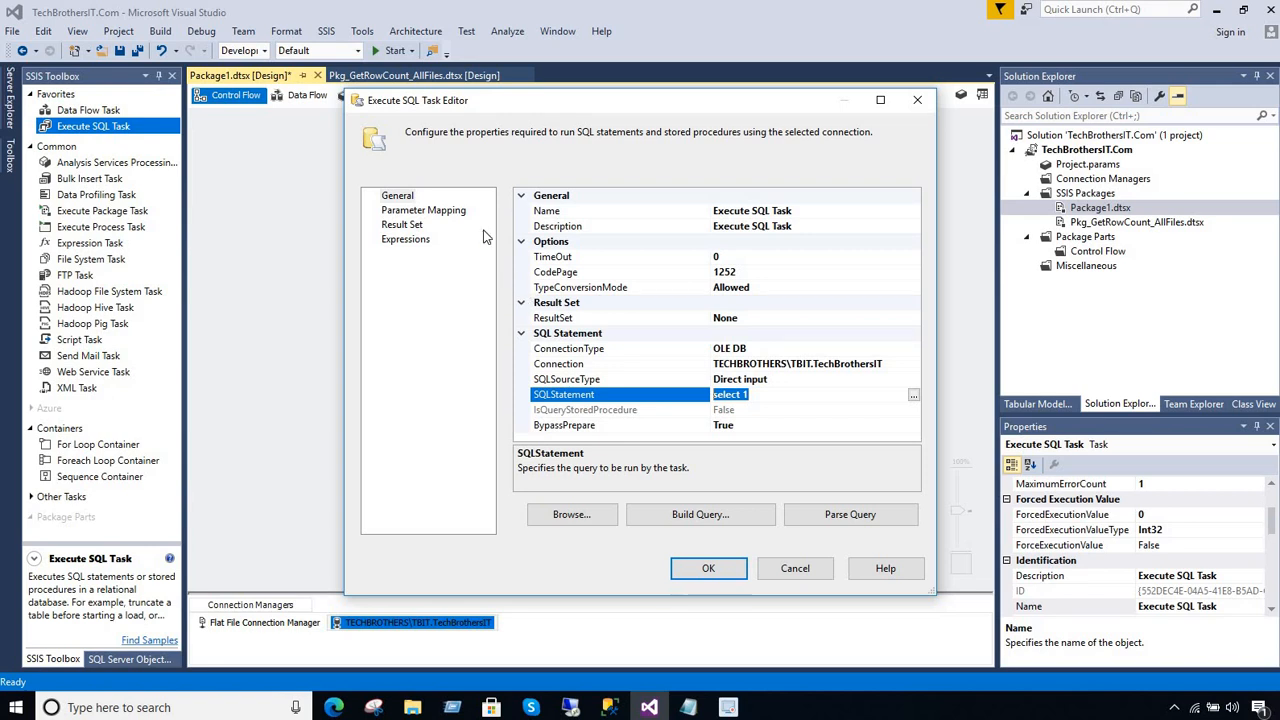
pyautogui.moveTo(758, 395); pyautogui.dragTo(696, 398)
pyautogui.click(426, 212)
pyautogui.click(410, 227)
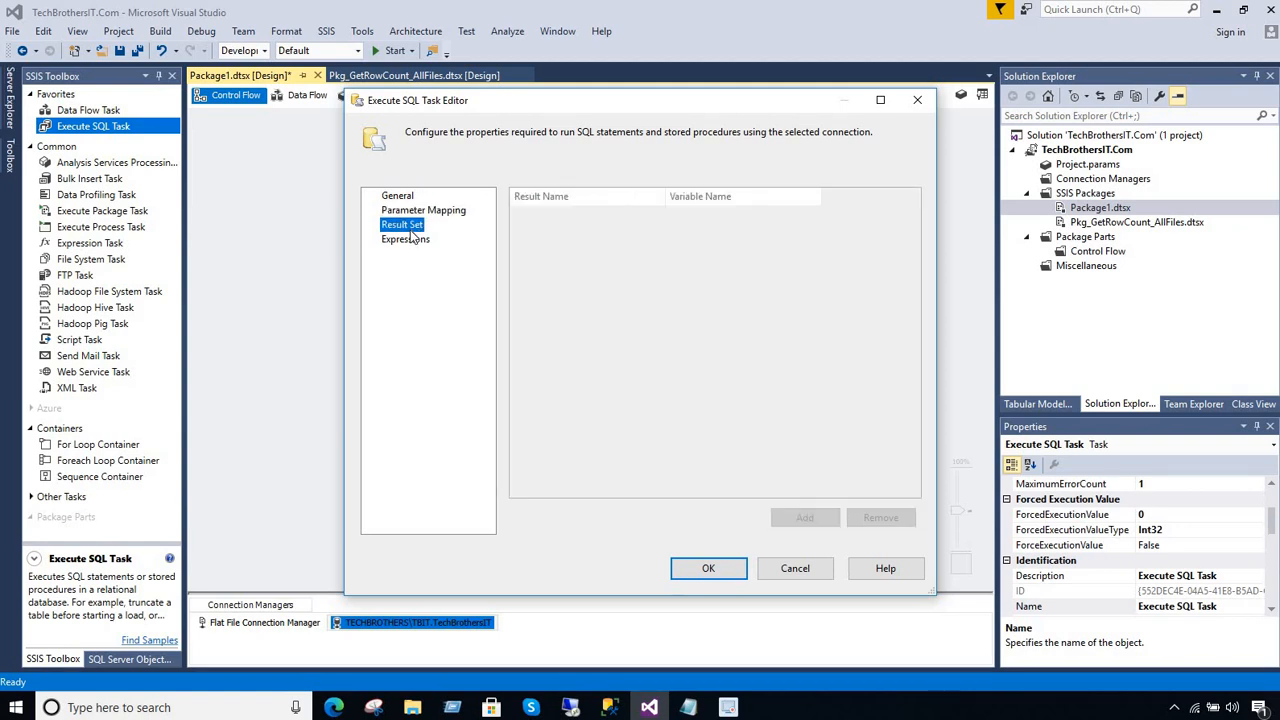
# Add a property expression entry for SqlStatementSource to the Execute SQL Task
pyautogui.click(408, 240)
pyautogui.click(580, 212)
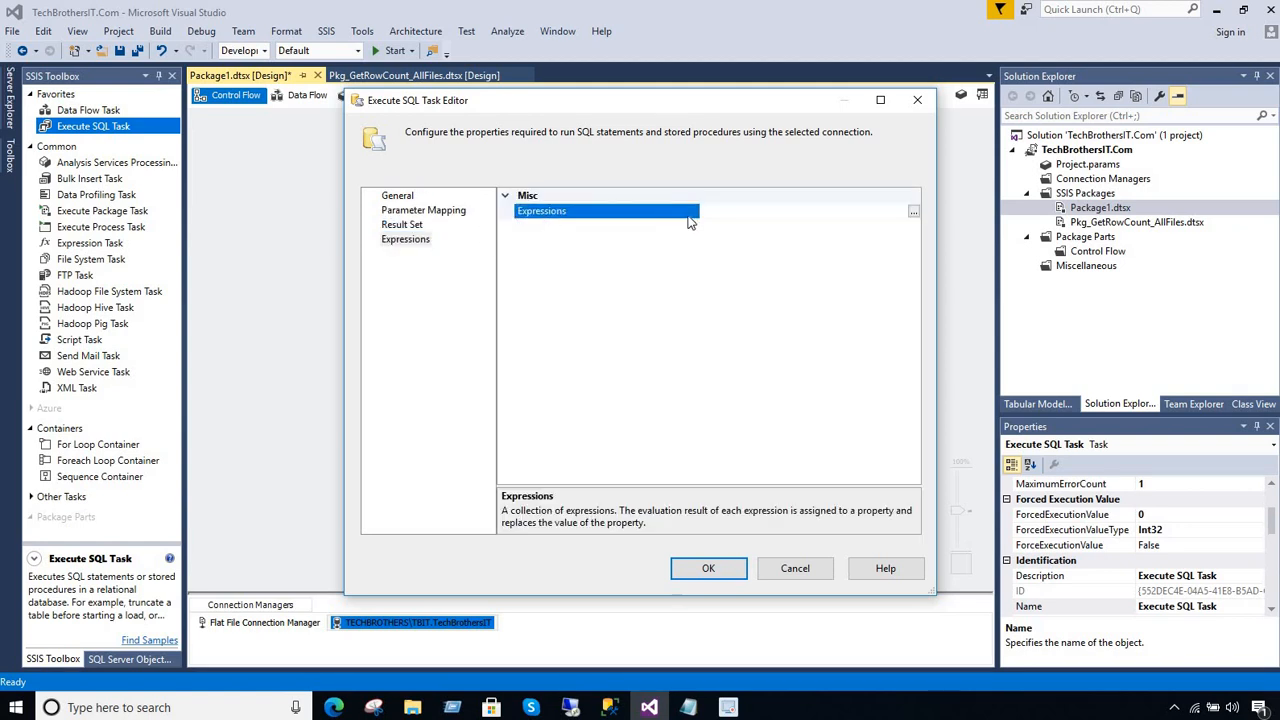
pyautogui.click(913, 211)
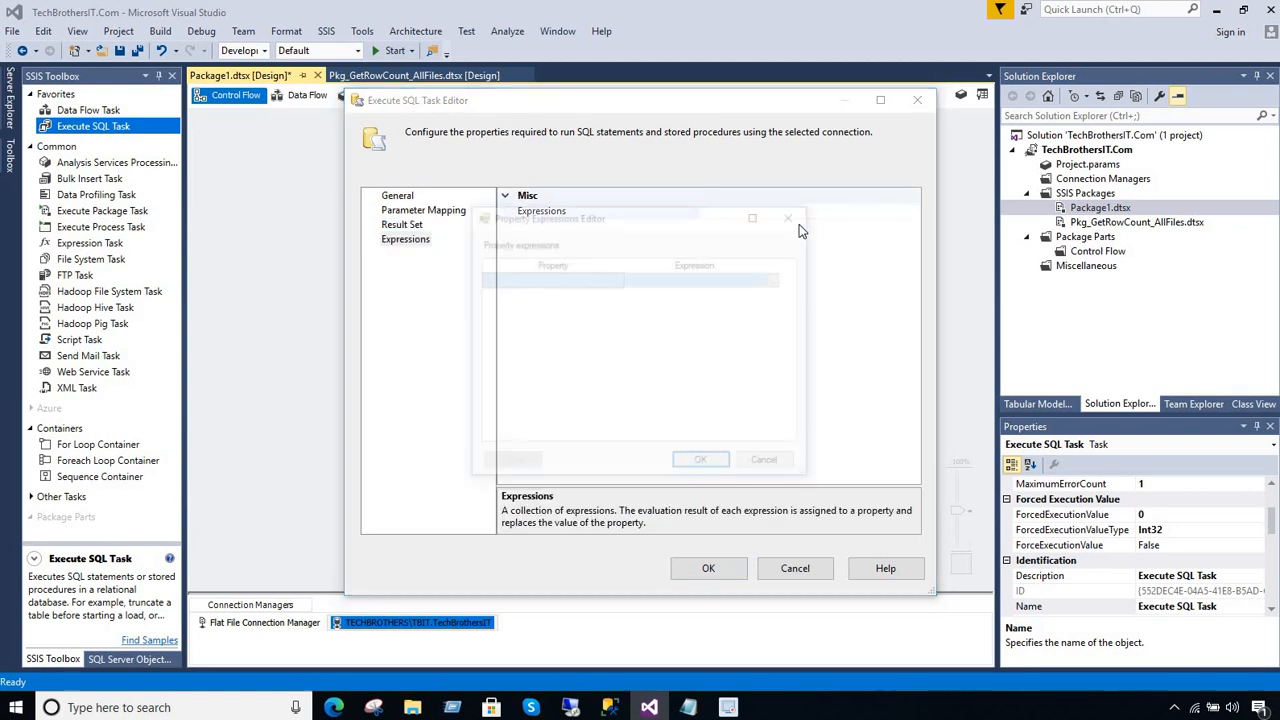
pyautogui.click(620, 280)
pyautogui.moveTo(617, 302); pyautogui.dragTo(617, 347)
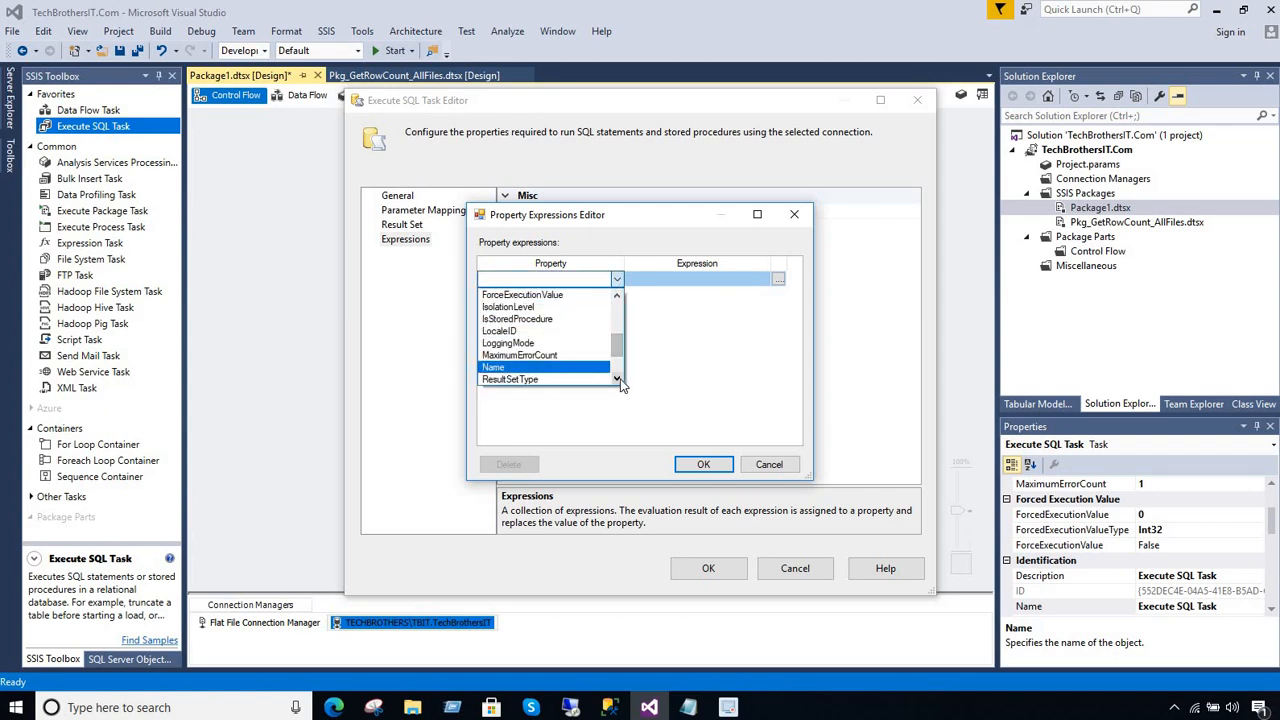
pyautogui.click(618, 380)
pyautogui.click(560, 343)
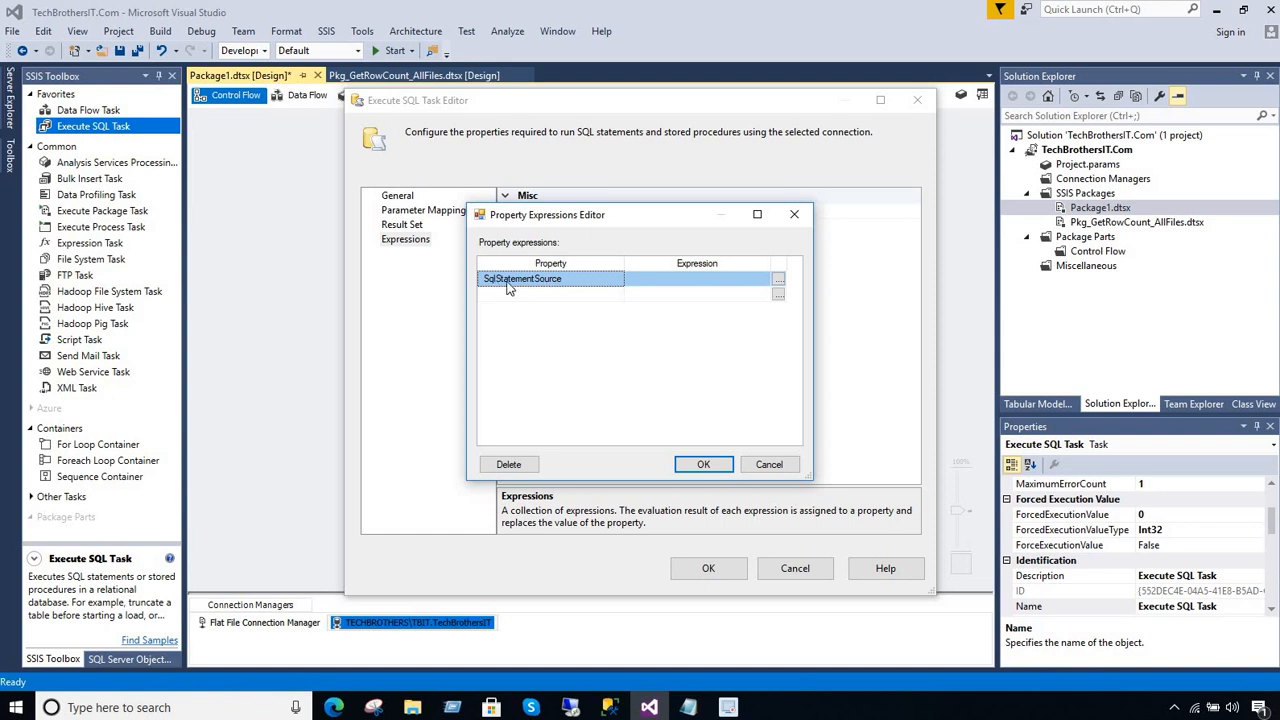
# Open the expression builder for SqlStatementSource and begin the expression with "insert into
pyautogui.click(778, 279)
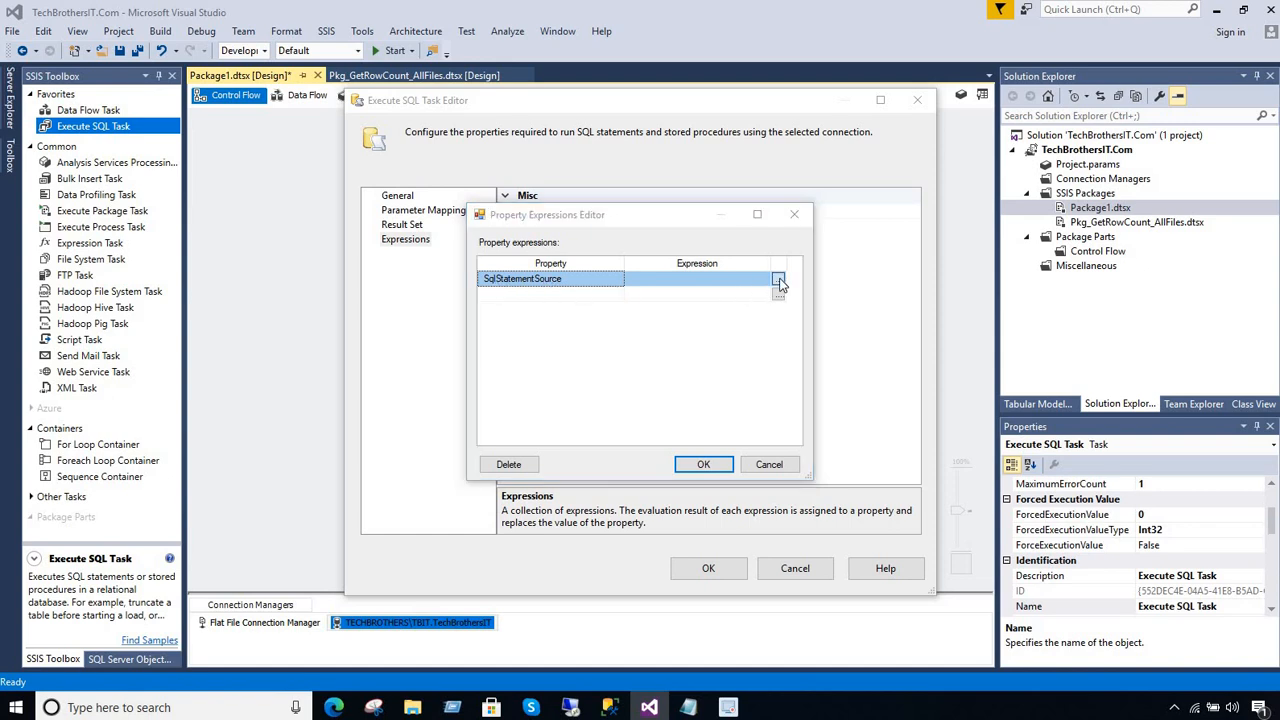
pyautogui.click(316, 314)
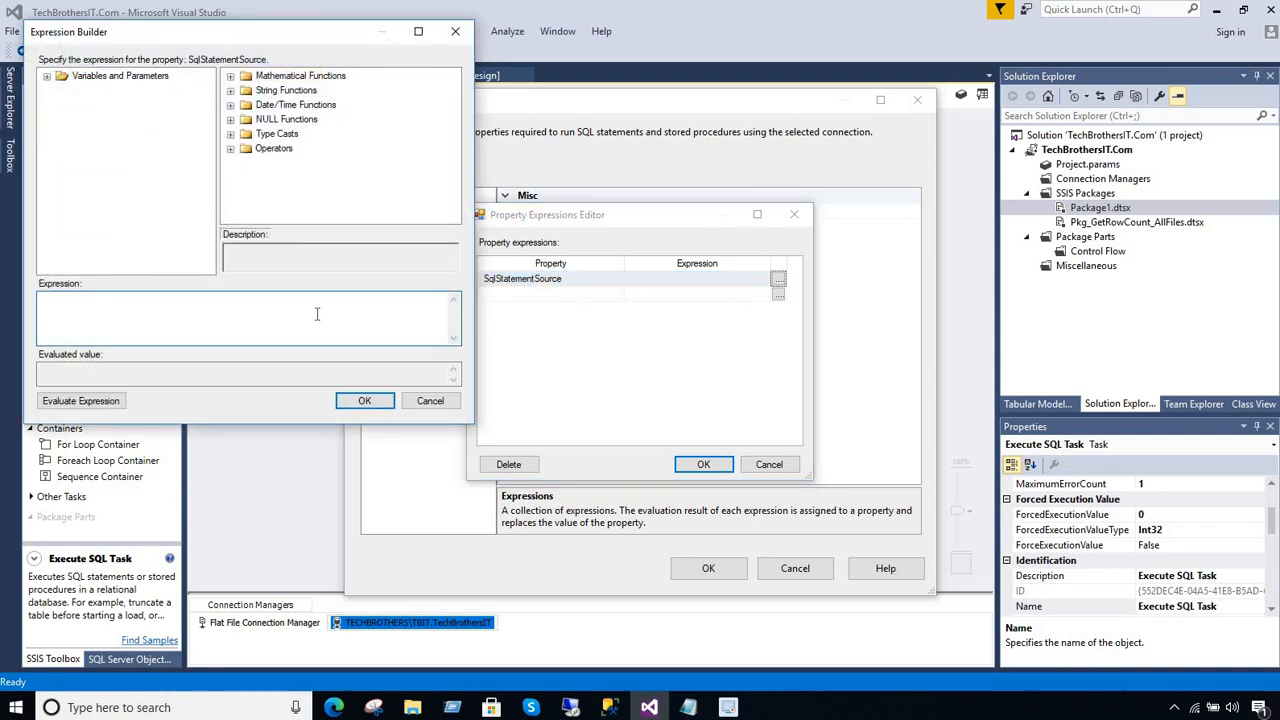
pyautogui.write('"insert into')
# Copy the table name dbo.FileRowCnt from the create table script in SQL Server Management Studio into the SqlStatementSource expression after insert into
pyautogui.click(608, 706)
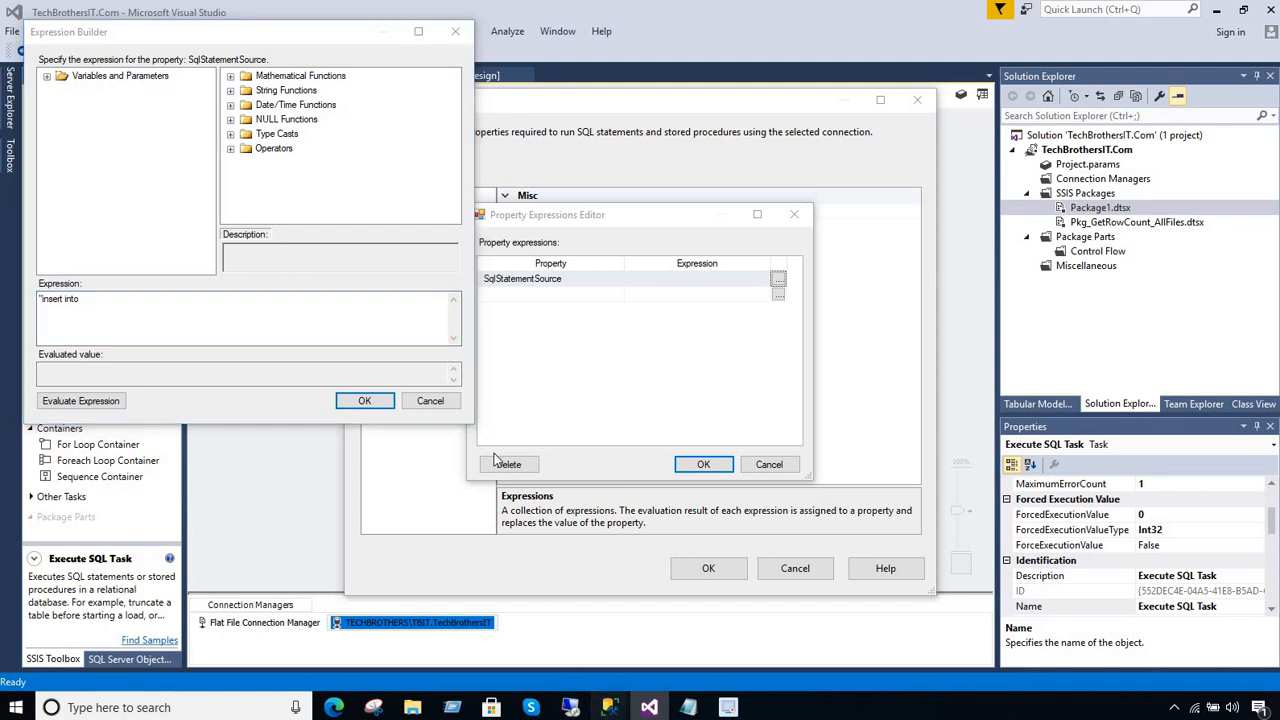
pyautogui.click(684, 654)
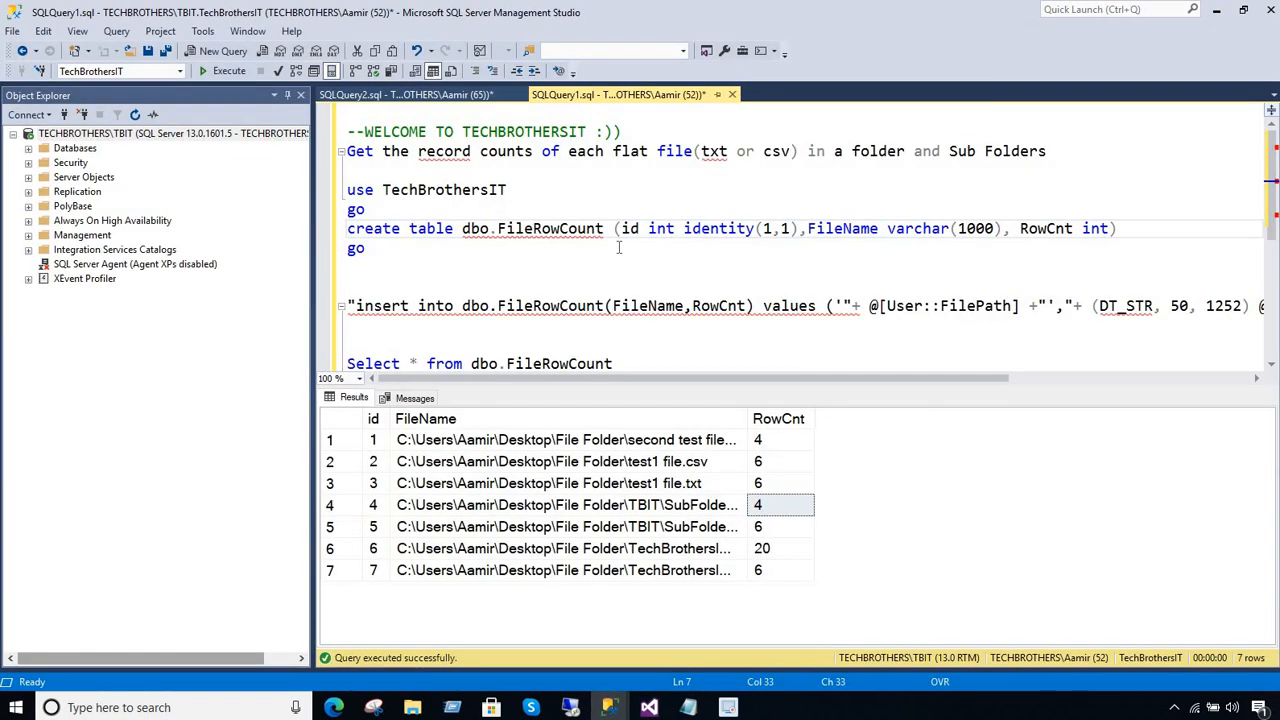
pyautogui.click(619, 248)
pyautogui.click(447, 97)
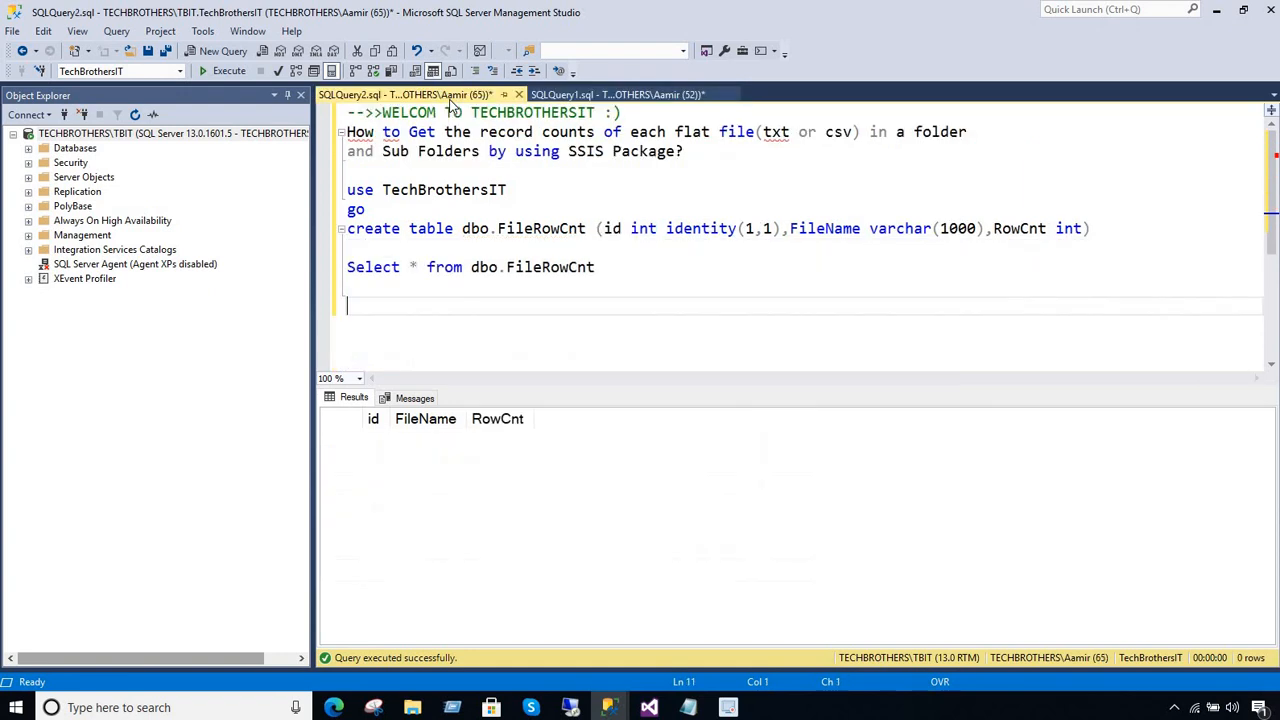
pyautogui.click(552, 230)
pyautogui.moveTo(587, 230); pyautogui.dragTo(464, 230)
pyautogui.rightClick(466, 232)
pyautogui.click(500, 259)
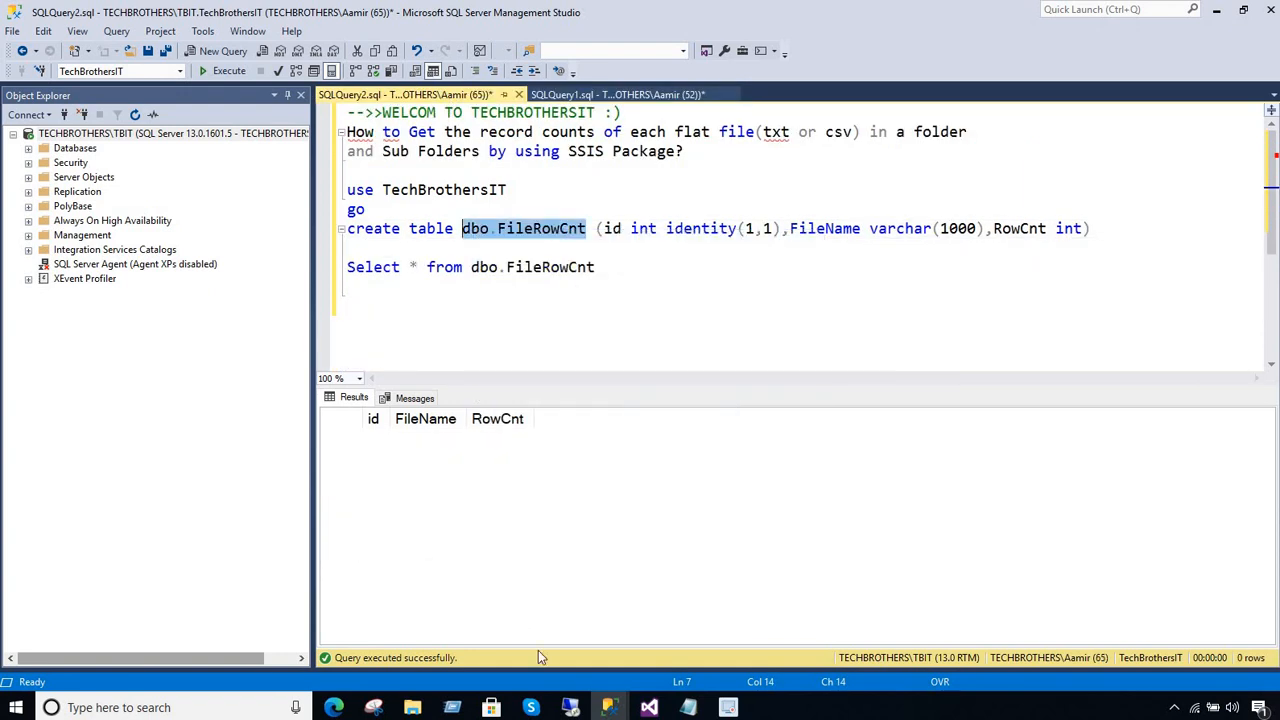
pyautogui.click(649, 707)
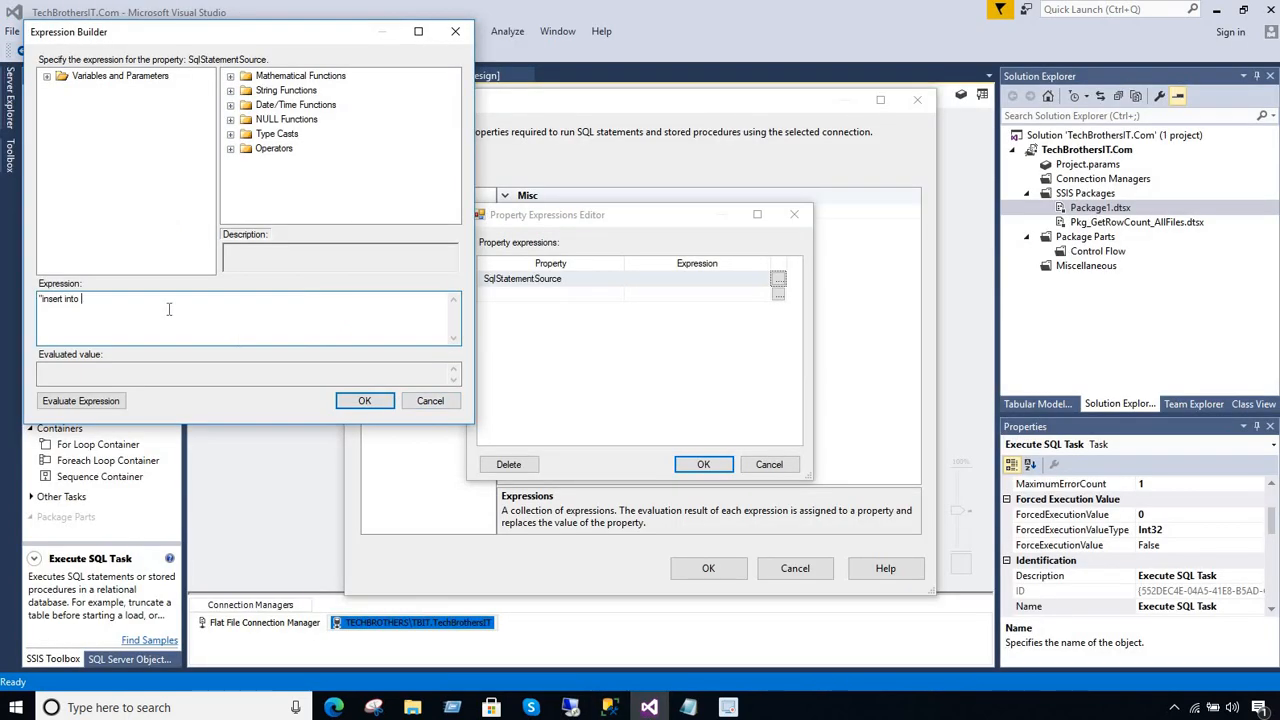
pyautogui.hotkey('ctrl', 'v')
# Copy the FileName column name from the create table statement and add it to the expression's column list after an opening parenthesis
pyautogui.moveTo(609, 707)
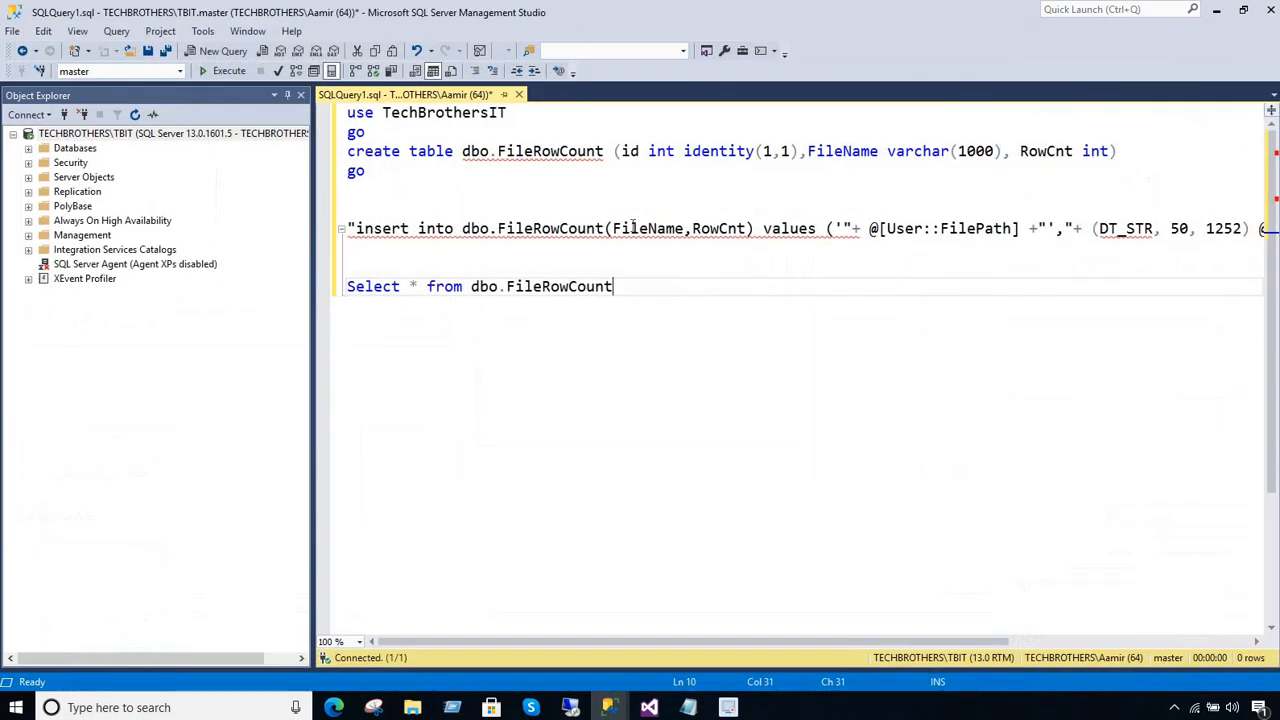
pyautogui.click(588, 636)
pyautogui.moveTo(347, 228); pyautogui.dragTo(852, 228)
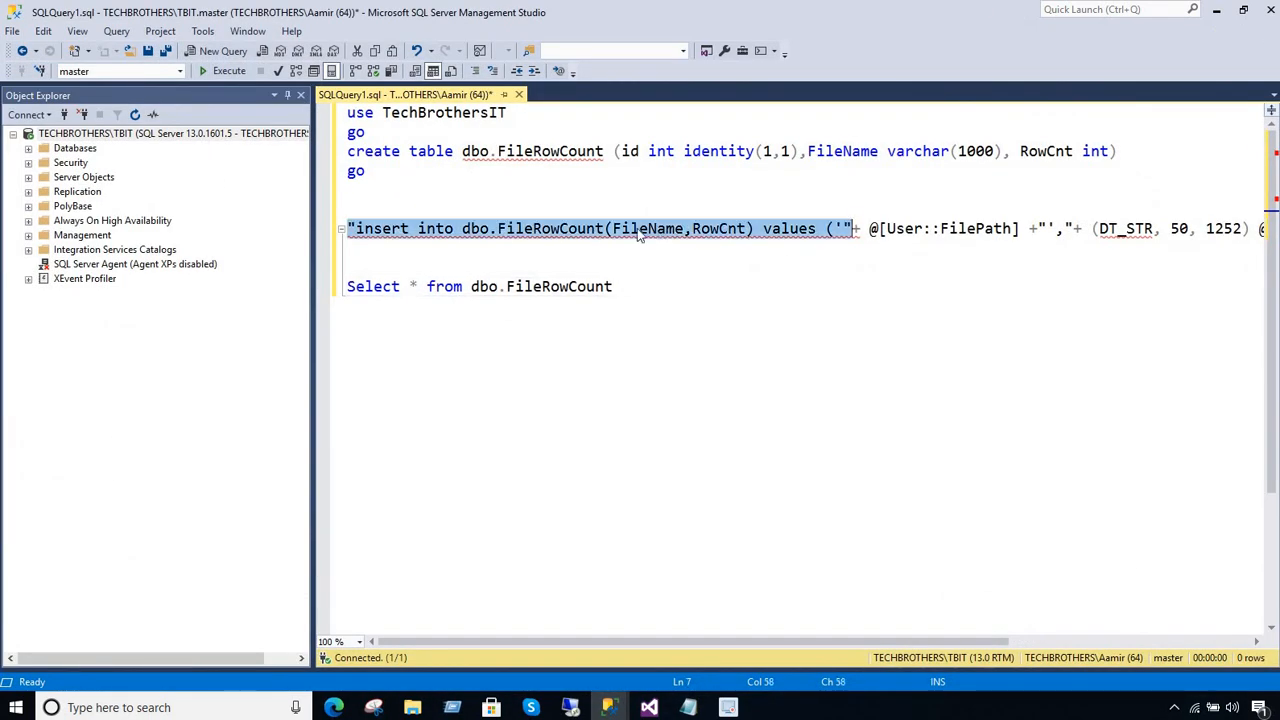
pyautogui.moveTo(609, 707)
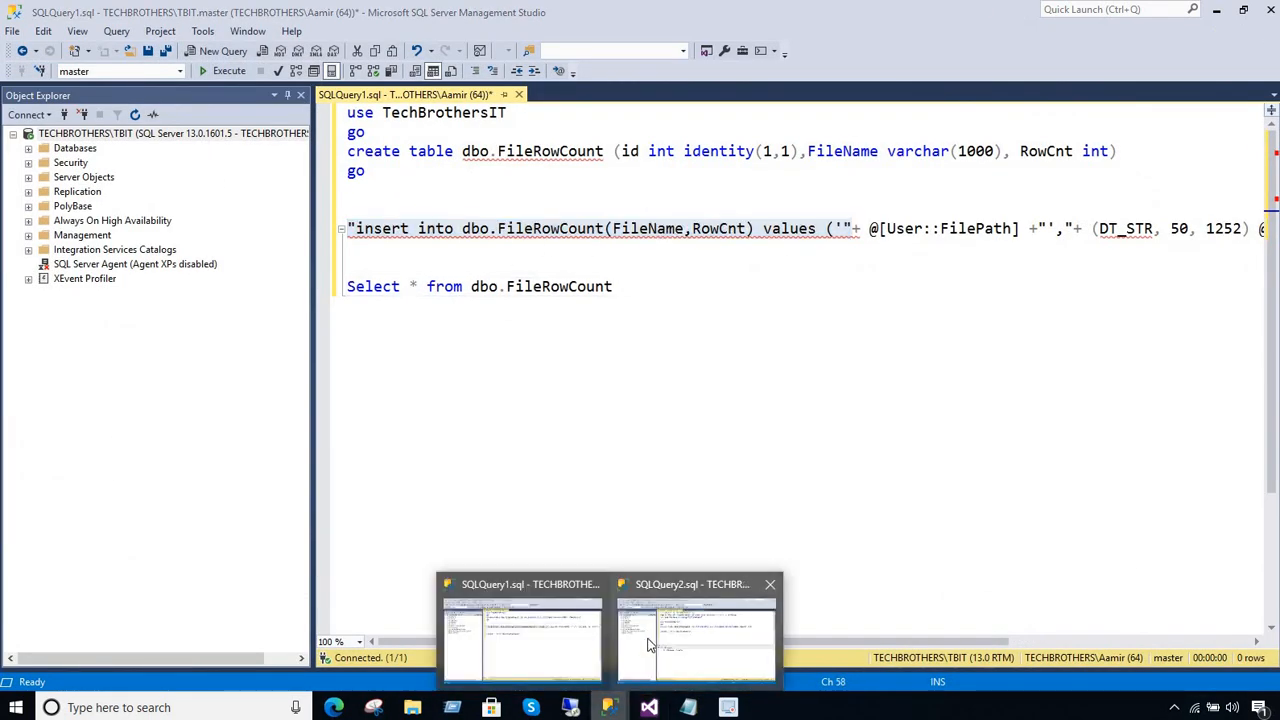
pyautogui.click(660, 640)
pyautogui.click(617, 242)
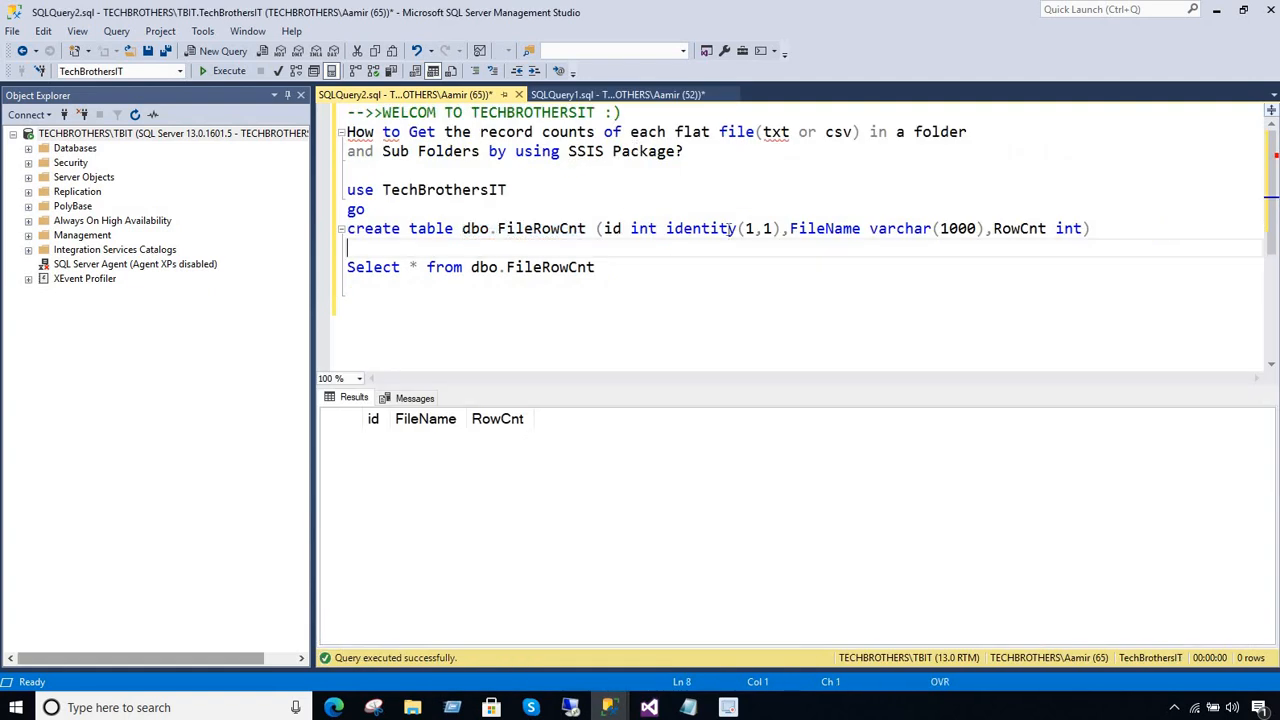
pyautogui.doubleClick(822, 230)
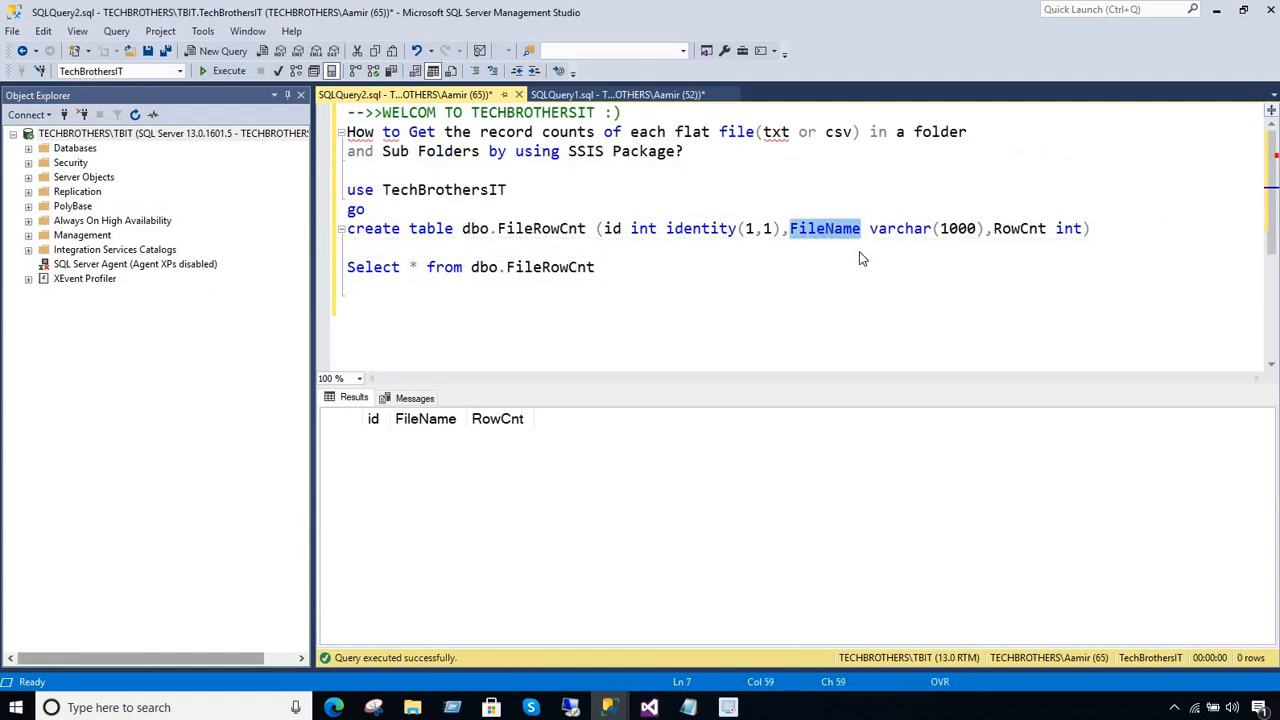
pyautogui.rightClick(826, 230)
pyautogui.click(880, 252)
pyautogui.click(650, 707)
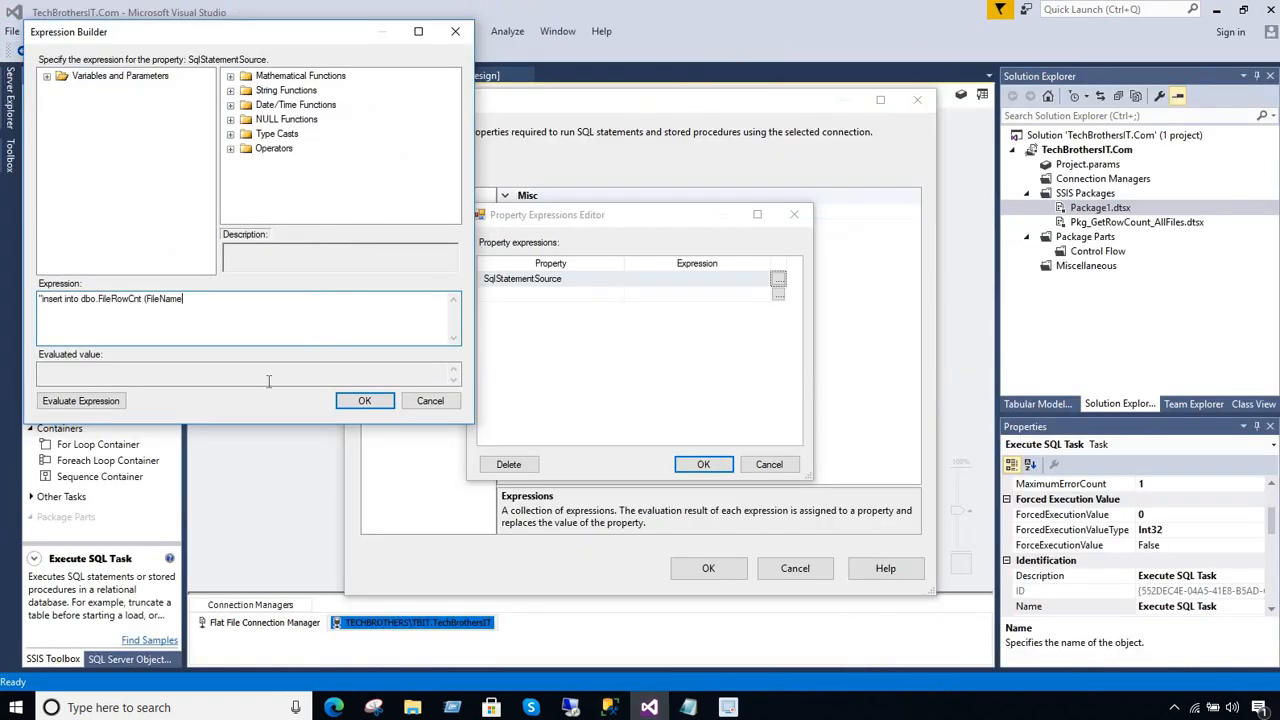
pyautogui.moveTo(191, 301); pyautogui.dragTo(151, 304)
pyautogui.hotkey('ctrl', 'v')
# Complete the expression's column list with ,RowCnt) and begin its values clause with an opening parenthesis
pyautogui.write(',RowCnt')
pyautogui.doubleClick(158, 302)
pyautogui.click(183, 300)
pyautogui.moveTo(170, 299); pyautogui.dragTo(148, 300)
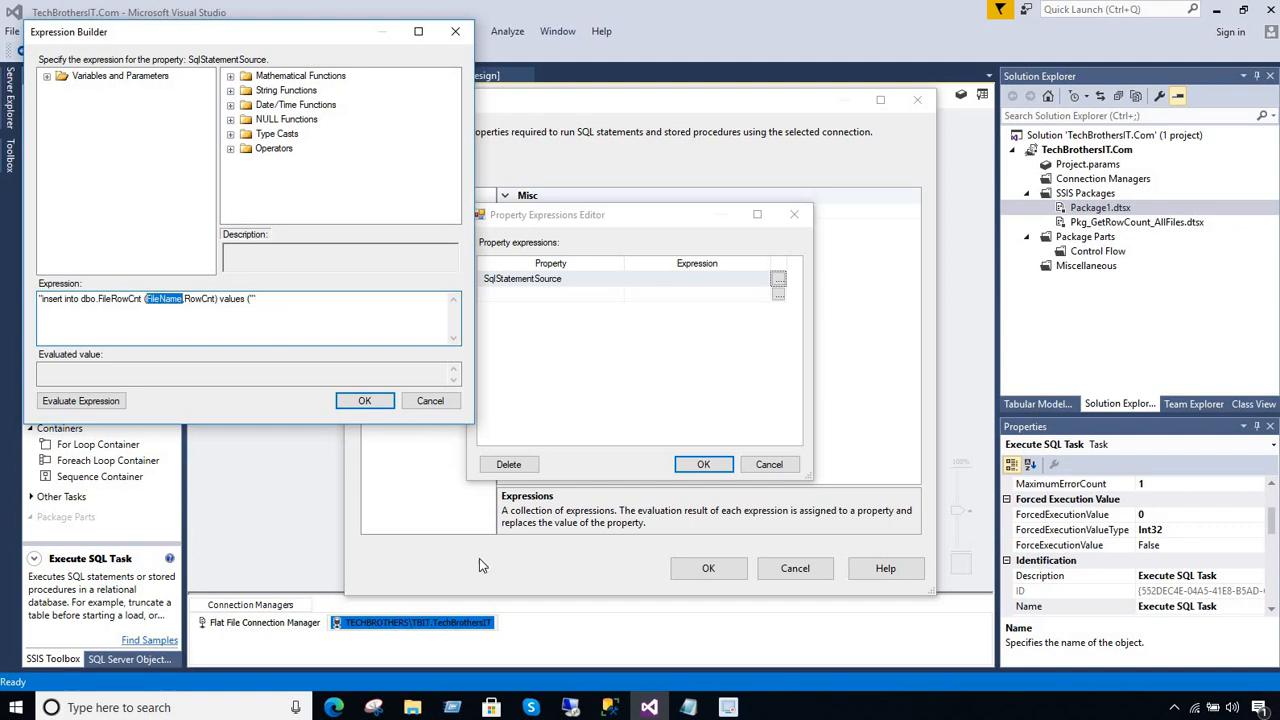
# Open the prewritten insert expression in SQLQuery1, widen the query area and examine its table name, column list and values opening
pyautogui.moveTo(612, 708)
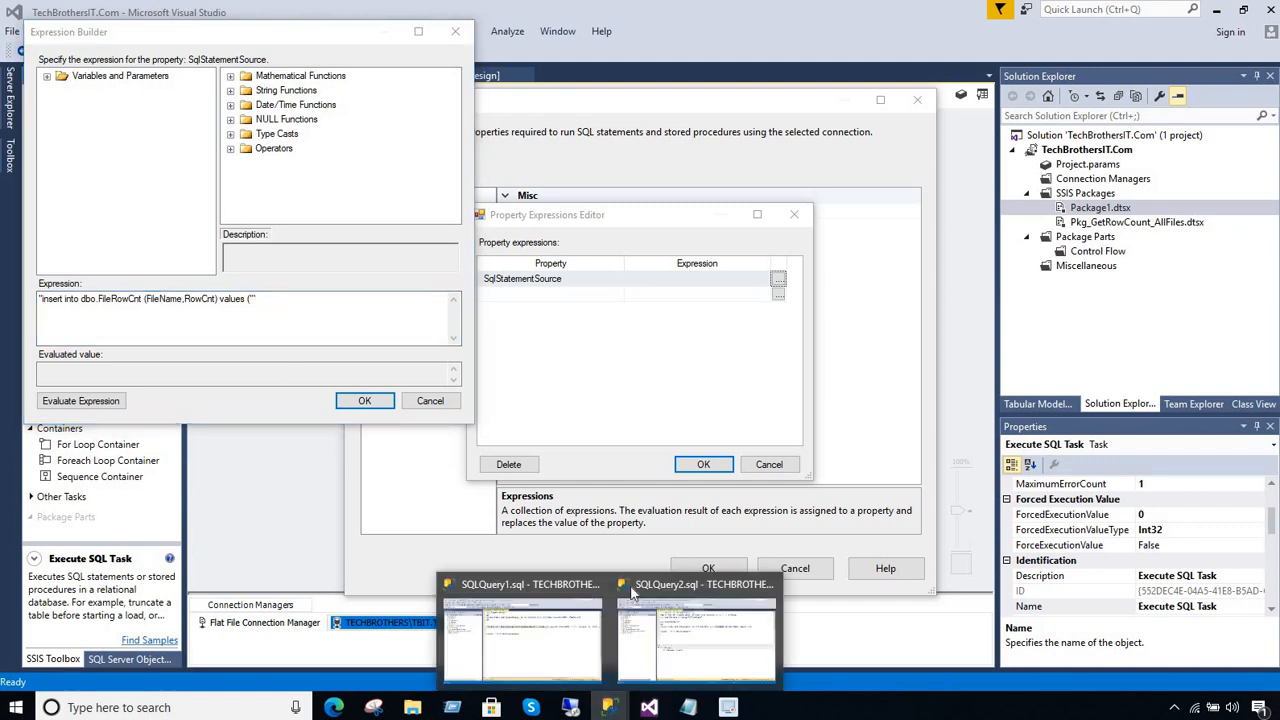
pyautogui.click(712, 632)
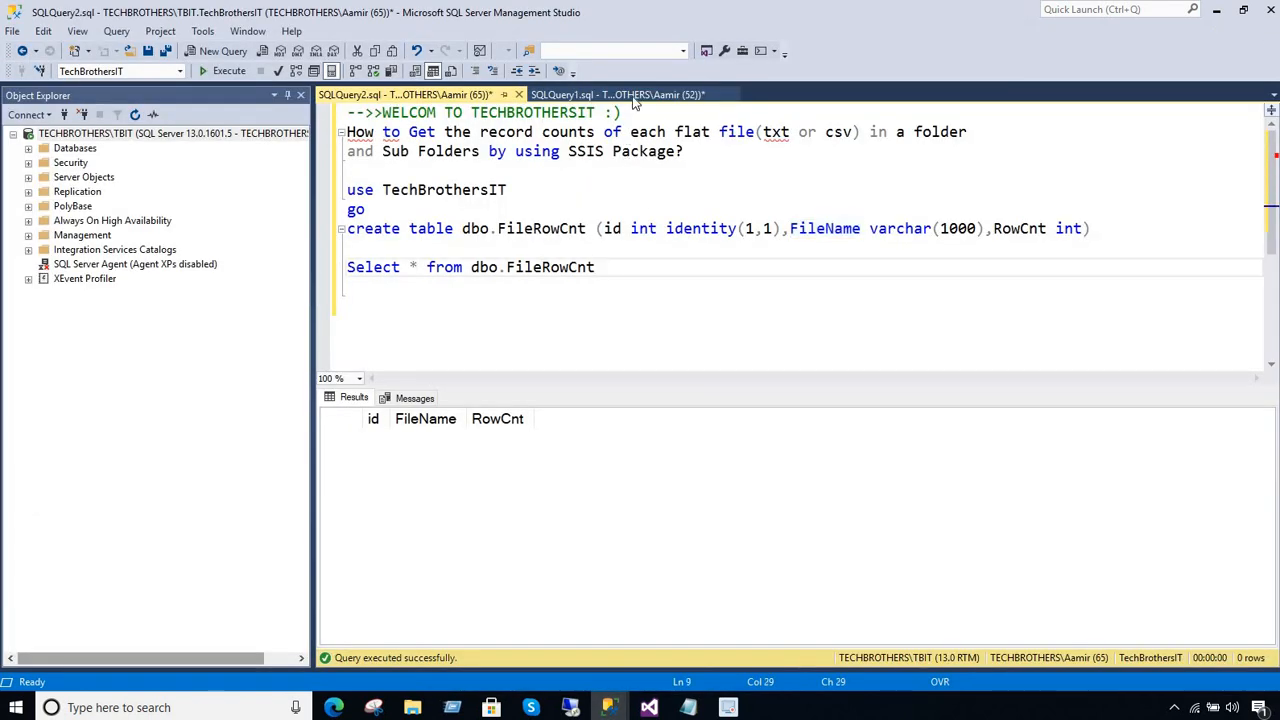
pyautogui.click(630, 95)
pyautogui.tripleClick(352, 306)
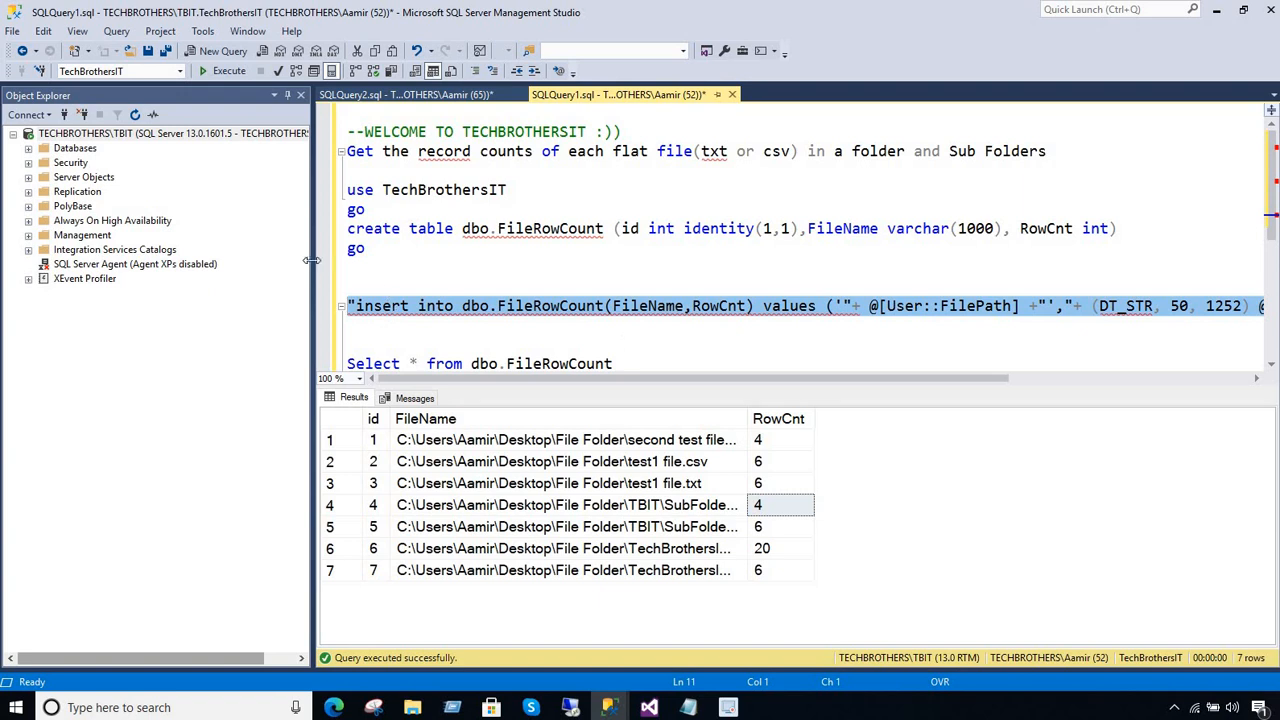
pyautogui.moveTo(313, 260); pyautogui.dragTo(170, 260)
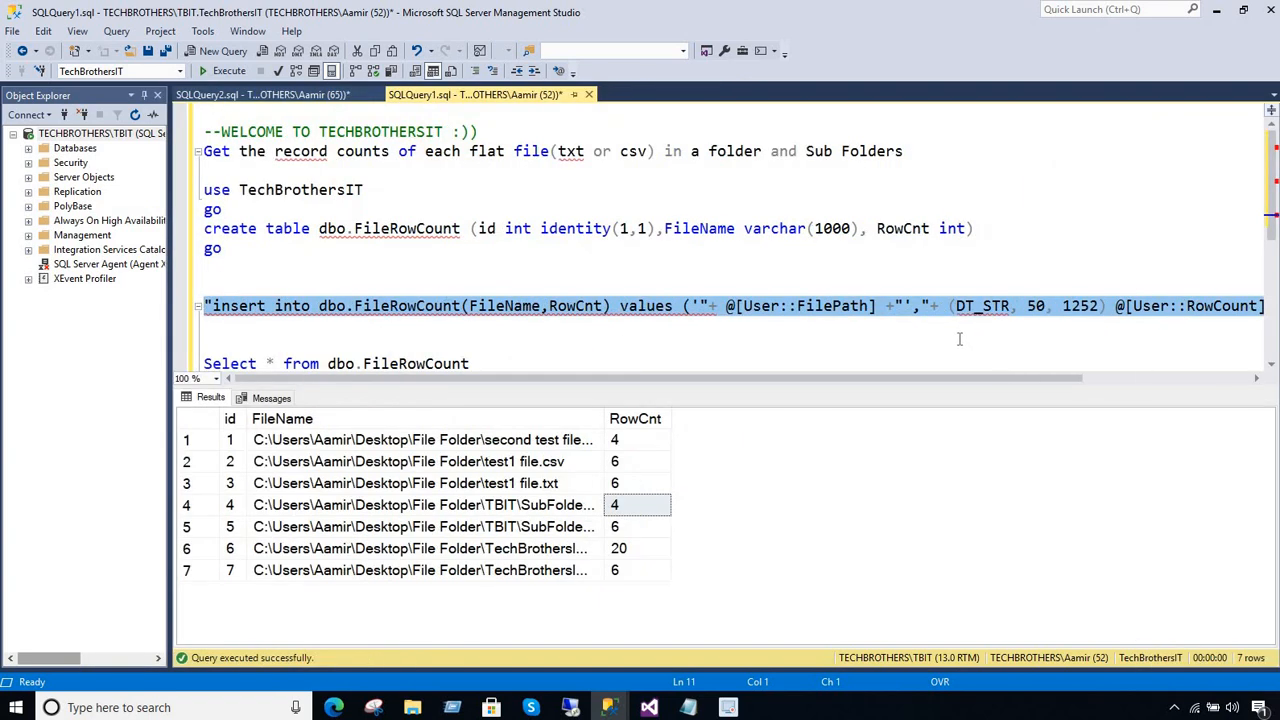
pyautogui.click(293, 293)
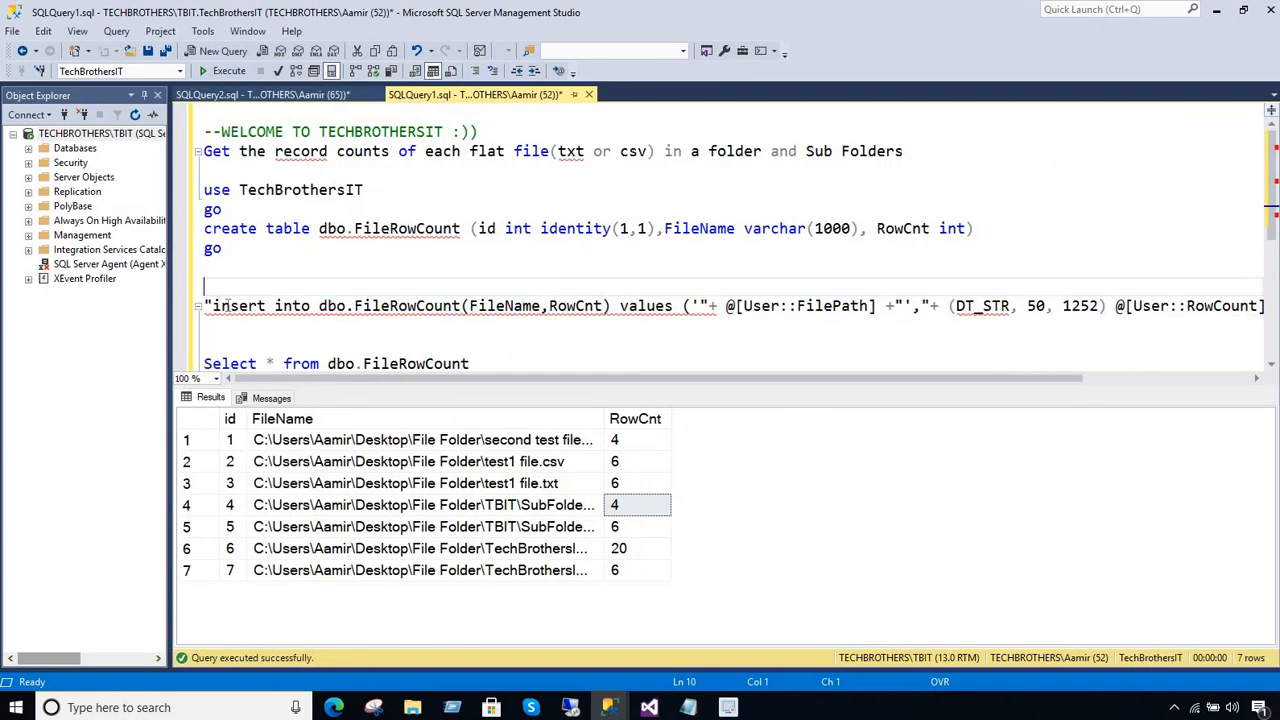
pyautogui.moveTo(210, 306); pyautogui.dragTo(458, 306)
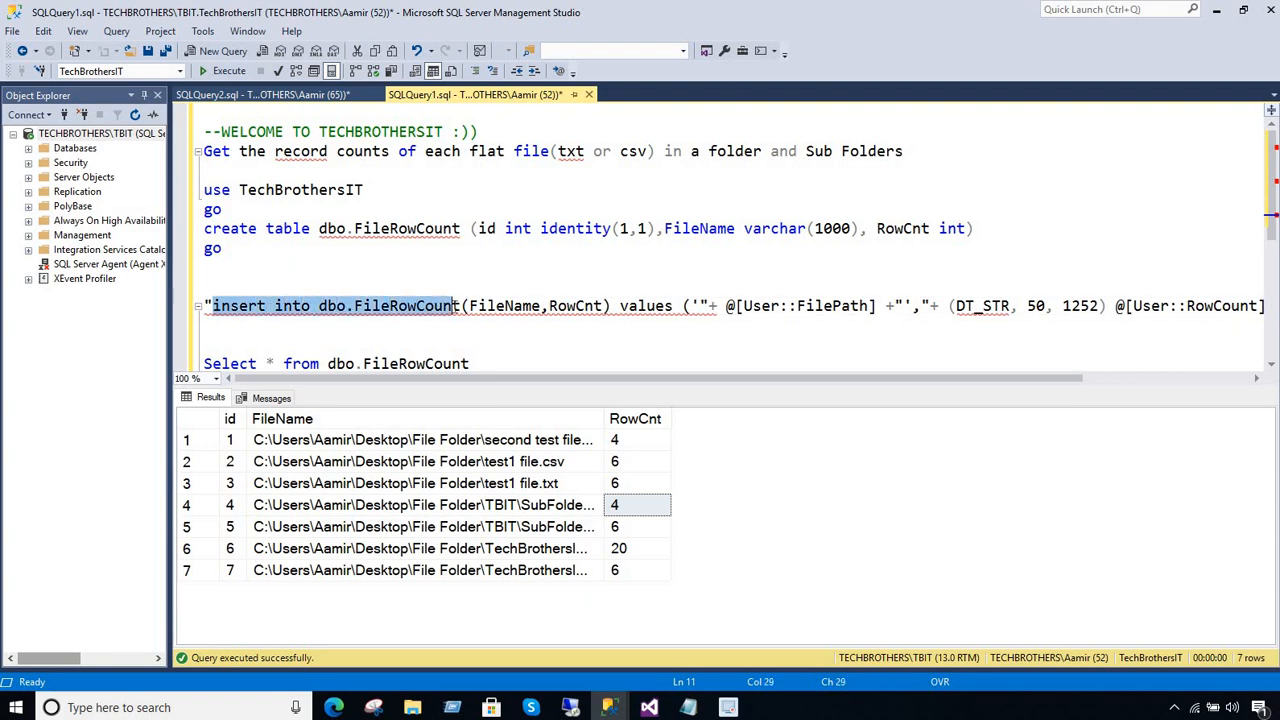
pyautogui.doubleClick(511, 306)
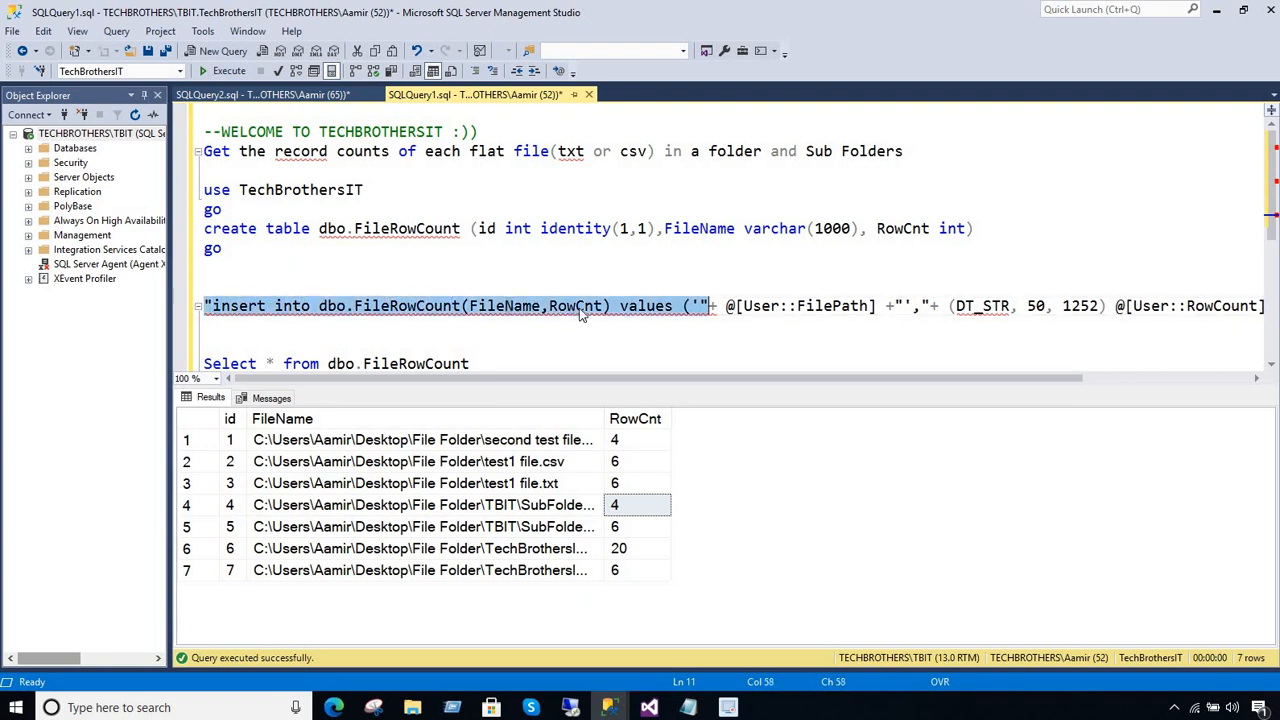
pyautogui.click(579, 307)
pyautogui.click(632, 306)
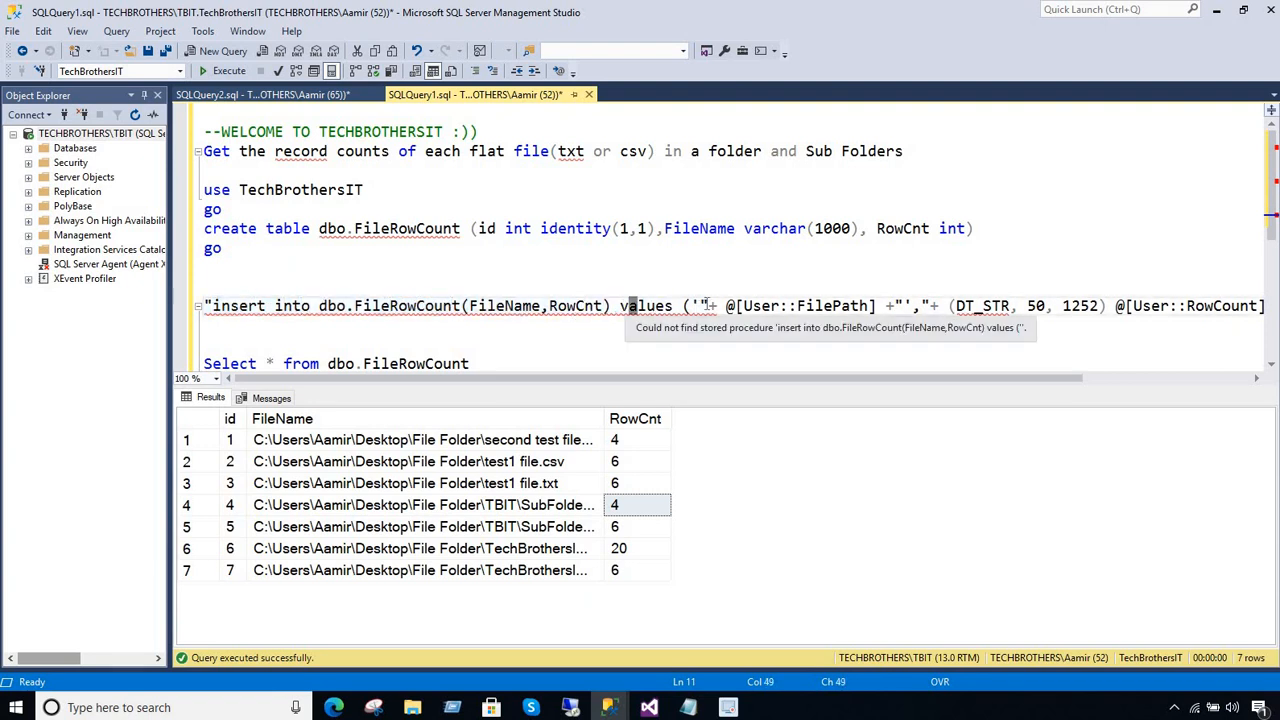
pyautogui.click(698, 306)
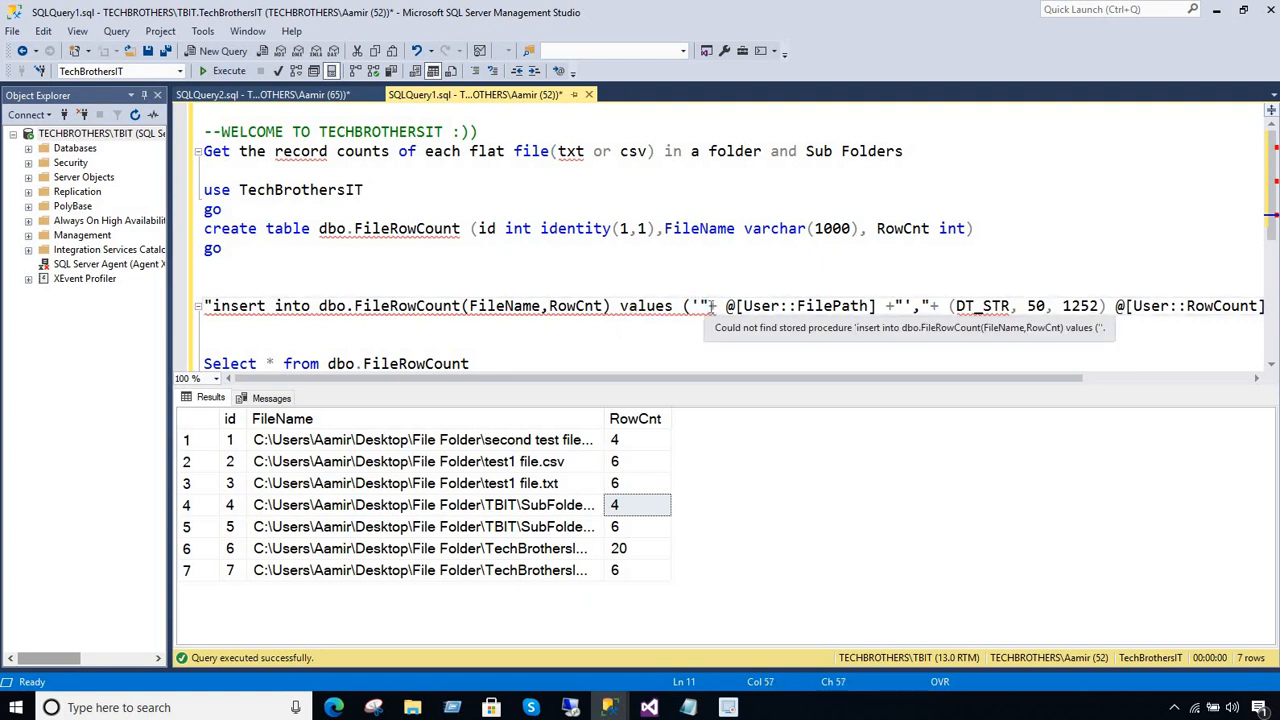
# Examine how the insert expression concatenates the FilePath variable and the RowCount variable cast with (DT_STR, 50, 1252)
pyautogui.moveTo(710, 306); pyautogui.dragTo(864, 306)
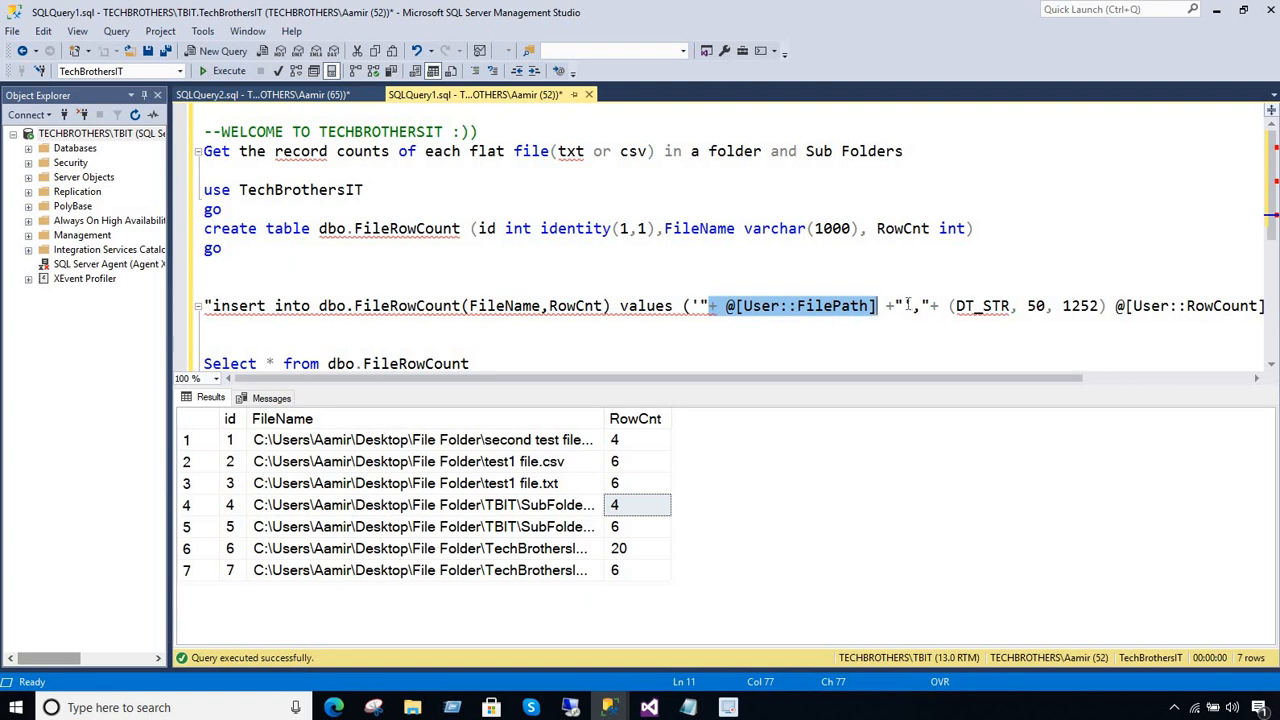
pyautogui.click(908, 305)
pyautogui.write("'")
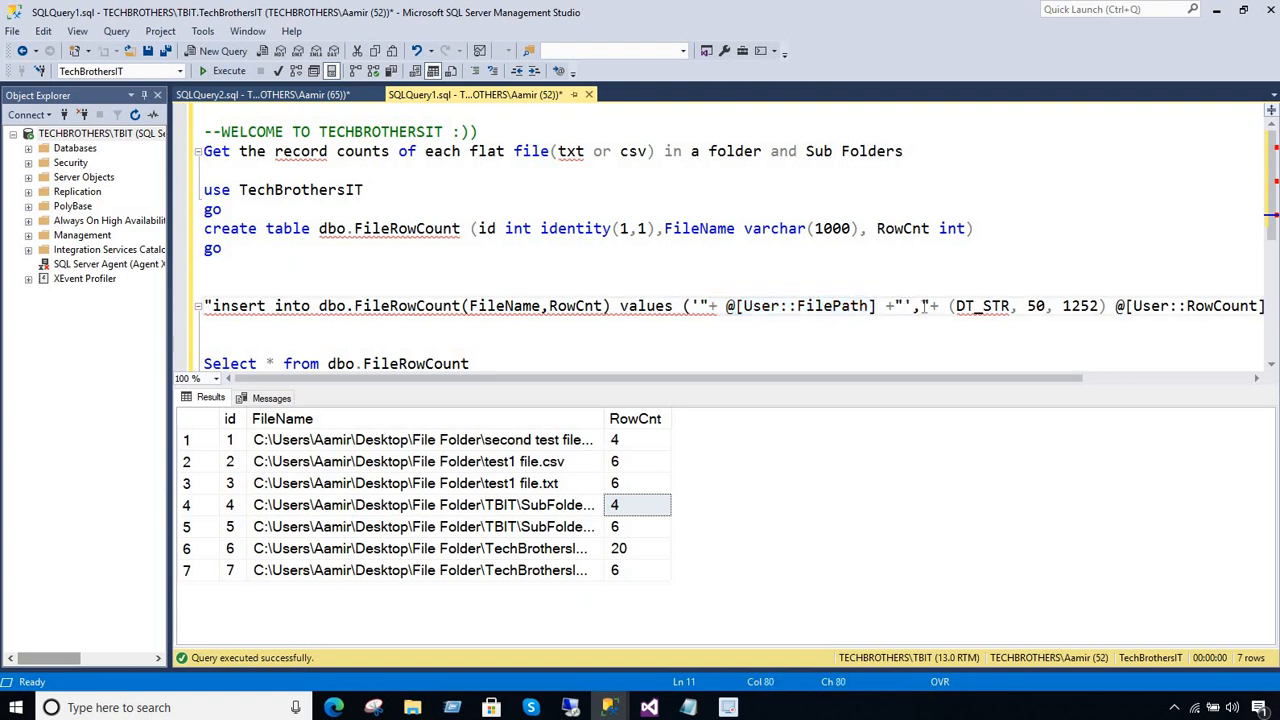
pyautogui.moveTo(940, 306); pyautogui.dragTo(1106, 306)
pyautogui.hscroll(3, 945, 330)
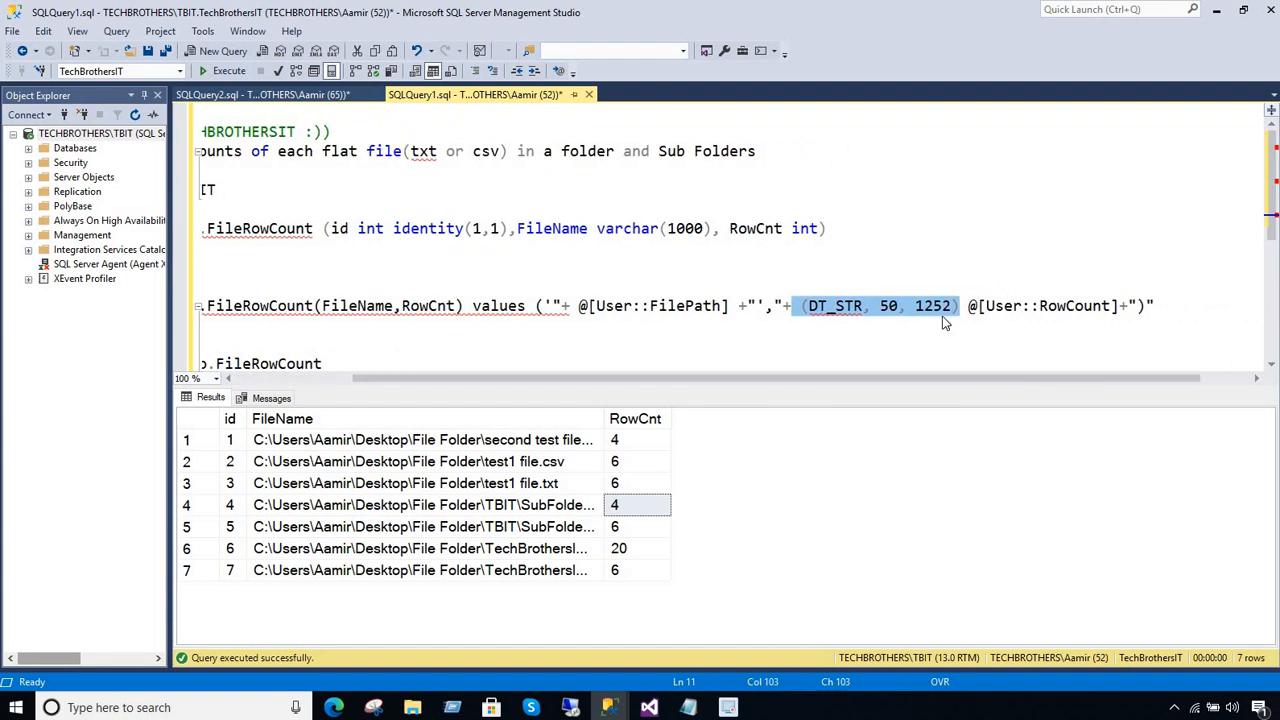
pyautogui.click(1095, 306)
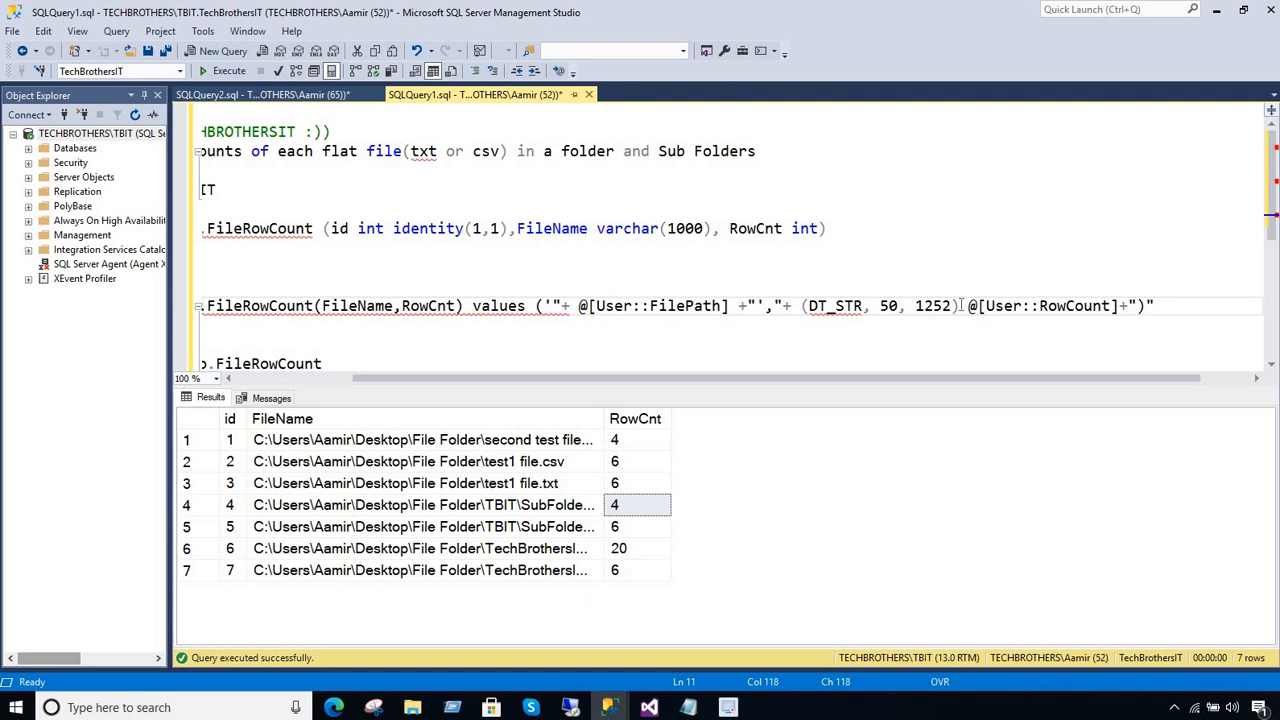
pyautogui.moveTo(960, 306); pyautogui.dragTo(805, 306)
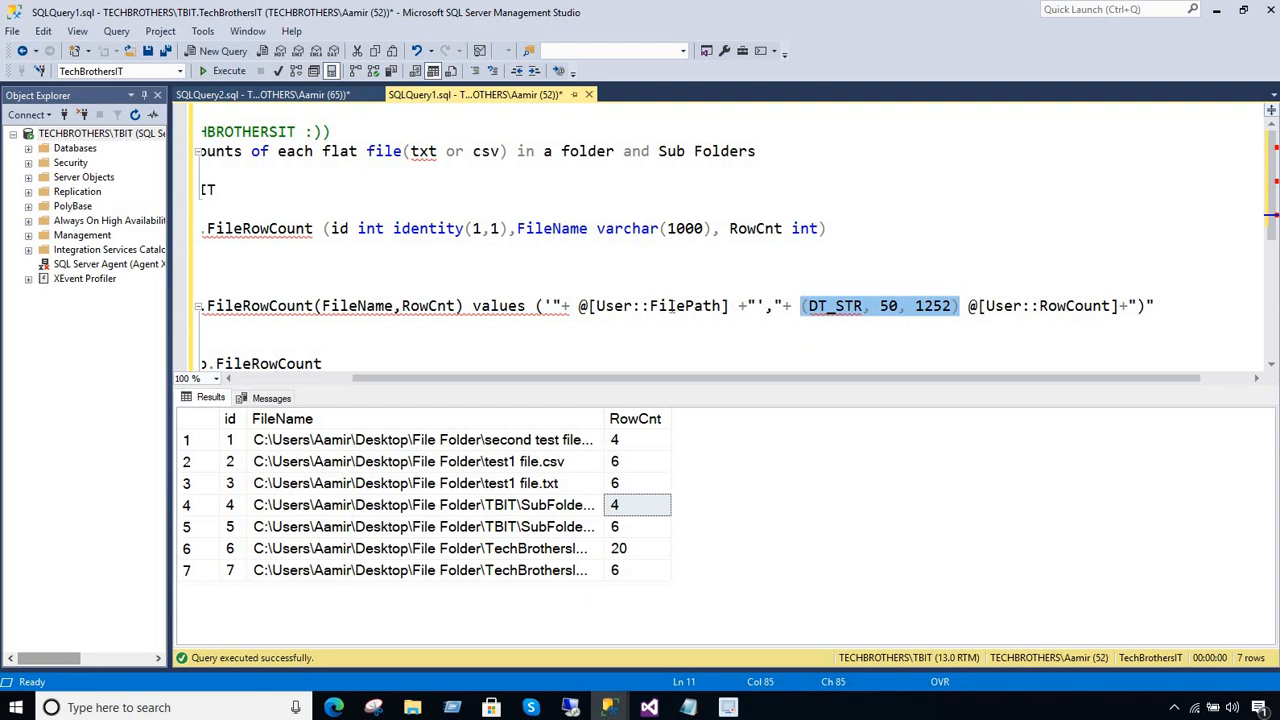
pyautogui.click(730, 306)
pyautogui.click(634, 306)
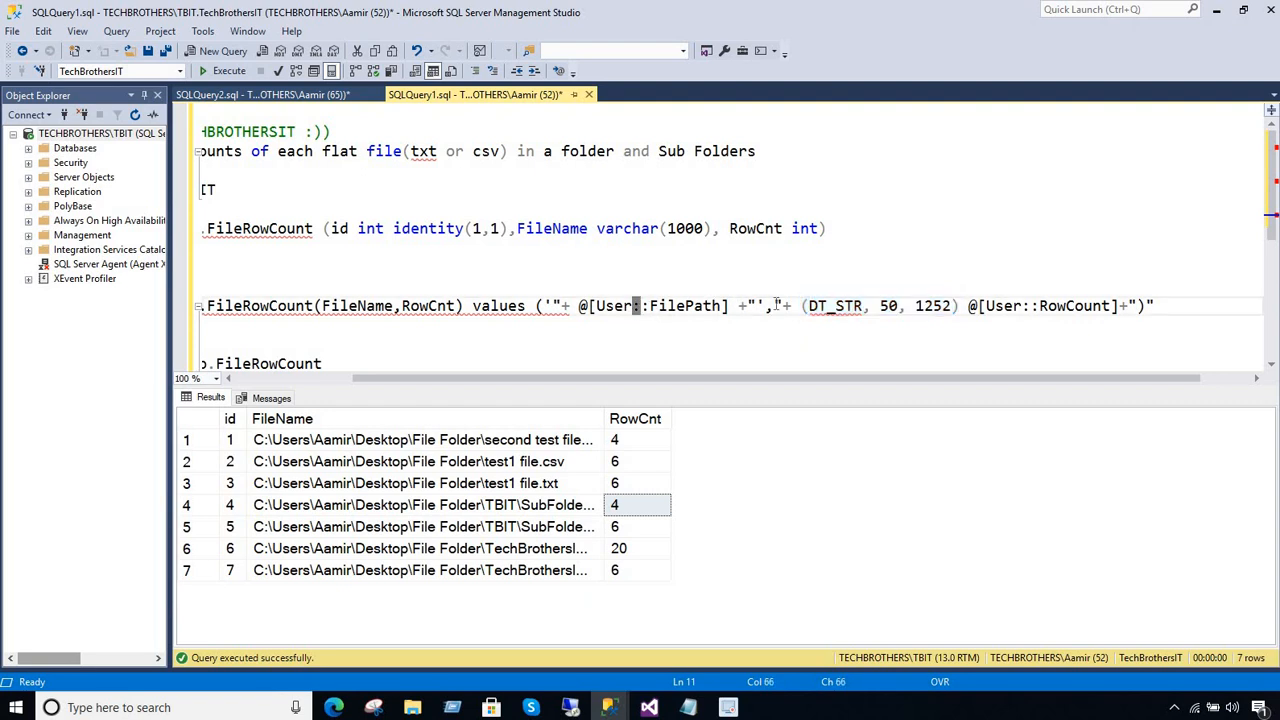
pyautogui.moveTo(578, 306); pyautogui.dragTo(730, 306)
pyautogui.click(872, 306)
pyautogui.click(1114, 306)
pyautogui.click(248, 333)
# Copy the complete prewritten insert expression from SQLQuery1 and replace the whole SqlStatementSource expression in Visual Studio with it
pyautogui.moveTo(203, 318); pyautogui.dragTo(202, 308)
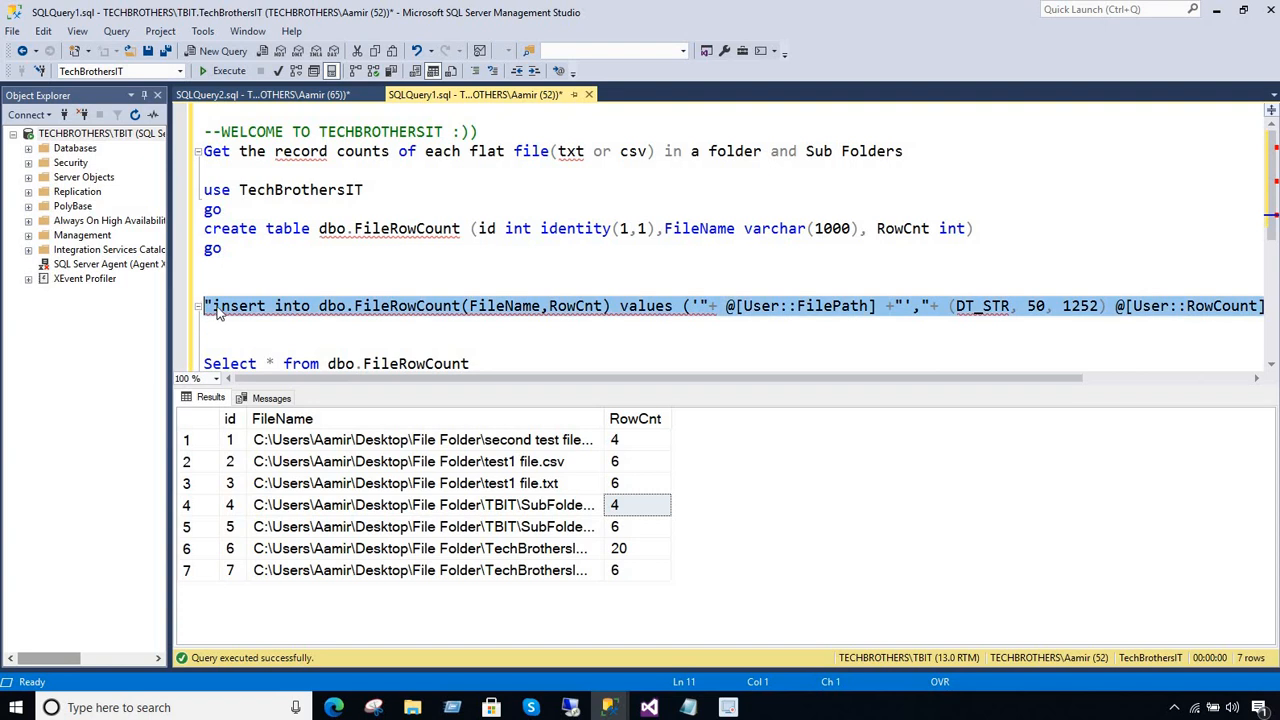
pyautogui.rightClick(219, 308)
pyautogui.click(272, 338)
pyautogui.click(650, 707)
pyautogui.click(304, 312)
pyautogui.hotkey('ctrl', 'a')
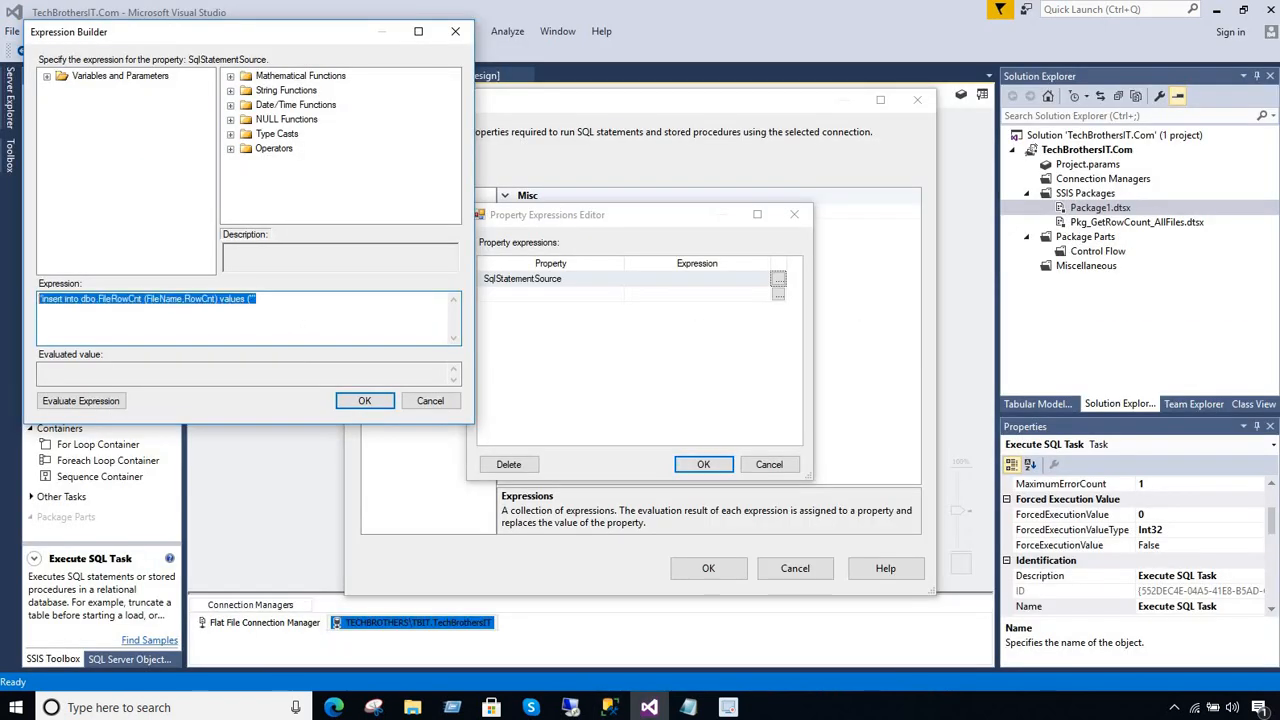
pyautogui.press('Delete')
pyautogui.hotkey('ctrl', 'v')
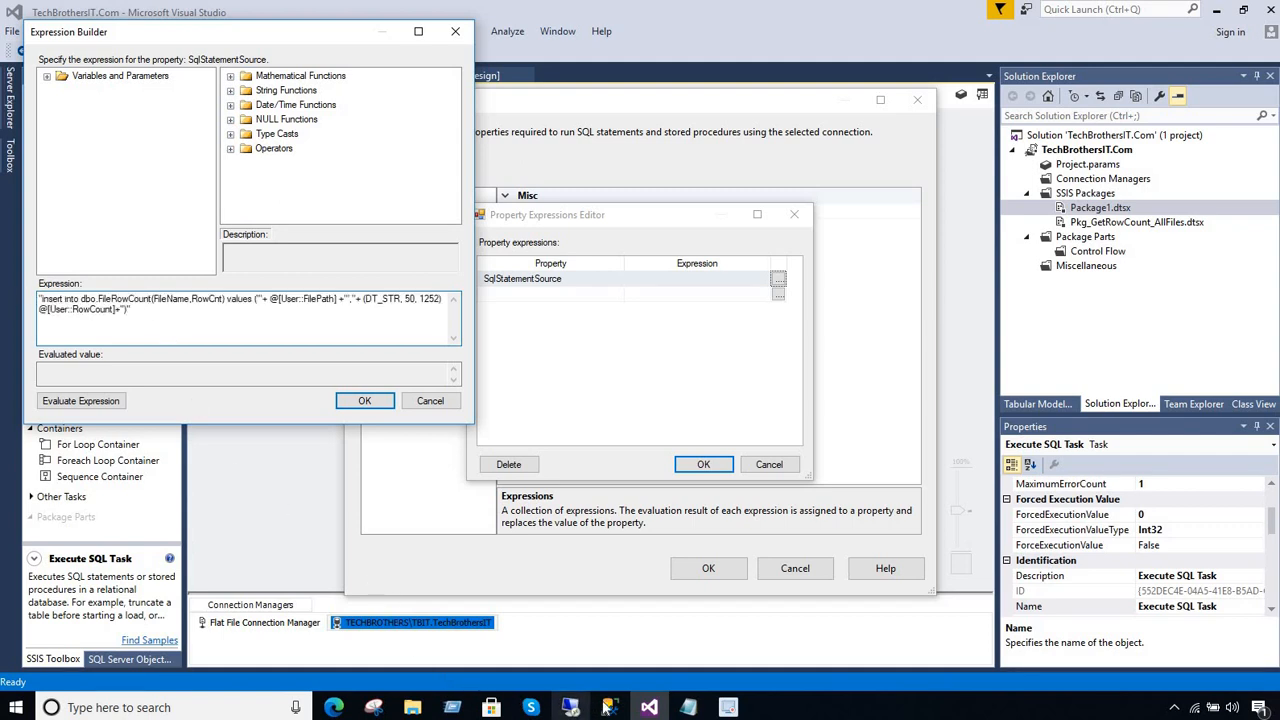
# Copy dbo.FileRowCount from the insert script in the other Management Studio window and replace the table name in the SqlStatementSource expression with it
pyautogui.moveTo(609, 707)
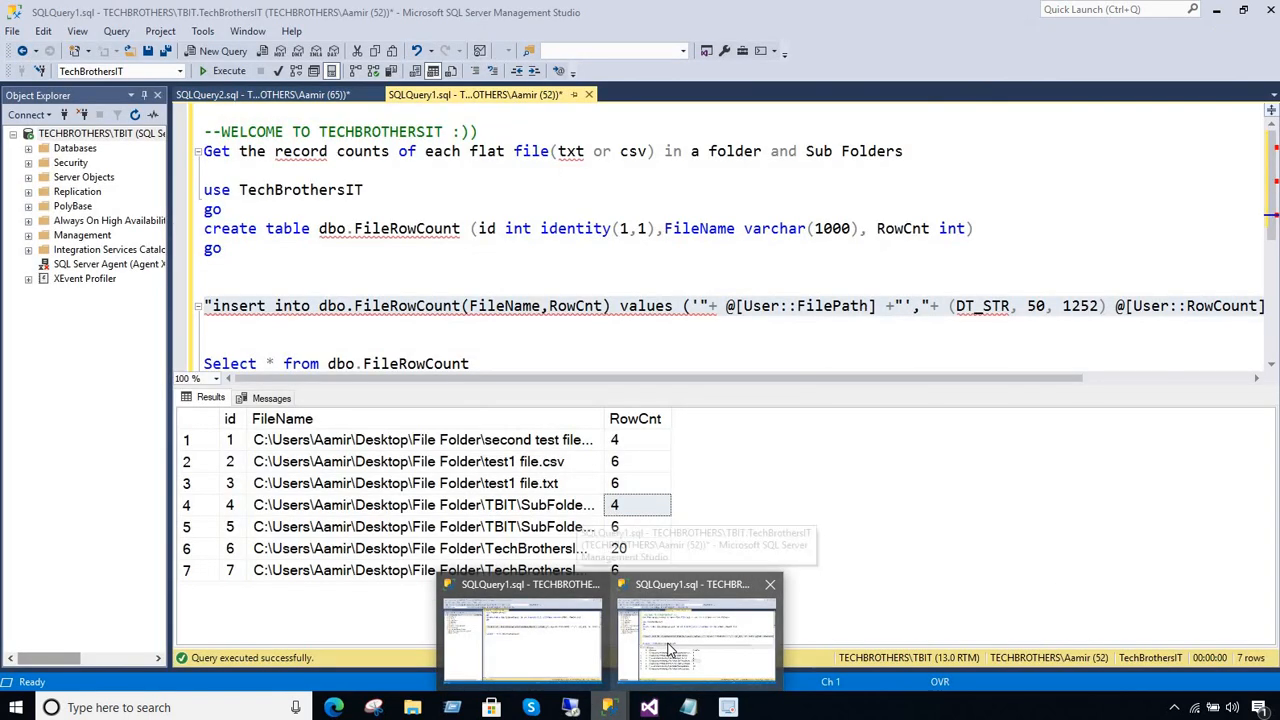
pyautogui.click(566, 646)
pyautogui.moveTo(604, 228); pyautogui.dragTo(463, 228)
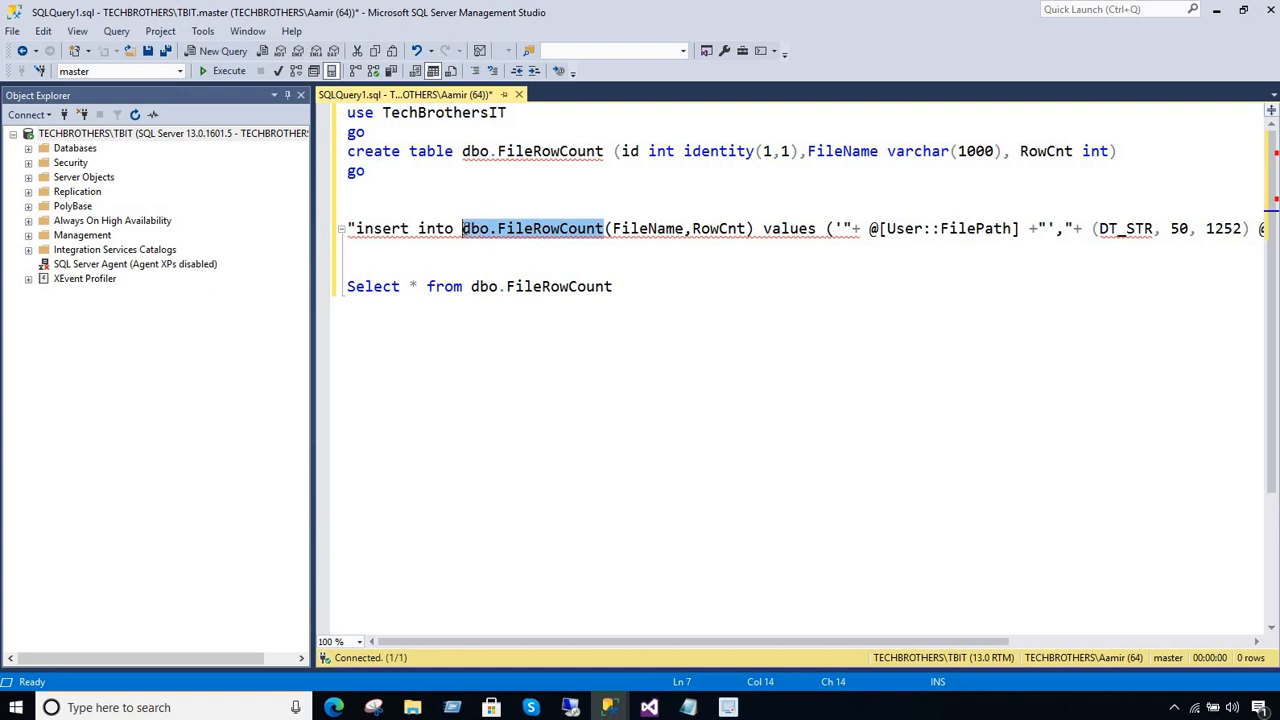
pyautogui.rightClick(474, 231)
pyautogui.click(510, 258)
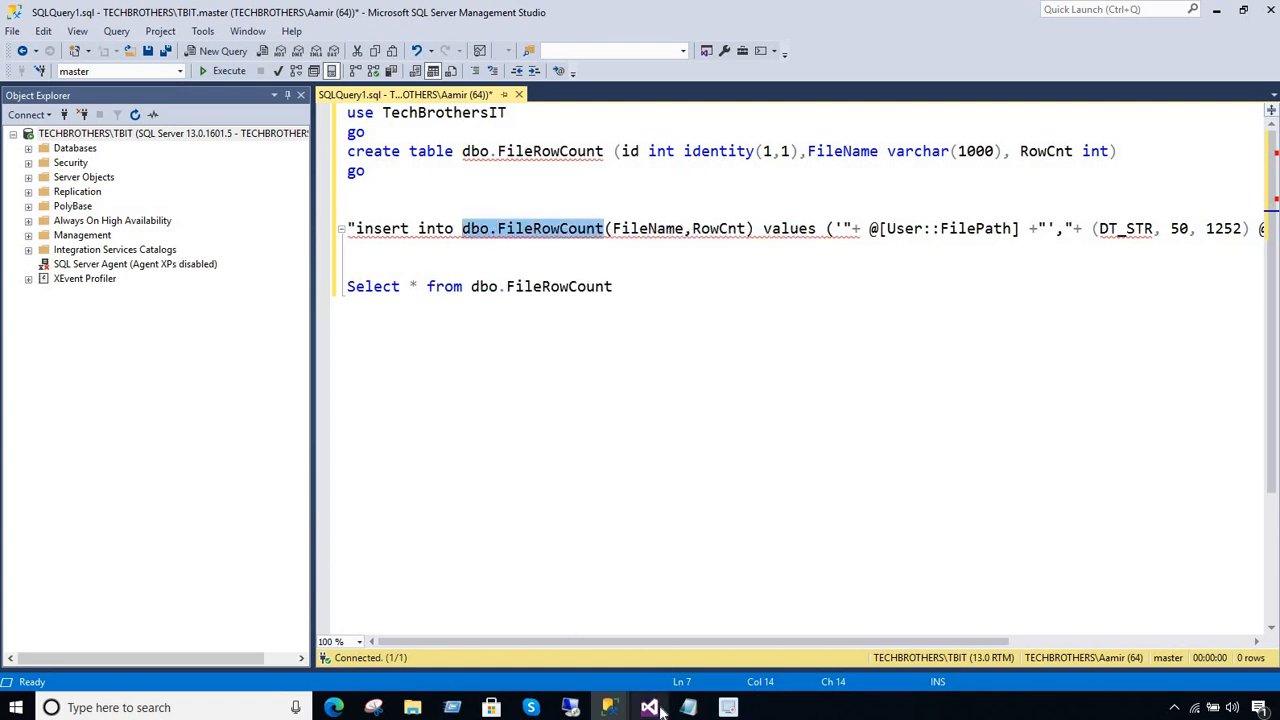
pyautogui.click(649, 707)
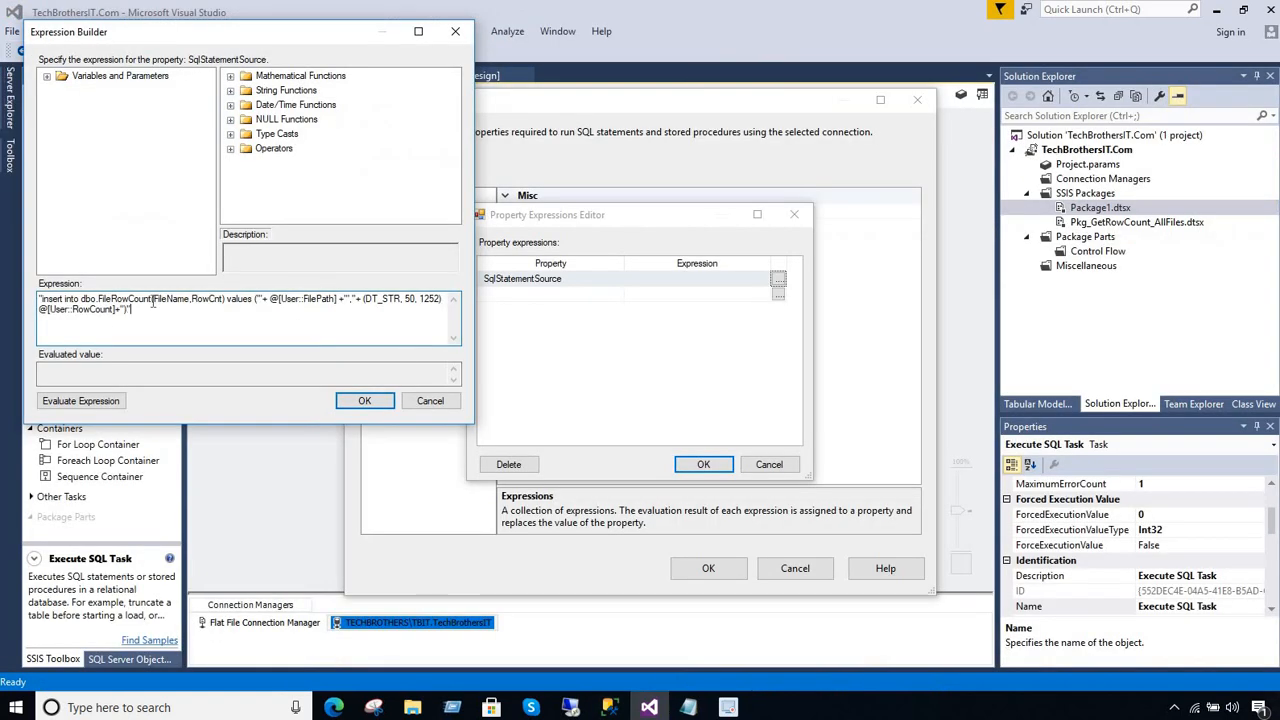
pyautogui.moveTo(151, 300); pyautogui.dragTo(93, 299)
pyautogui.hotkey('ctrl', 'v')
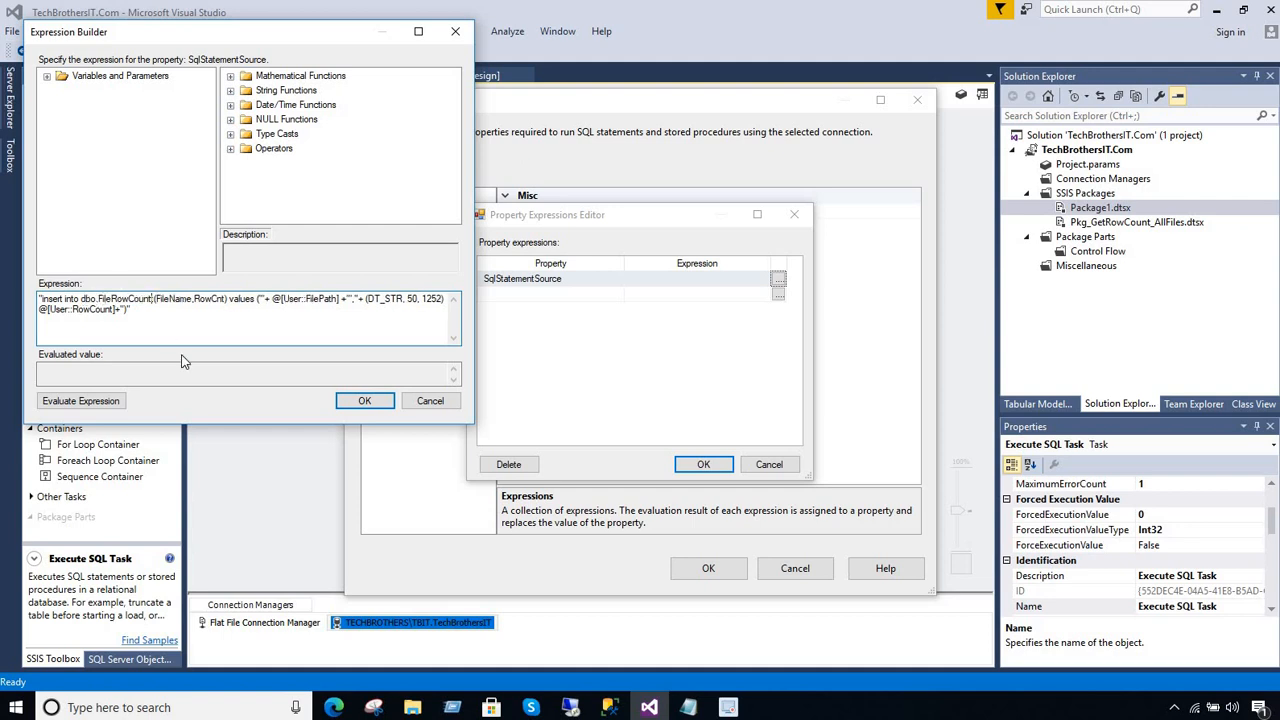
# Evaluate the SqlStatementSource insert expression, check the resulting statement, and accept it together with the Execute SQL Task settings
pyautogui.click(96, 402)
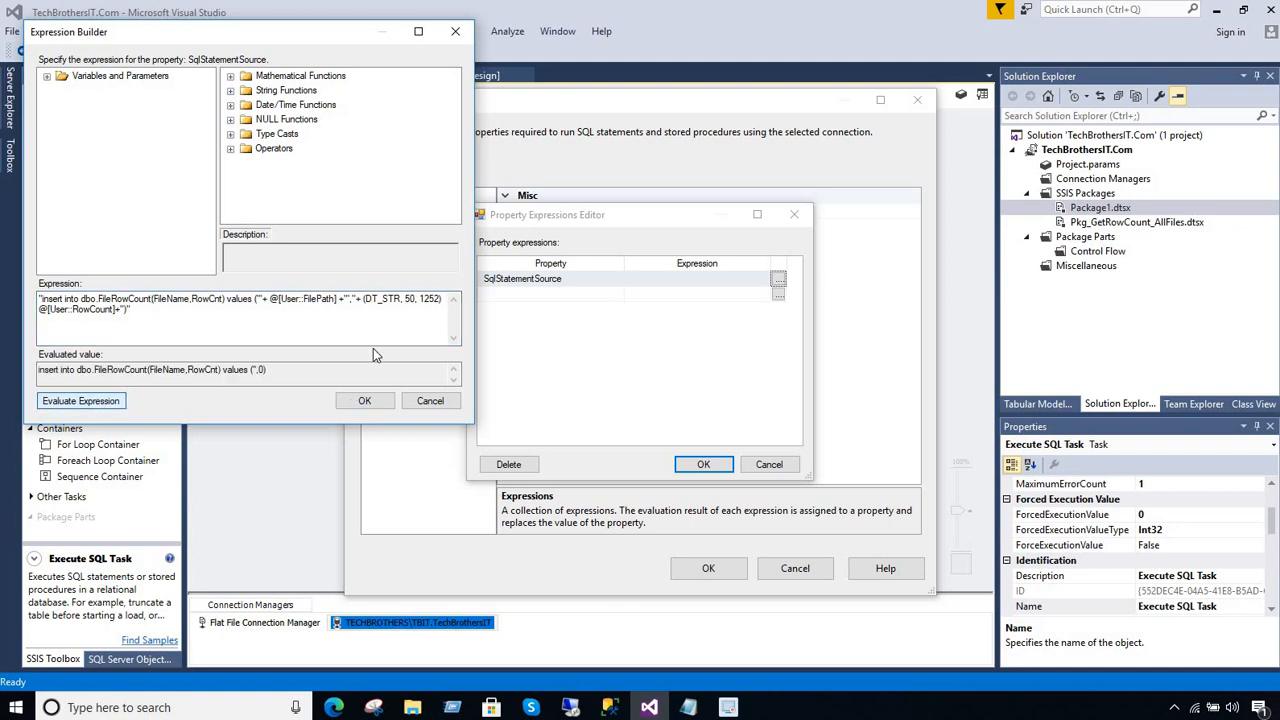
pyautogui.moveTo(270, 370); pyautogui.dragTo(18, 377)
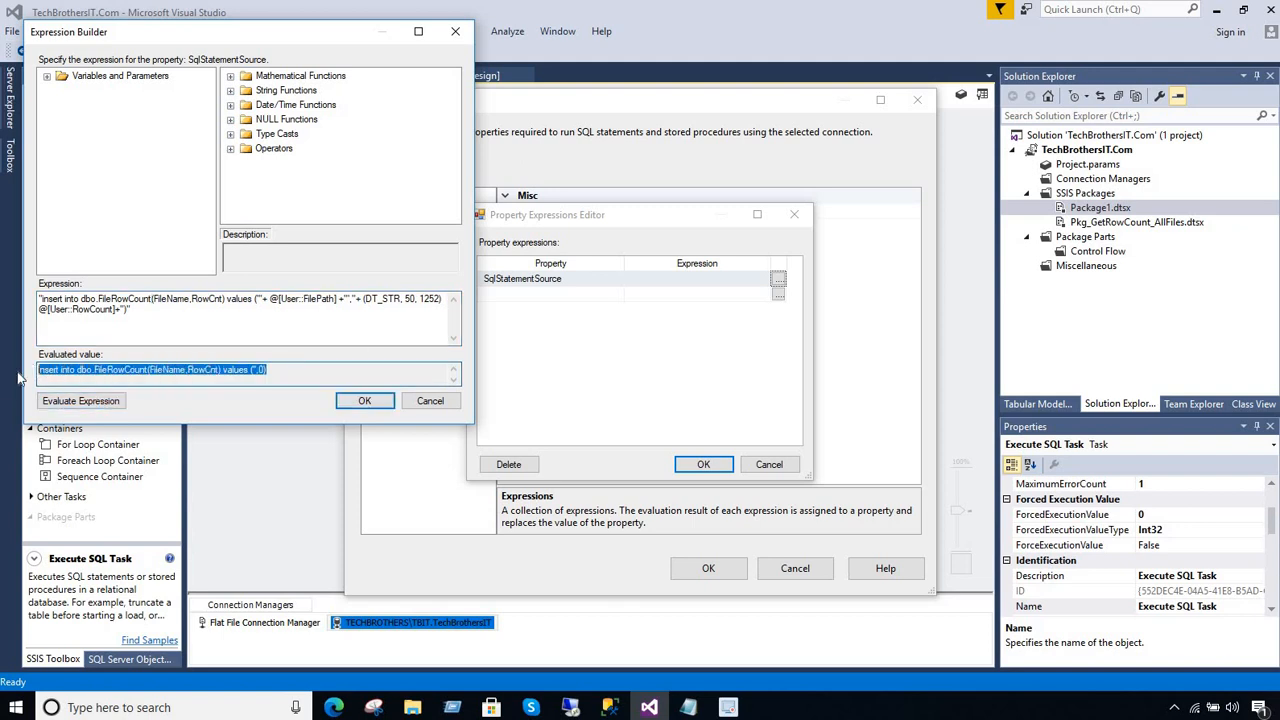
pyautogui.click(360, 401)
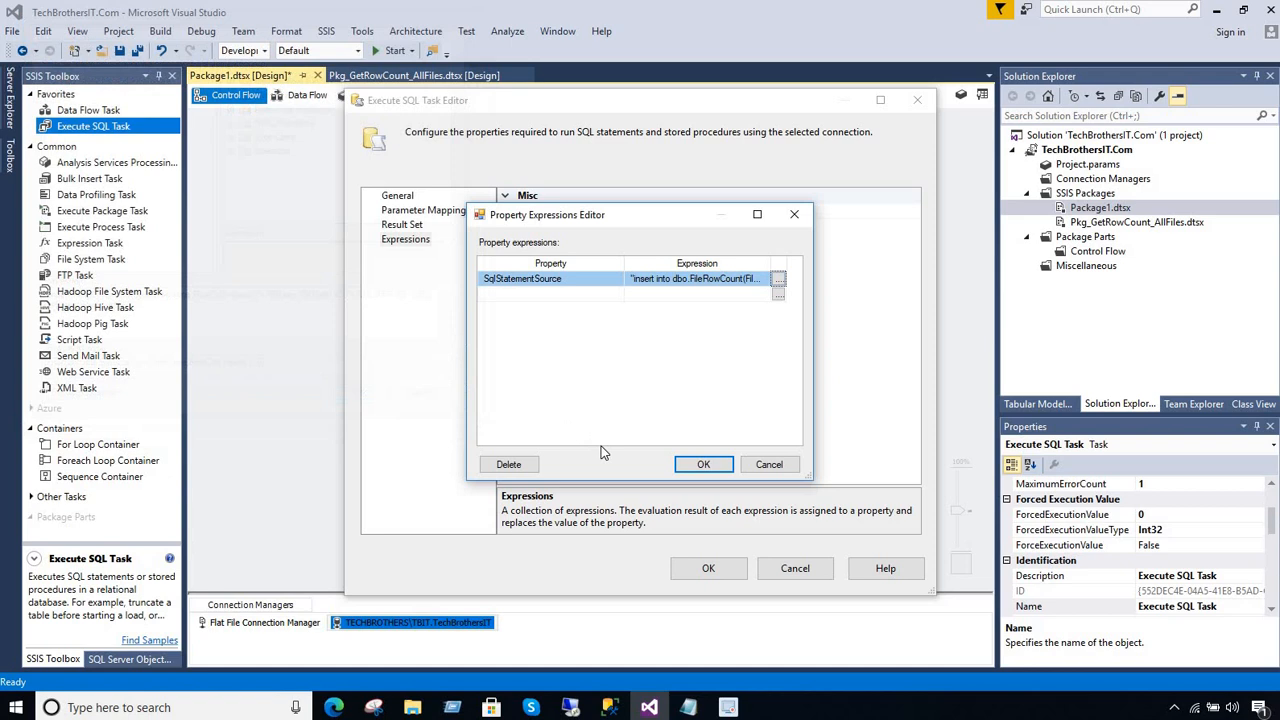
pyautogui.click(688, 470)
pyautogui.click(706, 566)
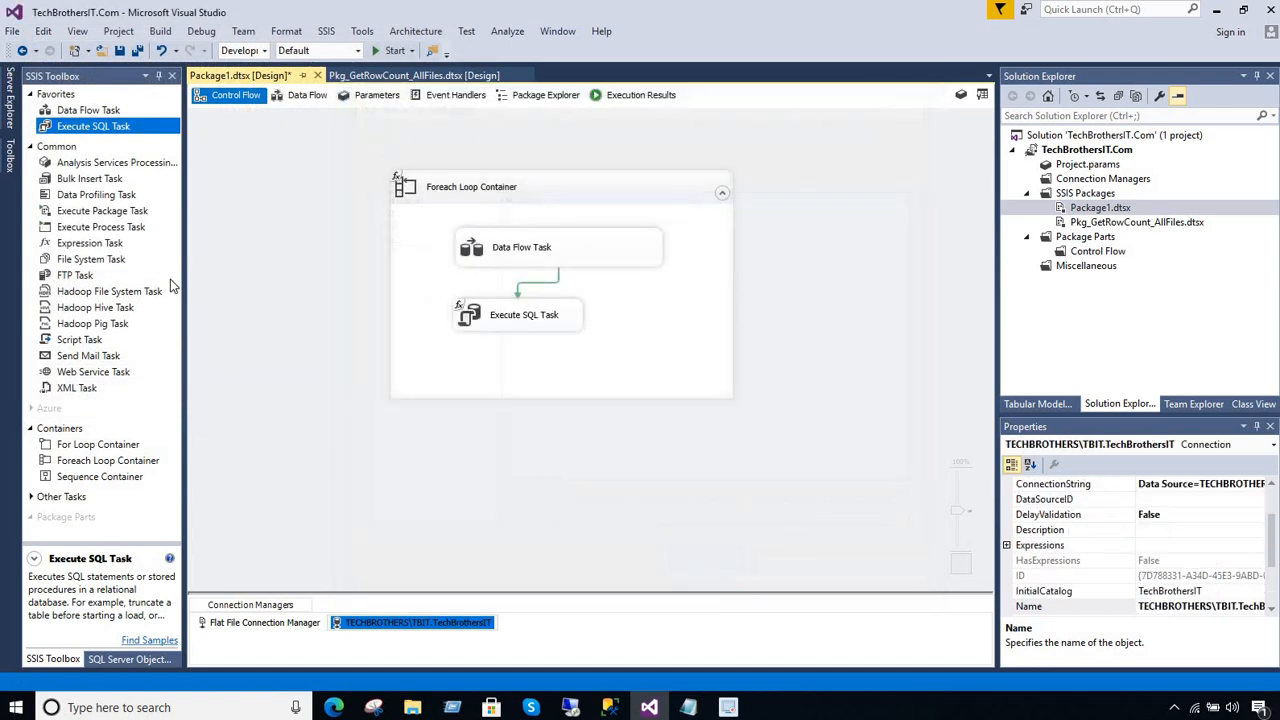
# Save Package1.dtsx and execute the package
pyautogui.click(295, 248)
pyautogui.click(137, 50)
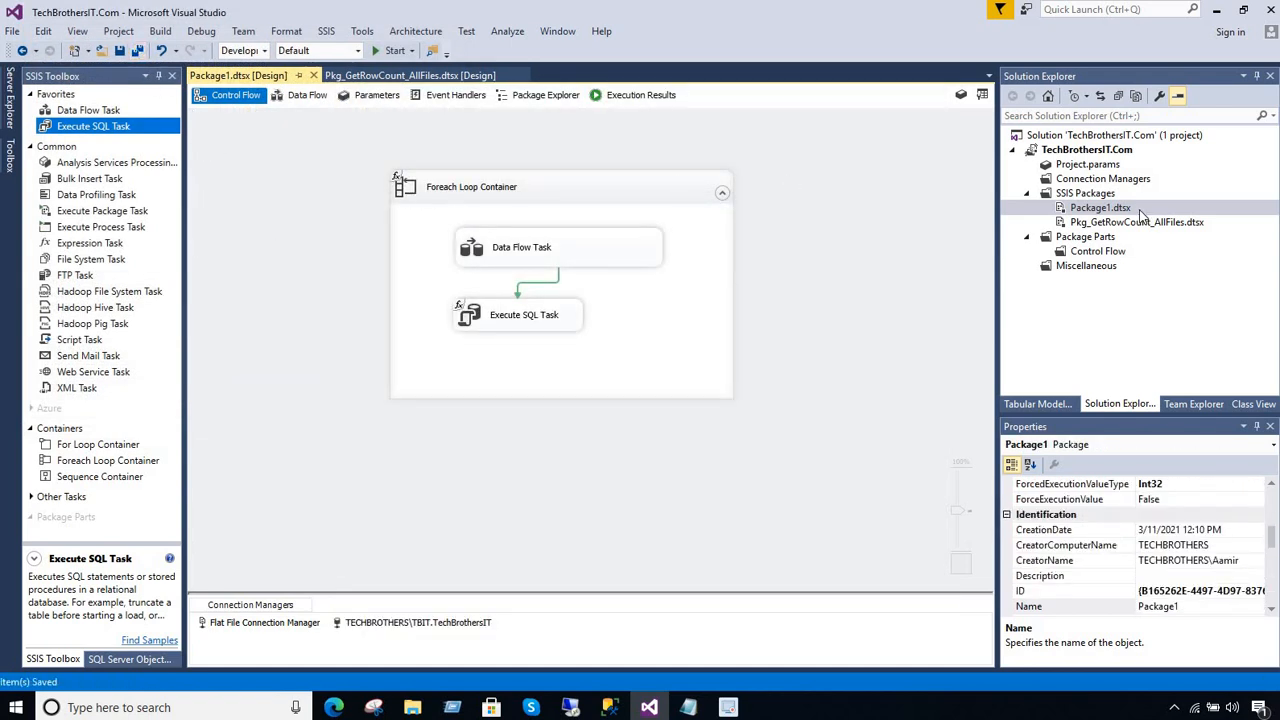
pyautogui.rightClick(1074, 214)
pyautogui.click(962, 244)
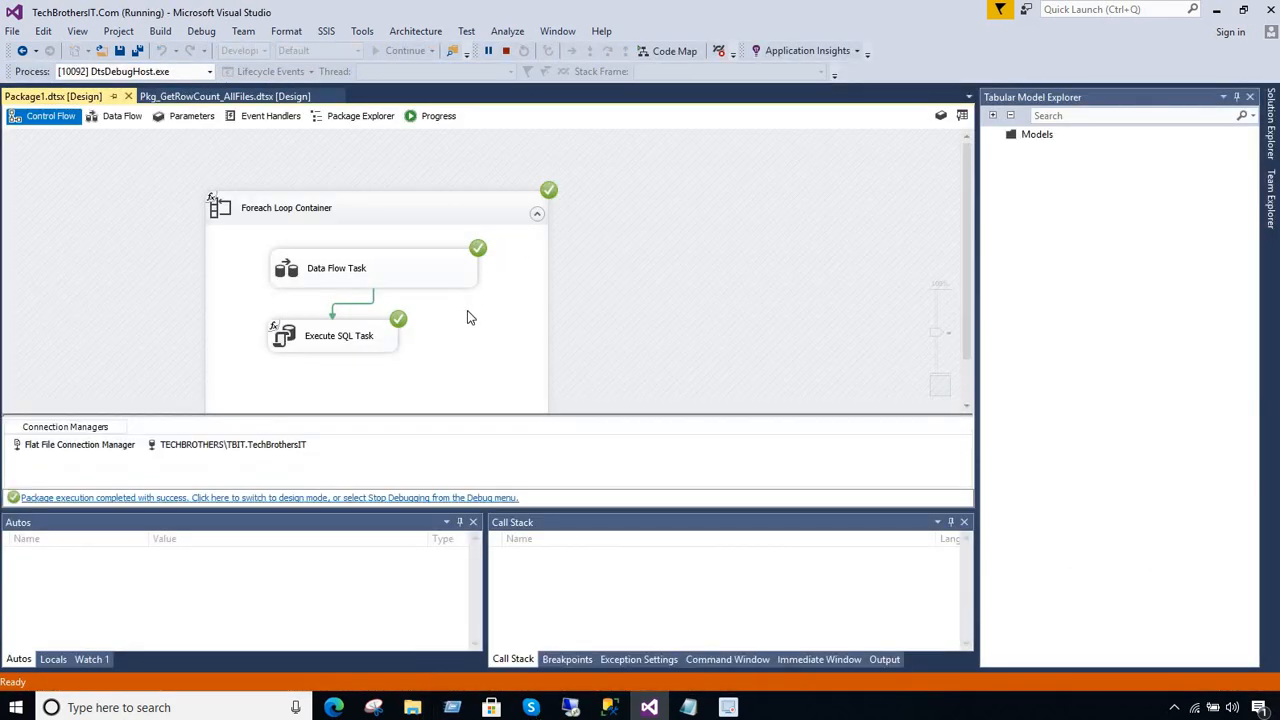
# Switch to SQLQuery1 in Management Studio and run only the Select * from dbo.FileRowCount query to check the inserted rows
pyautogui.moveTo(609, 704)
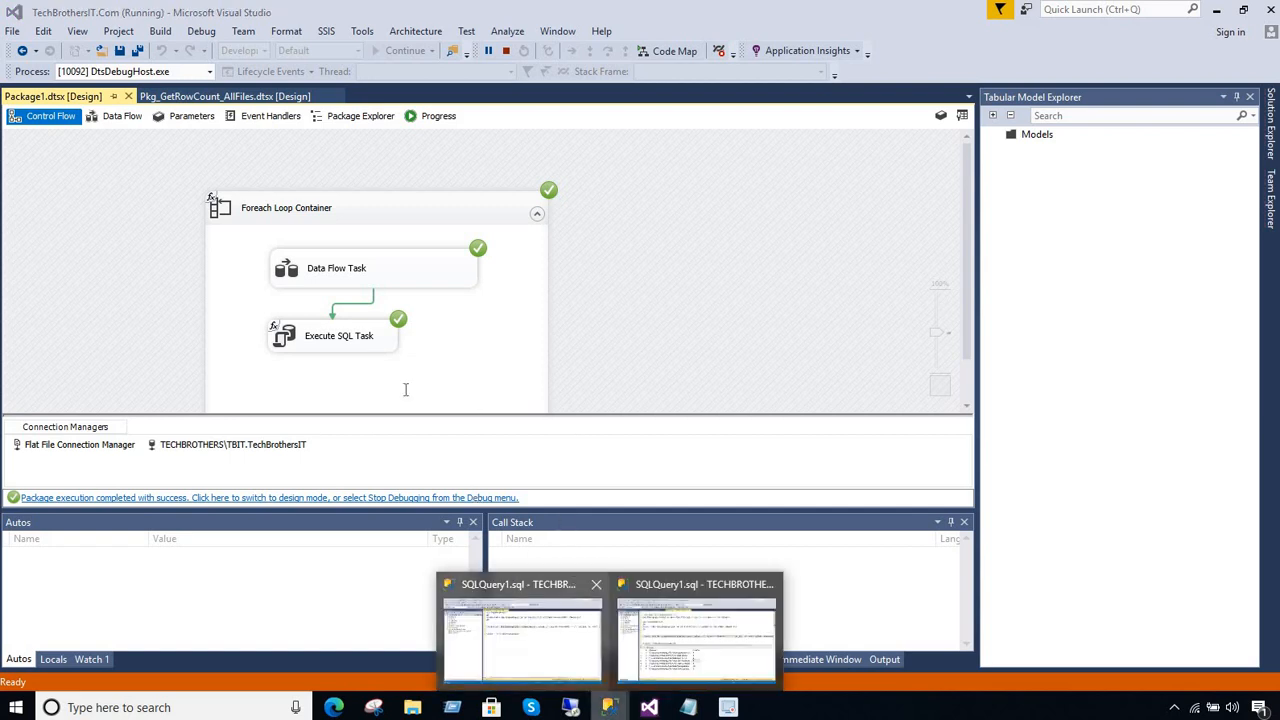
pyautogui.click(530, 625)
pyautogui.click(625, 286)
pyautogui.moveTo(643, 286); pyautogui.dragTo(174, 280)
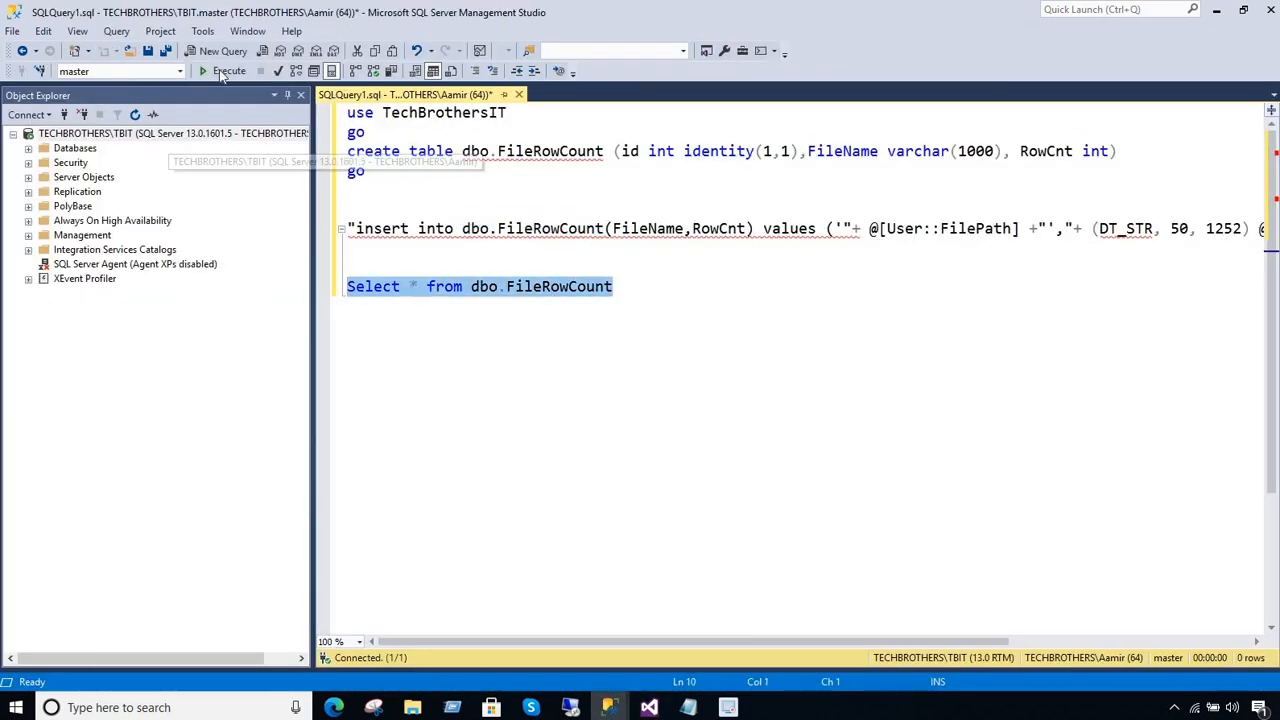
pyautogui.click(227, 71)
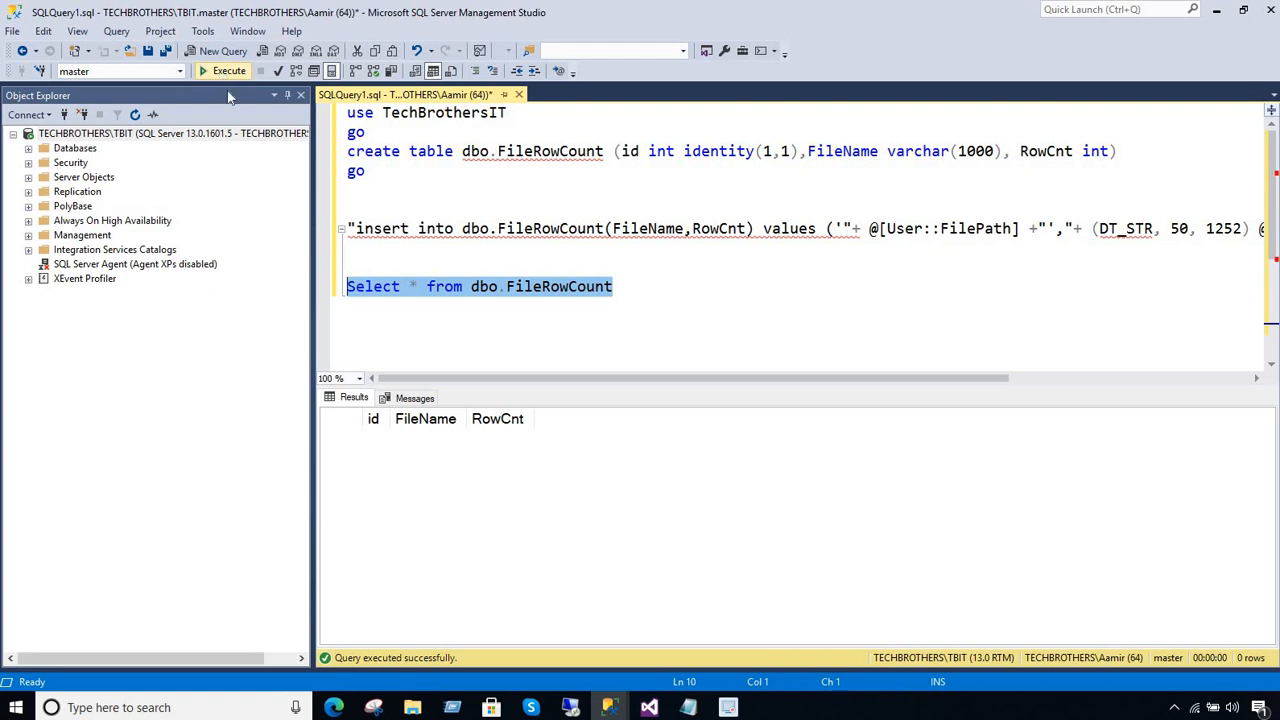
pyautogui.click(577, 287)
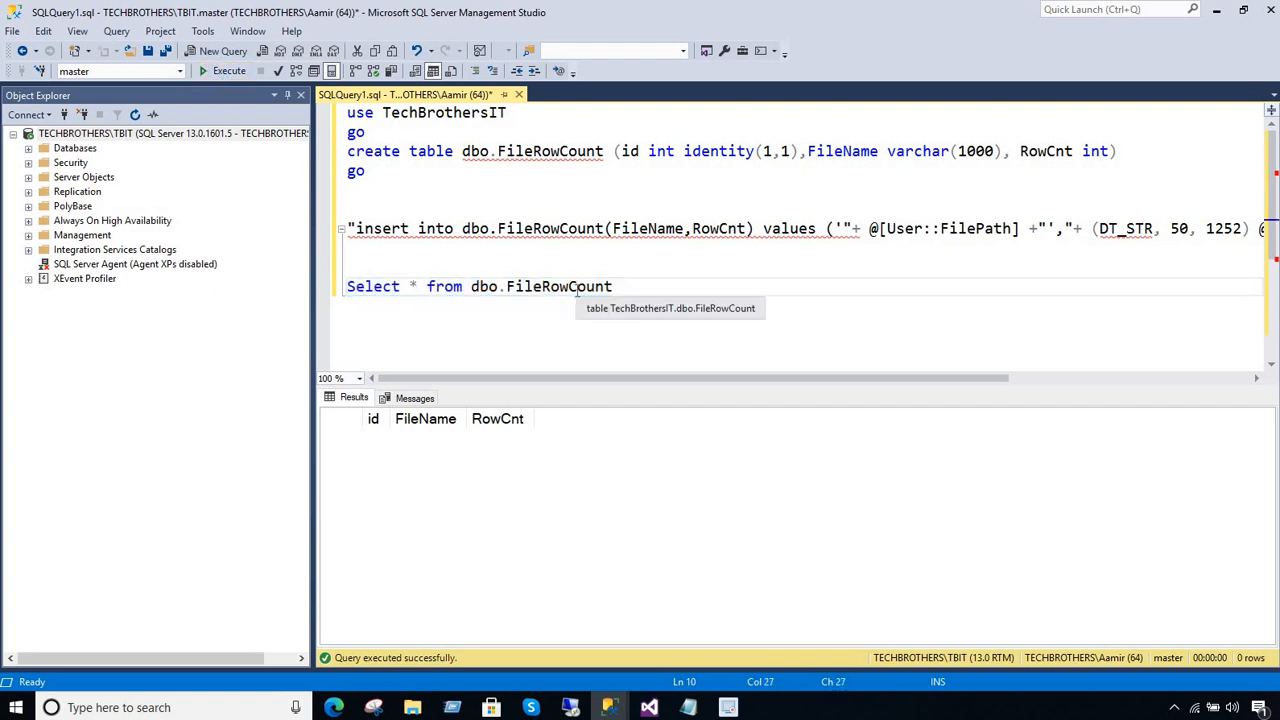
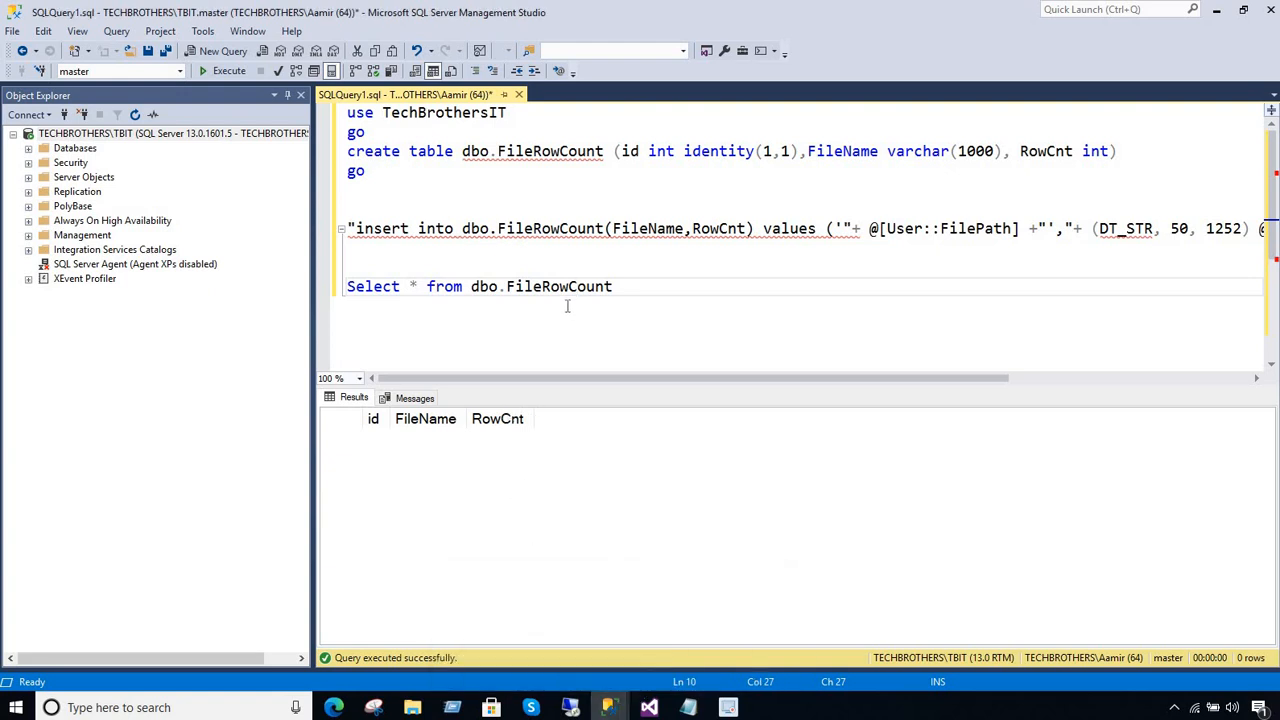
# Compare the dbo.FileRowCount query results shown in the two open Management Studio windows
pyautogui.moveTo(608, 707)
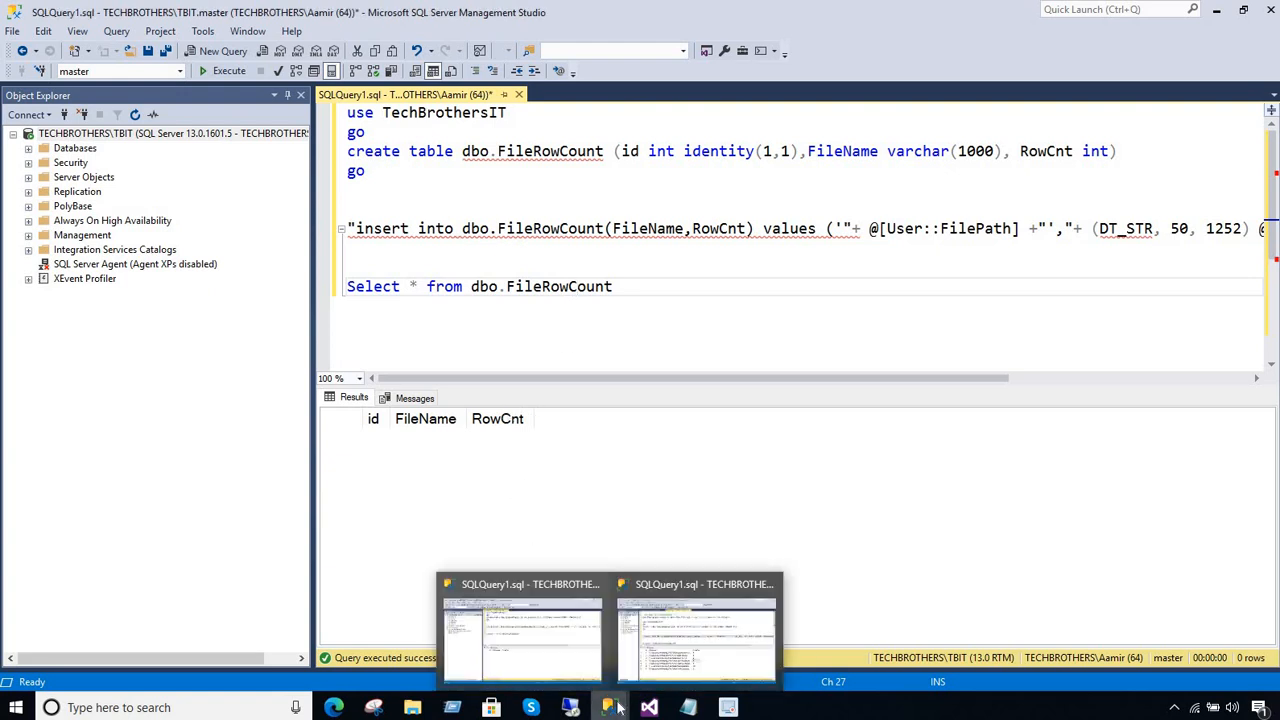
pyautogui.click(695, 657)
pyautogui.click(465, 336)
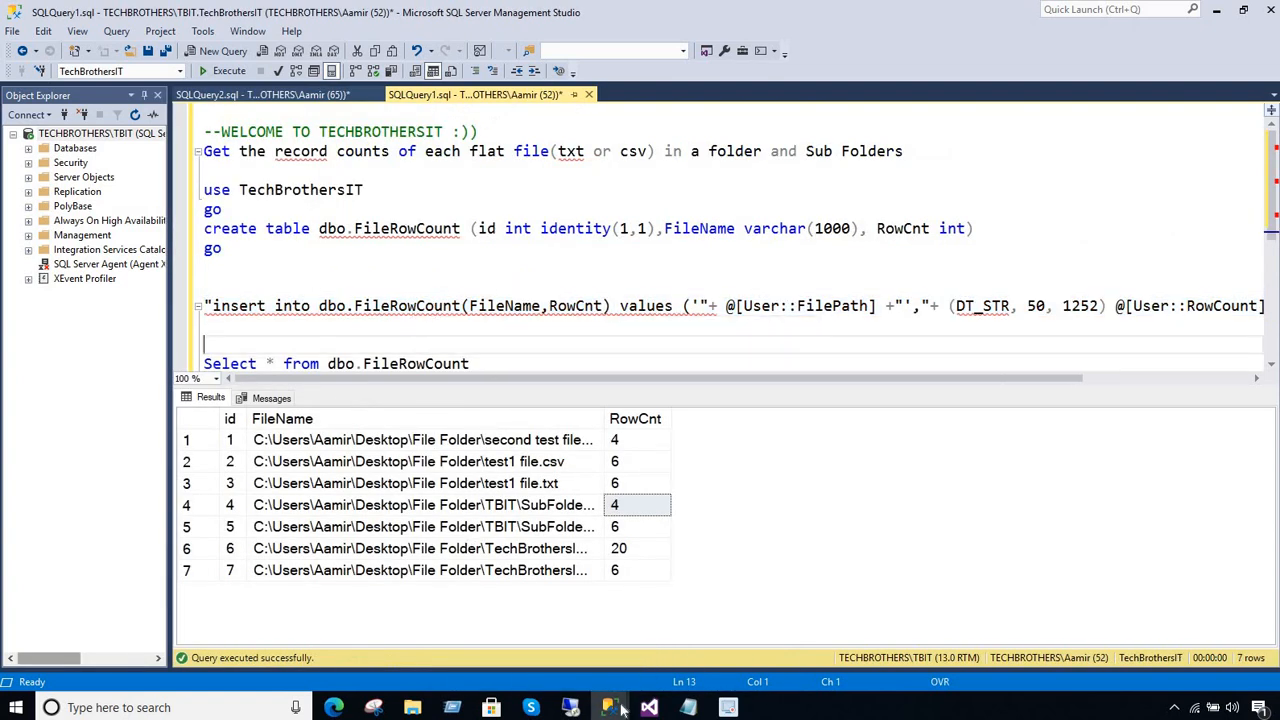
pyautogui.moveTo(608, 707)
pyautogui.click(531, 645)
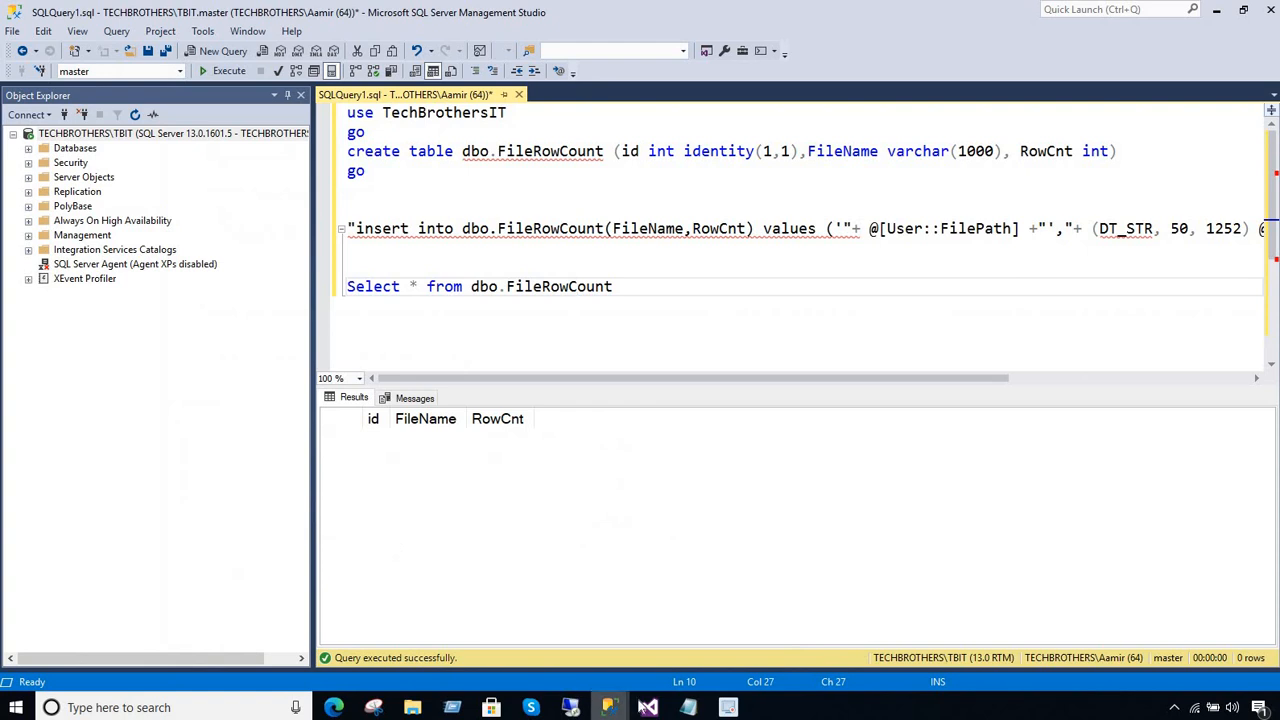
# Stop the package run in Visual Studio and copy the table name dbo.FileRowCount from the Execute SQL Task's SQLStatement
pyautogui.click(649, 707)
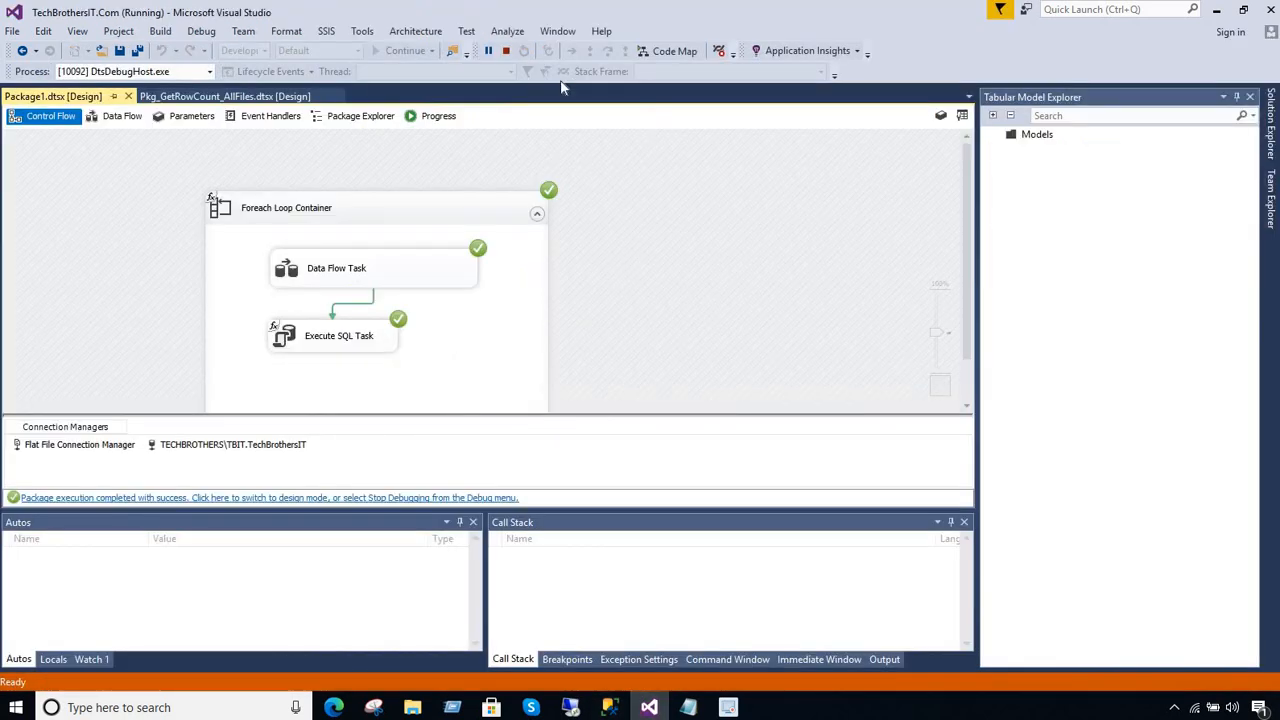
pyautogui.click(506, 51)
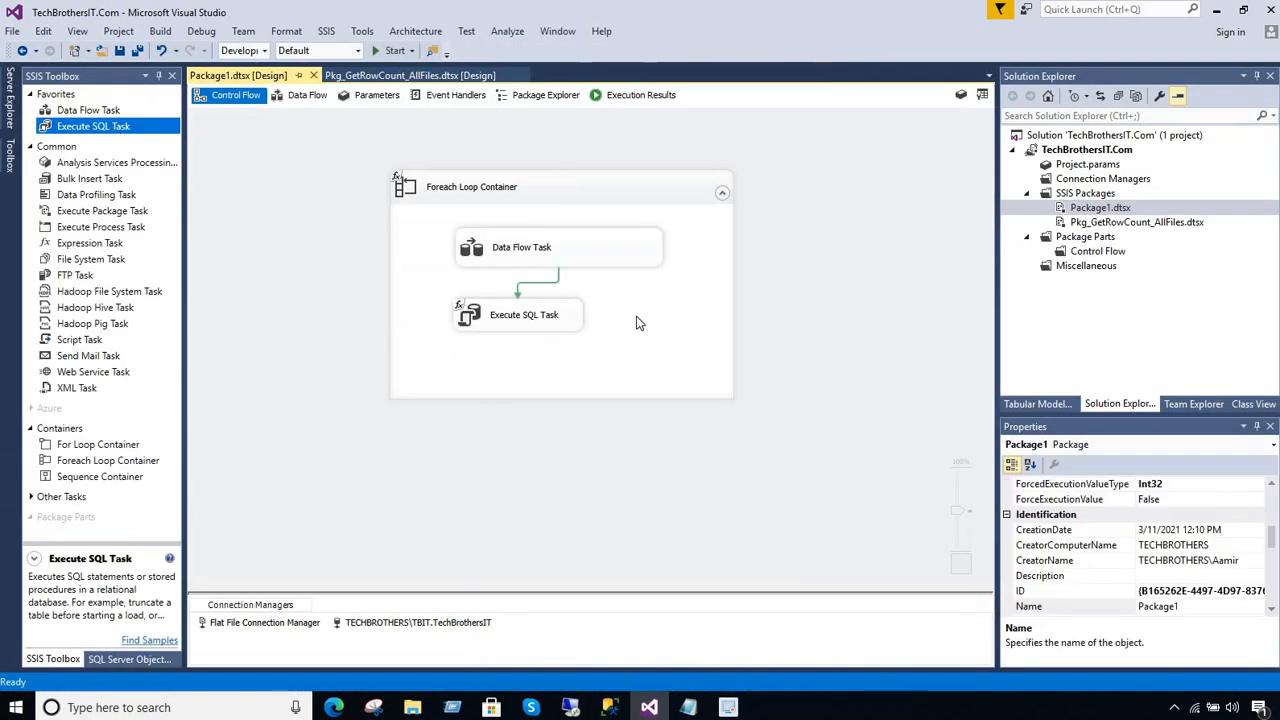
pyautogui.doubleClick(563, 318)
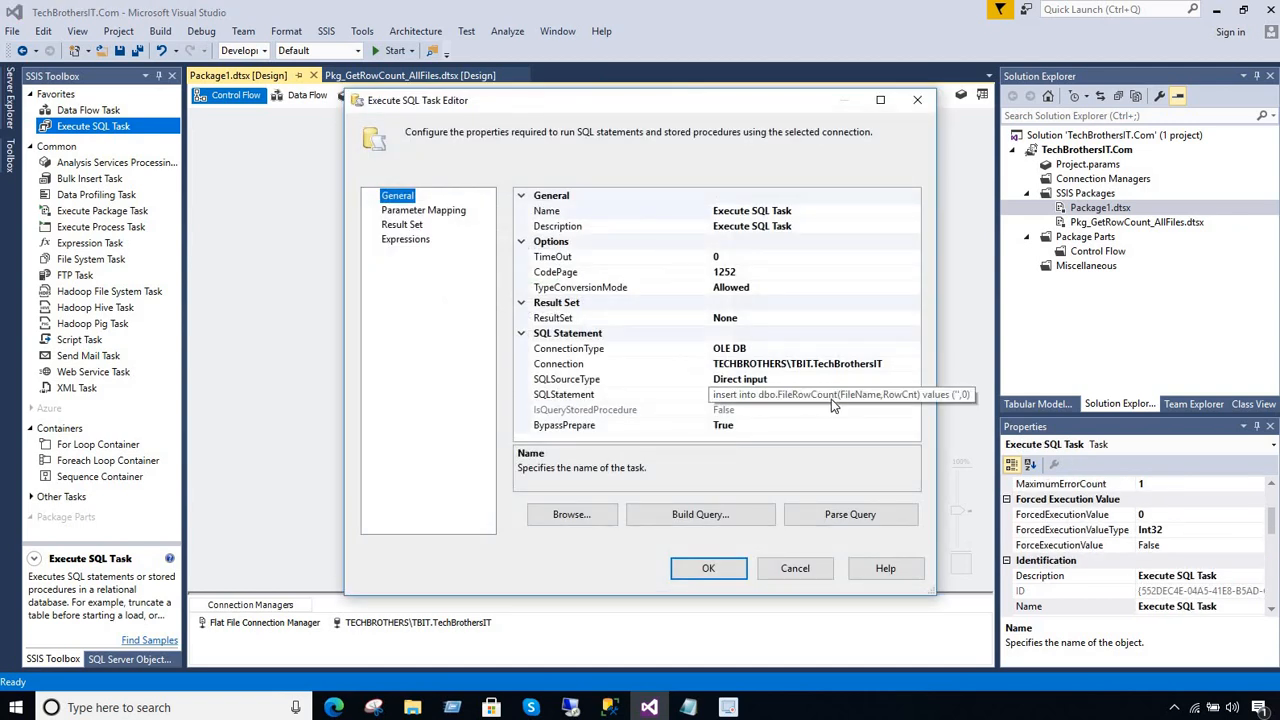
pyautogui.click(831, 399)
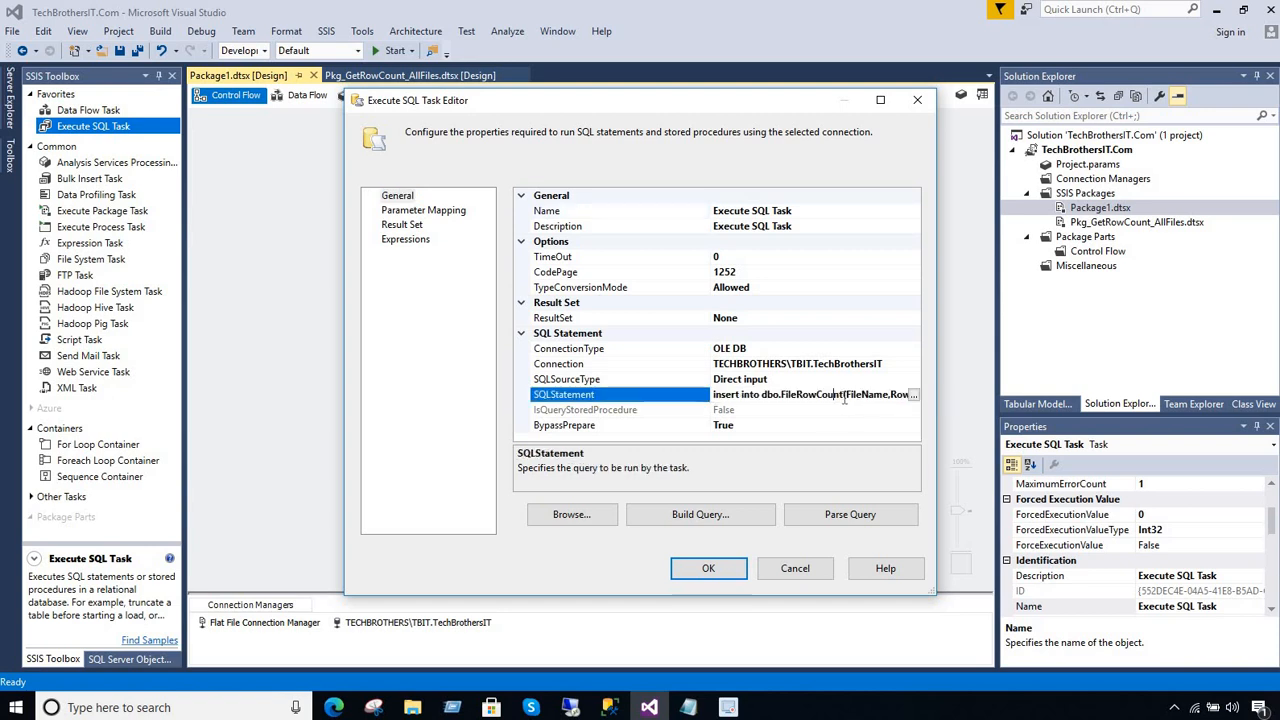
pyautogui.moveTo(797, 396); pyautogui.dragTo(766, 396)
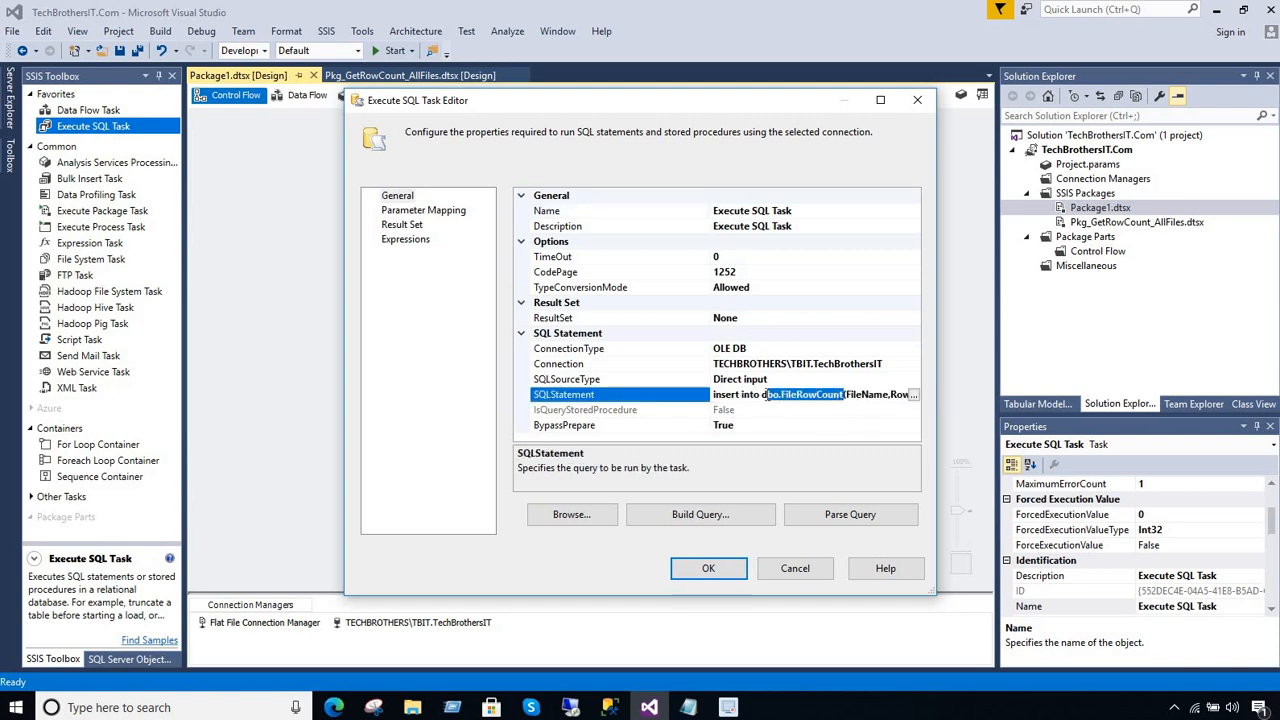
pyautogui.rightClick(767, 400)
pyautogui.click(790, 447)
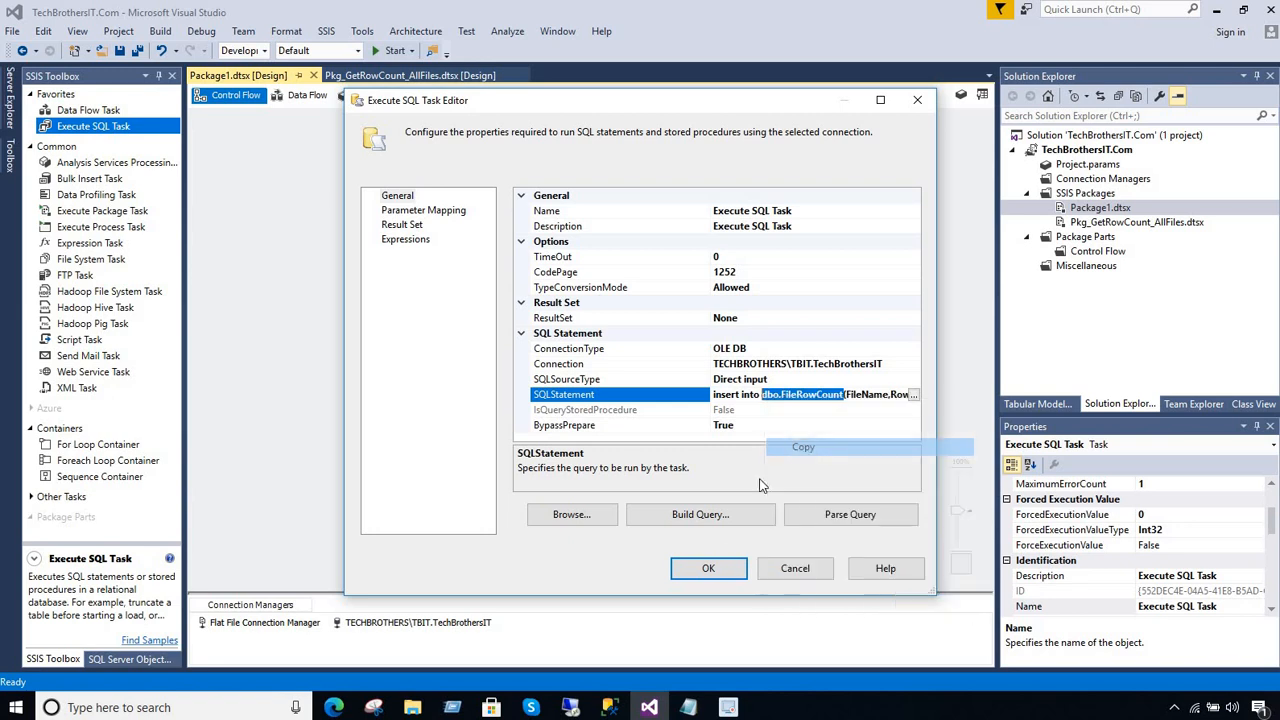
pyautogui.click(708, 568)
# Switch to Management Studio and review the create table, insert and select statements in the single-query window's SQLQuery1
pyautogui.moveTo(609, 707)
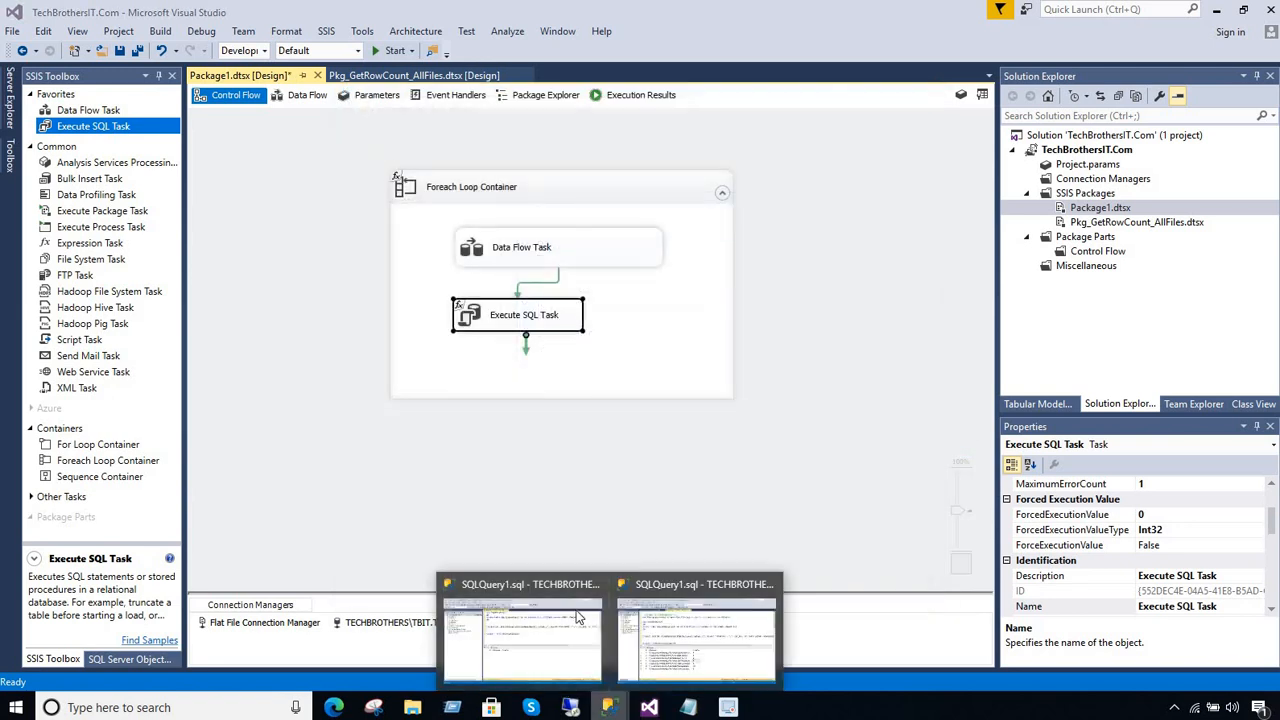
pyautogui.click(580, 638)
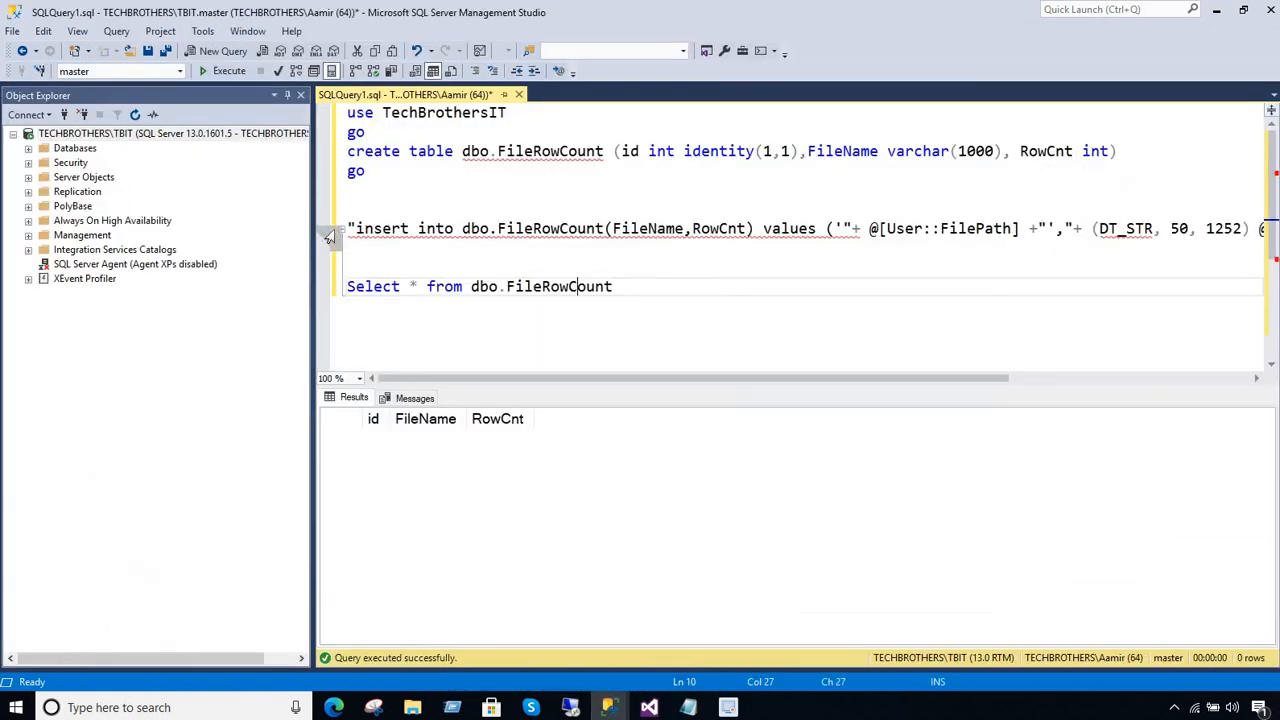
pyautogui.click(435, 175)
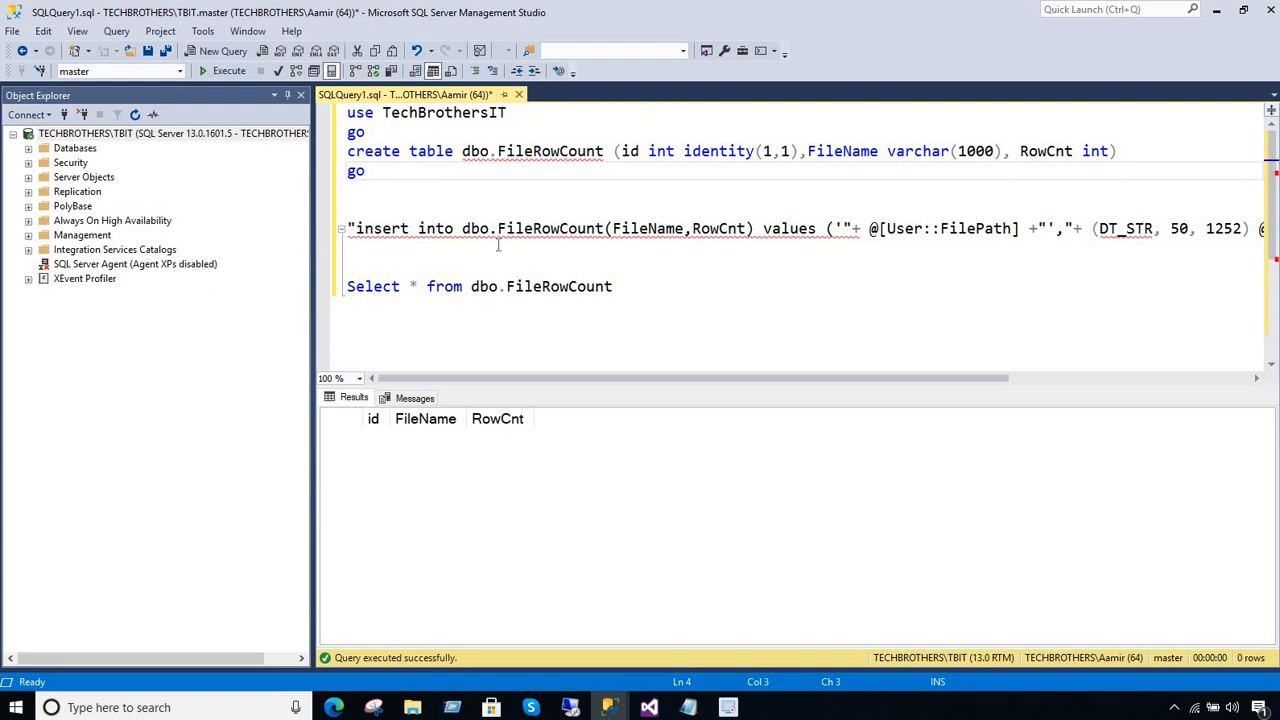
pyautogui.click(683, 289)
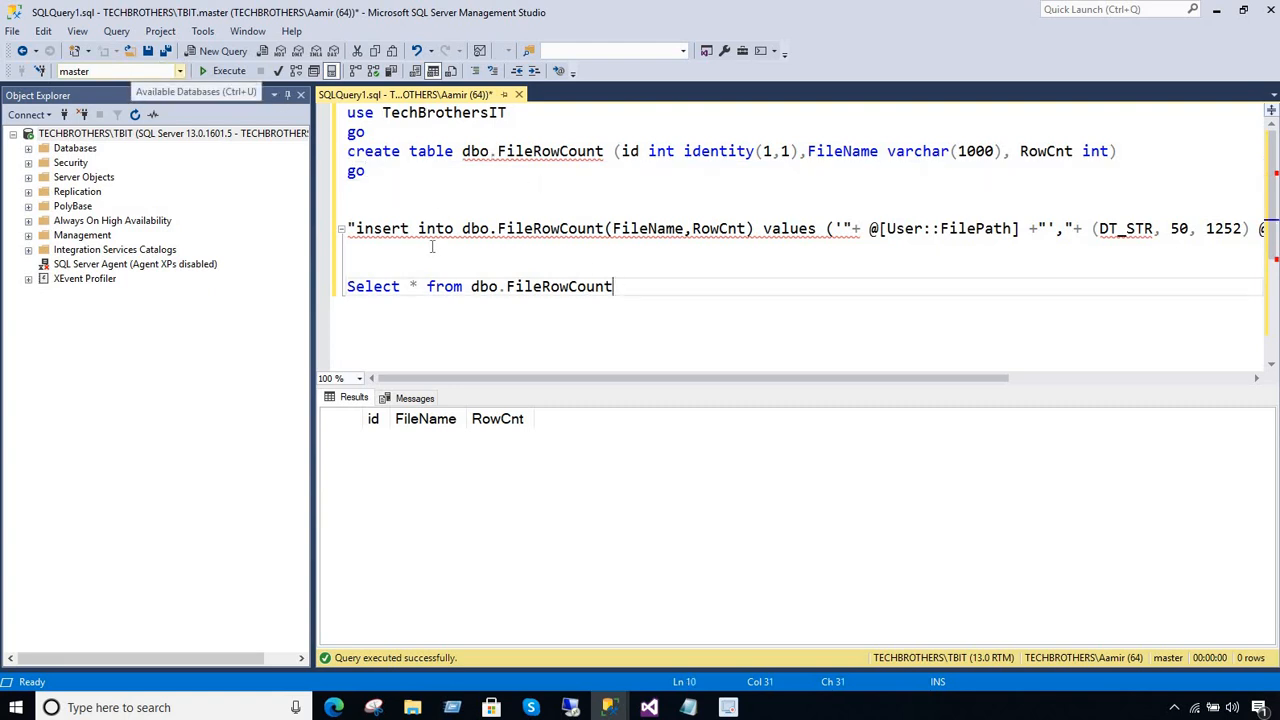
pyautogui.click(610, 706)
pyautogui.click(565, 618)
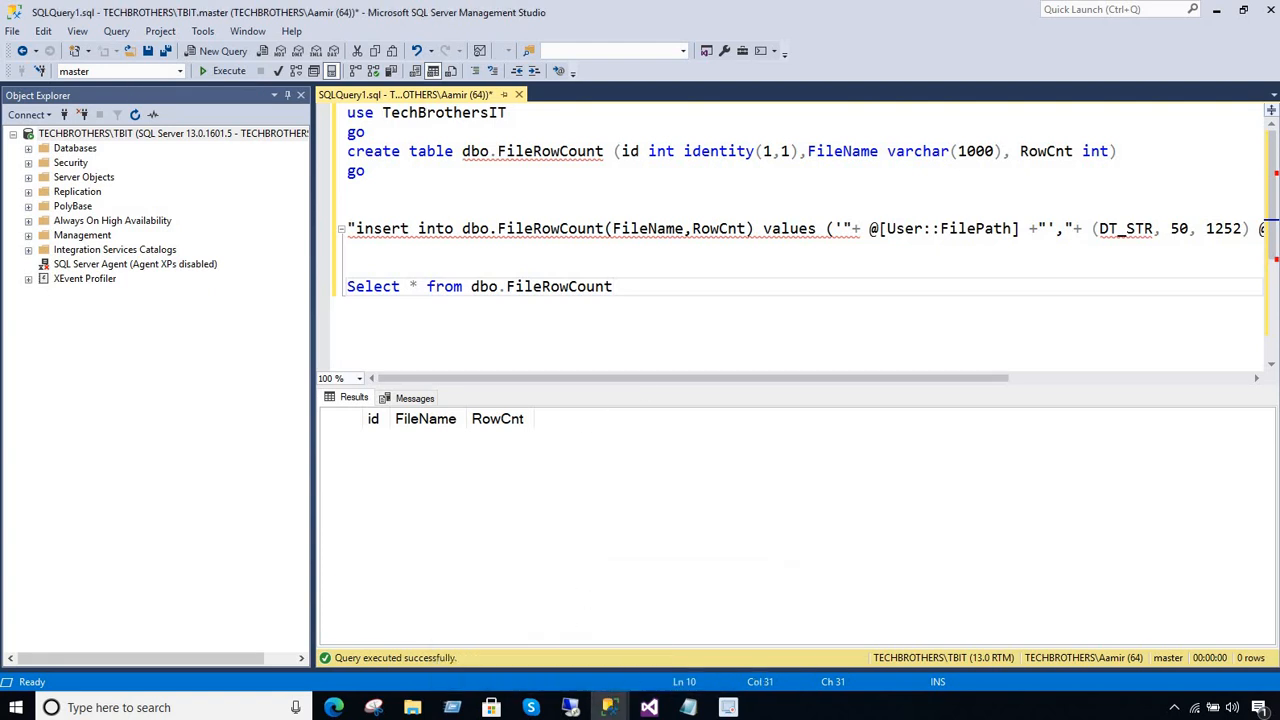
# Switch to SQLQuery2 in the other Management Studio window and run only the Select * from dbo.FileRowCnt query
pyautogui.click(610, 706)
pyautogui.click(697, 629)
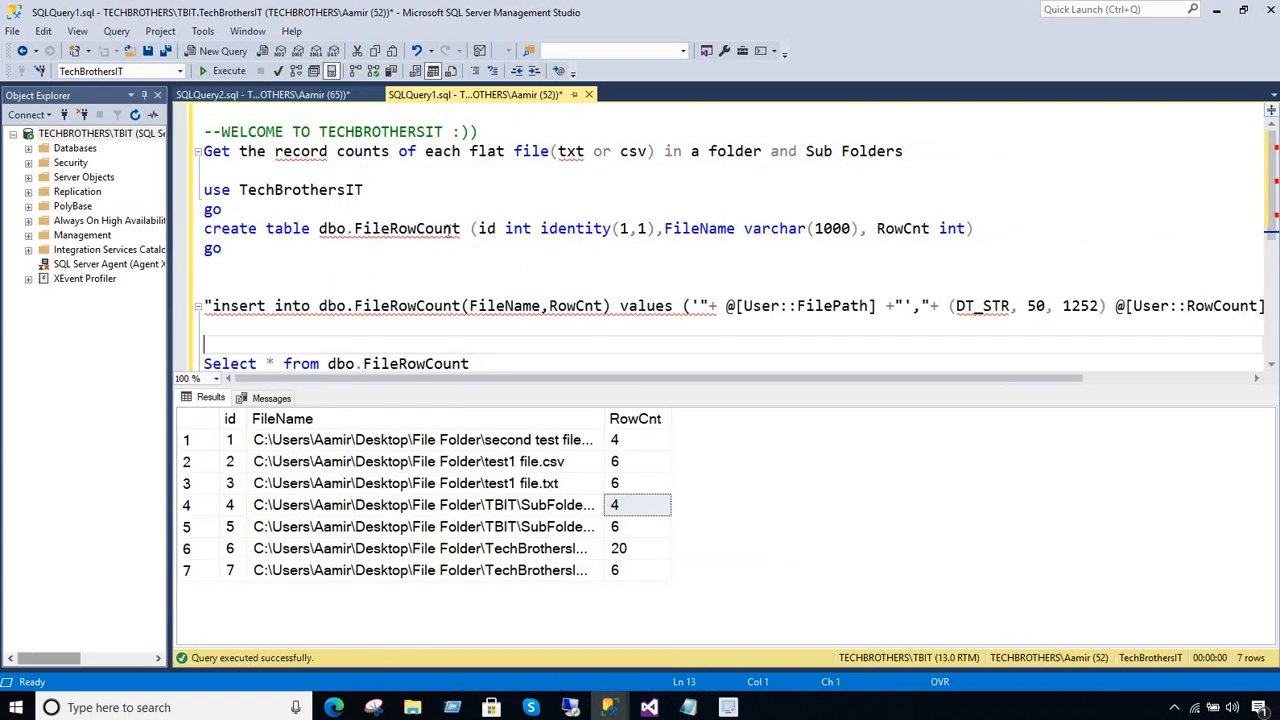
pyautogui.click(314, 97)
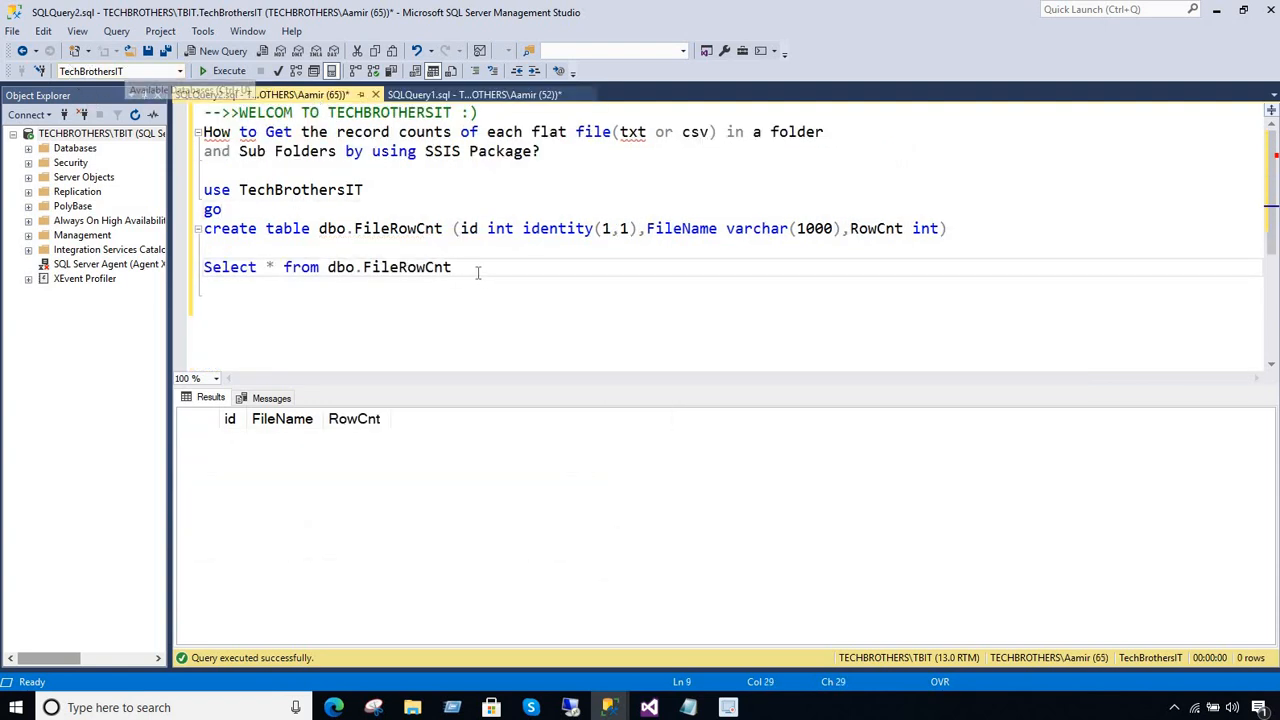
pyautogui.moveTo(452, 267); pyautogui.dragTo(185, 224)
pyautogui.click(224, 71)
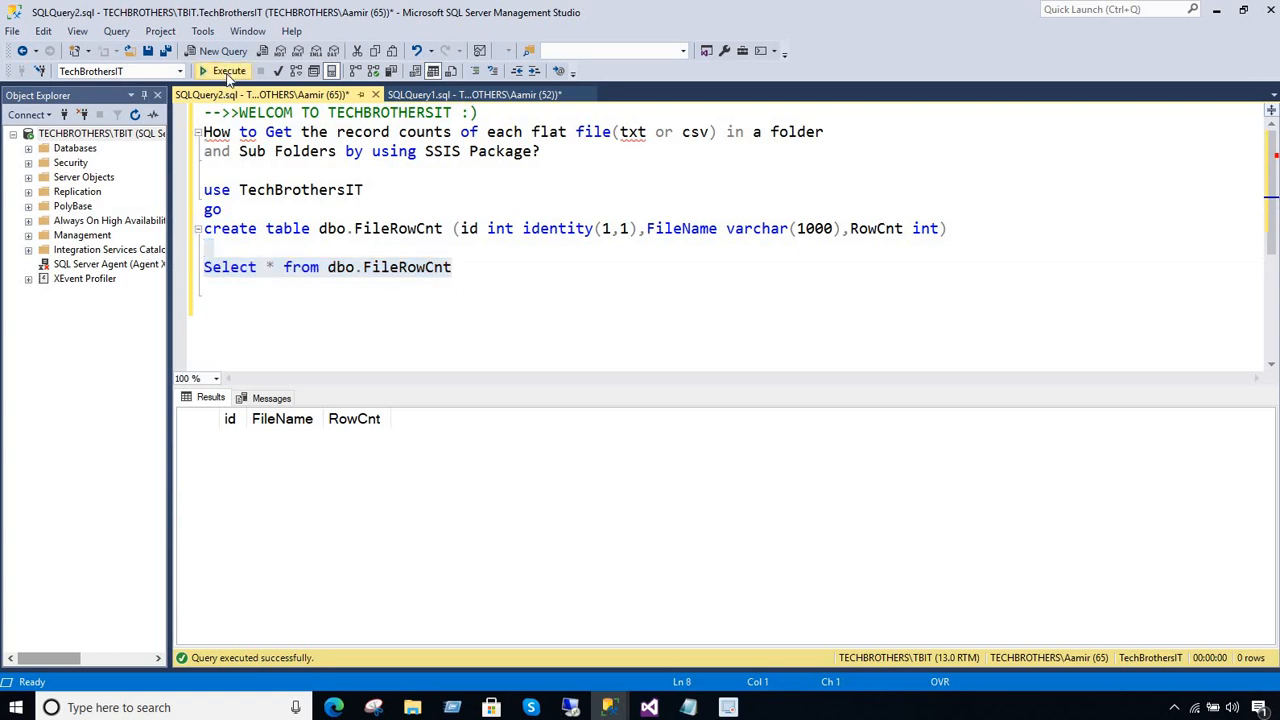
# Replace the table in SQLQuery2's select query with the copied dbo.FileRowCount, run only that query, and enlarge the results pane
pyautogui.moveTo(452, 267); pyautogui.dragTo(328, 267)
pyautogui.hotkey('ctrl', 'v')
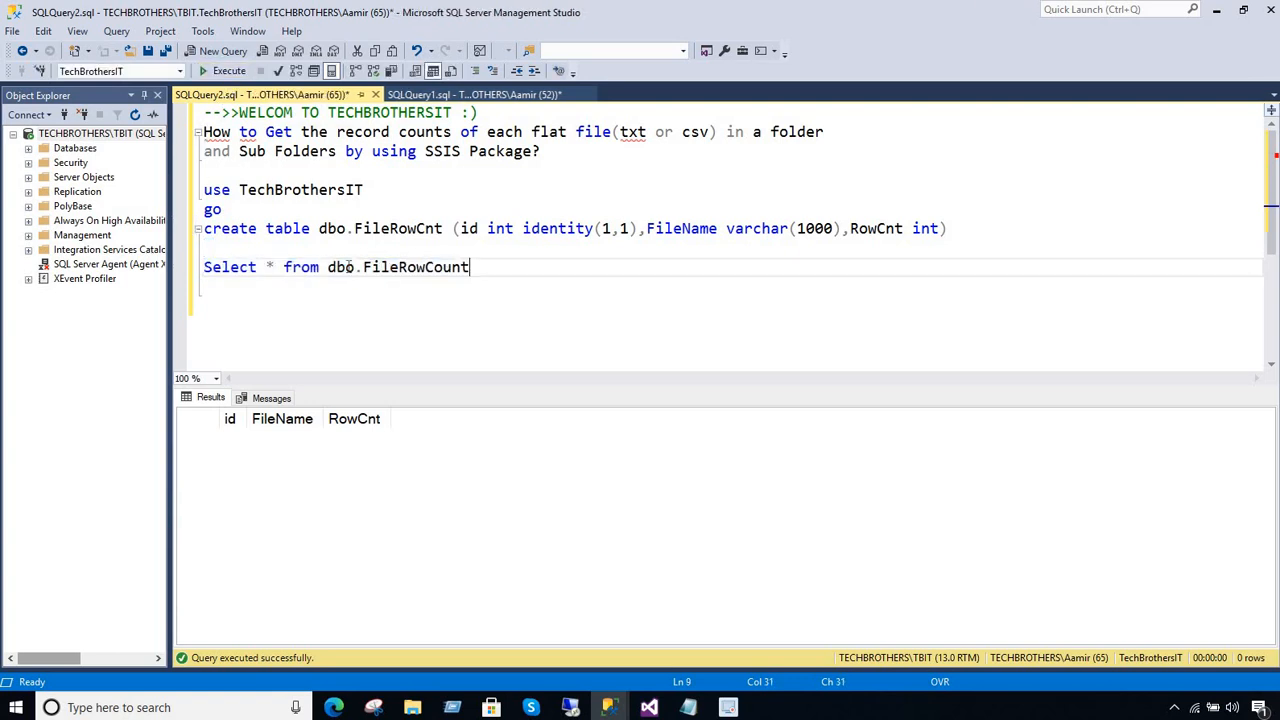
pyautogui.moveTo(477, 267); pyautogui.dragTo(206, 247)
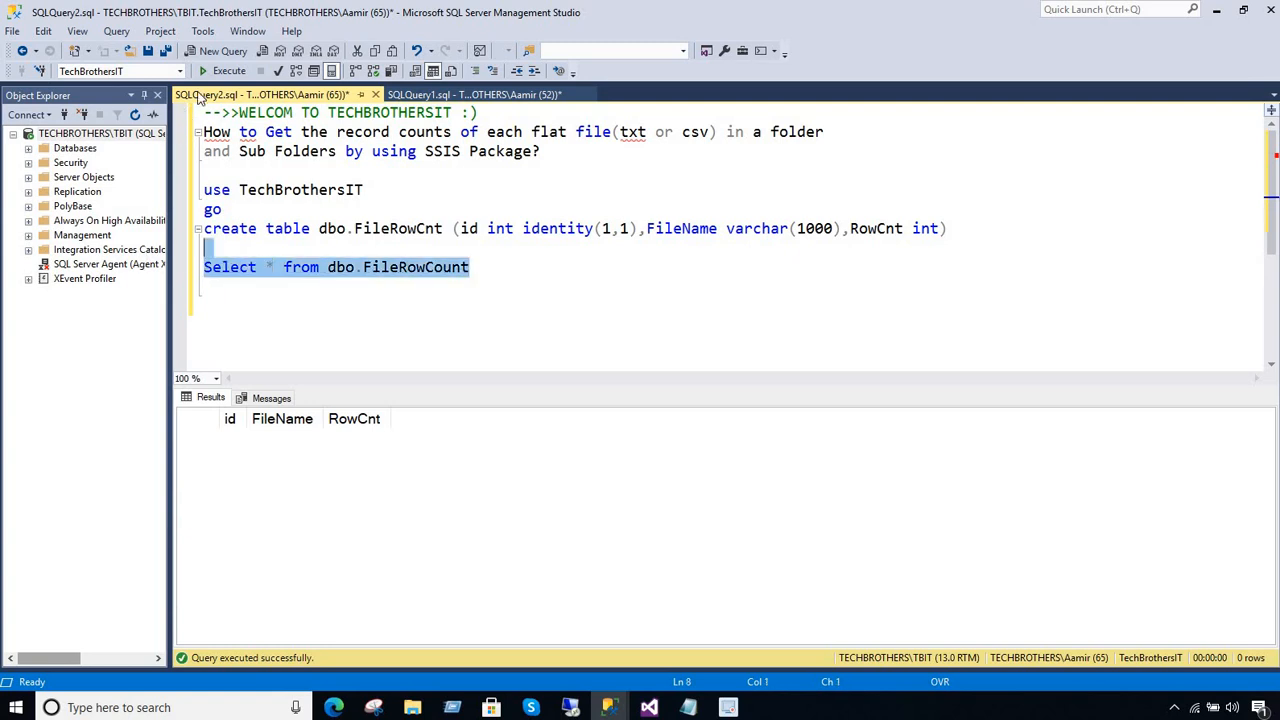
pyautogui.click(241, 70)
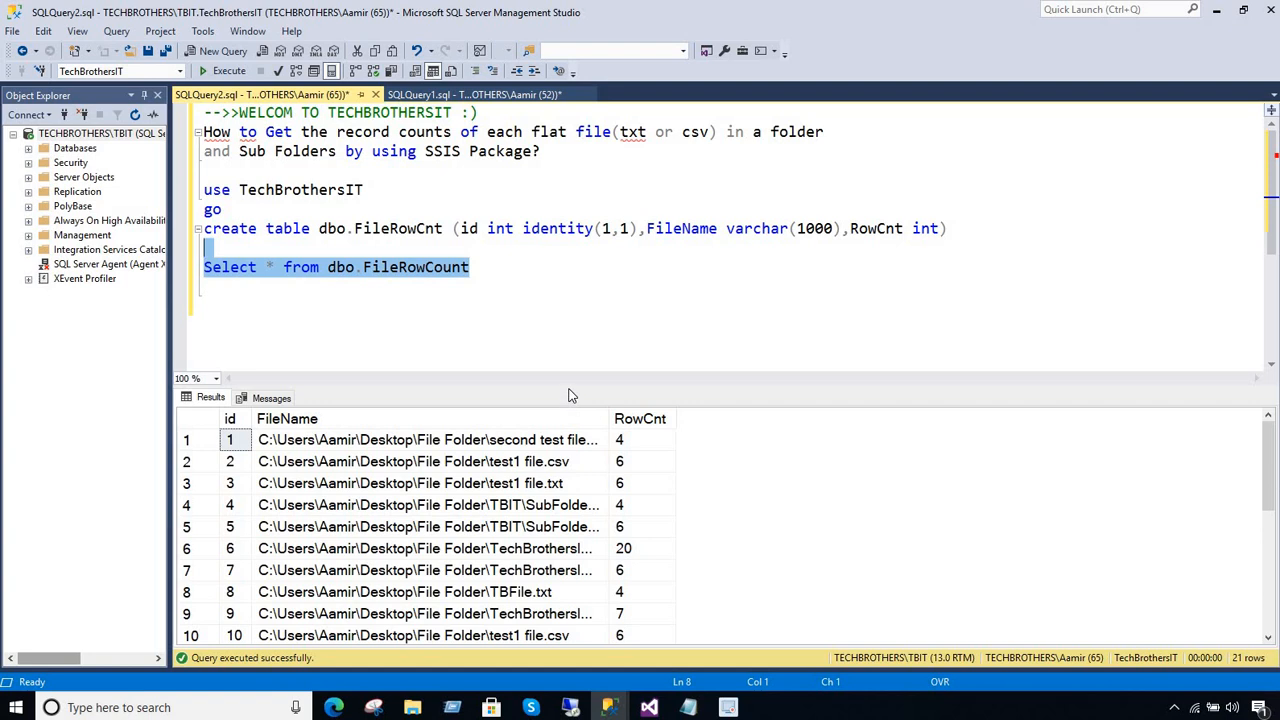
pyautogui.moveTo(569, 387); pyautogui.dragTo(569, 323)
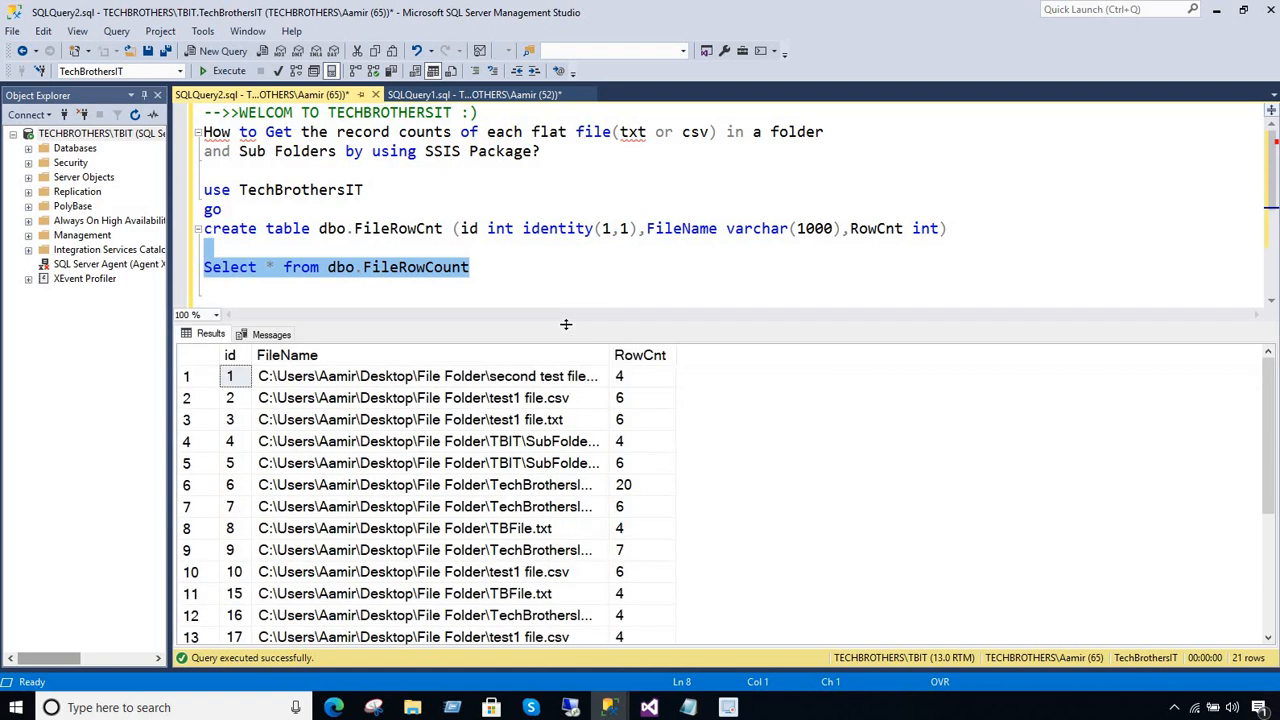
# Add the statement truncate table dbo.FileRowCount below the select query, leaving one blank line between them
pyautogui.moveTo(469, 267); pyautogui.dragTo(338, 272)
pyautogui.rightClick(338, 260)
pyautogui.press('Escape')
pyautogui.click(485, 270)
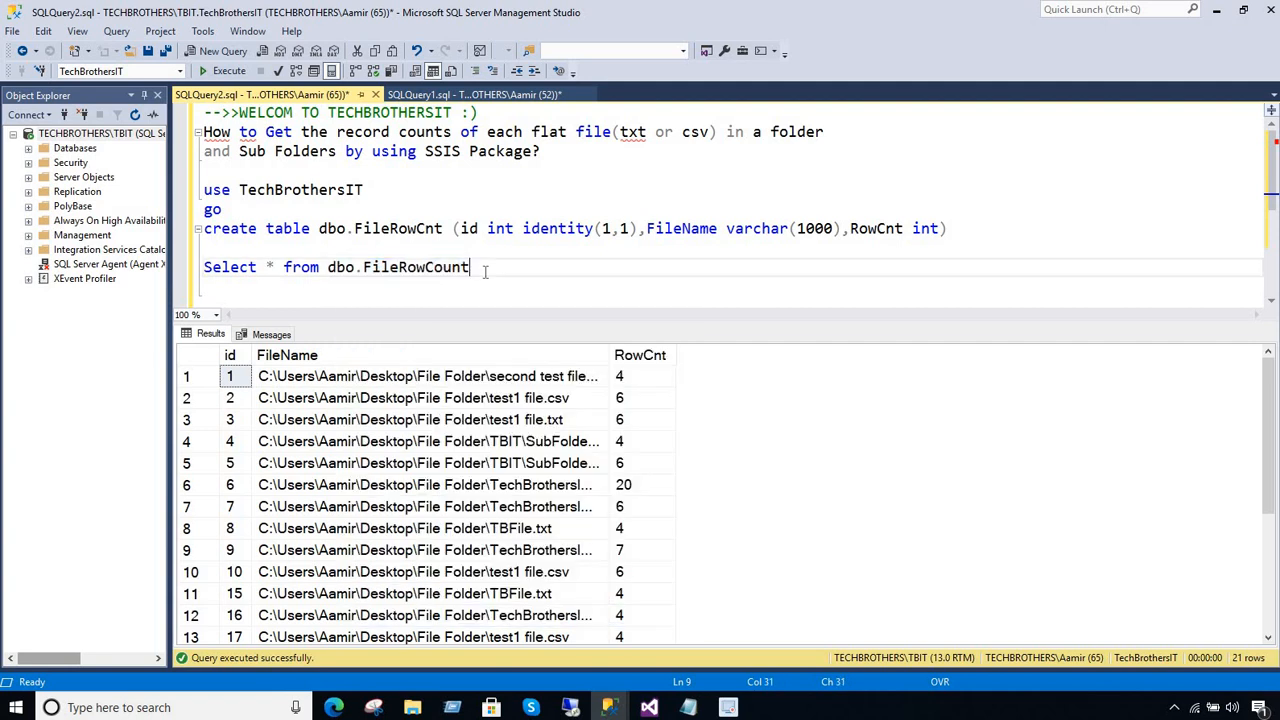
pyautogui.press('Return')
pyautogui.press('Return')
pyautogui.write('truncat')
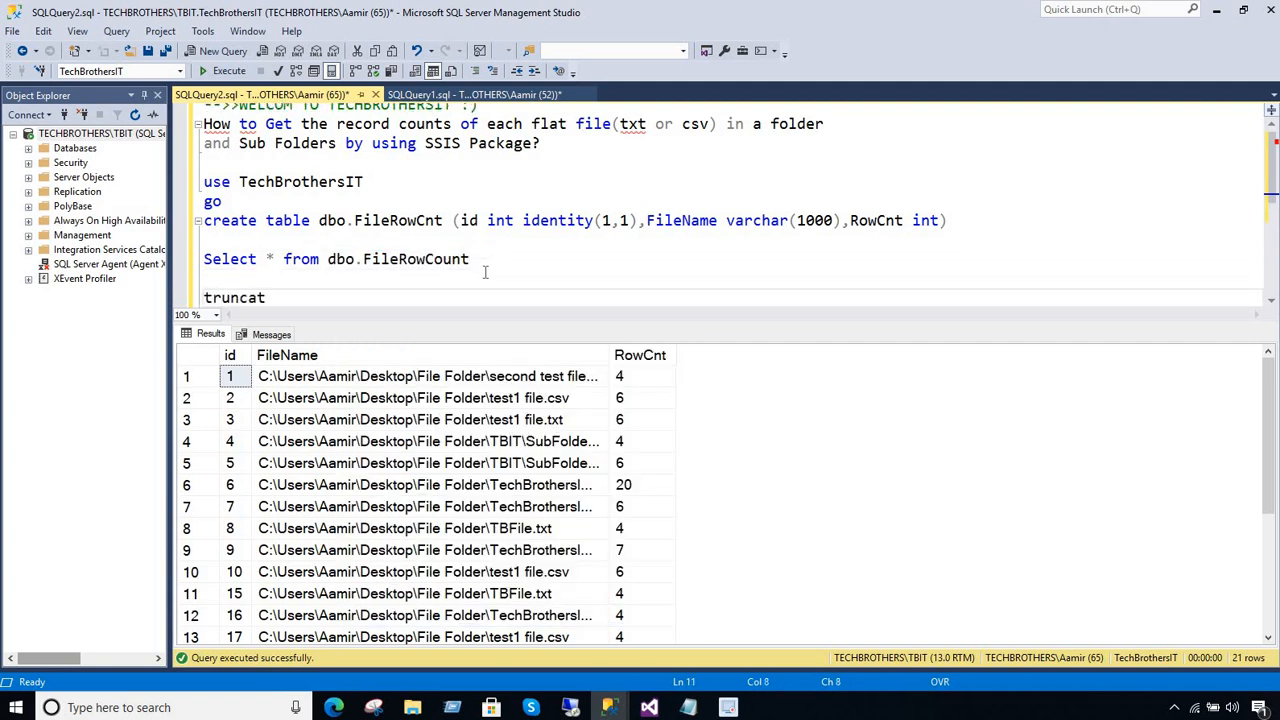
pyautogui.write('e table')
pyautogui.hotkey('ctrl', 'v')
pyautogui.click(487, 275)
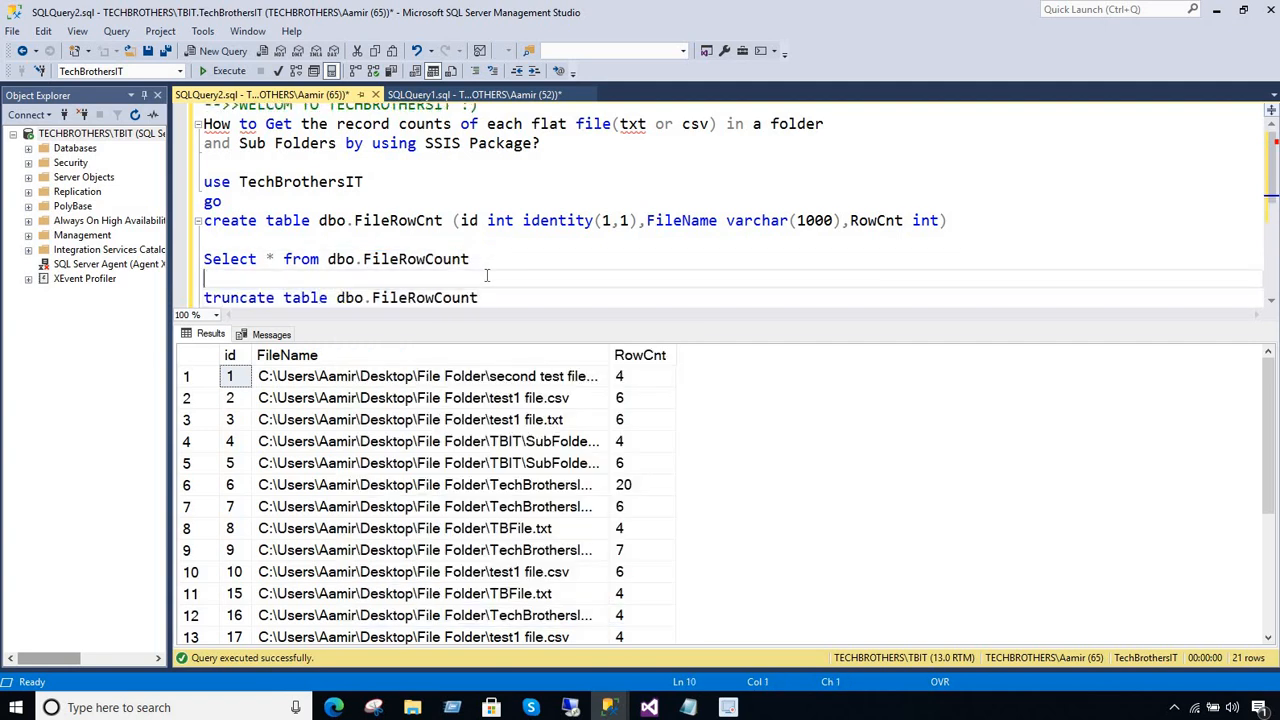
# Run only the truncate statement to empty dbo.FileRowCount and rerun only the select query to check the table
pyautogui.moveTo(502, 300); pyautogui.dragTo(80, 296)
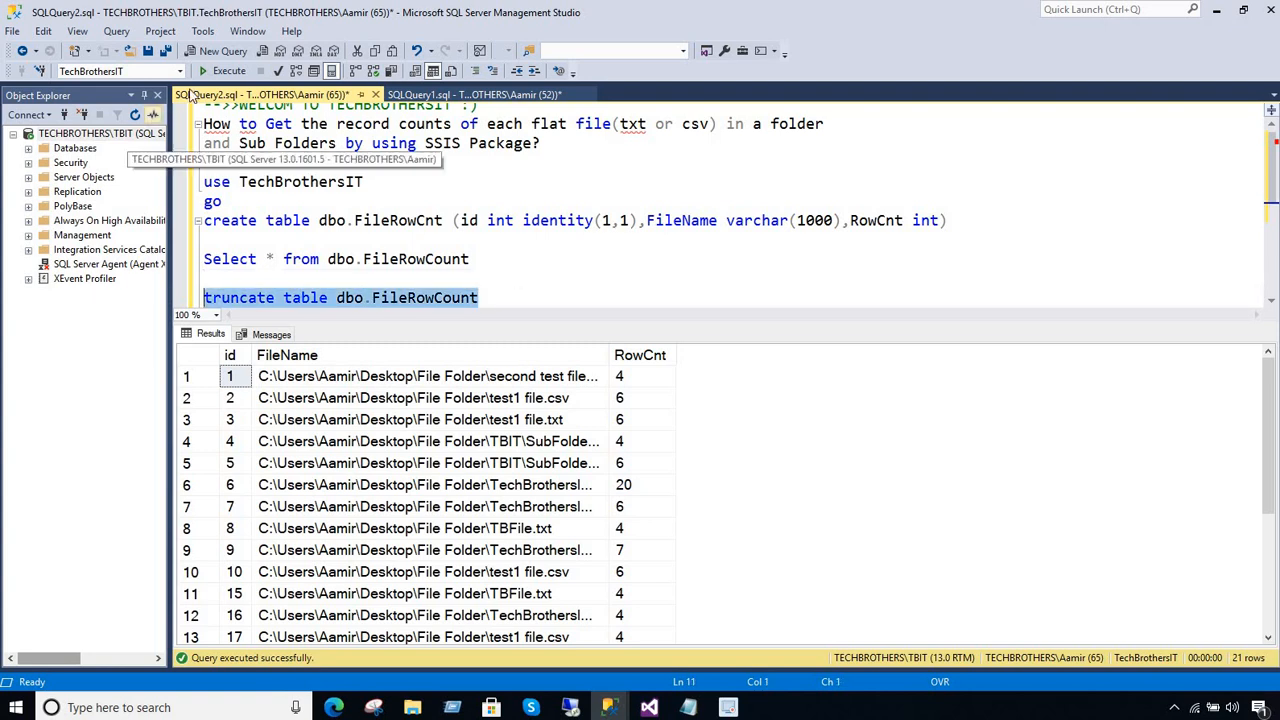
pyautogui.click(226, 72)
pyautogui.click(459, 279)
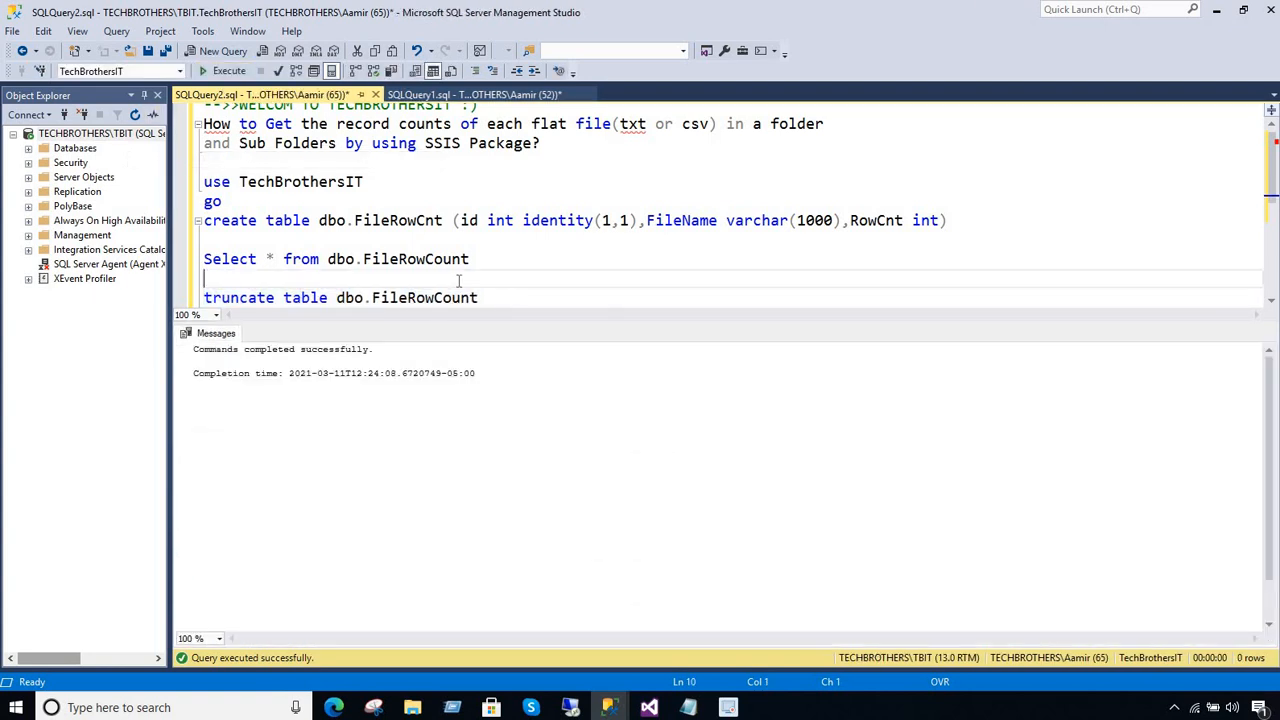
pyautogui.moveTo(470, 259); pyautogui.dragTo(203, 259)
pyautogui.press('F5')
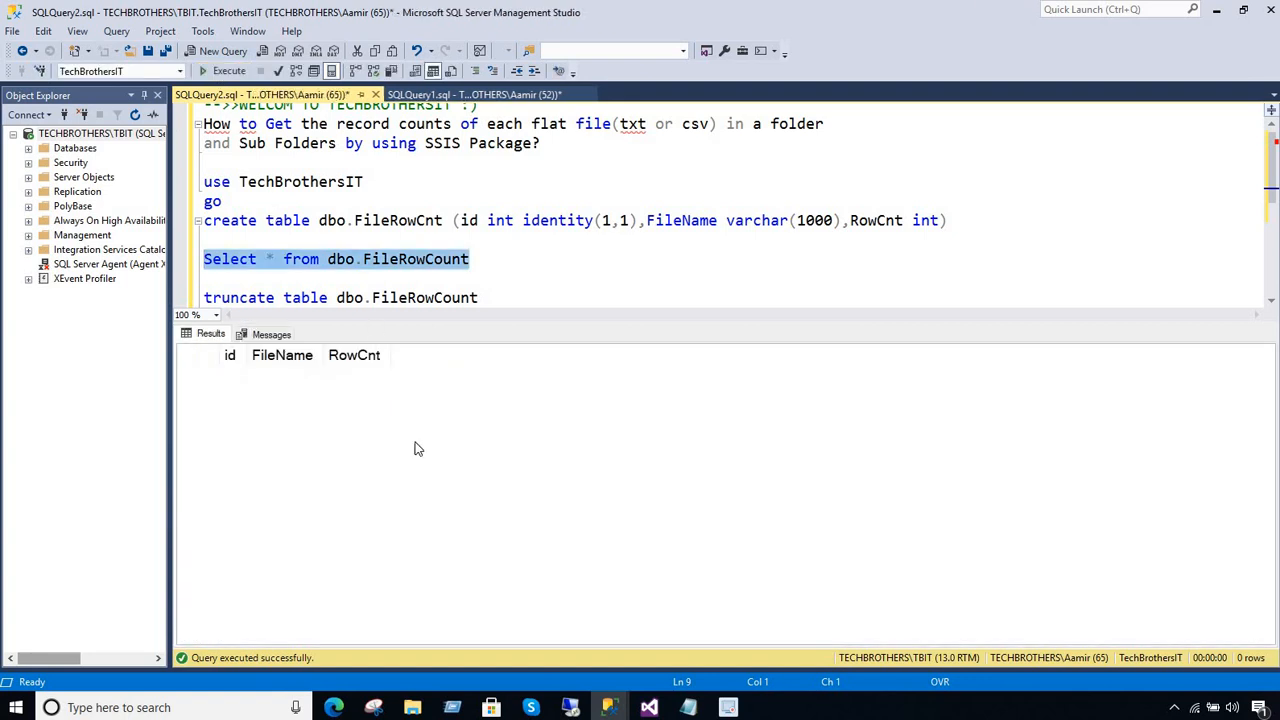
# Switch to Visual Studio and execute Package1.dtsx again from the solution's SSIS packages
pyautogui.click(649, 707)
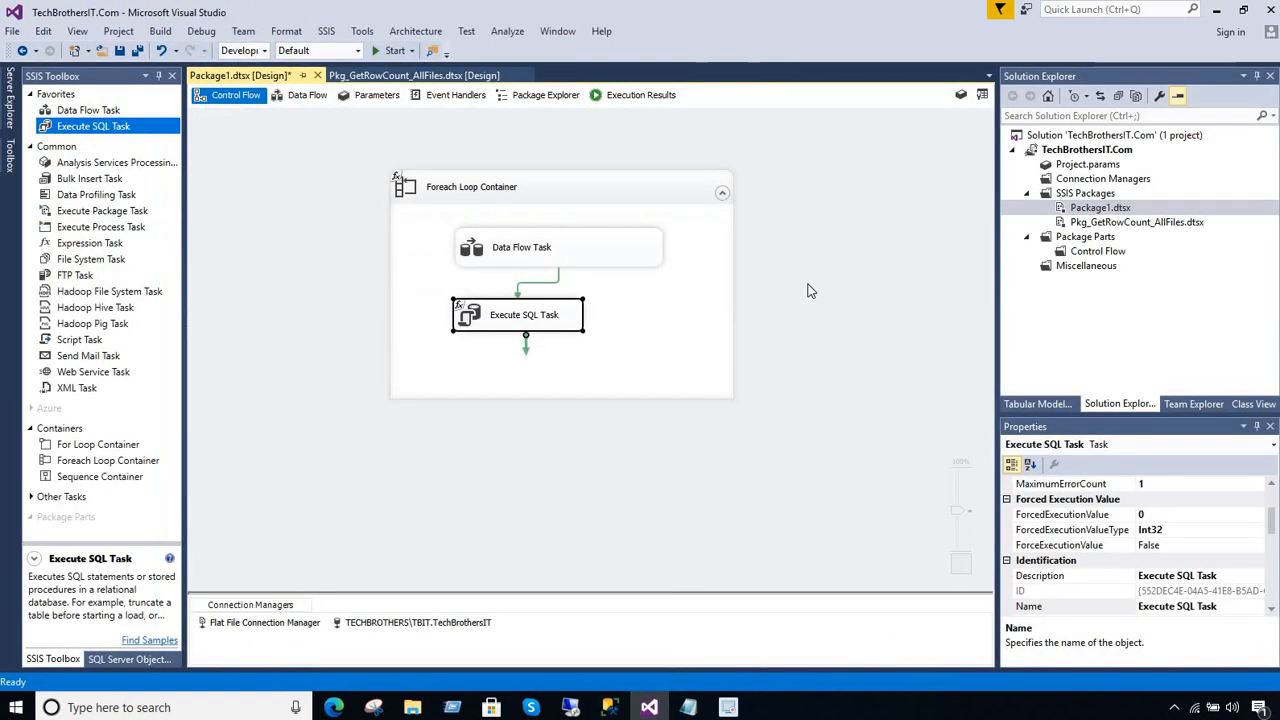
pyautogui.rightClick(1100, 208)
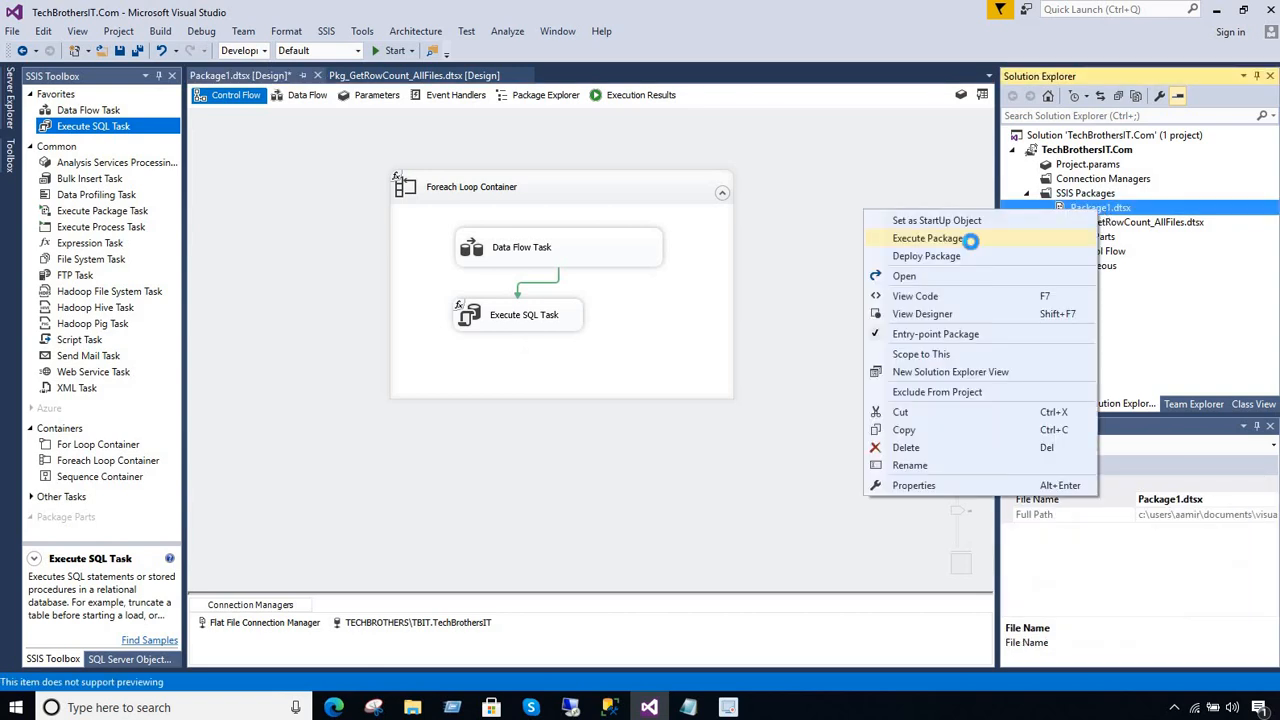
pyautogui.click(928, 238)
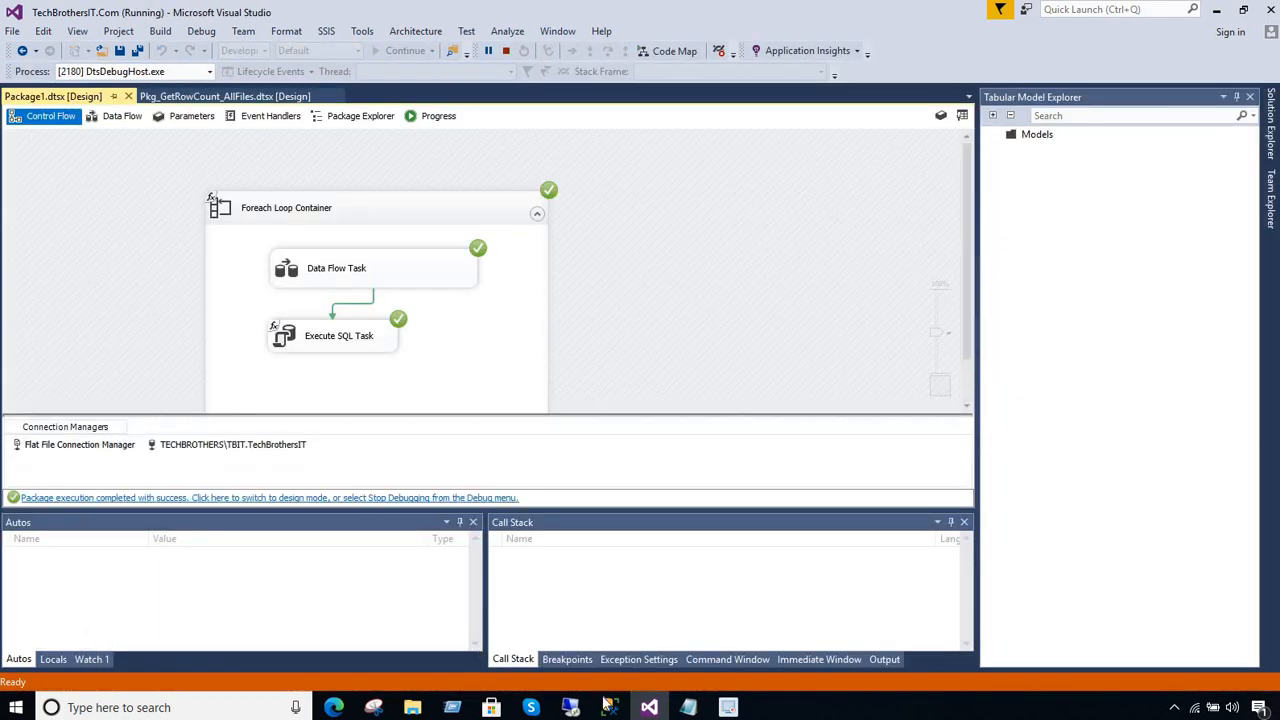
# Rerun the select query in SQLQuery2 in Management Studio, widen the FileName column, and examine the file paths and RowCnt values
pyautogui.moveTo(610, 707)
pyautogui.click(622, 637)
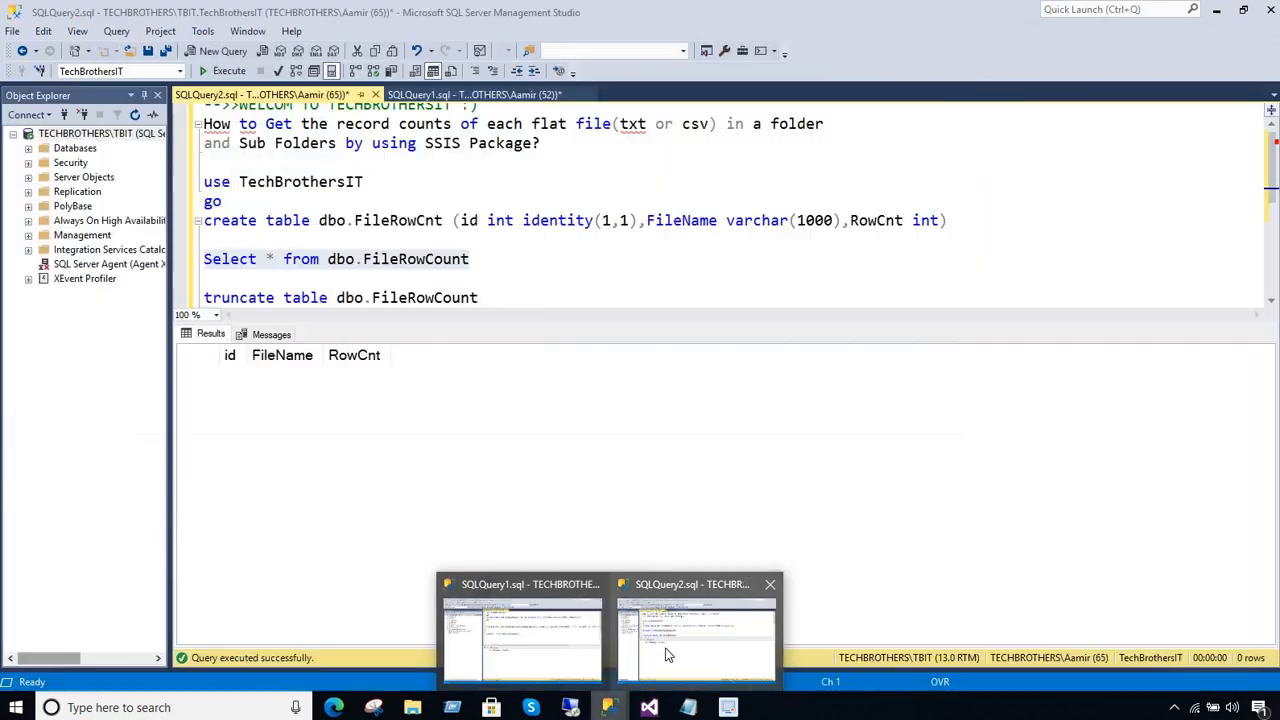
pyautogui.click(222, 70)
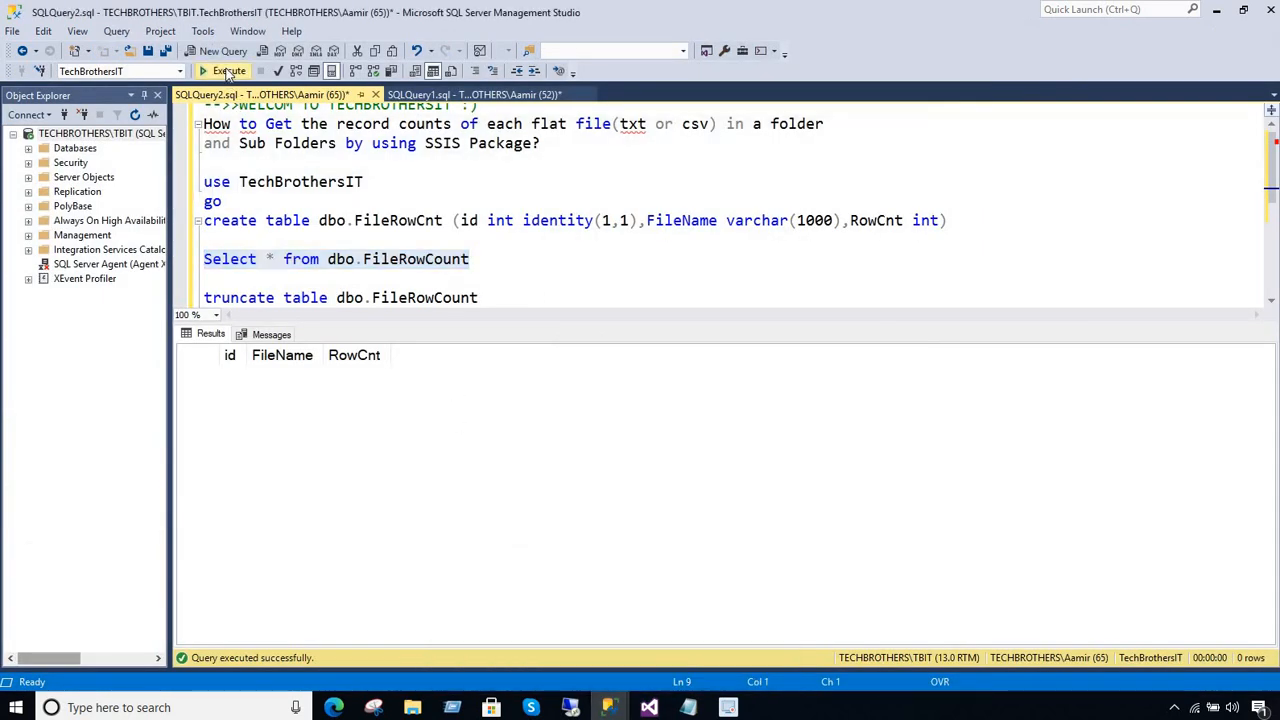
pyautogui.moveTo(620, 375); pyautogui.dragTo(617, 510)
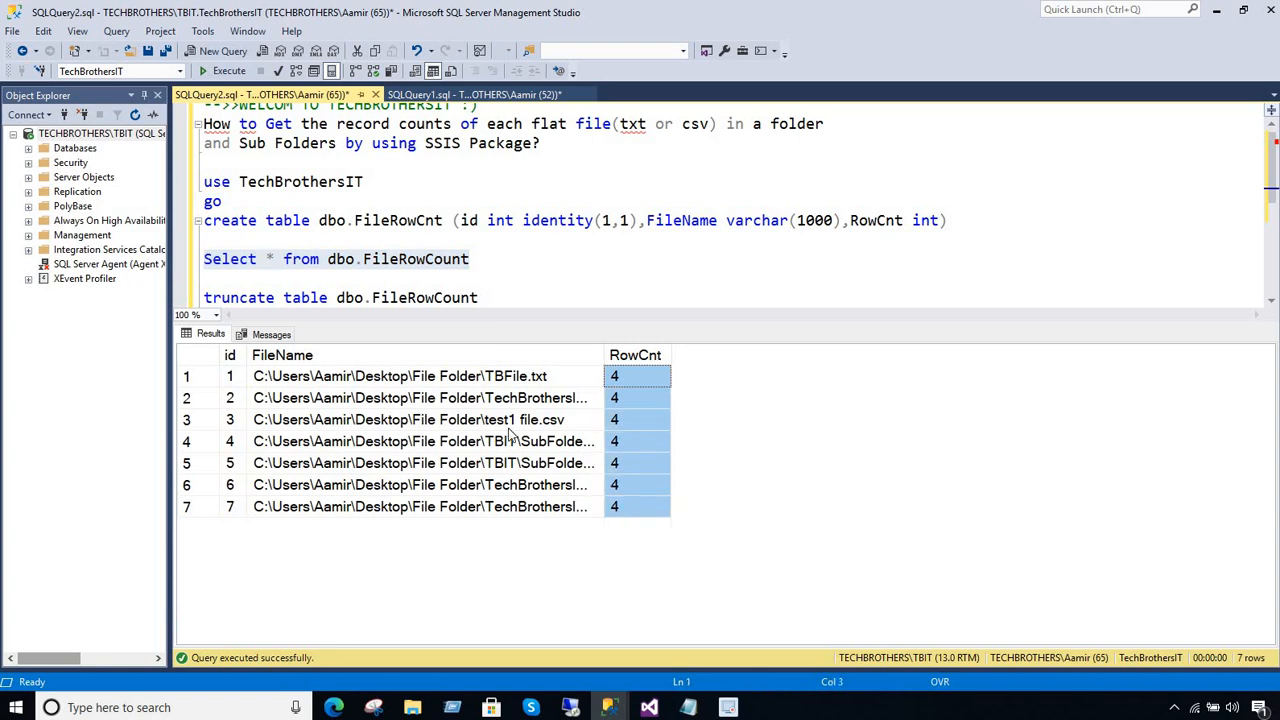
pyautogui.moveTo(707, 360); pyautogui.dragTo(814, 360)
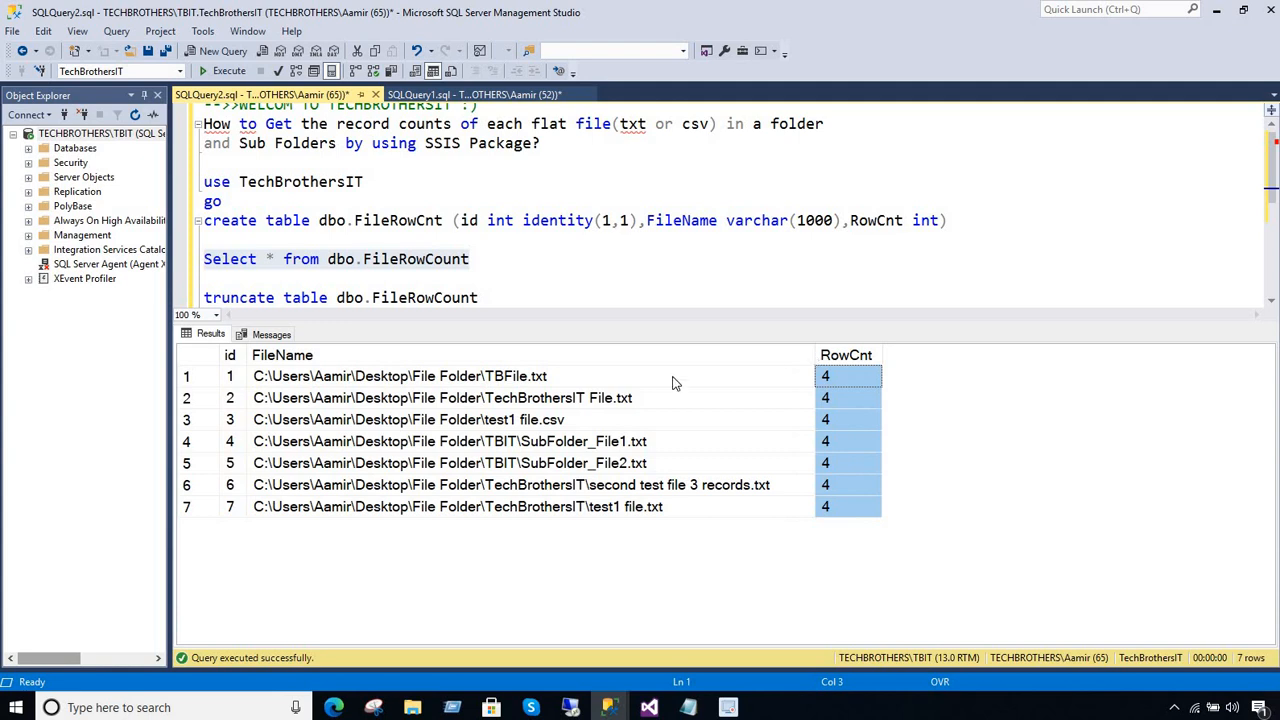
pyautogui.click(616, 377)
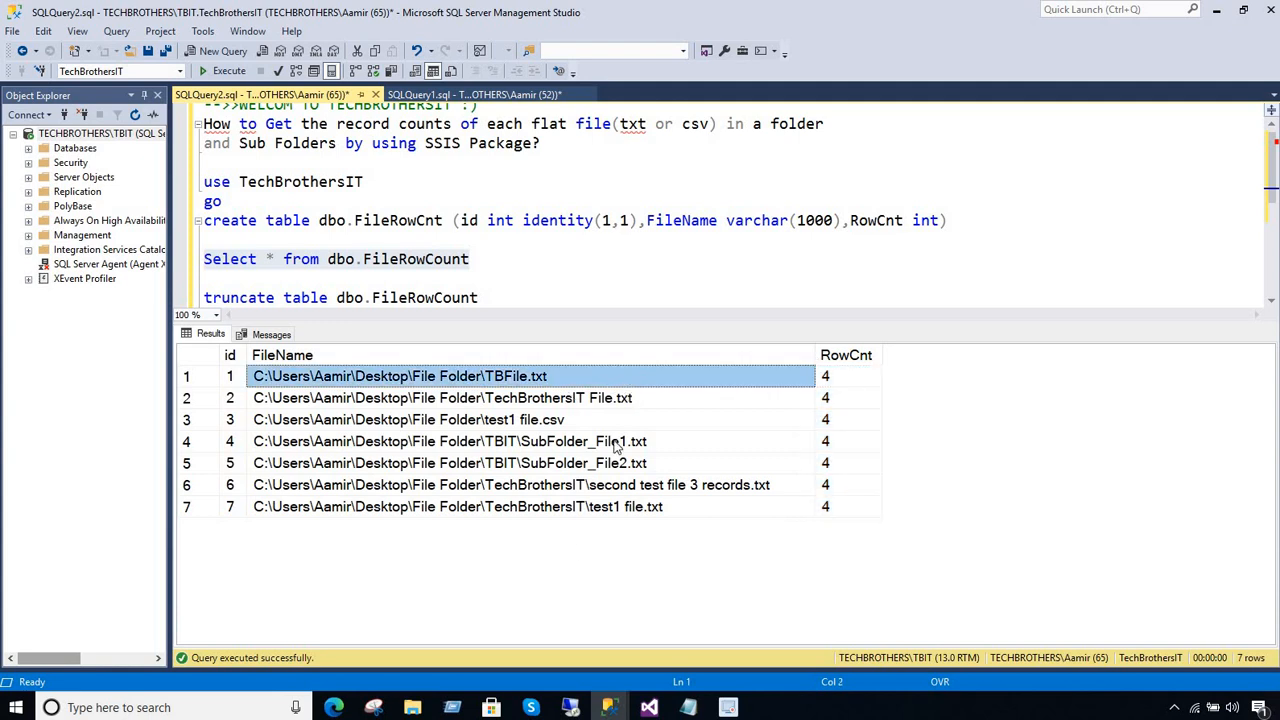
# Check the first file paths in the query results, then switch to Visual Studio and stop the Package1.dtsx debugging run
pyautogui.click(563, 404)
pyautogui.click(548, 379)
pyautogui.click(556, 400)
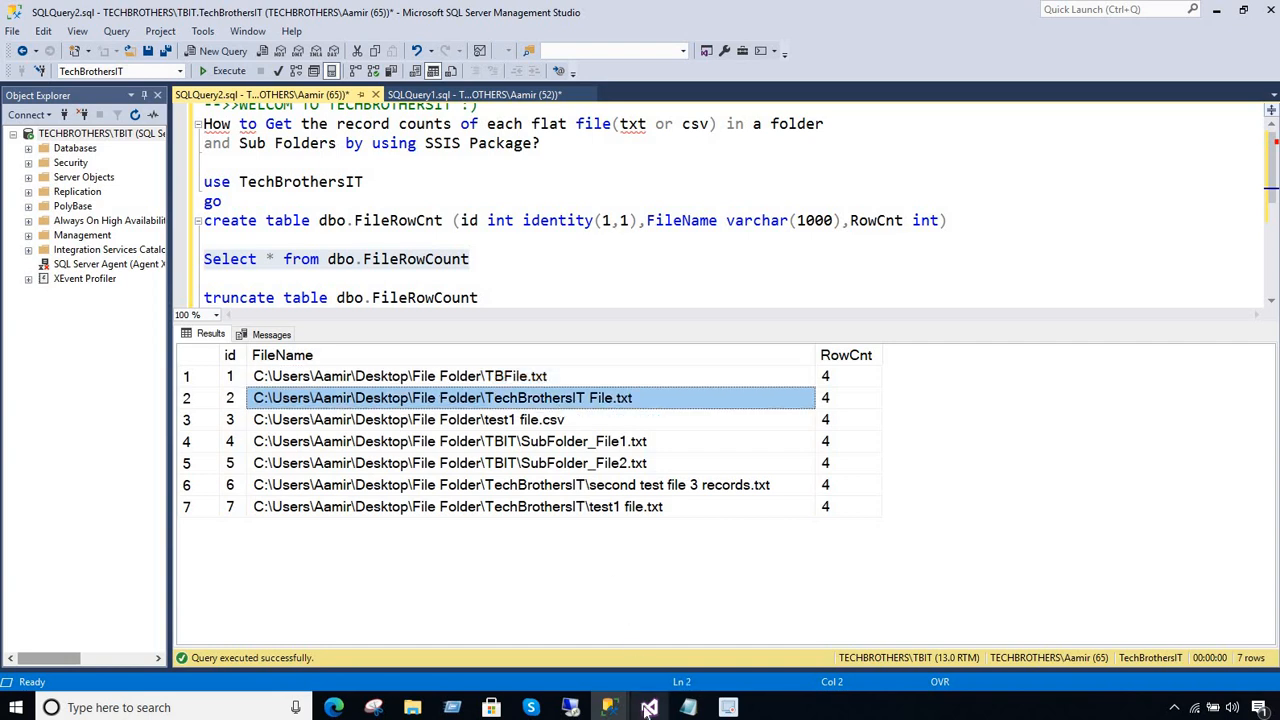
pyautogui.click(648, 708)
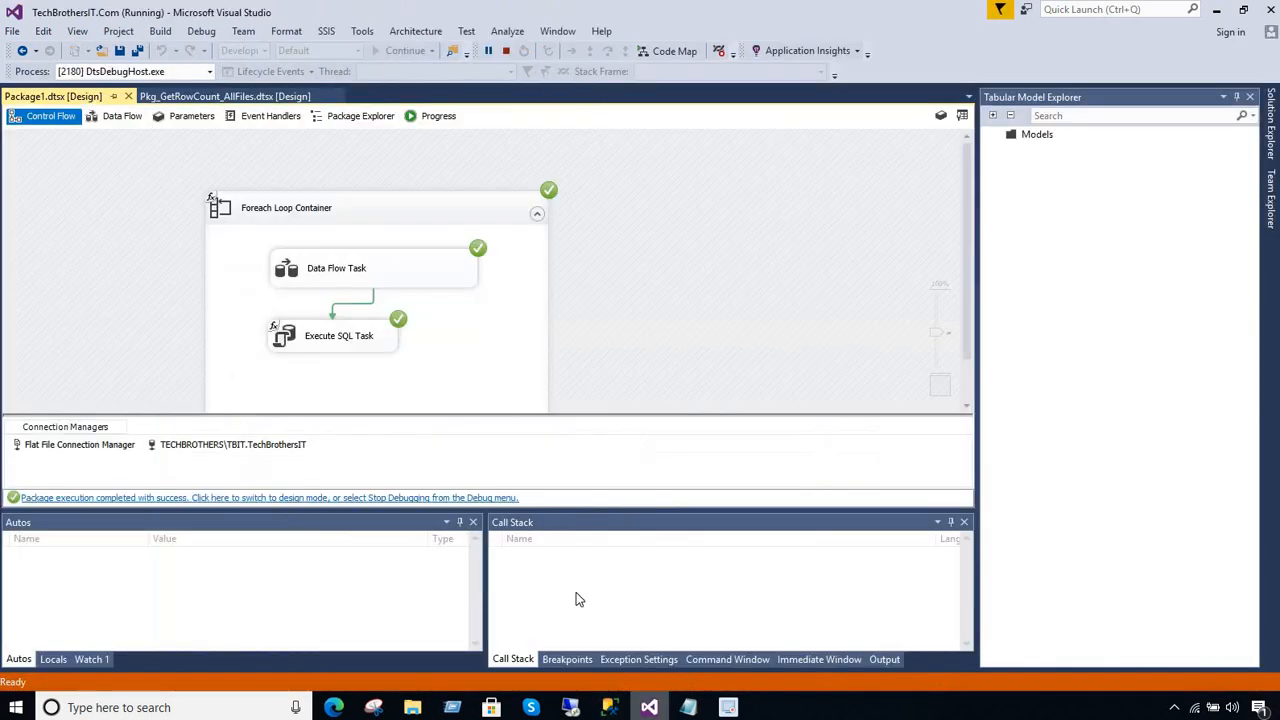
pyautogui.click(505, 52)
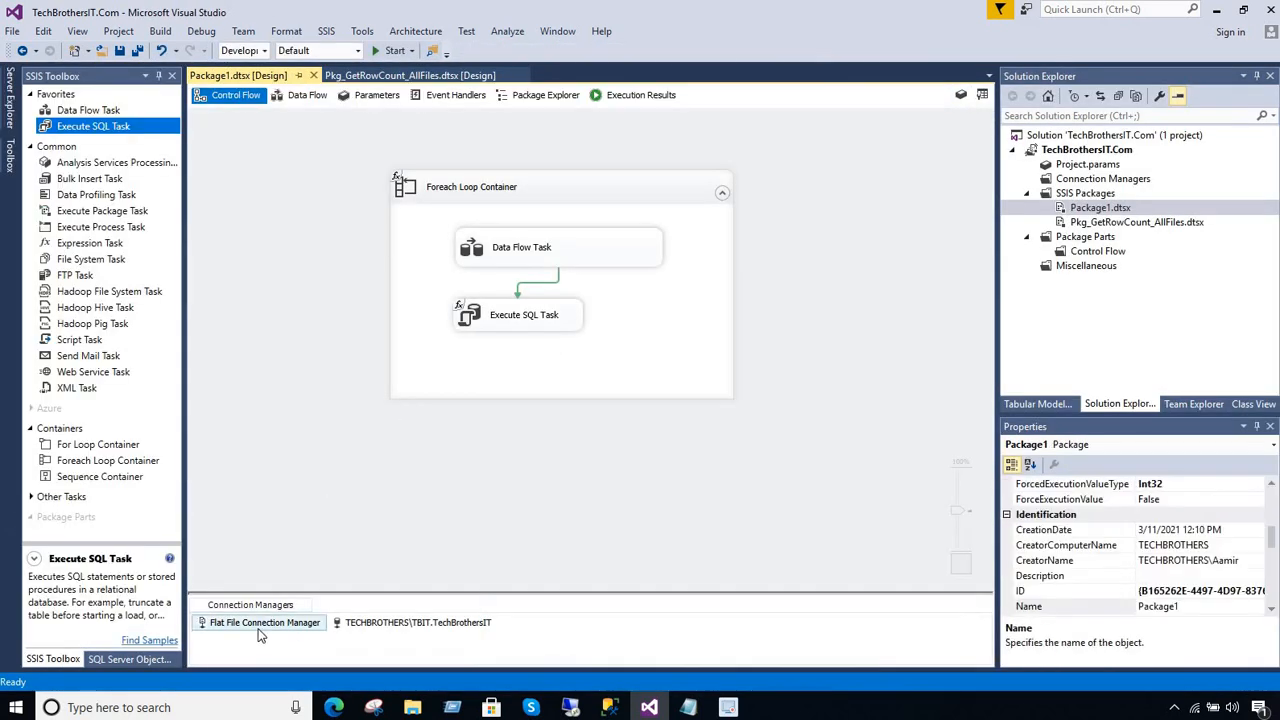
# Inspect the Flat File Connection Manager's expressions property and its configured file name, closing the editor without changes
pyautogui.click(262, 628)
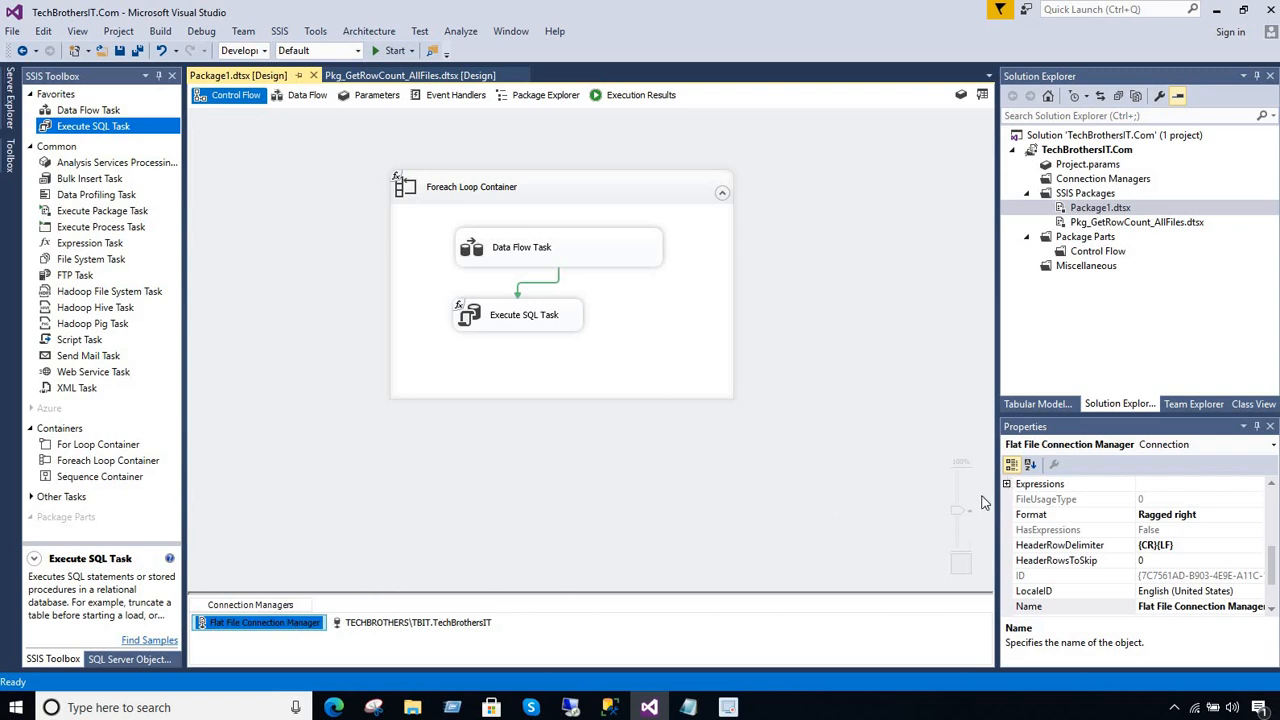
pyautogui.click(1030, 484)
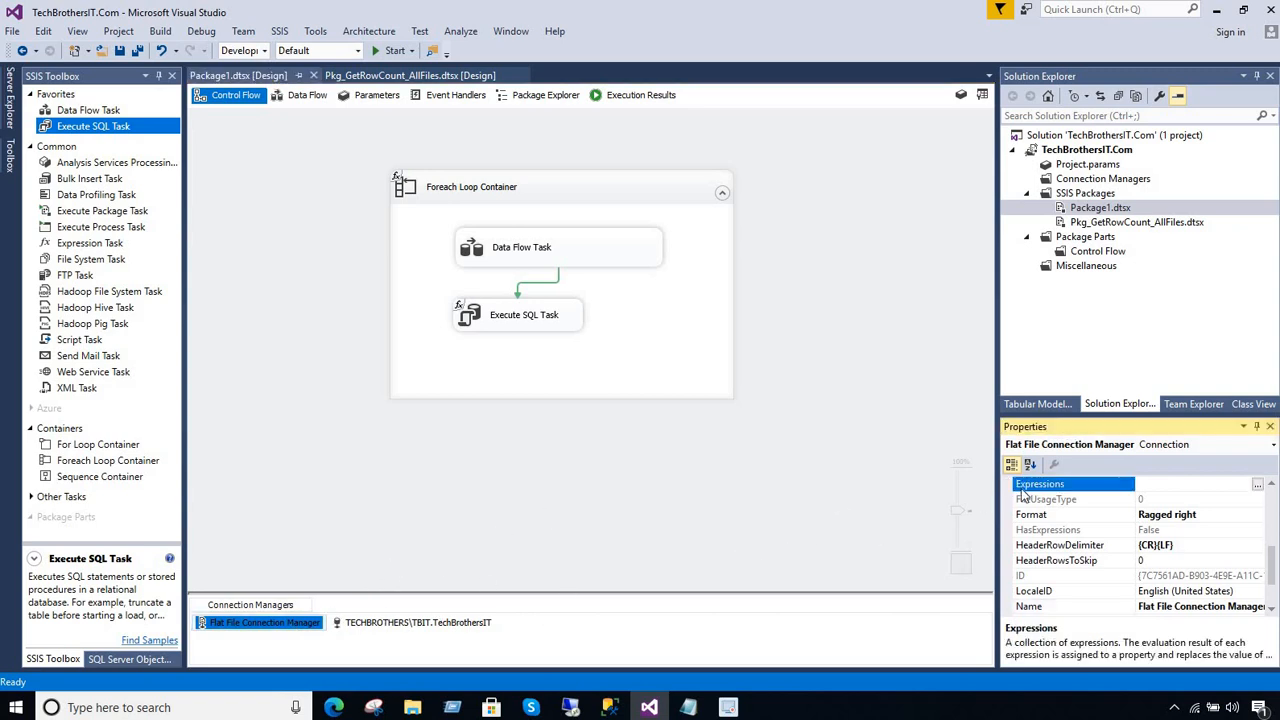
pyautogui.click(297, 627)
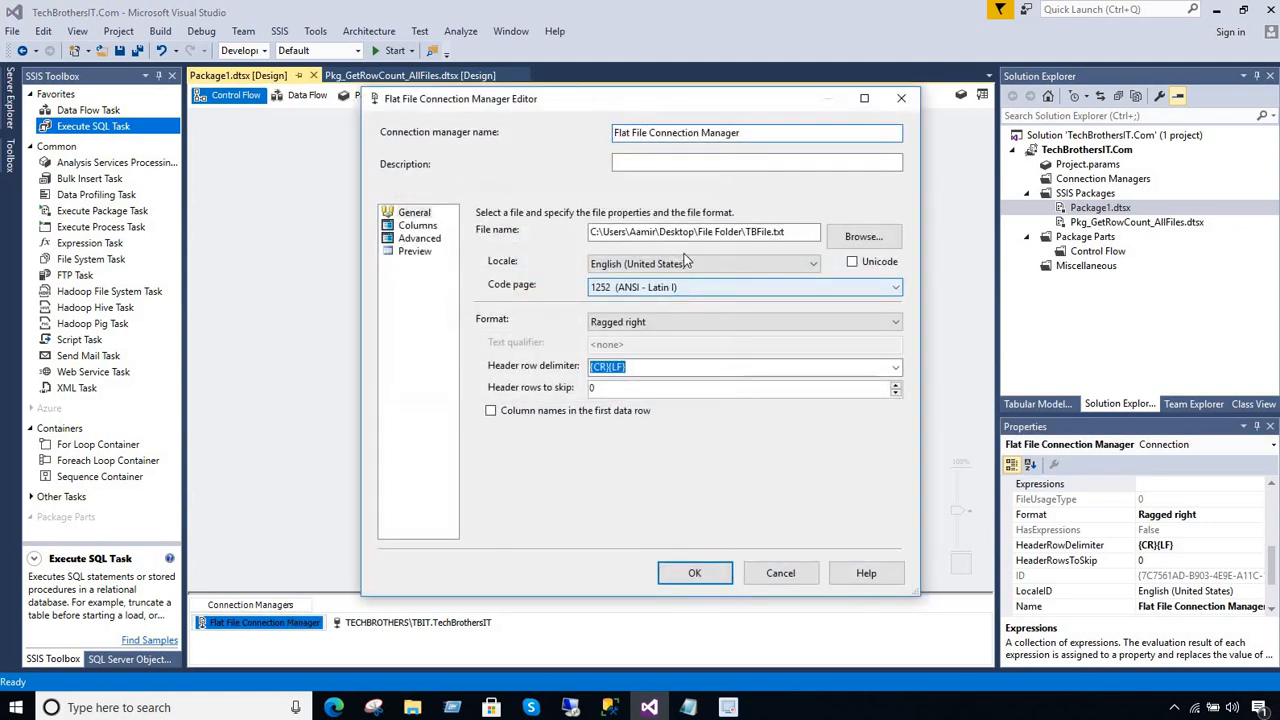
pyautogui.moveTo(796, 232); pyautogui.dragTo(570, 232)
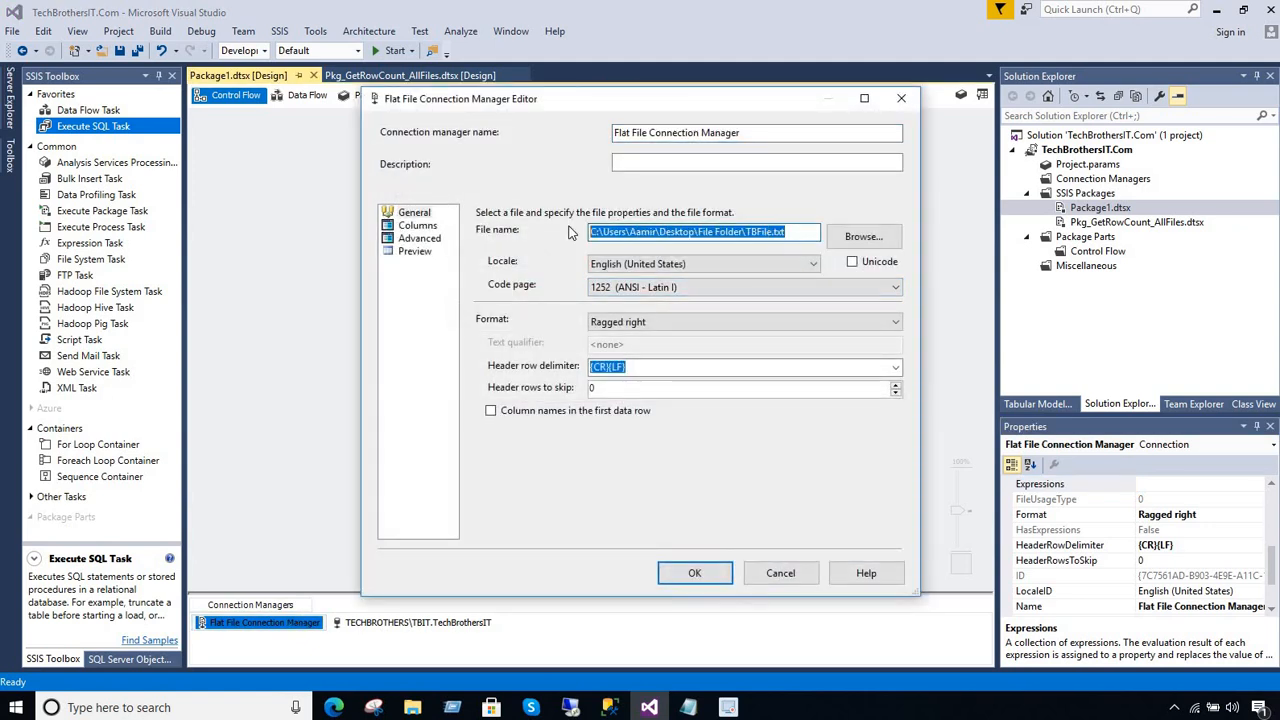
pyautogui.click(694, 572)
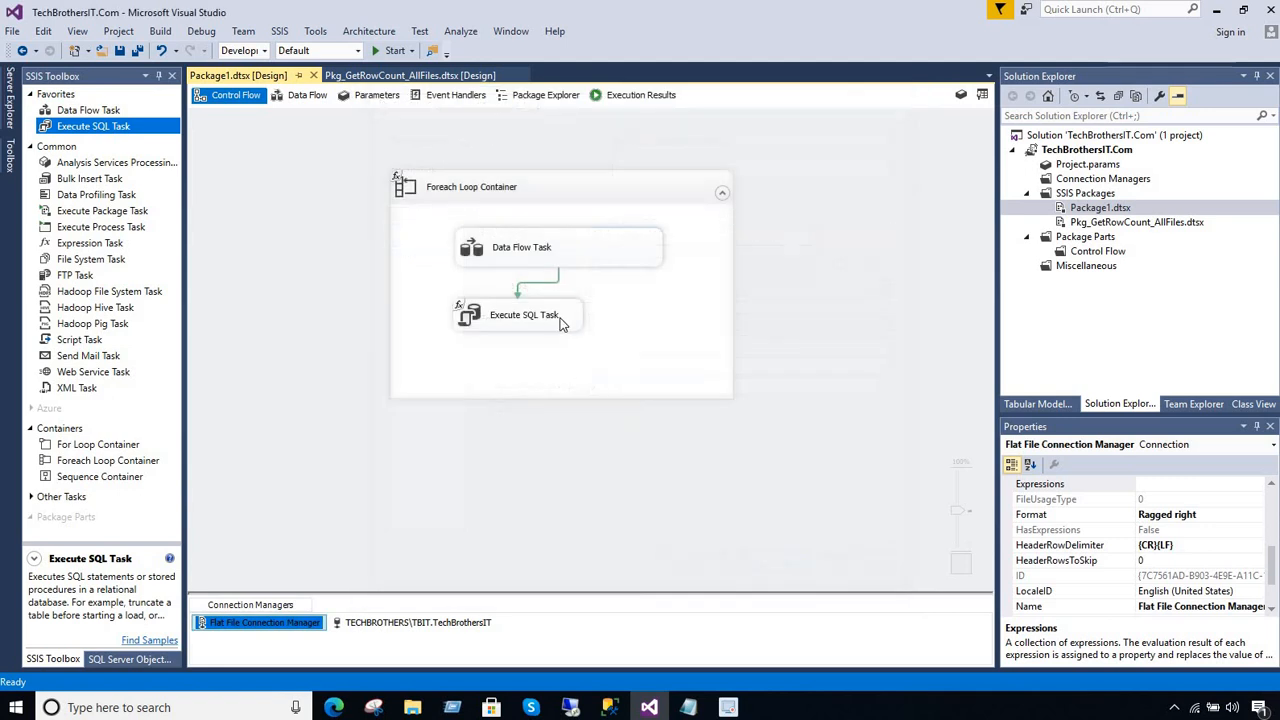
# Review the Expressions page of the Execute SQL Task and close its editor without changing anything
pyautogui.doubleClick(558, 320)
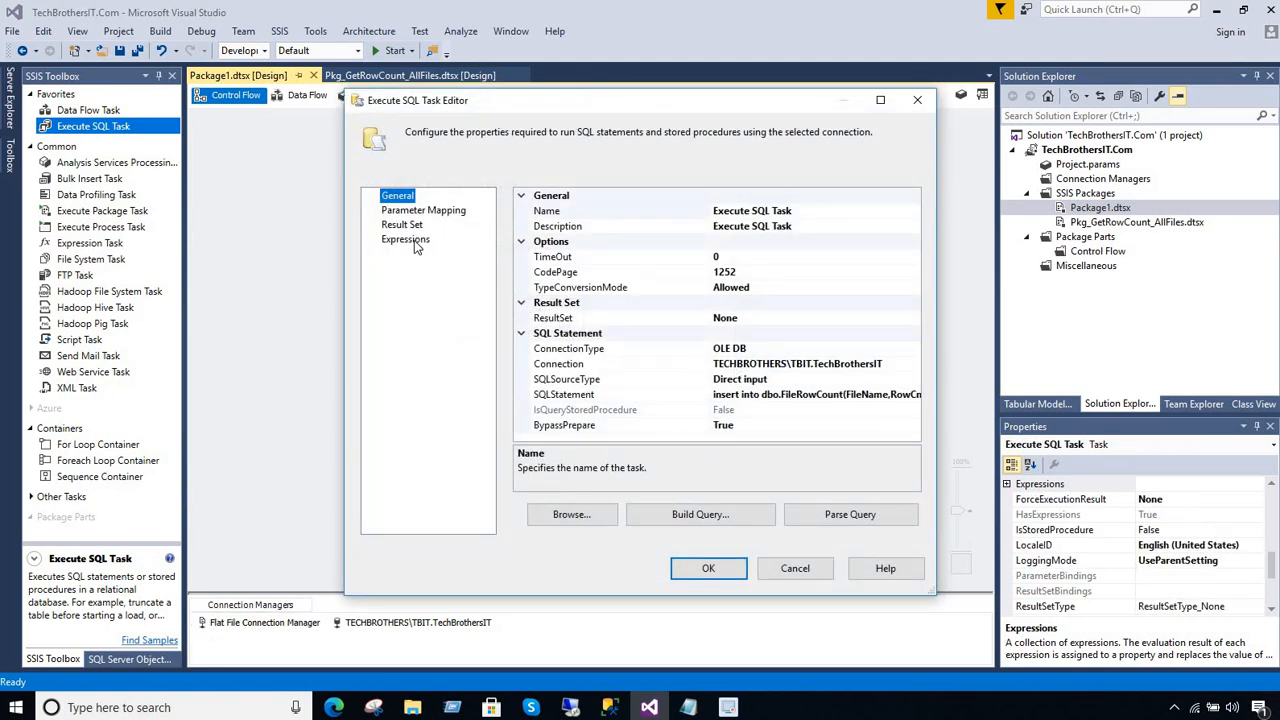
pyautogui.click(405, 240)
pyautogui.click(507, 211)
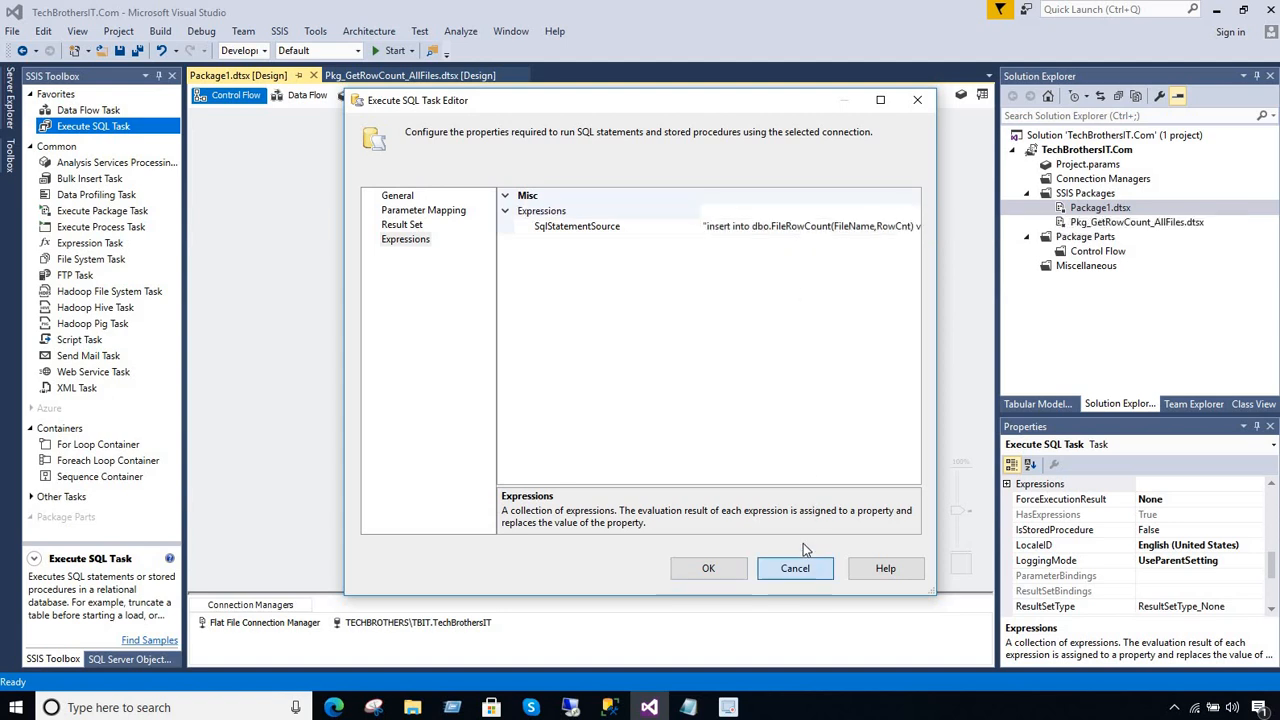
pyautogui.click(797, 568)
pyautogui.click(420, 558)
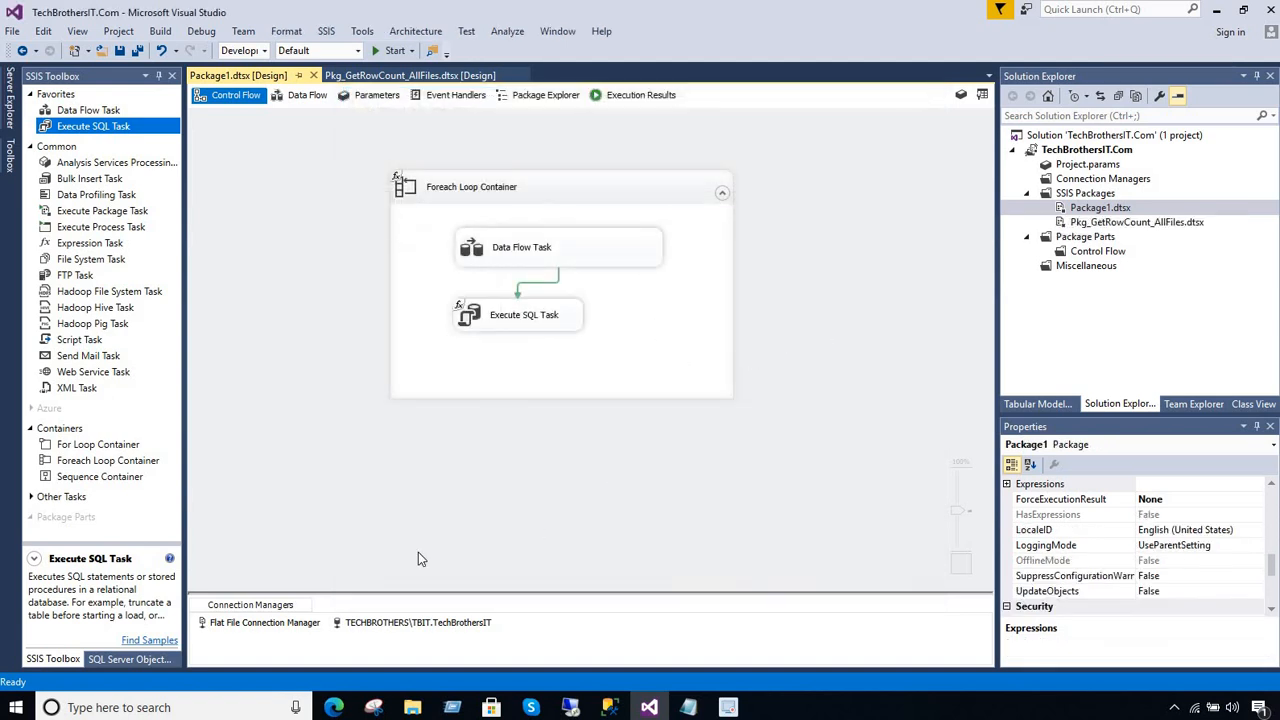
# Add a property expression for ConnectionString on the Flat File Connection Manager and open its Expression Builder
pyautogui.click(284, 625)
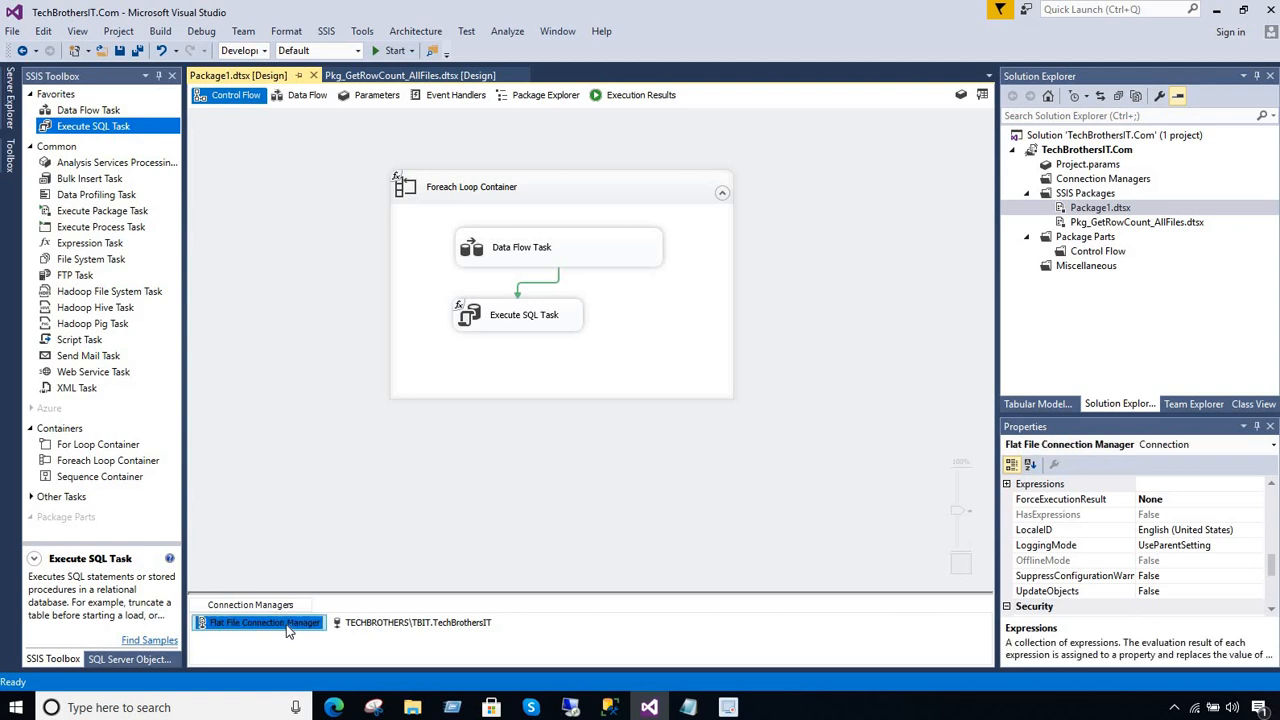
pyautogui.click(1018, 486)
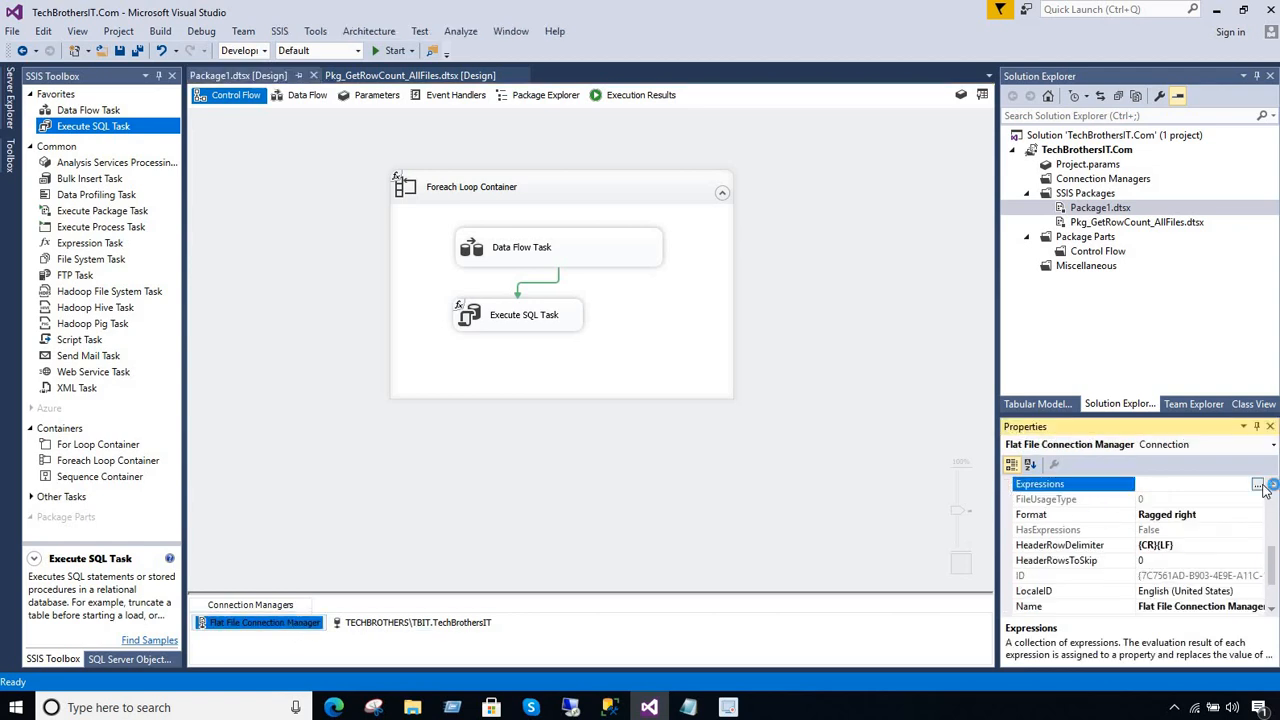
pyautogui.click(1257, 484)
pyautogui.click(612, 280)
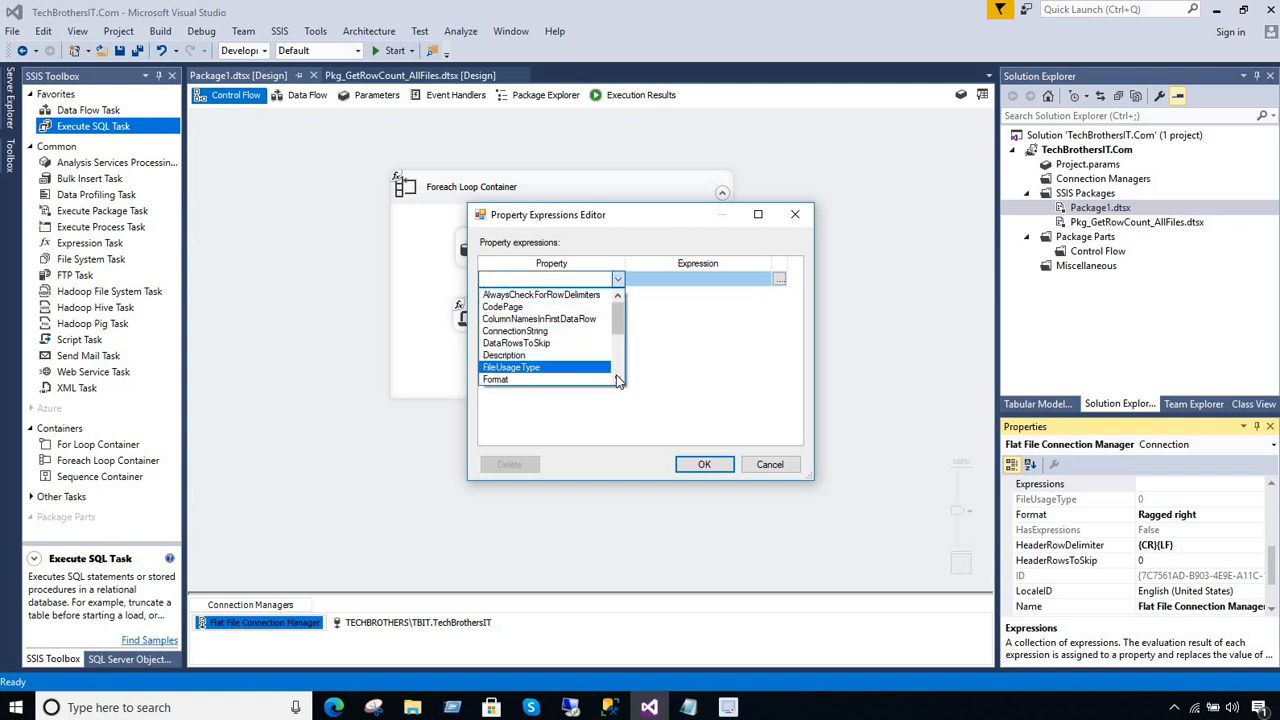
pyautogui.scroll(-5, 617, 380)
pyautogui.scroll(-2, 617, 375)
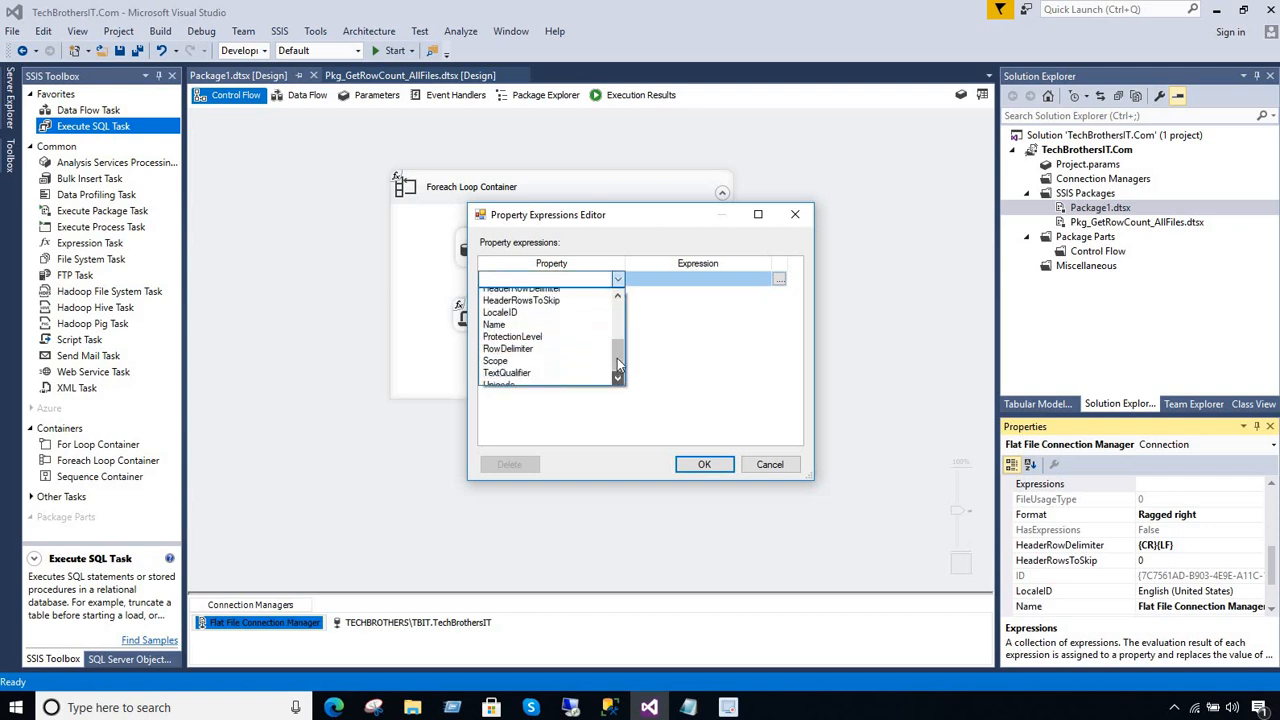
pyautogui.moveTo(617, 360); pyautogui.dragTo(619, 316)
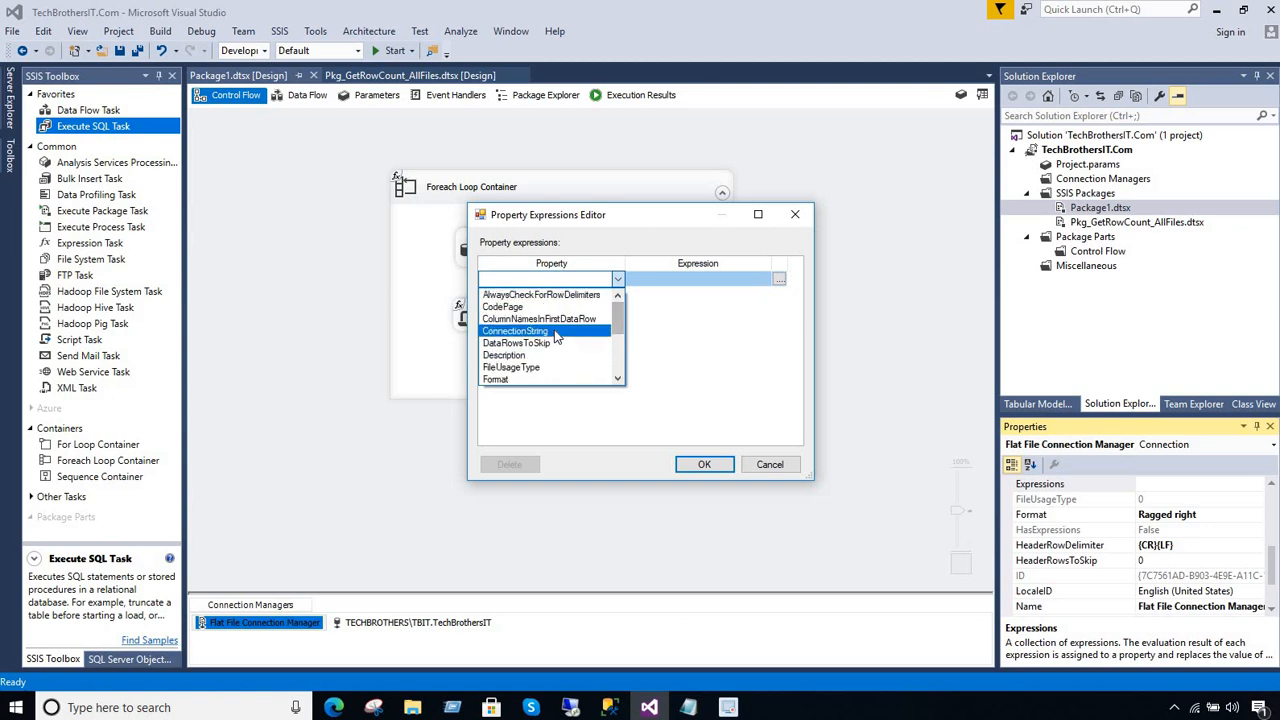
pyautogui.click(515, 331)
pyautogui.click(780, 282)
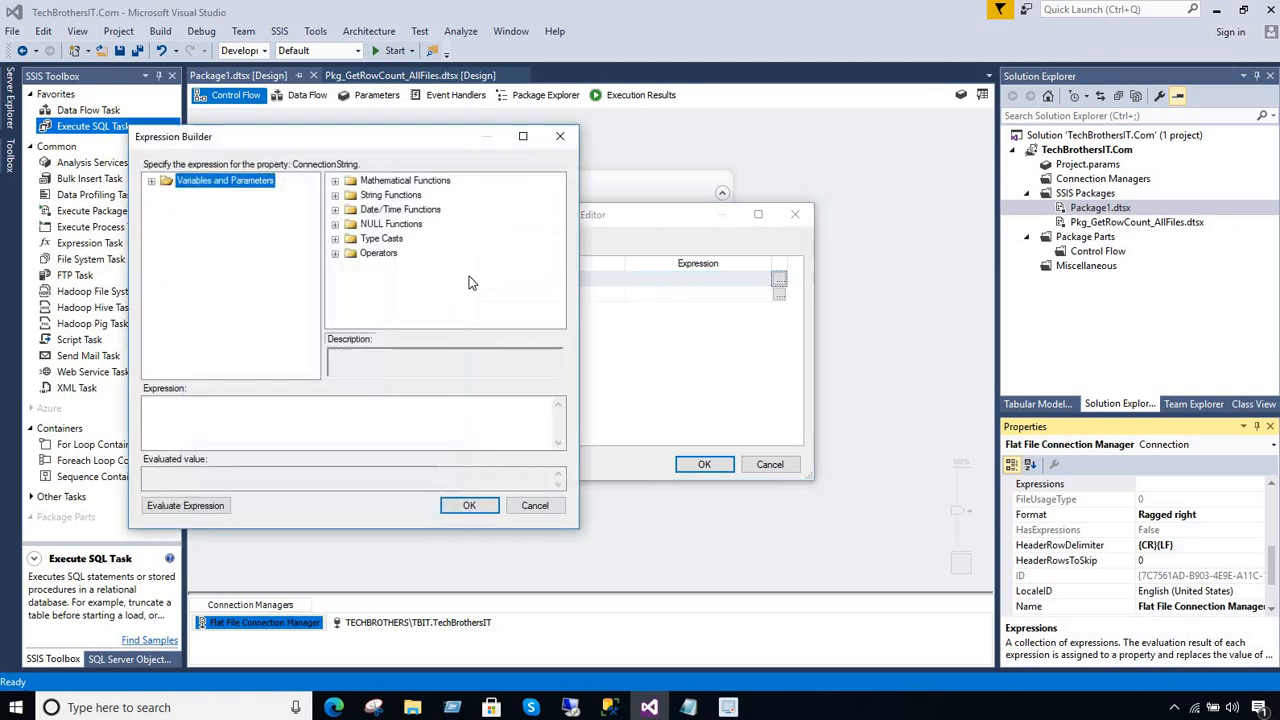
# Set the ConnectionString expression to the variable @[User::FilePath], evaluate and accept it, and save the package
pyautogui.click(152, 181)
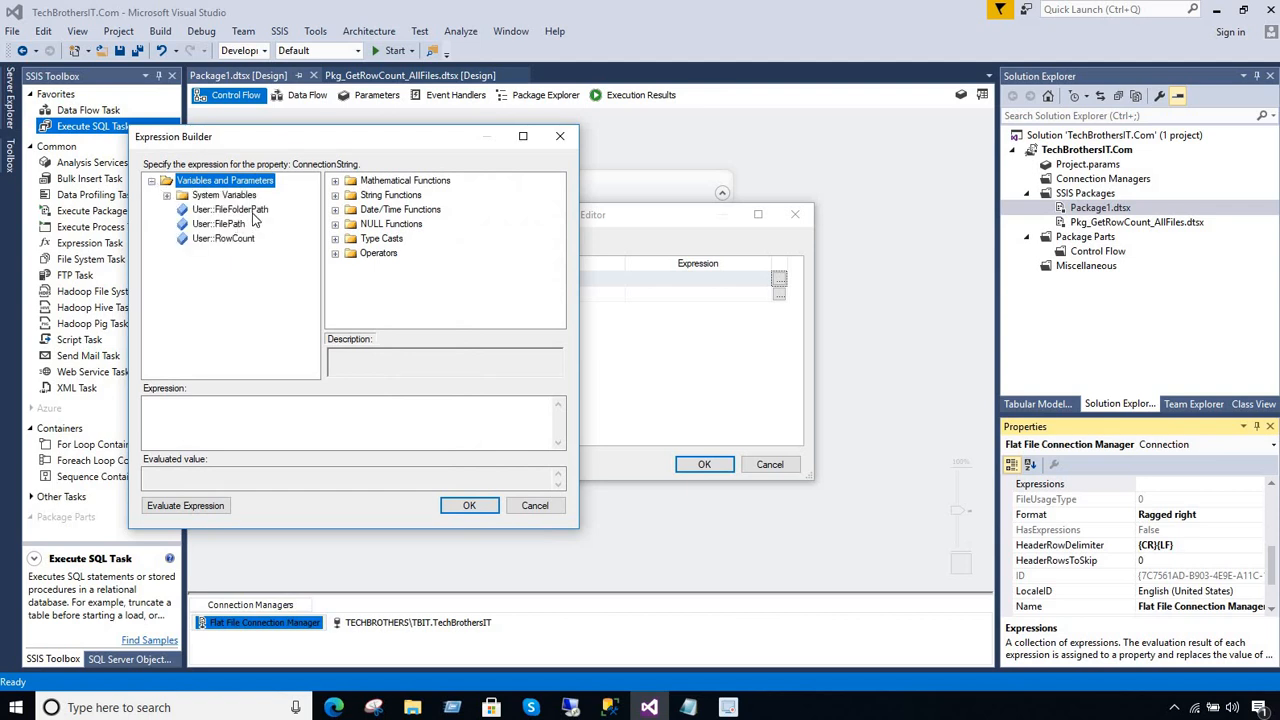
pyautogui.click(254, 212)
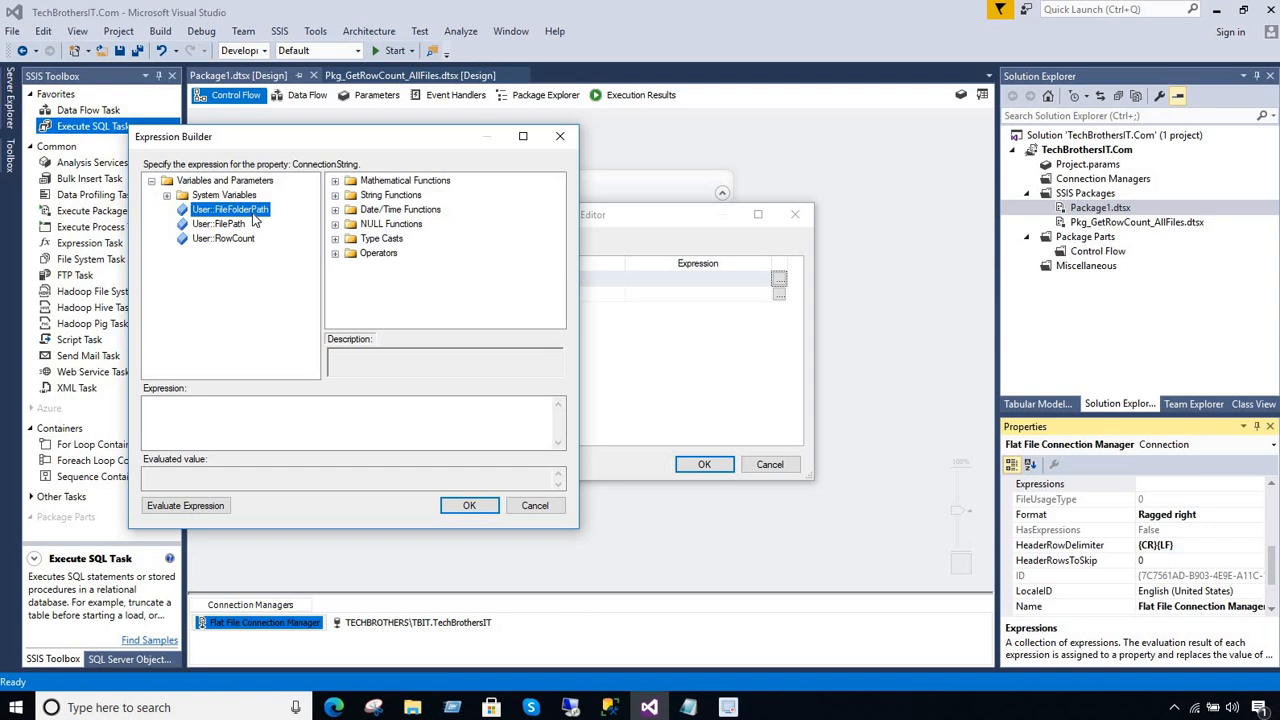
pyautogui.click(246, 226)
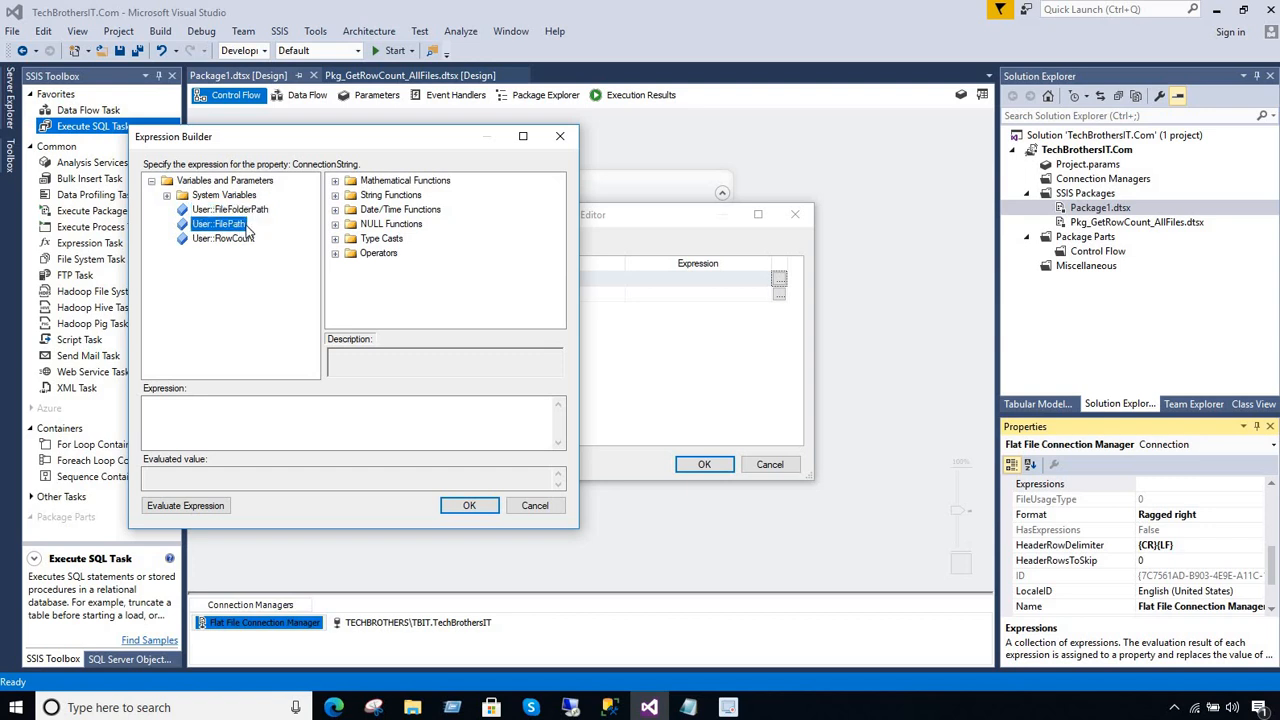
pyautogui.moveTo(240, 228); pyautogui.dragTo(71, 408)
pyautogui.click(198, 427)
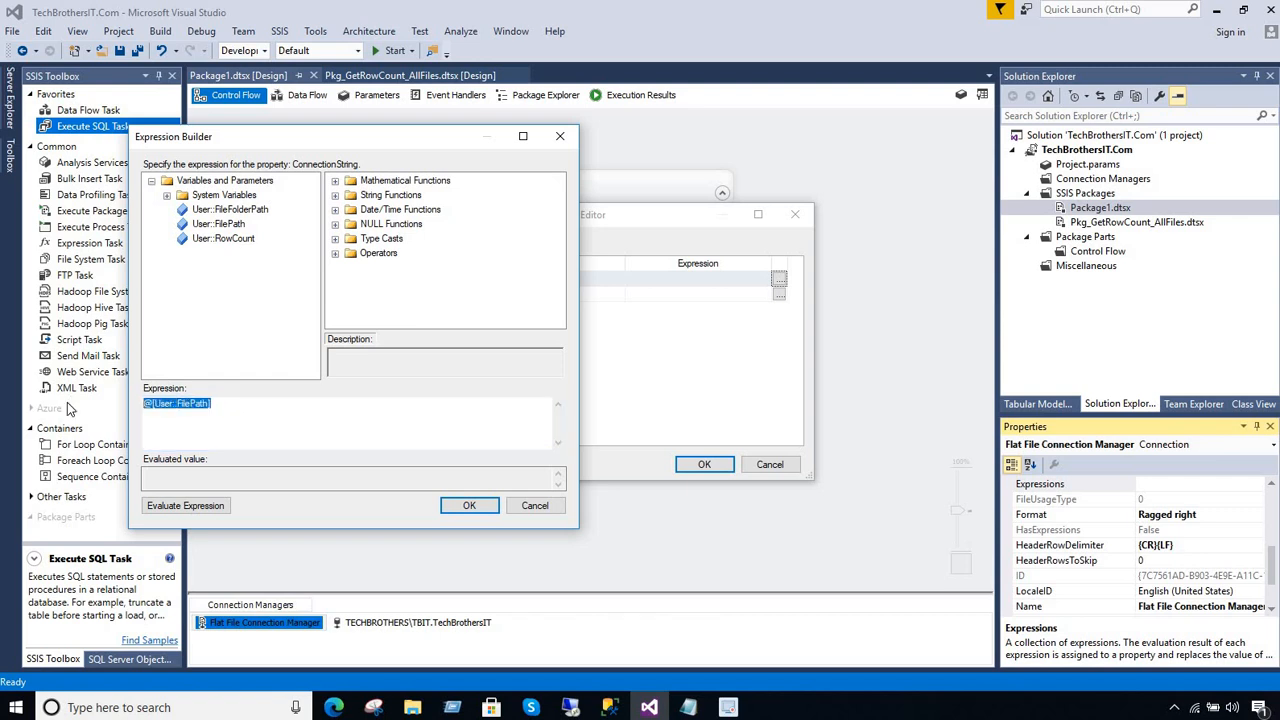
pyautogui.click(215, 509)
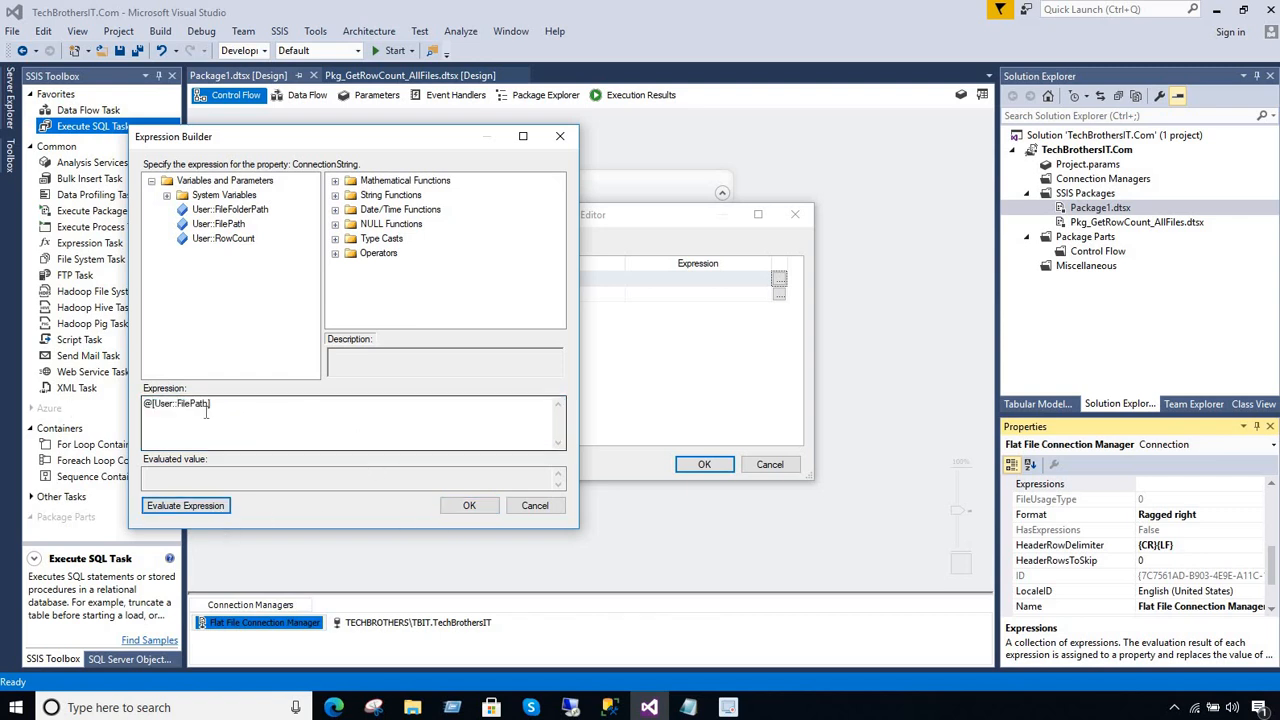
pyautogui.moveTo(206, 413); pyautogui.dragTo(110, 410)
pyautogui.click(467, 506)
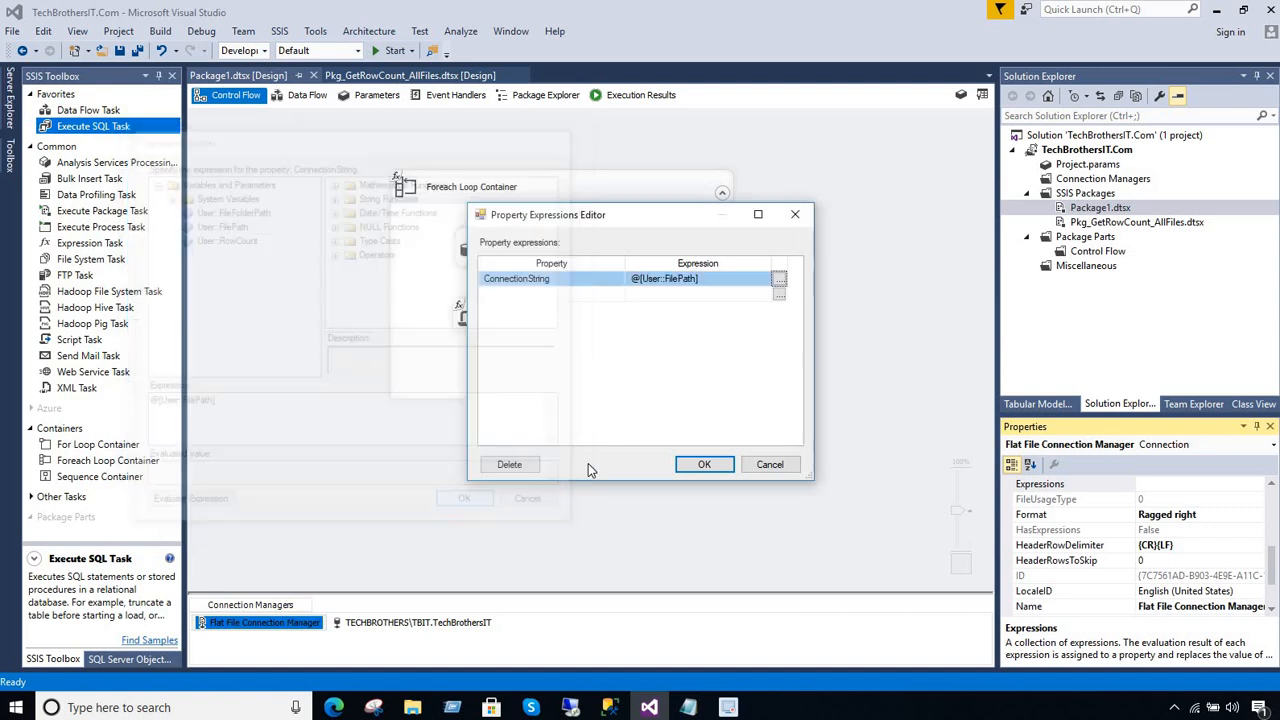
pyautogui.click(704, 464)
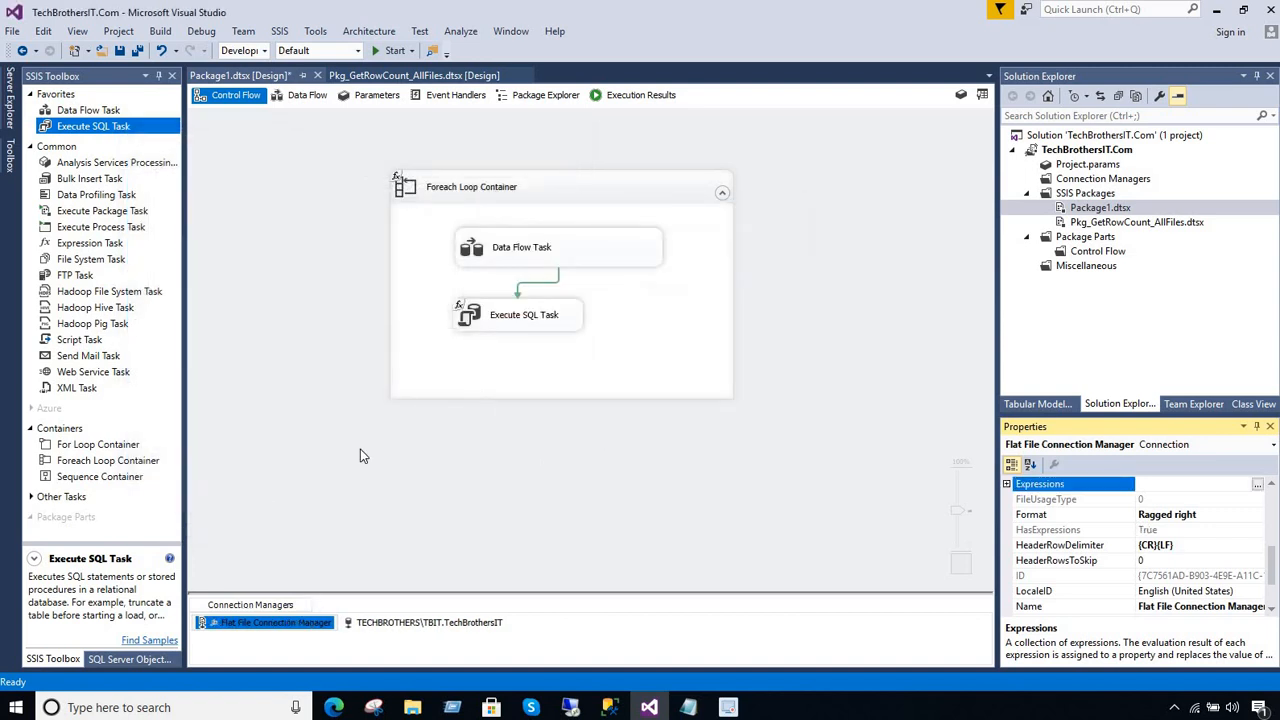
pyautogui.click(320, 230)
pyautogui.click(141, 50)
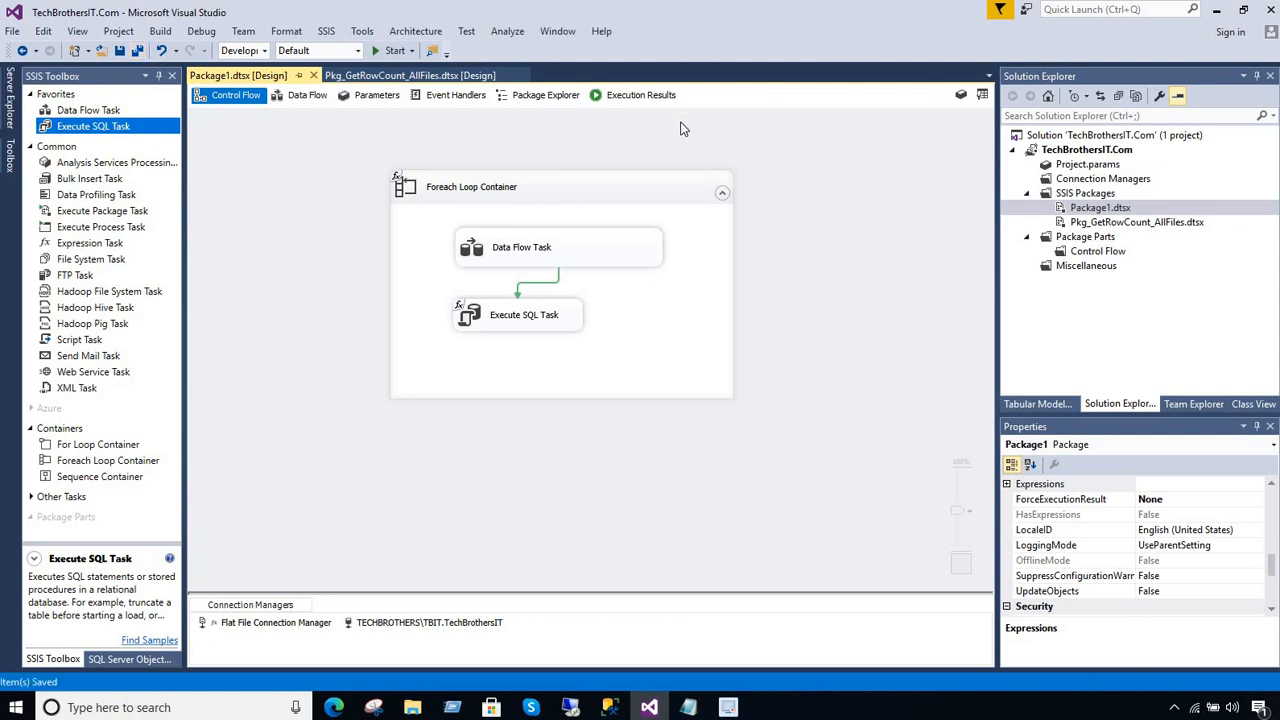
# Switch to SQLQuery2 in Management Studio and run only the truncate statement to empty dbo.FileRowCount
pyautogui.moveTo(617, 698)
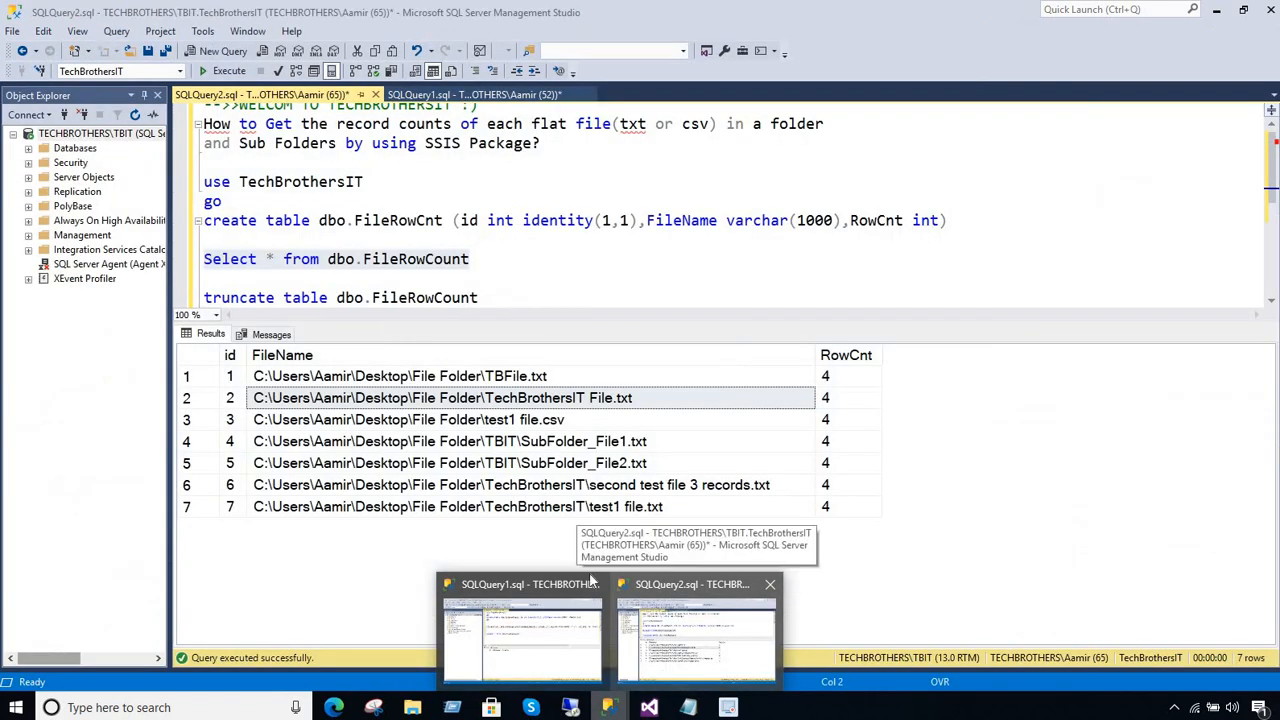
pyautogui.click(697, 630)
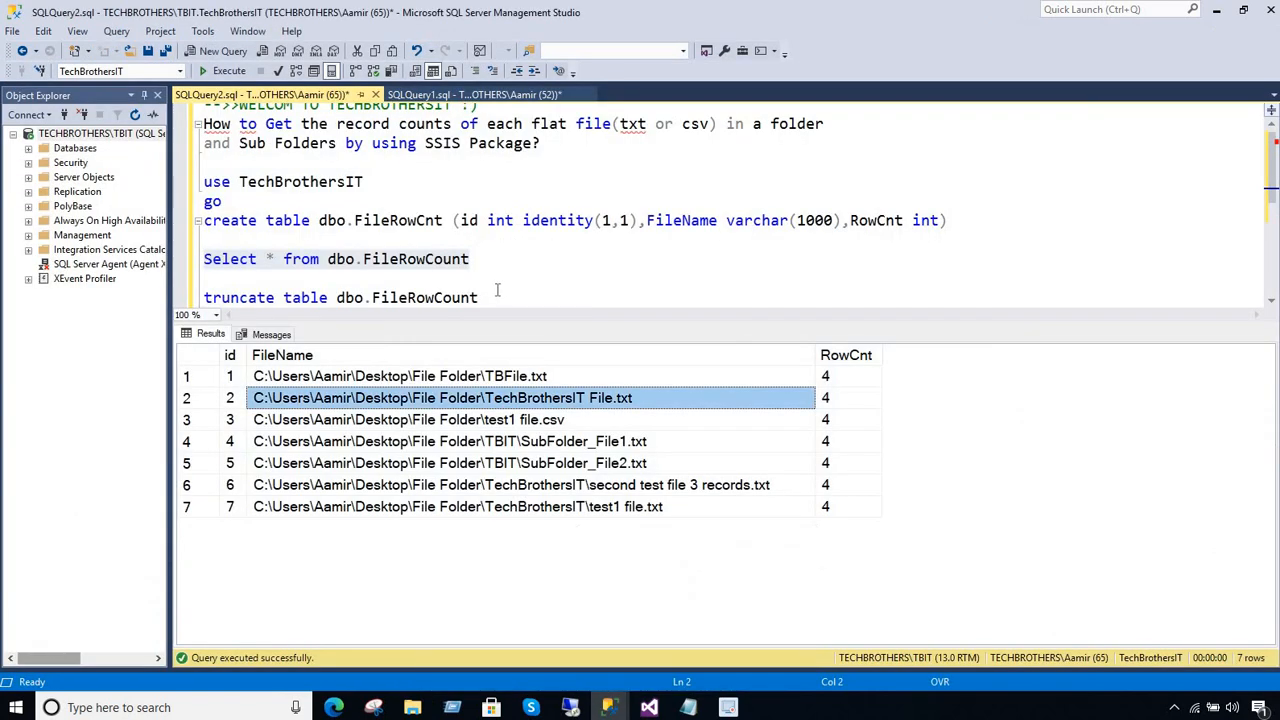
pyautogui.moveTo(497, 290); pyautogui.dragTo(203, 297)
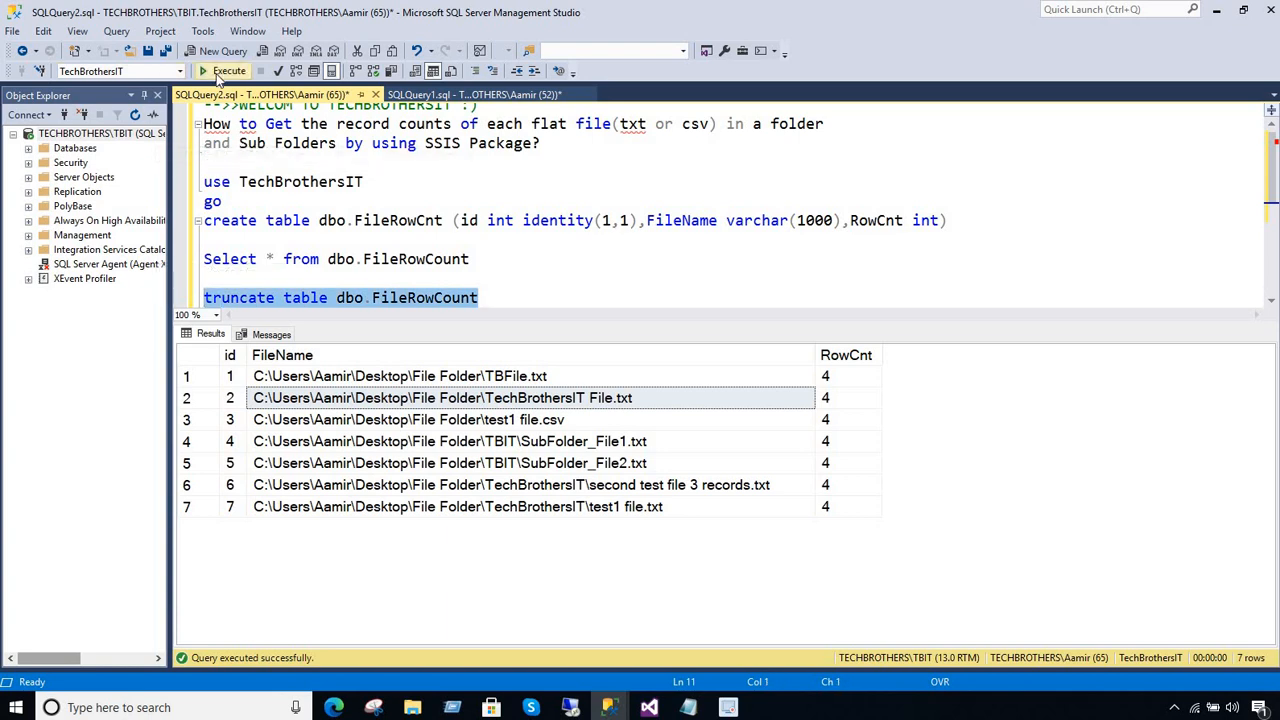
pyautogui.click(222, 73)
# Return to Visual Studio and execute Package1.dtsx with the dynamic flat file connection
pyautogui.click(649, 707)
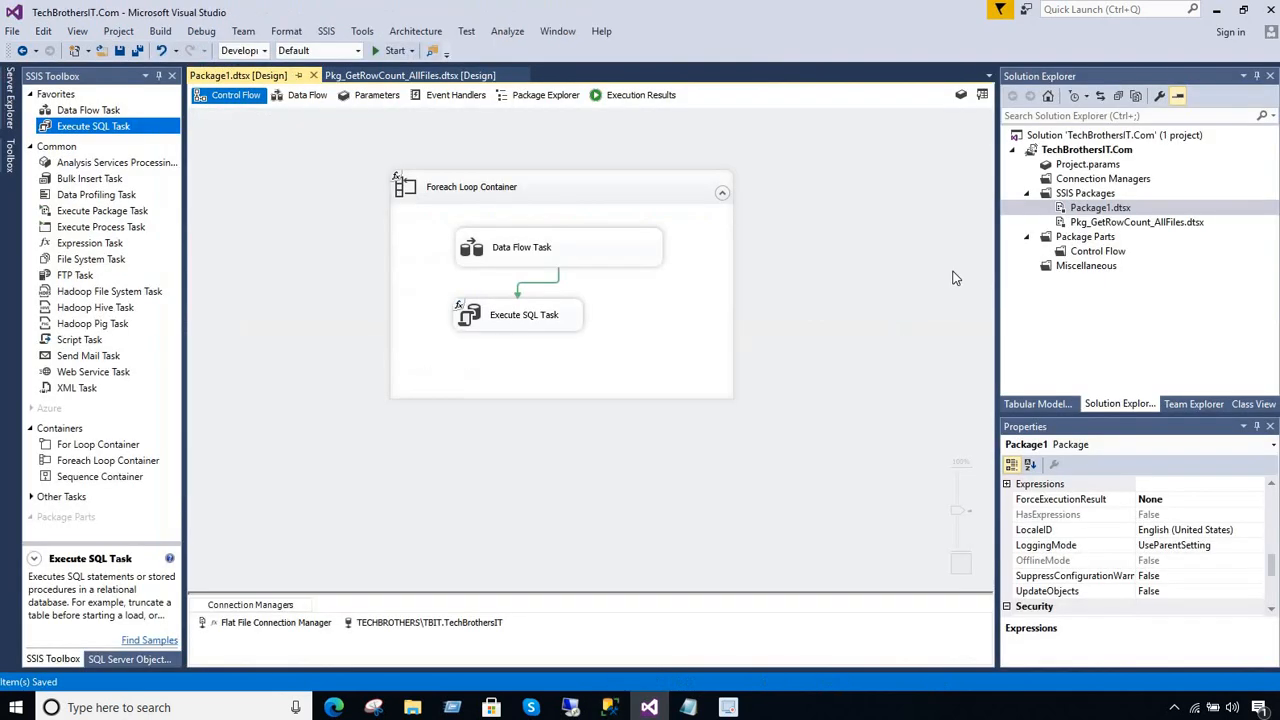
pyautogui.rightClick(1088, 208)
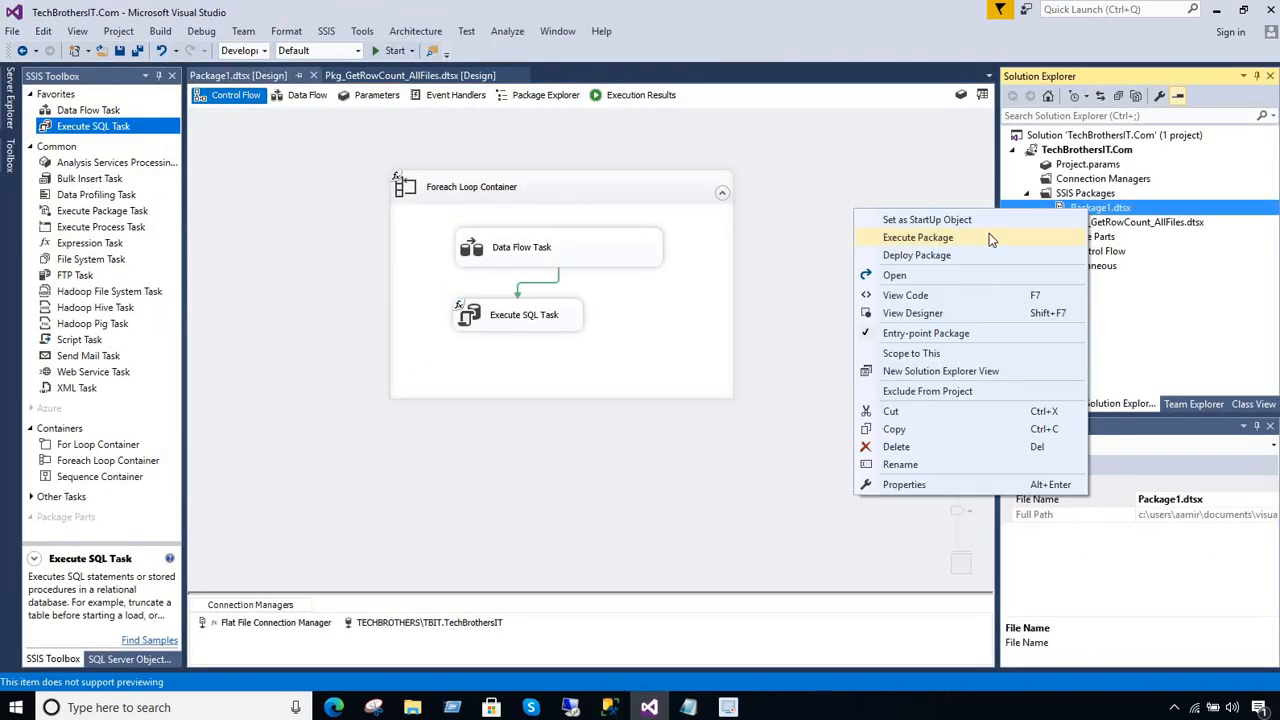
pyautogui.click(989, 238)
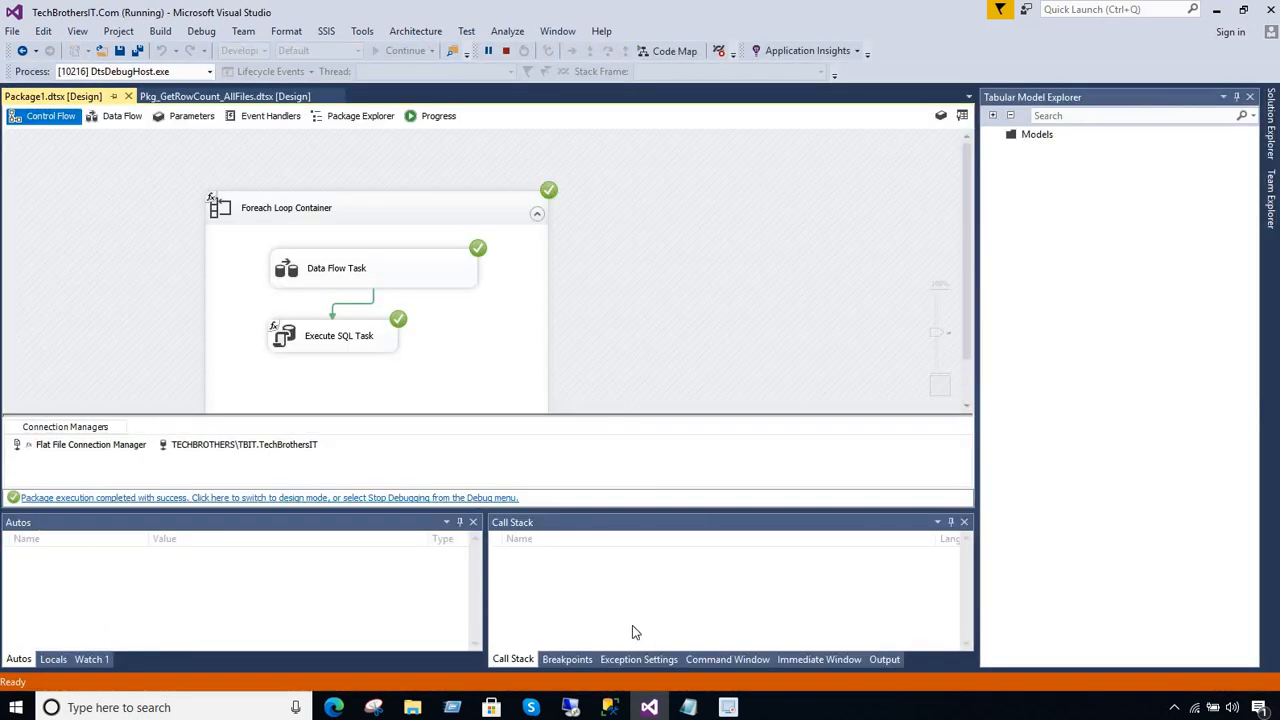
# Rerun only the select query on dbo.FileRowCount in SQLQuery2 in Management Studio, widen the FileName column, and examine each file's path and row count
pyautogui.moveTo(610, 707)
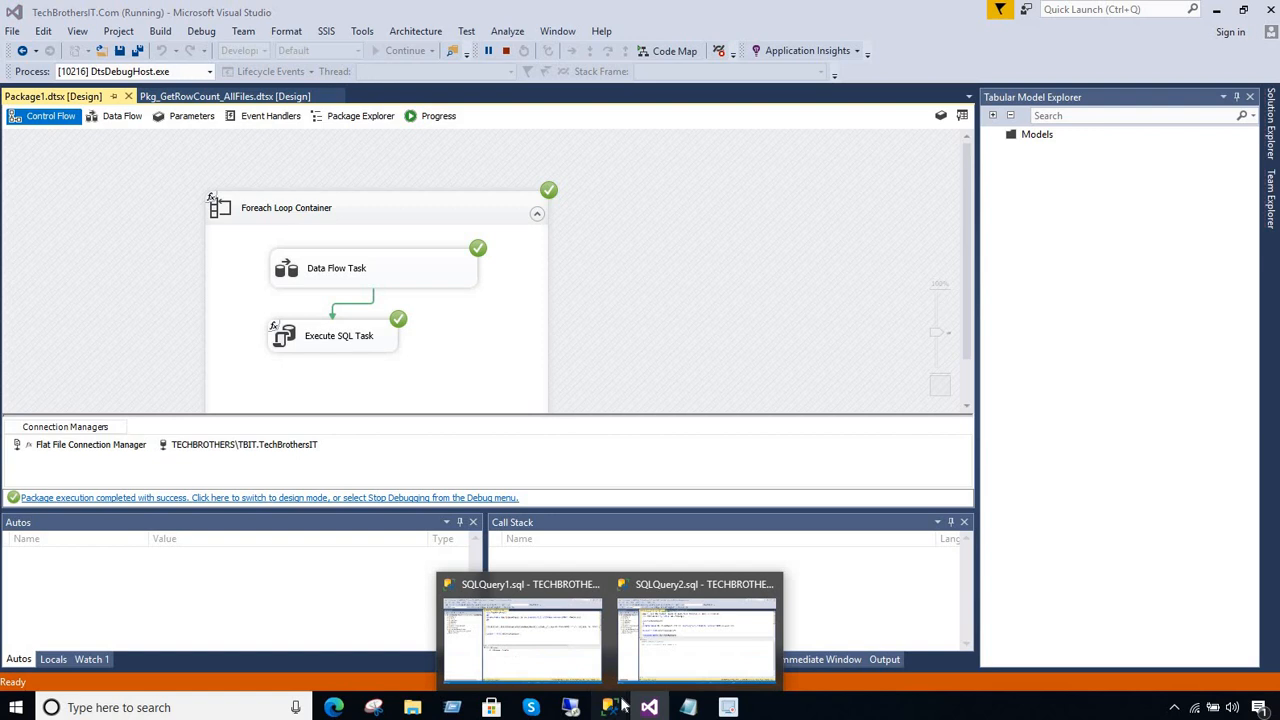
pyautogui.click(649, 647)
pyautogui.click(649, 653)
pyautogui.moveTo(486, 258); pyautogui.dragTo(200, 259)
pyautogui.click(226, 72)
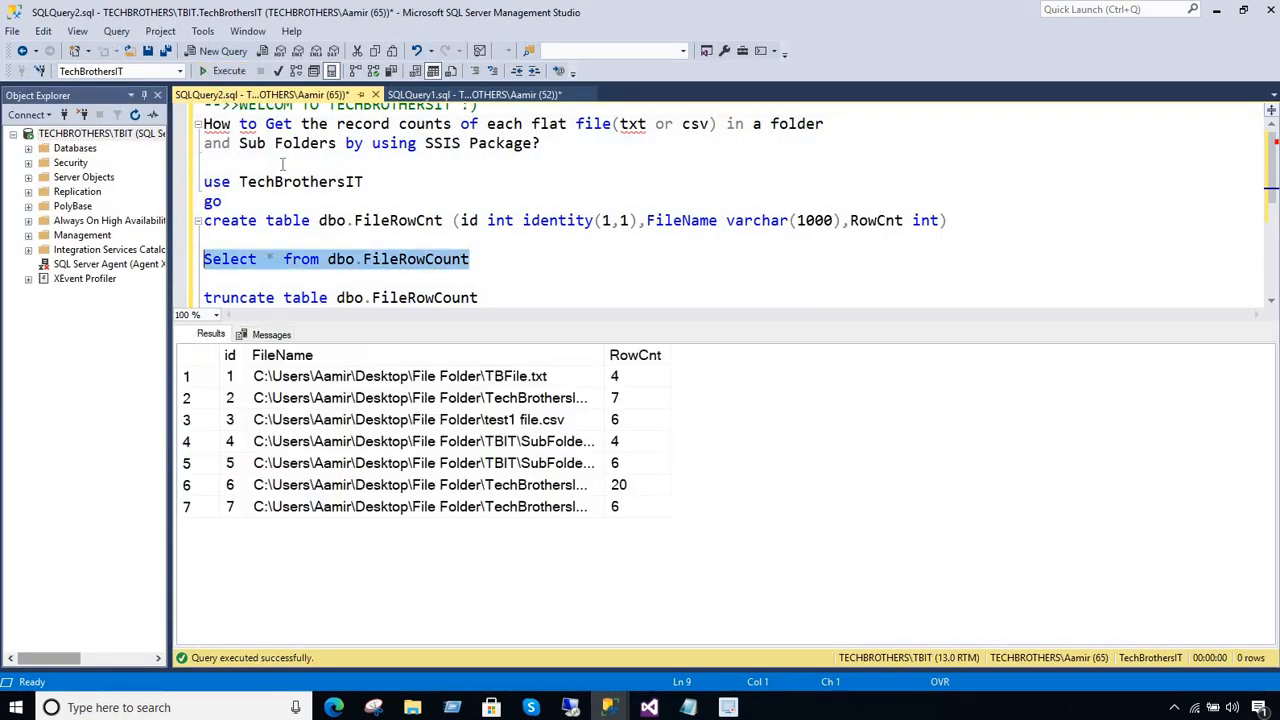
pyautogui.moveTo(604, 357); pyautogui.dragTo(716, 358)
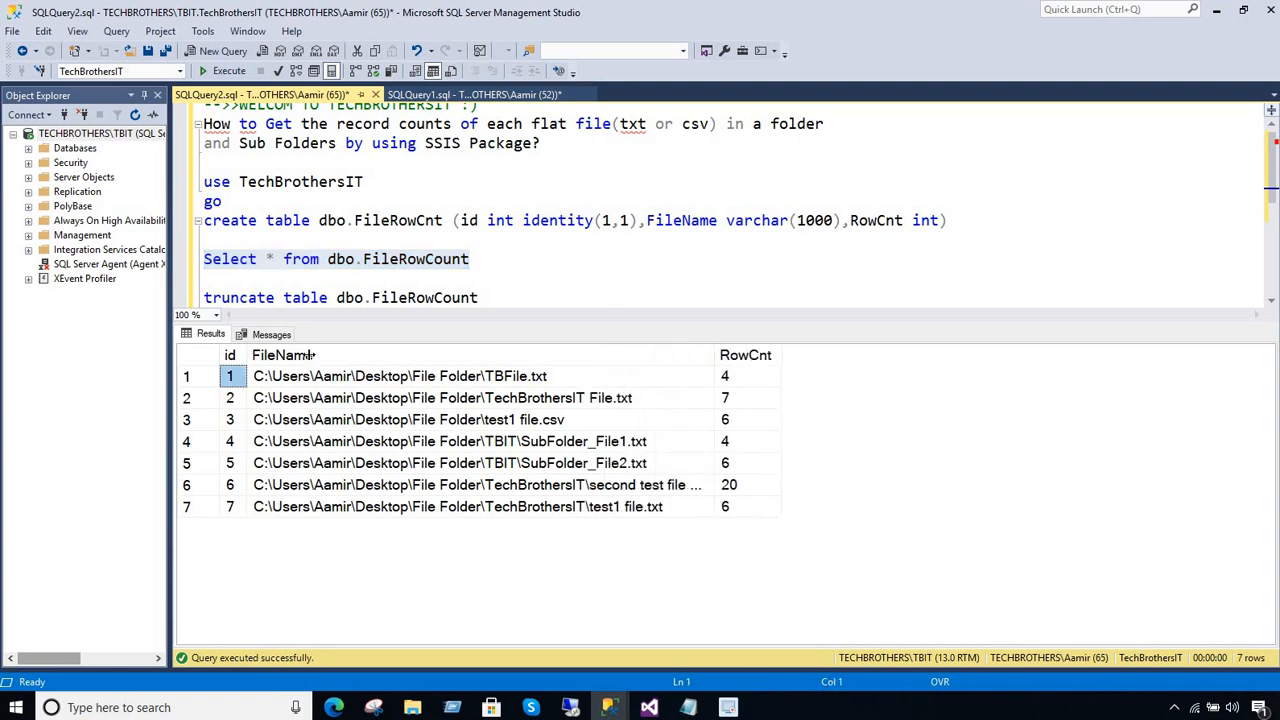
pyautogui.moveTo(310, 355); pyautogui.dragTo(418, 516)
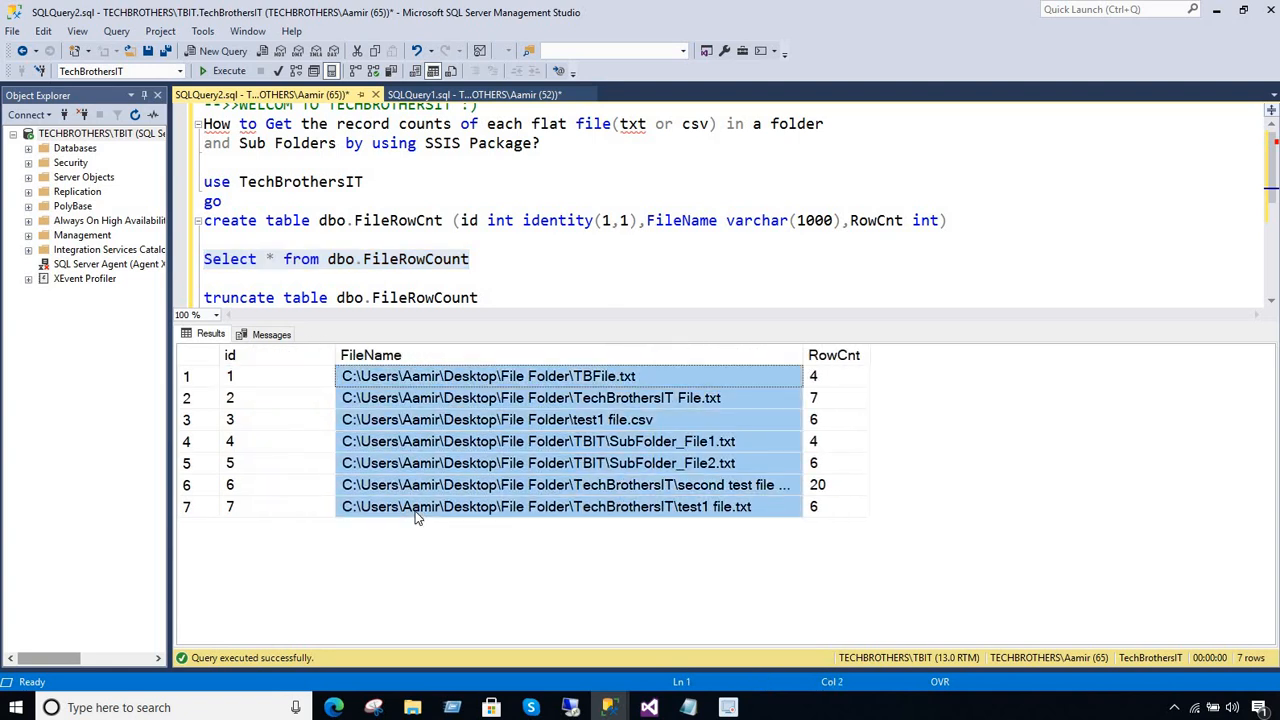
# Examine the FileName values in the query results for files in the main folder and its subfolders
pyautogui.click(507, 423)
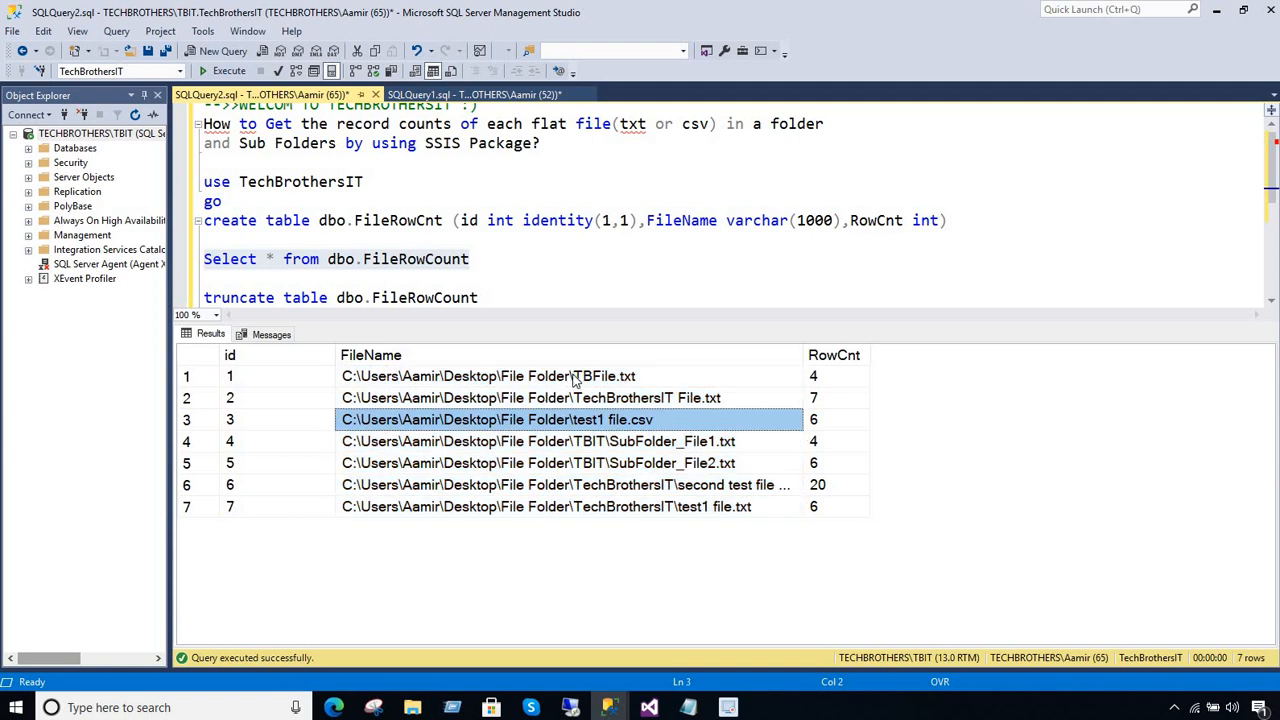
pyautogui.moveTo(576, 380); pyautogui.dragTo(580, 466)
pyautogui.click(603, 397)
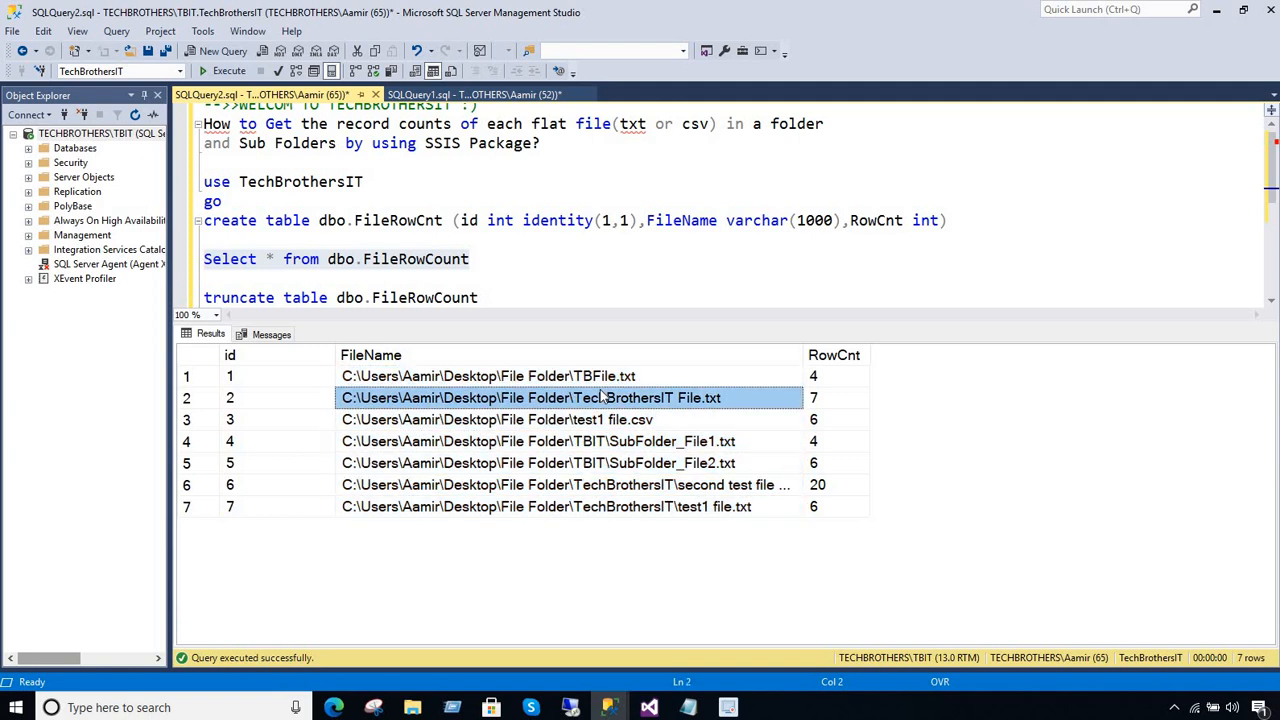
pyautogui.click(637, 377)
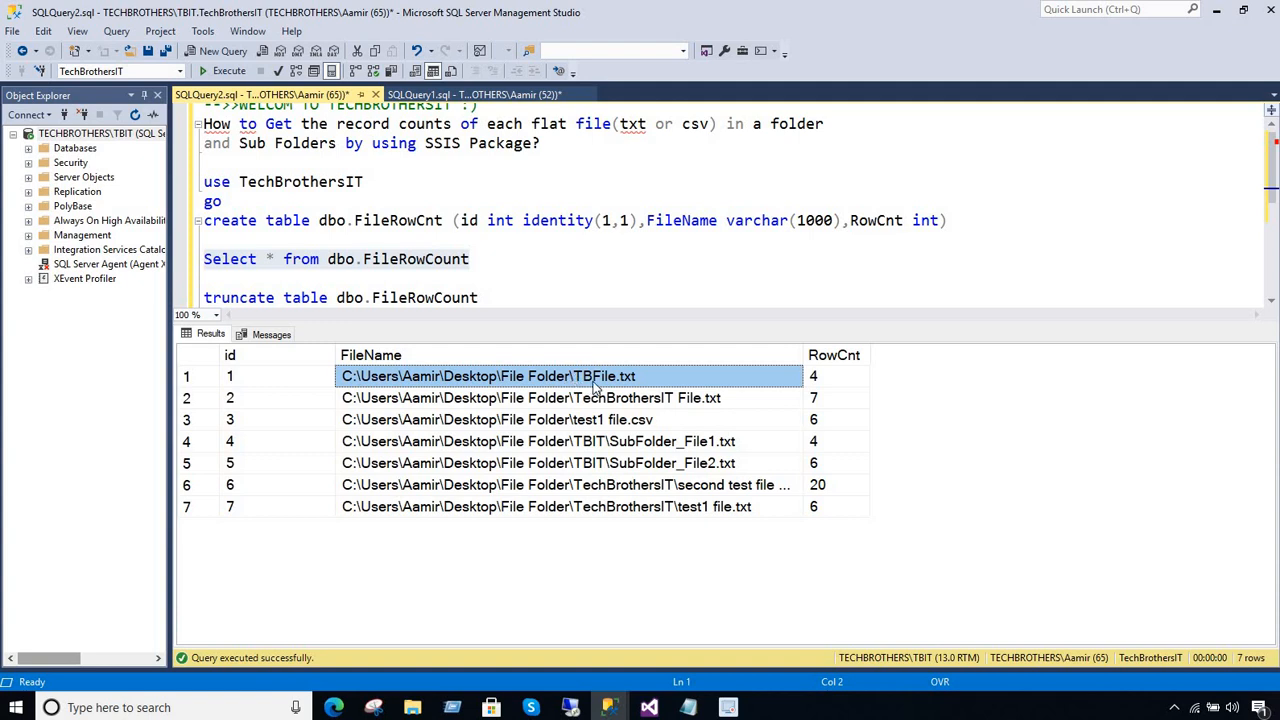
pyautogui.click(647, 424)
pyautogui.moveTo(637, 380); pyautogui.dragTo(646, 508)
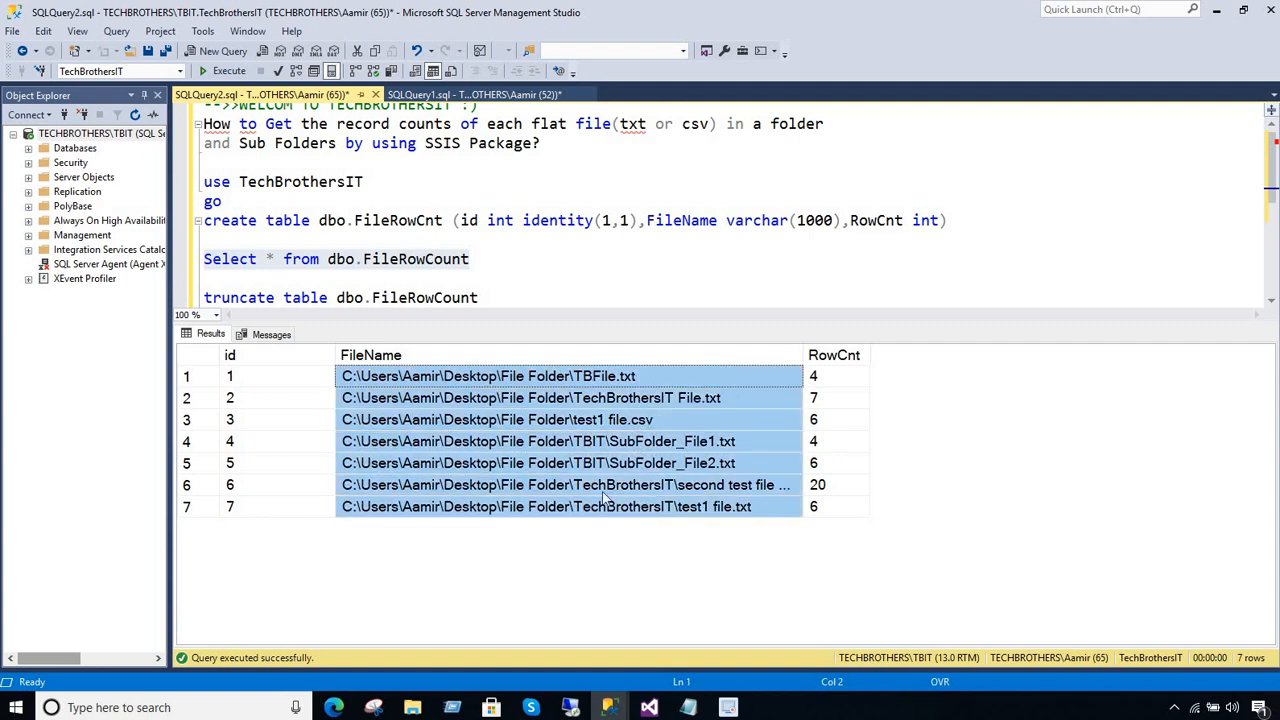
pyautogui.click(525, 403)
pyautogui.click(540, 440)
pyautogui.click(548, 463)
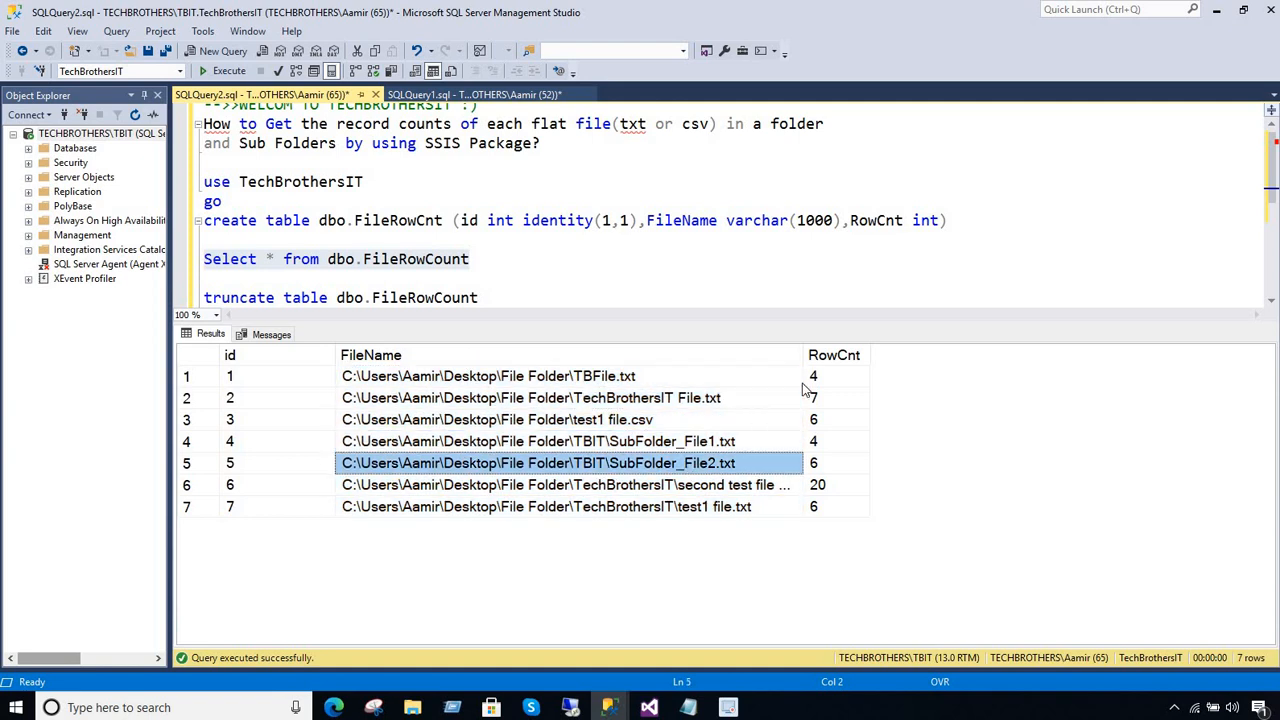
# Examine the RowCnt value of every file in the query results
pyautogui.moveTo(816, 378); pyautogui.dragTo(826, 522)
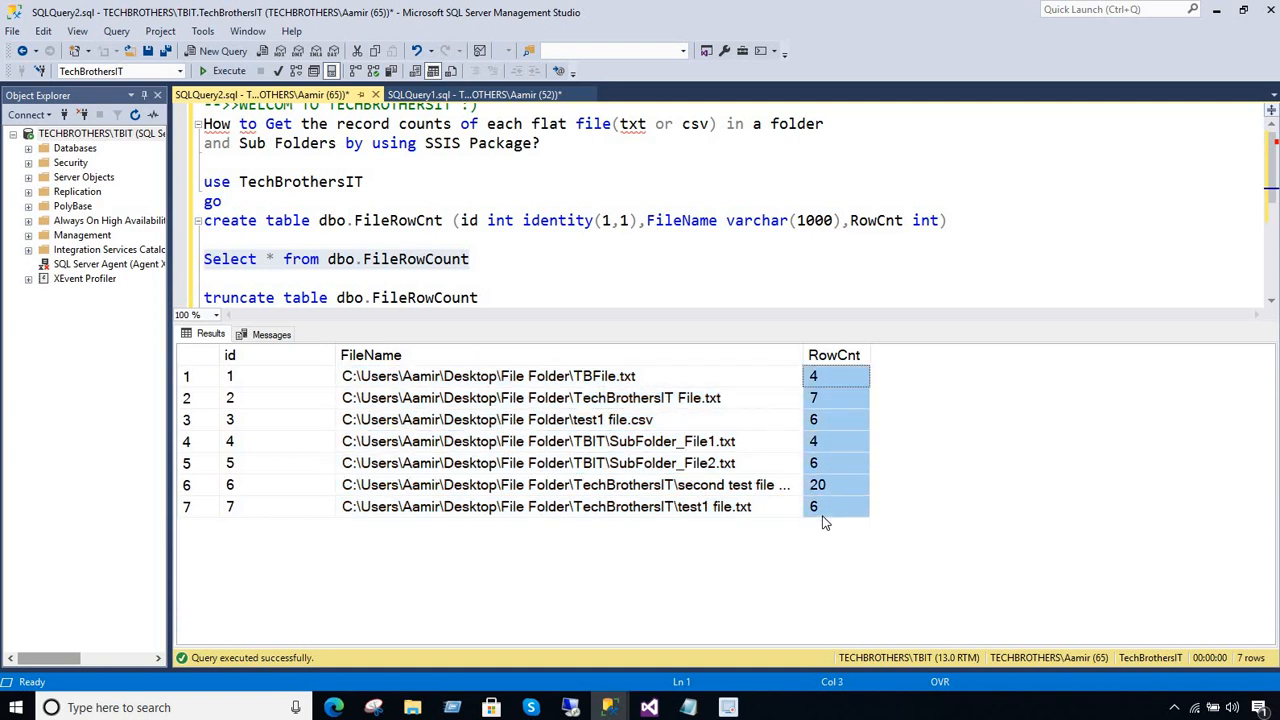
pyautogui.click(826, 378)
pyautogui.click(830, 398)
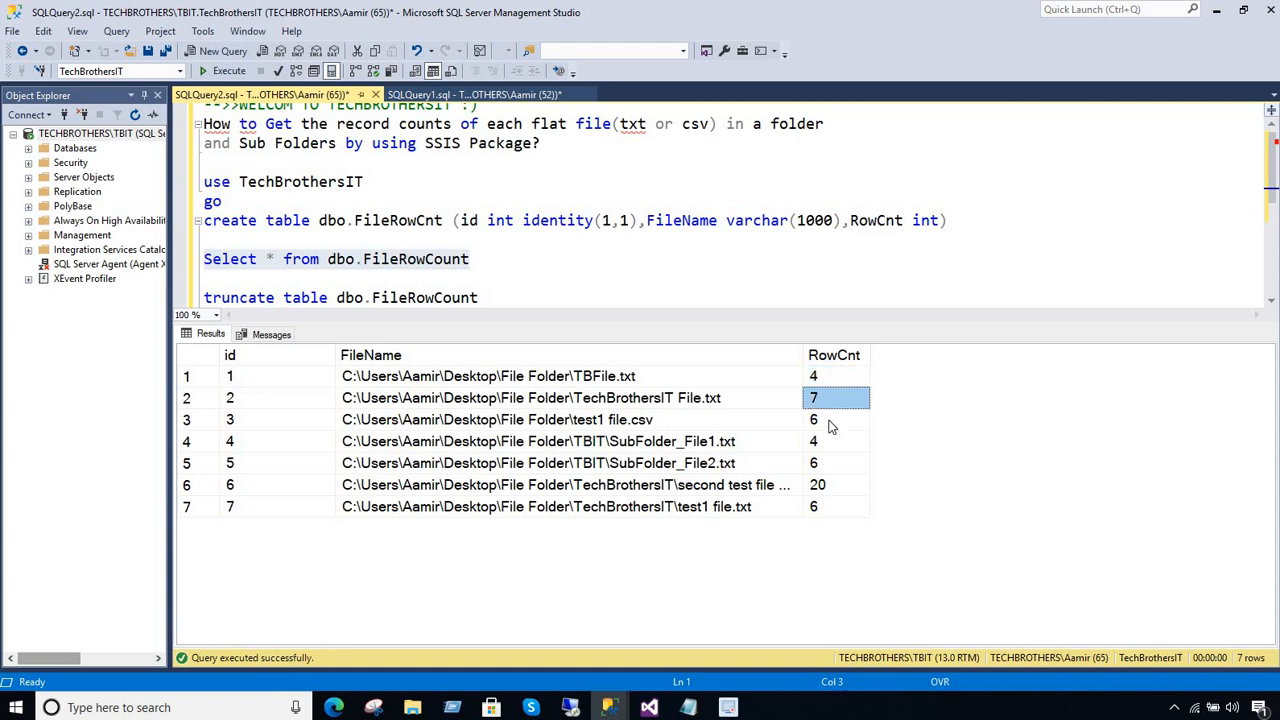
pyautogui.click(832, 420)
pyautogui.click(831, 441)
pyautogui.click(832, 463)
pyautogui.click(832, 485)
pyautogui.click(829, 509)
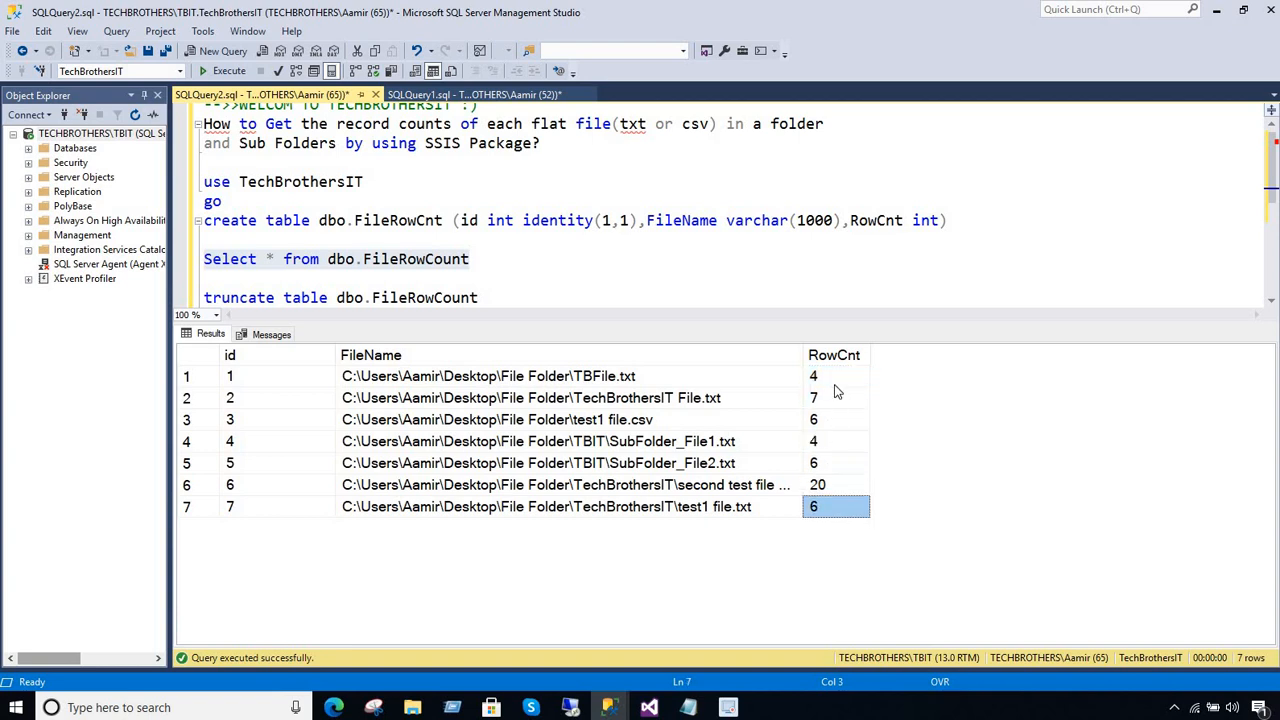
pyautogui.moveTo(829, 378); pyautogui.dragTo(831, 505)
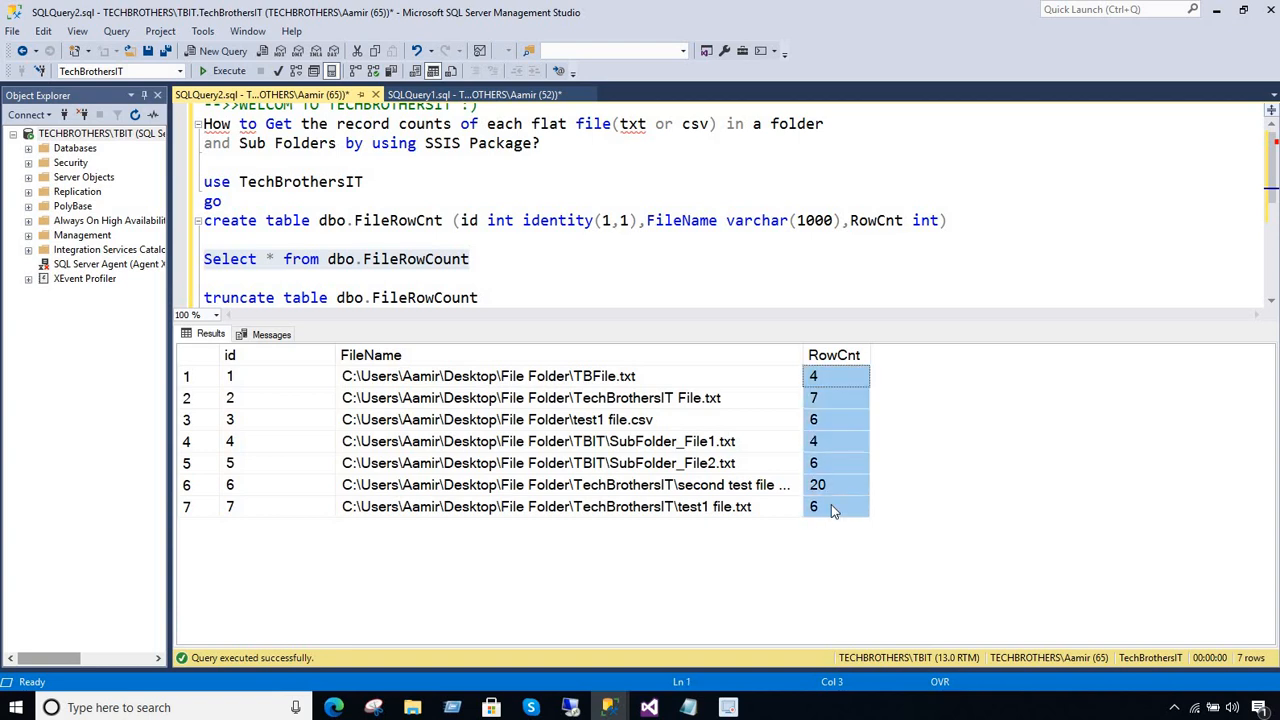
pyautogui.click(828, 384)
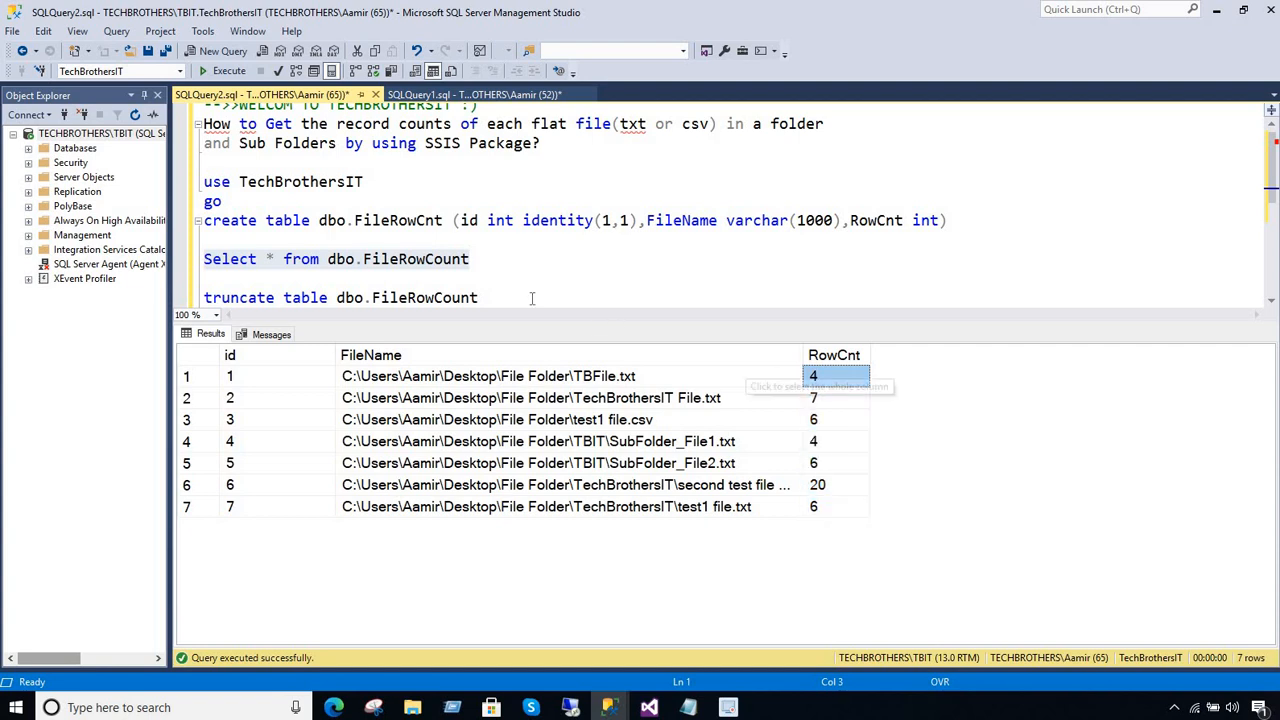
pyautogui.click(274, 258)
pyautogui.doubleClick(270, 258)
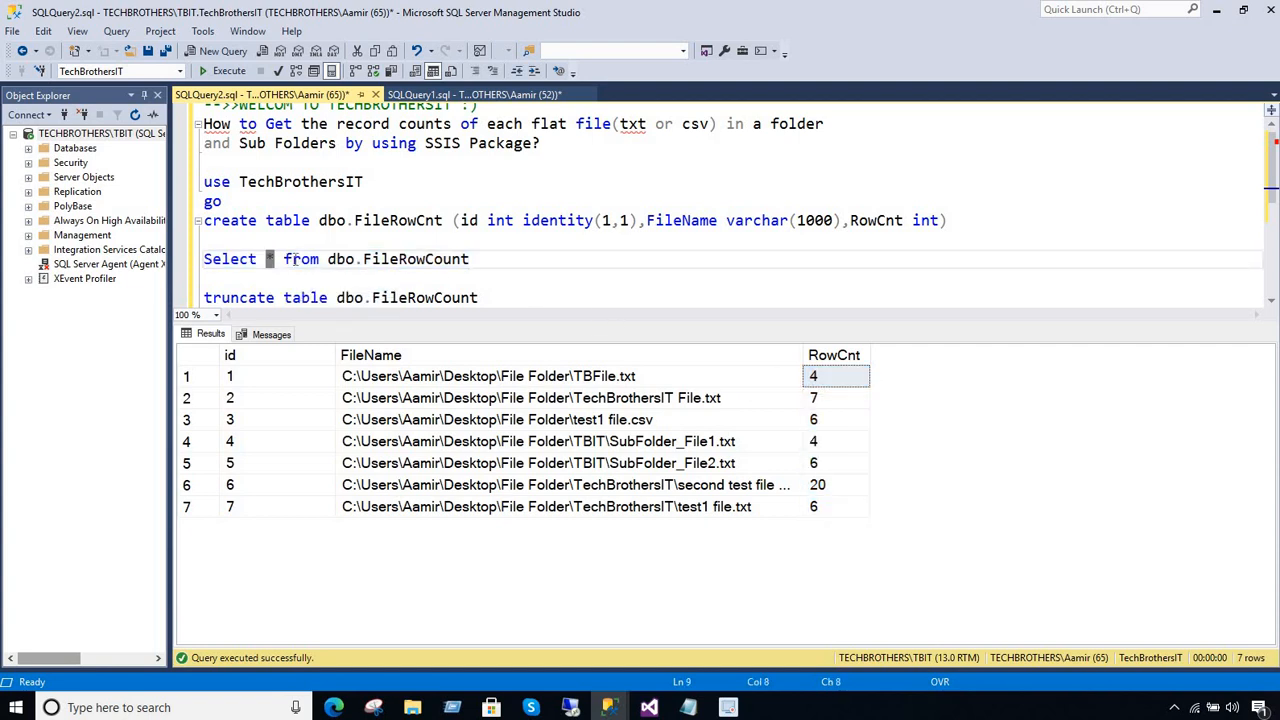
pyautogui.write('fil')
pyautogui.press('BackSpace')
pyautogui.press('BackSpace')
pyautogui.press('BackSpace')
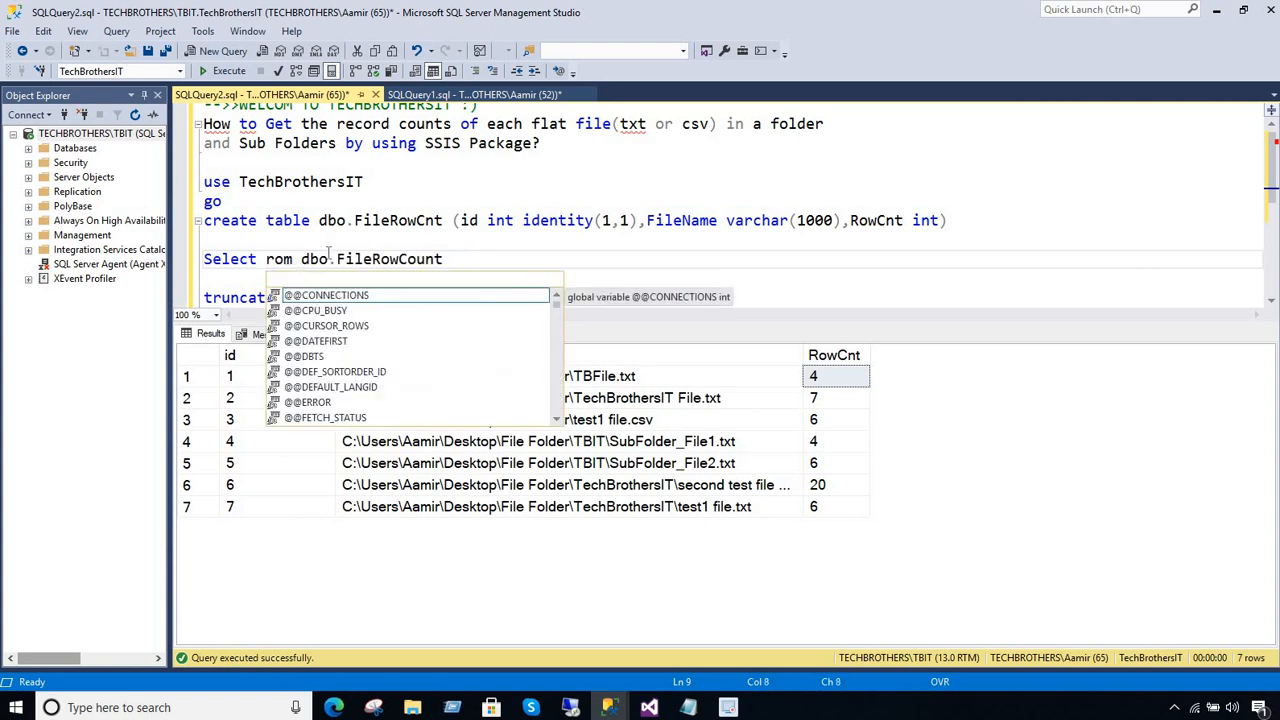
# Start a second query below the existing select statement, selecting the columns id and FileName
pyautogui.click(462, 262)
pyautogui.press('Return')
pyautogui.press('Return')
pyautogui.write('S')
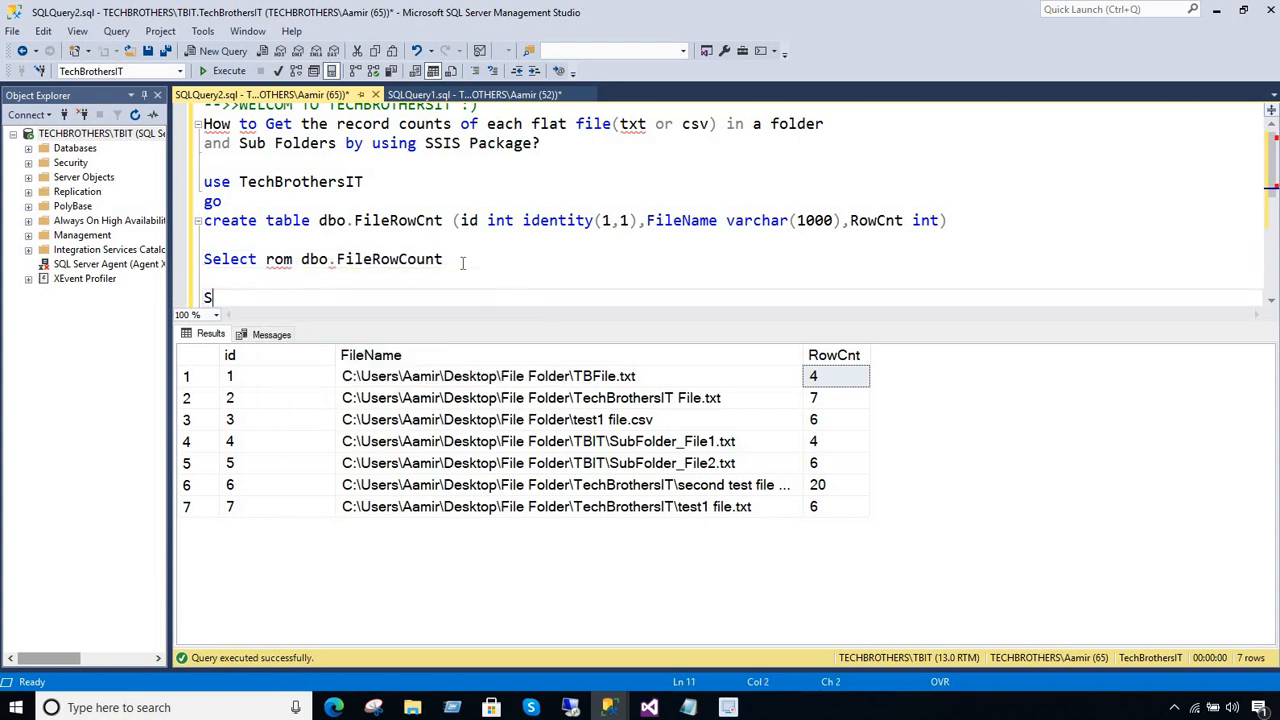
pyautogui.write('elect id,Filenam')
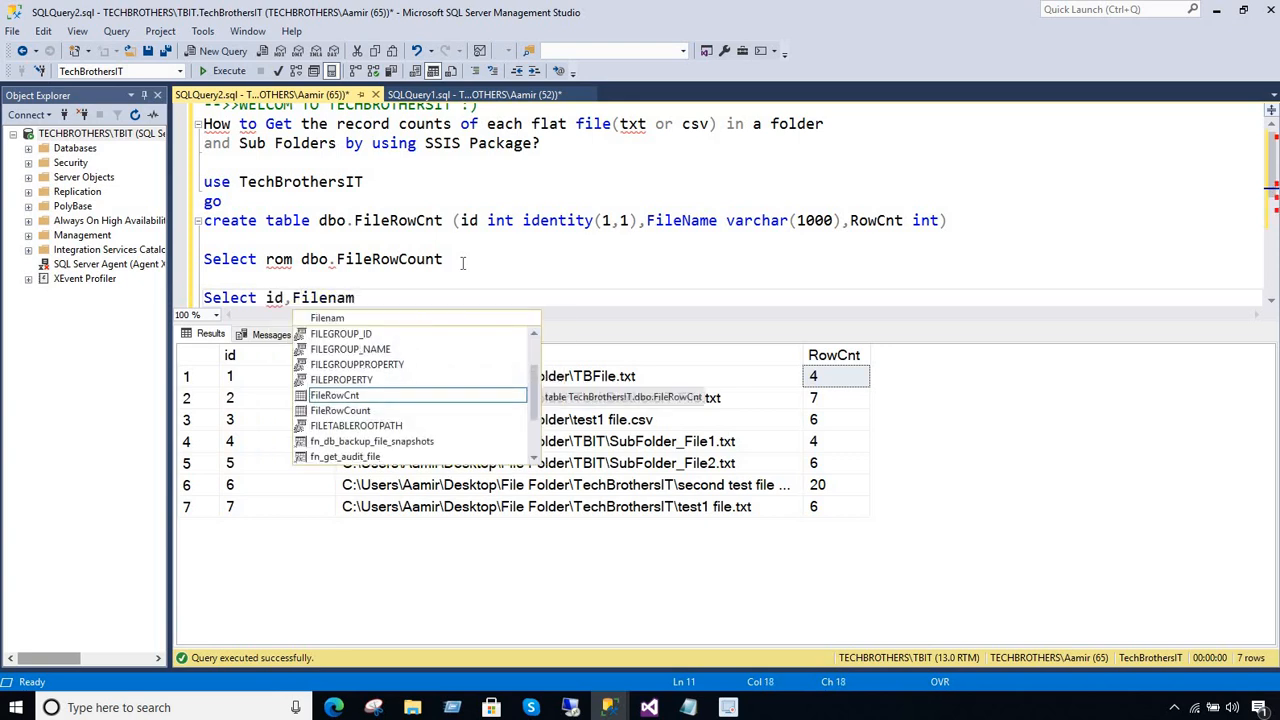
pyautogui.press('BackSpace')
pyautogui.press('BackSpace')
pyautogui.press('BackSpace')
pyautogui.write('Name,R')
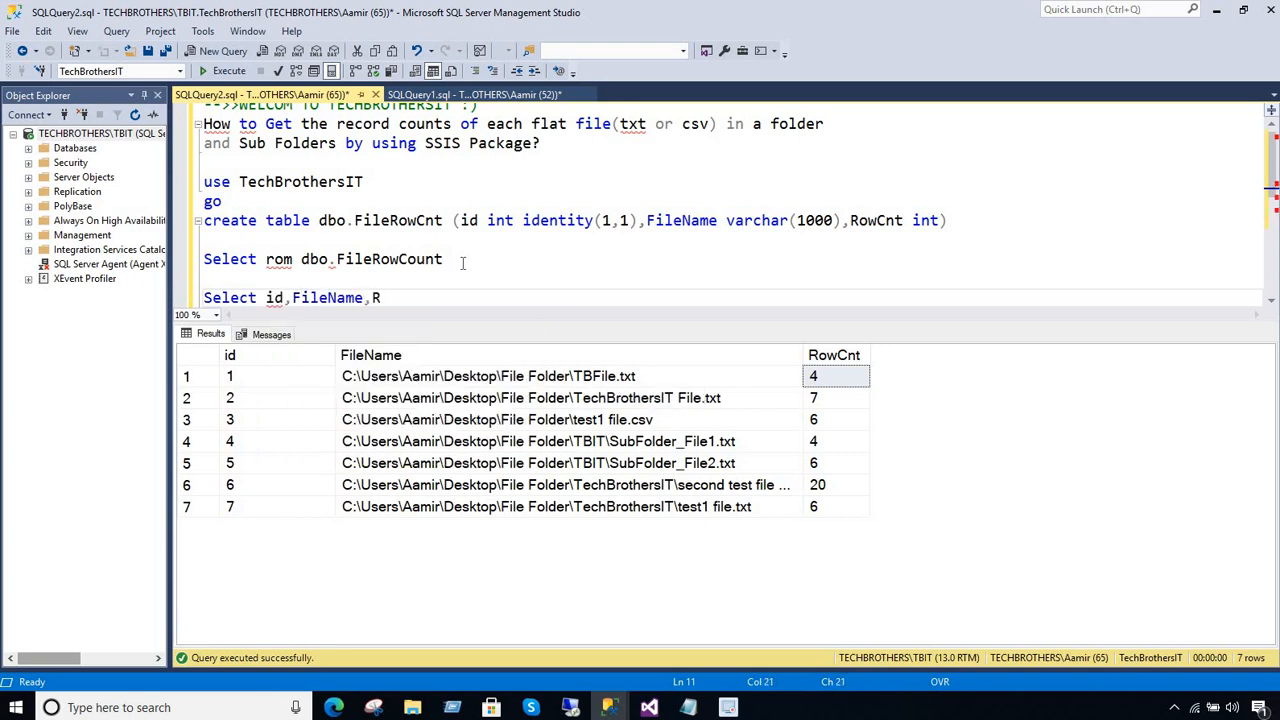
pyautogui.write('owCount')
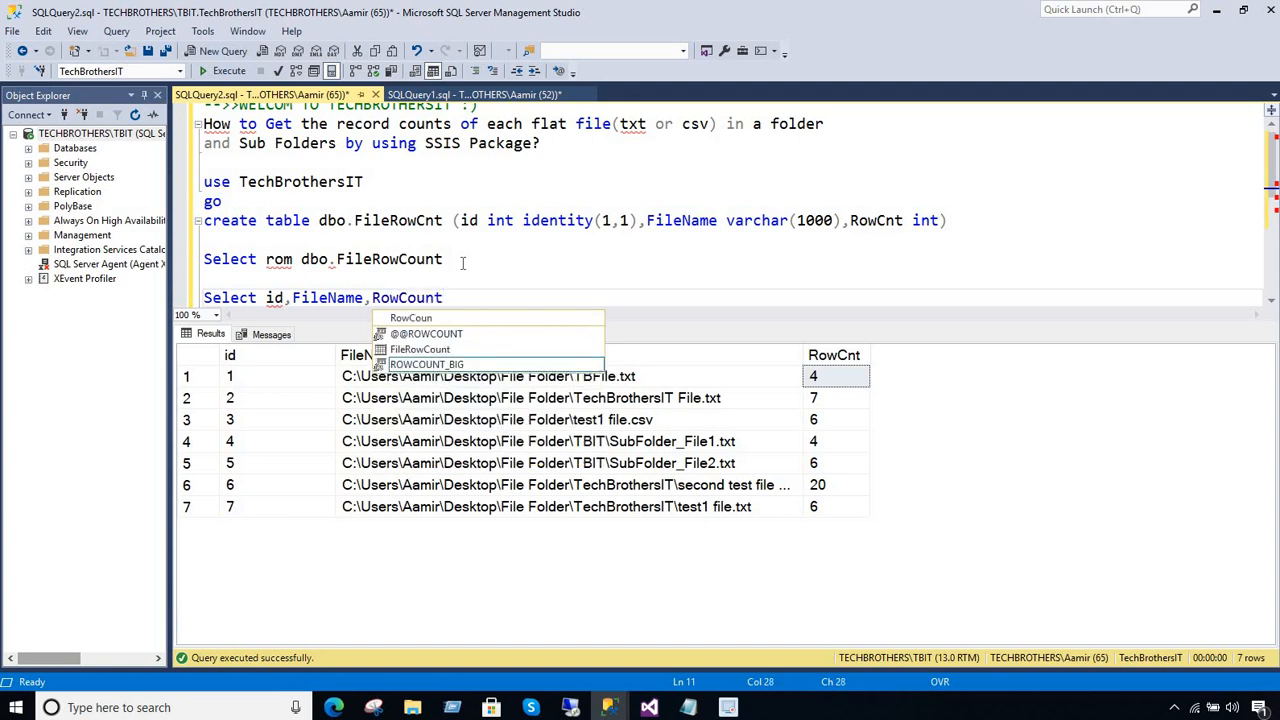
pyautogui.write('-')
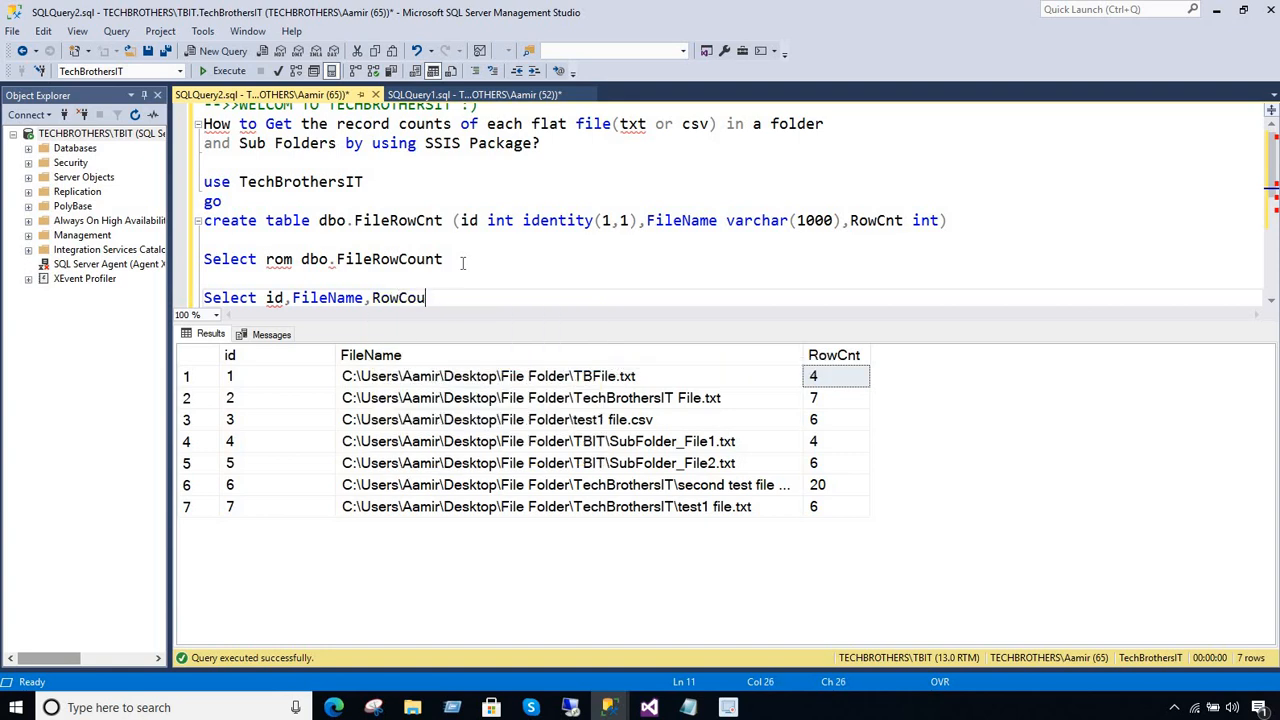
# Add RowCnt-1 as RowCnt to the new query's column list, followed by the from keyword
pyautogui.press('BackSpace')
pyautogui.press('BackSpace')
pyautogui.press('BackSpace')
pyautogui.write('Cnt')
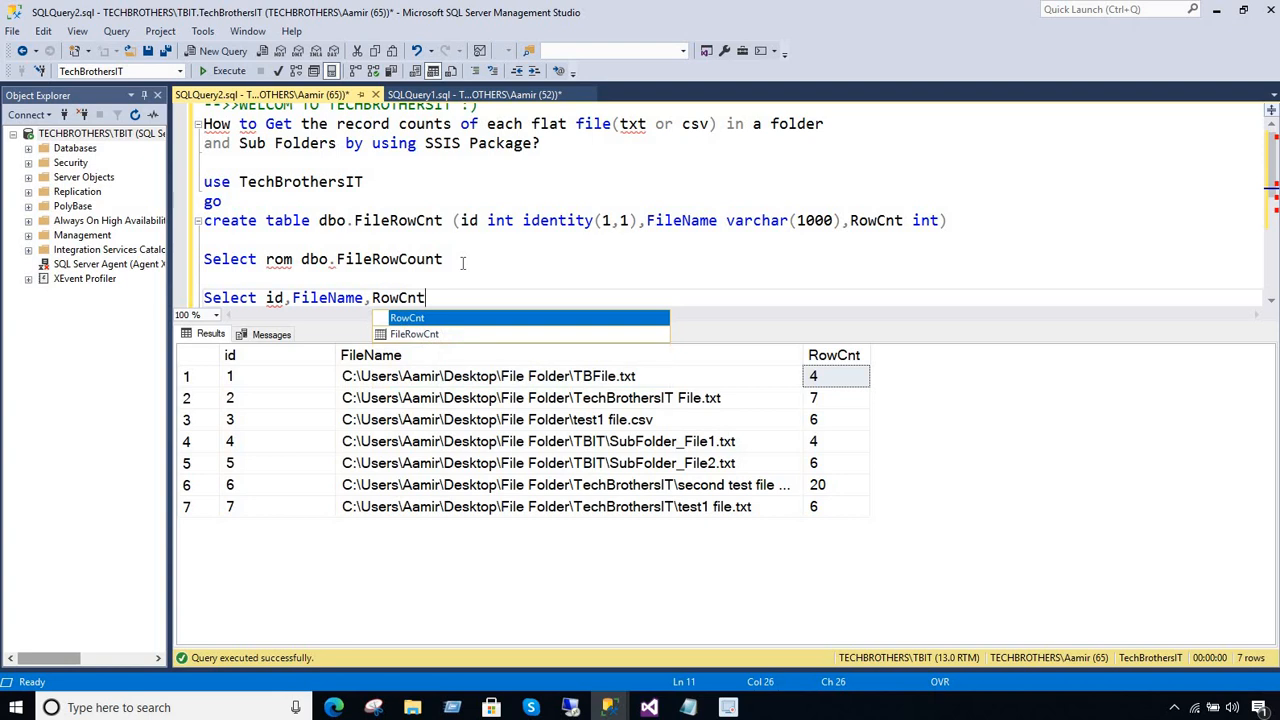
pyautogui.write('-1 as')
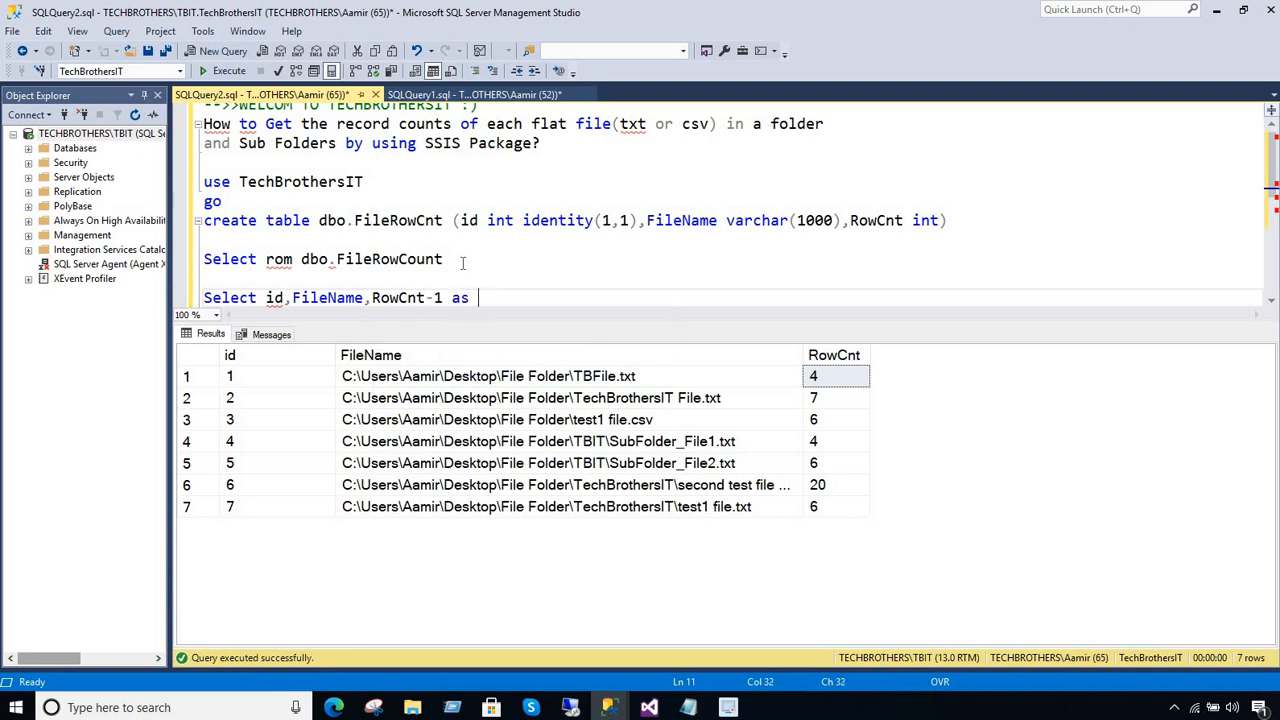
pyautogui.write(' RowCnt from')
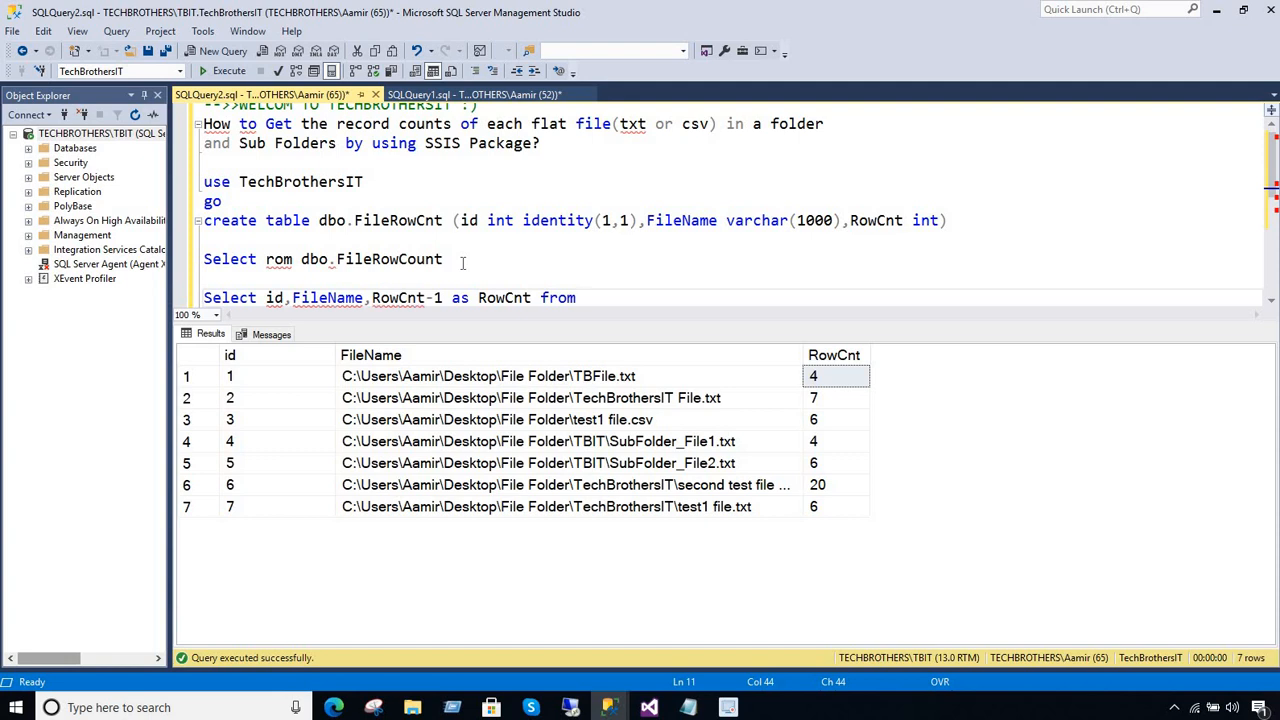
# Complete the from clause with dbo.FileRowCount copied from the truncate statement, and run only the new select query
pyautogui.scroll(-3, 487, 232)
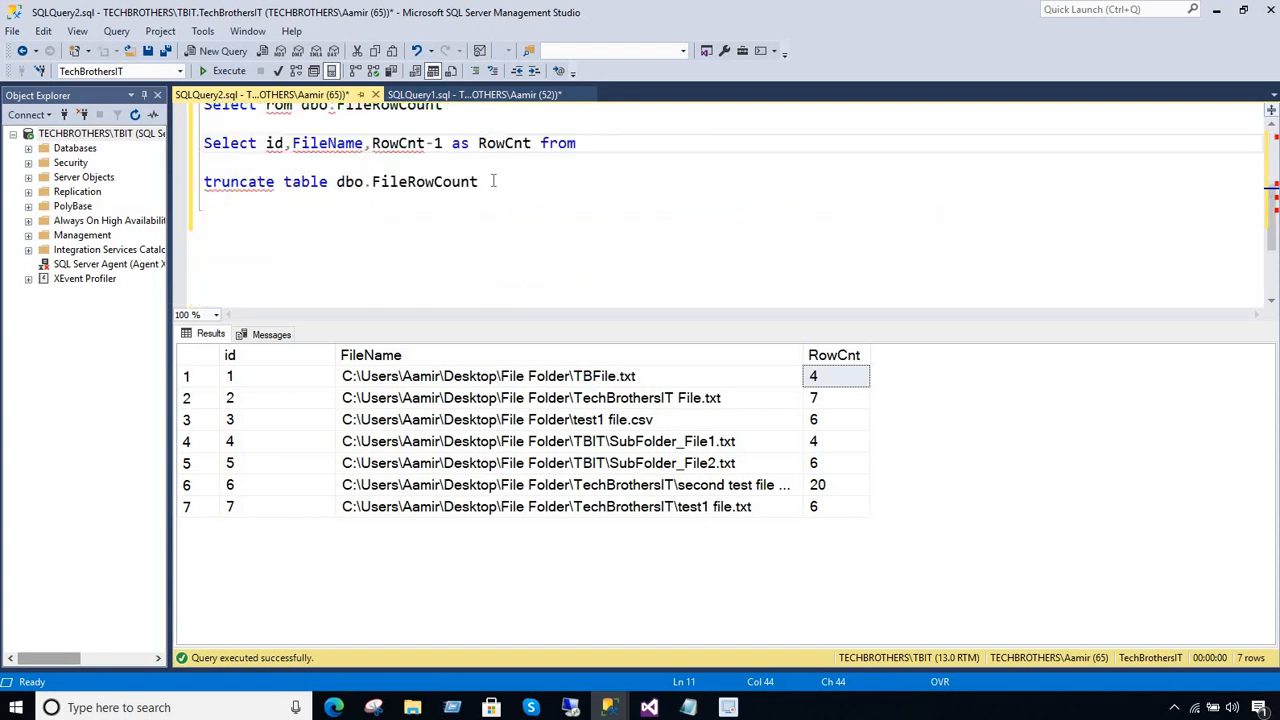
pyautogui.moveTo(493, 181); pyautogui.dragTo(337, 181)
pyautogui.rightClick(347, 183)
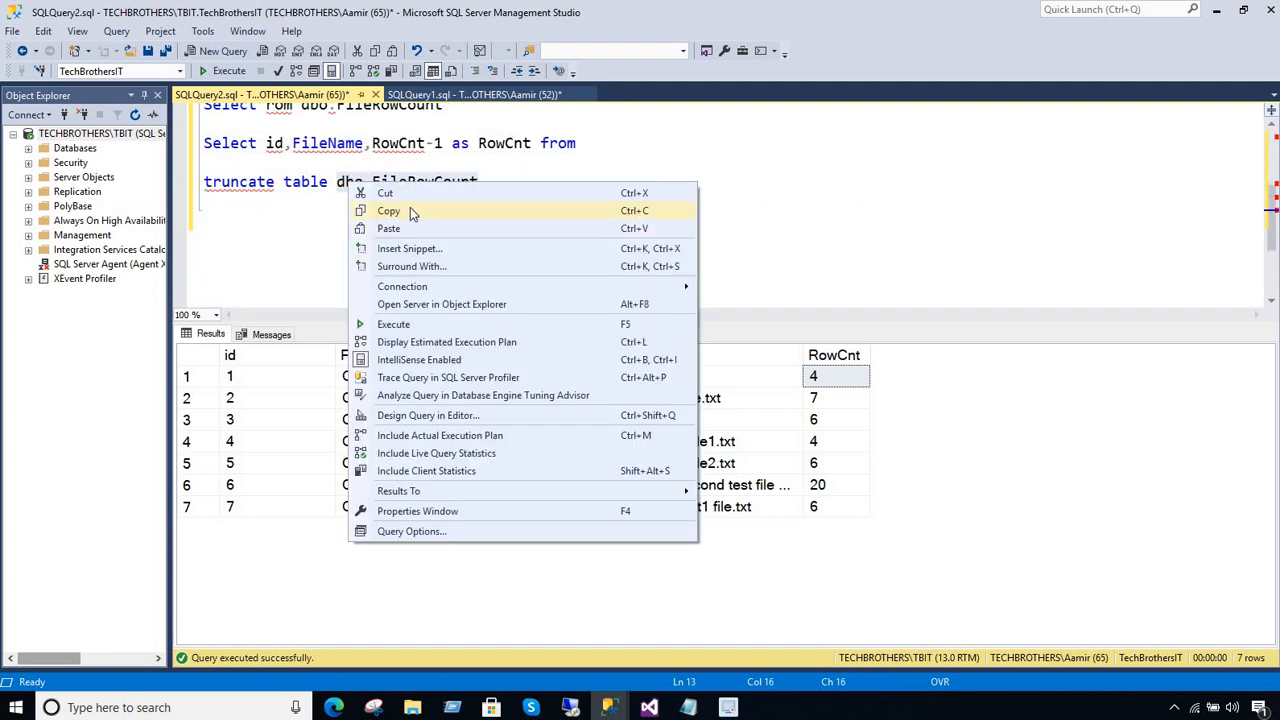
pyautogui.click(410, 210)
pyautogui.click(615, 141)
pyautogui.hotkey('ctrl', 'v')
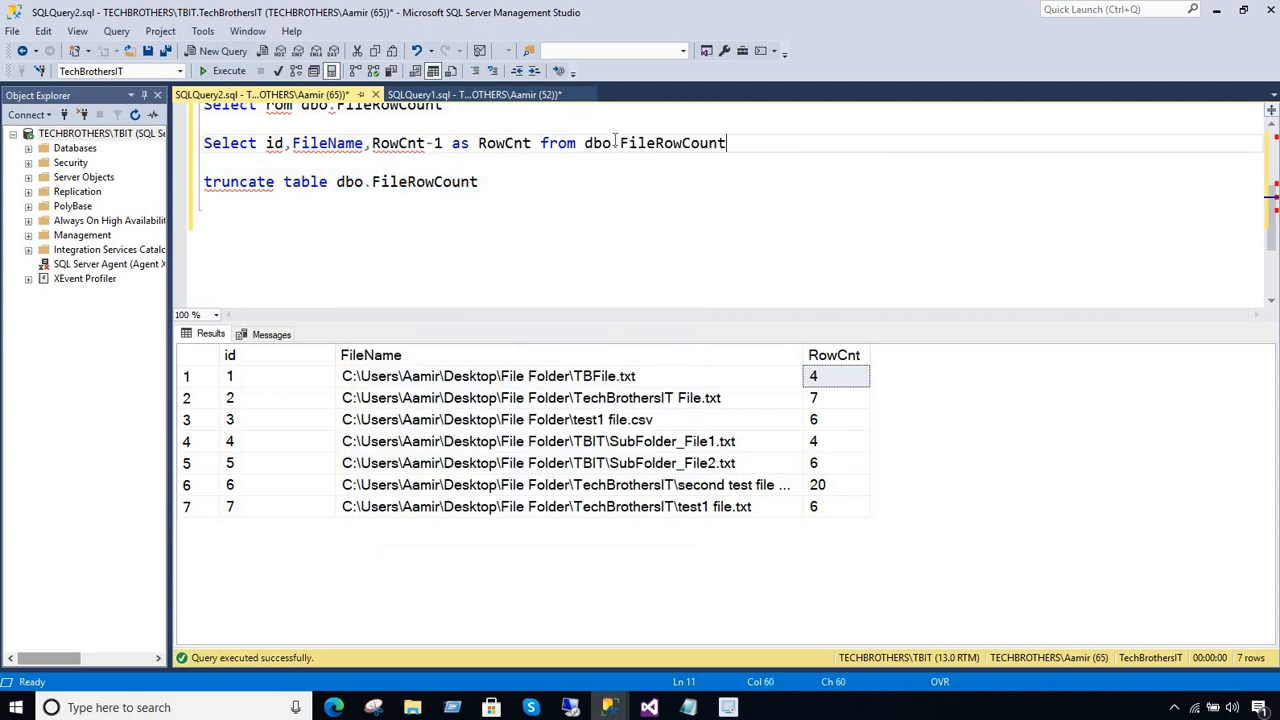
pyautogui.hotkey('shift', 'Up')
pyautogui.click(228, 72)
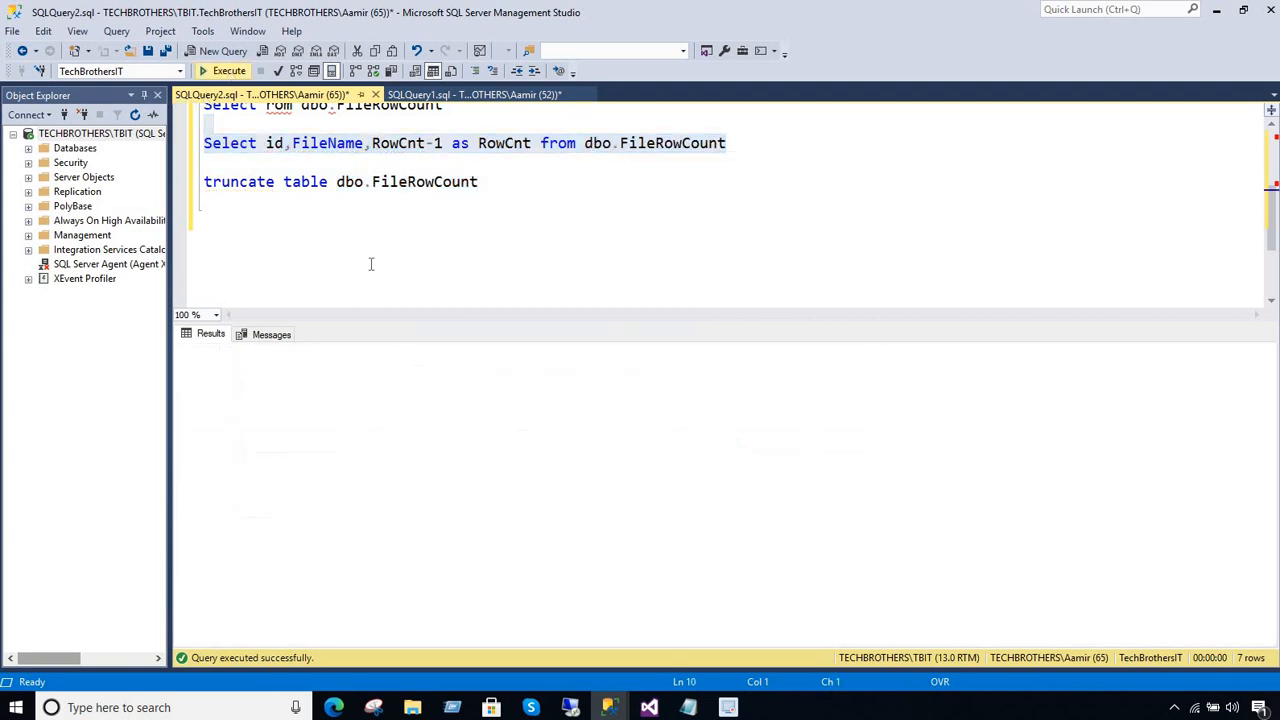
# Examine the RowCnt results of the new query against its RowCnt-1 expression that excludes each file's header row
pyautogui.click(627, 377)
pyautogui.click(625, 398)
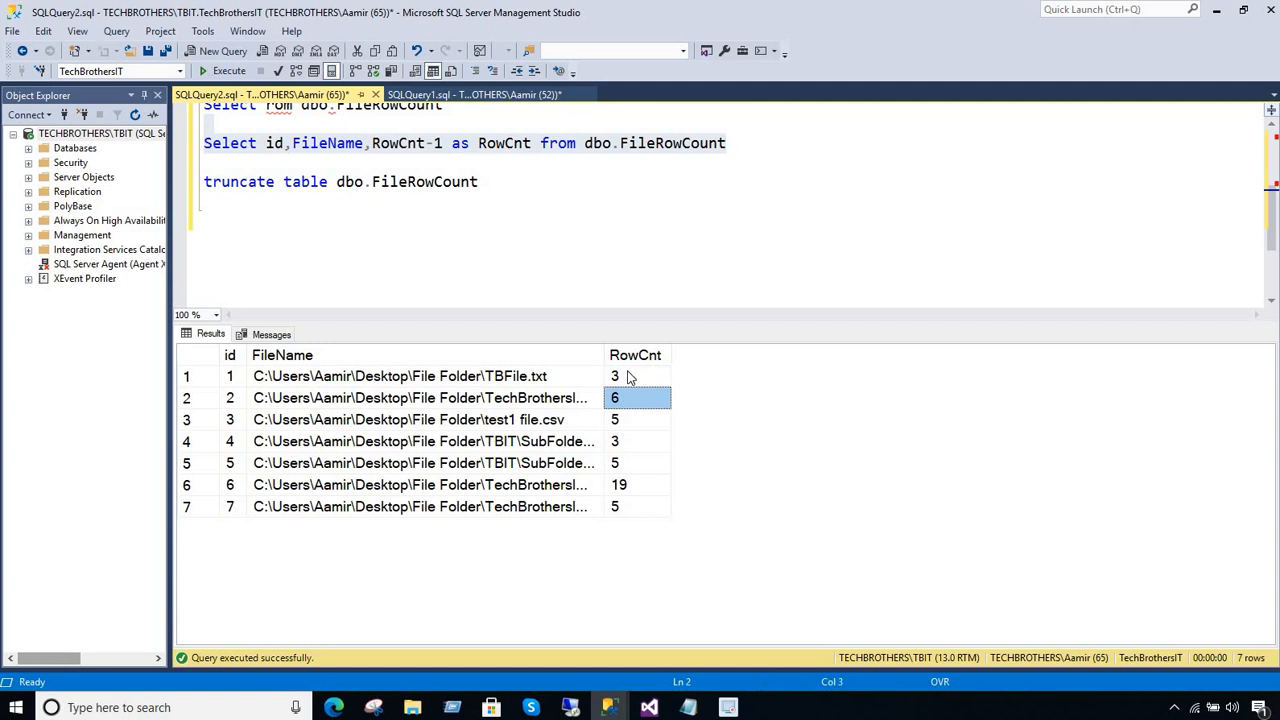
pyautogui.click(511, 143)
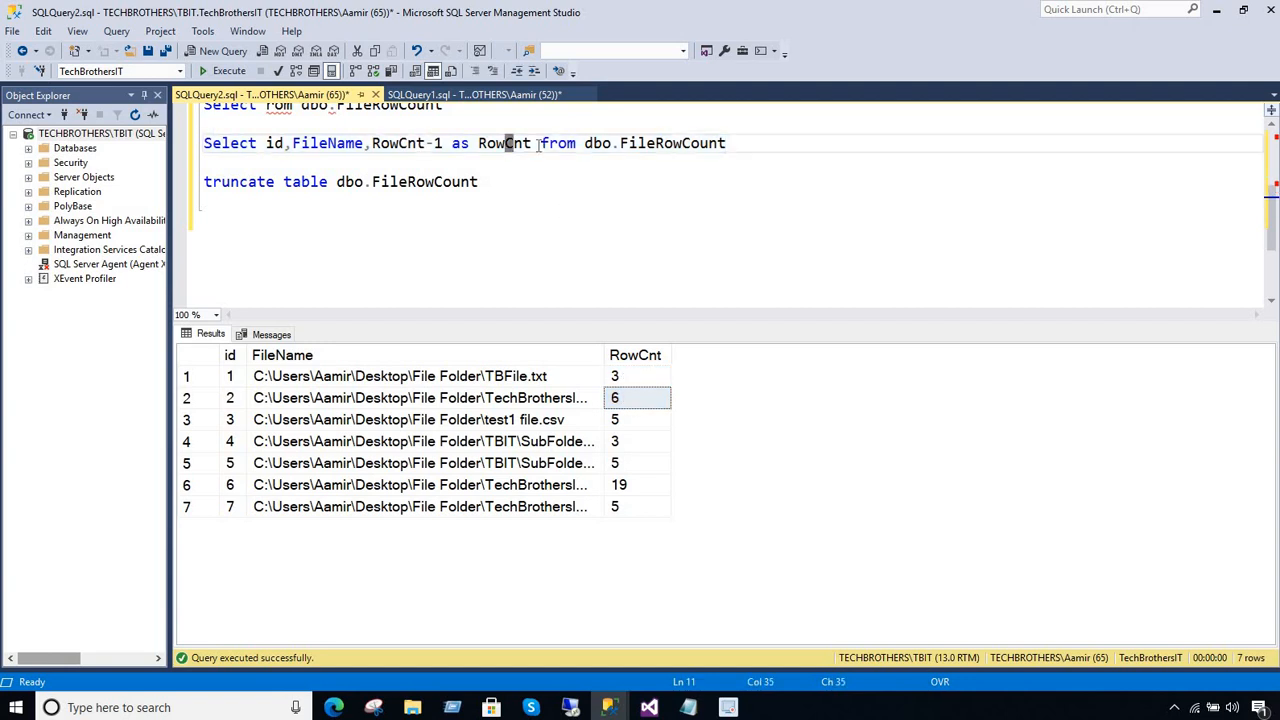
pyautogui.click(533, 145)
pyautogui.click(620, 380)
pyautogui.click(621, 420)
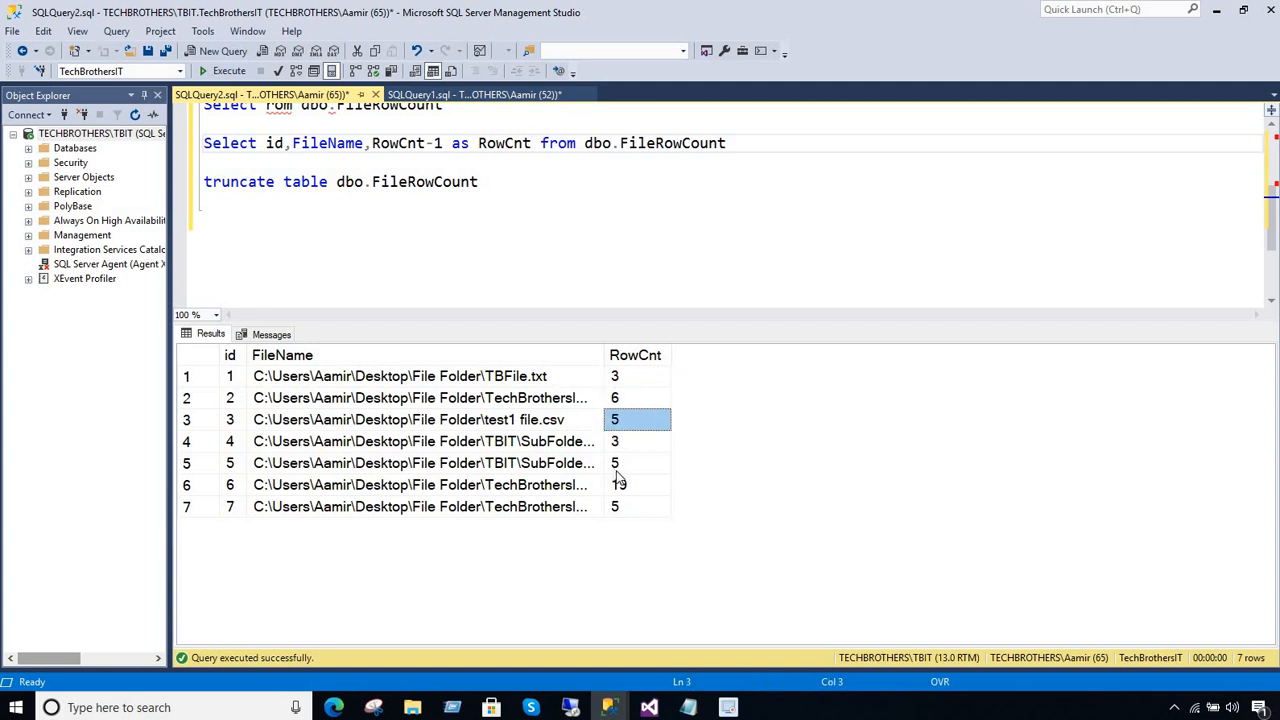
pyautogui.click(622, 463)
pyautogui.click(625, 507)
pyautogui.moveTo(630, 376); pyautogui.dragTo(628, 509)
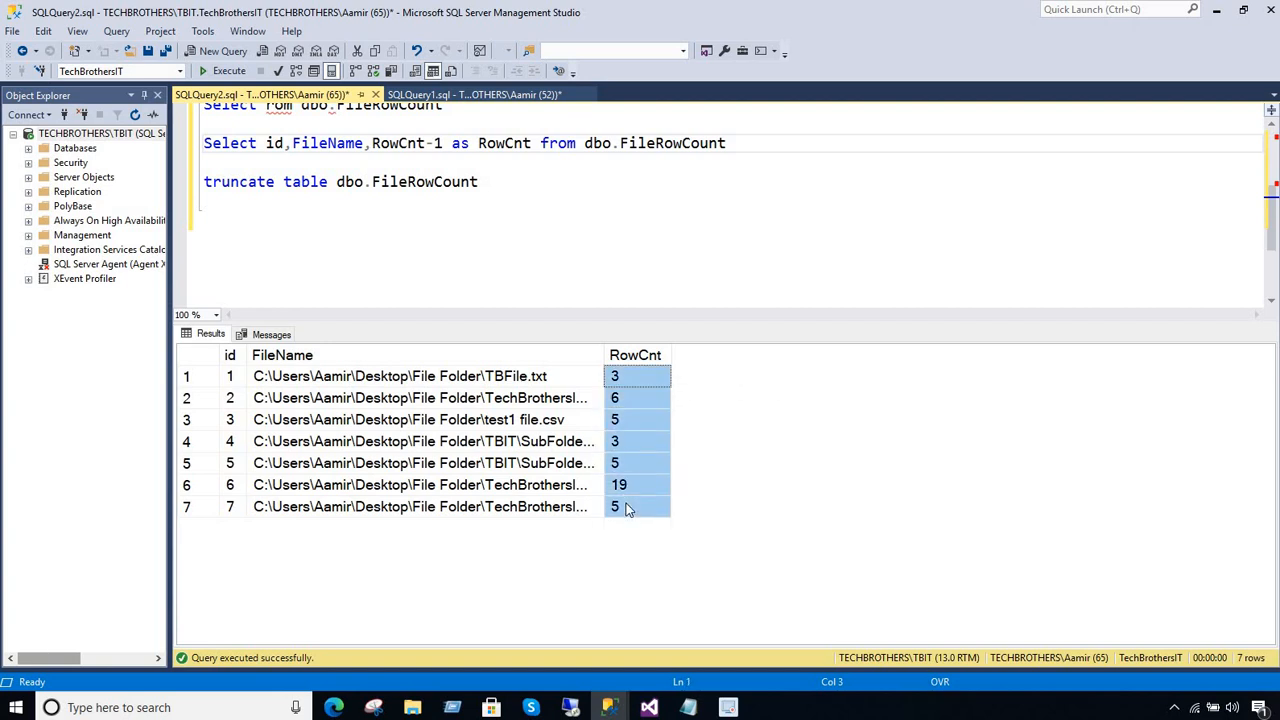
pyautogui.doubleClick(440, 143)
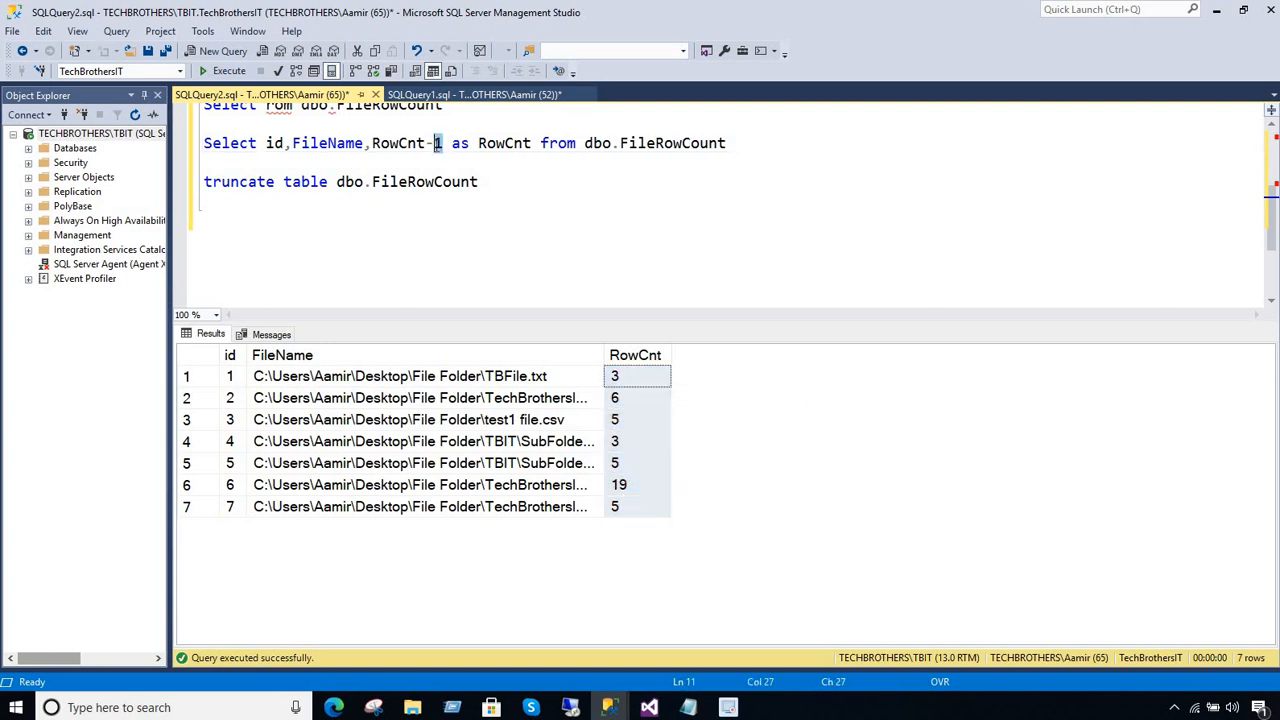
pyautogui.click(644, 399)
pyautogui.click(644, 366)
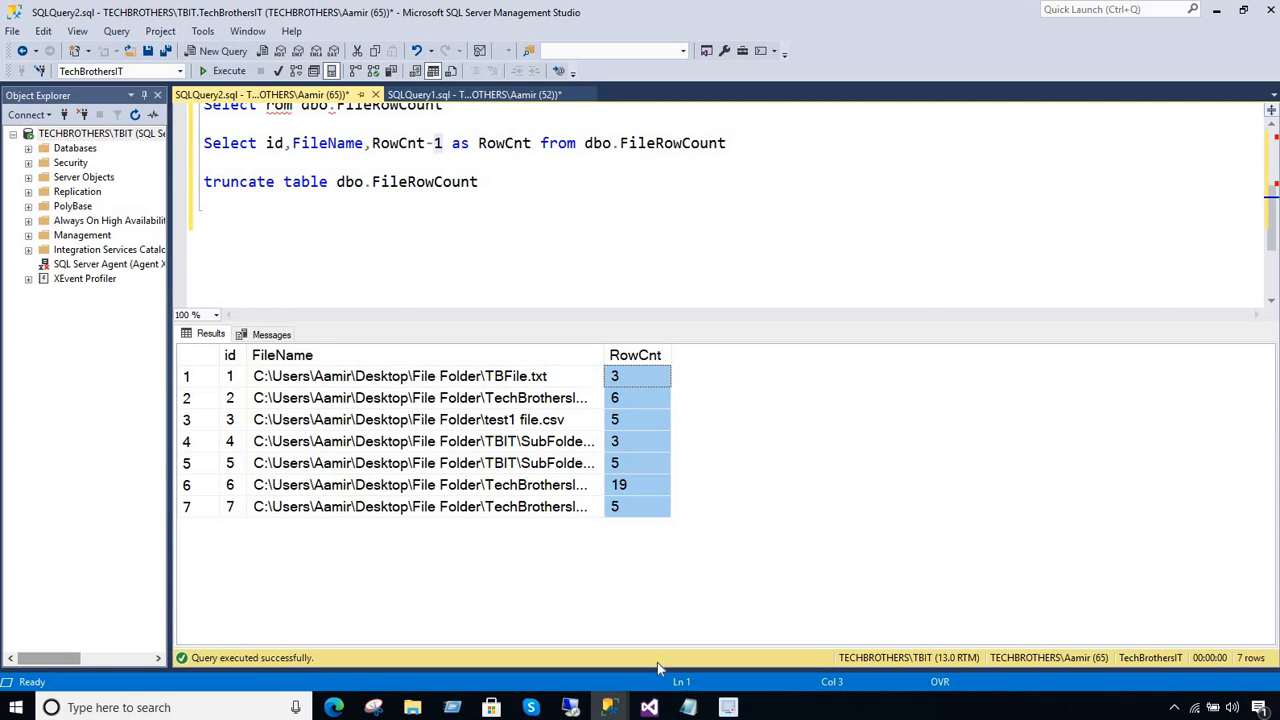
# Switch to Visual Studio, stop debugging Package1.dtsx, and review the FileFolderPath variable's folder value
pyautogui.click(649, 707)
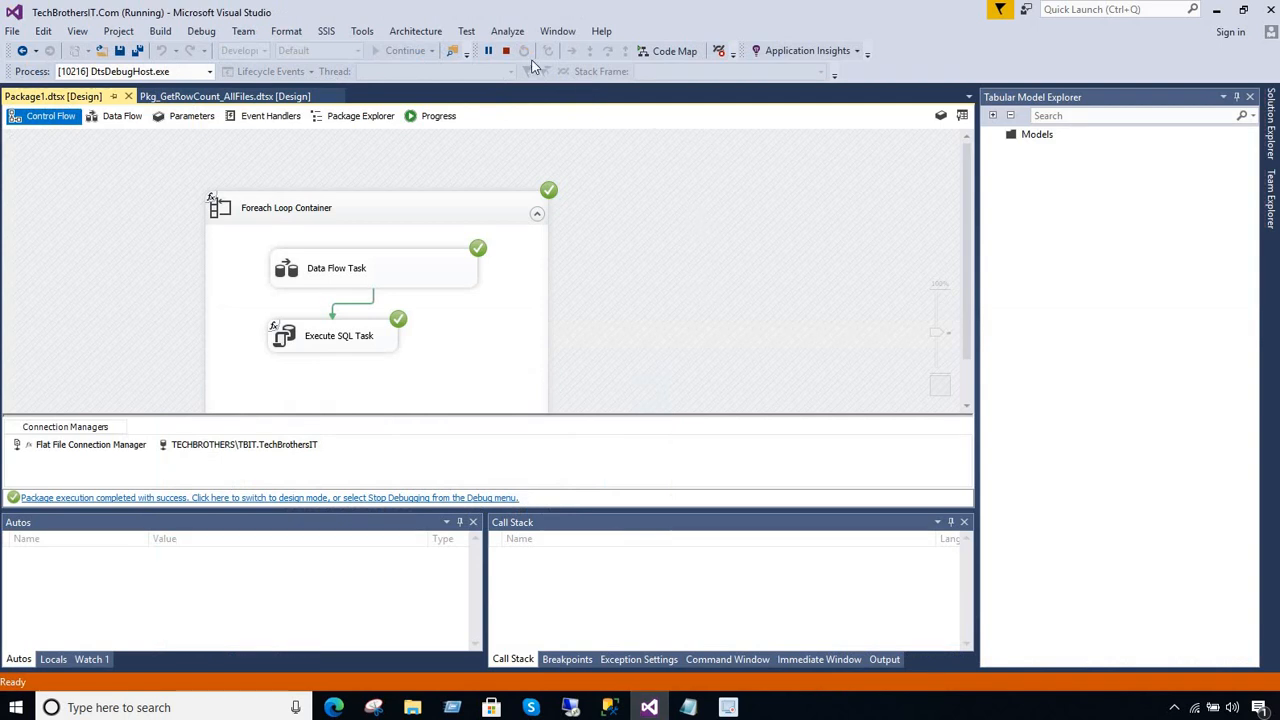
pyautogui.click(506, 50)
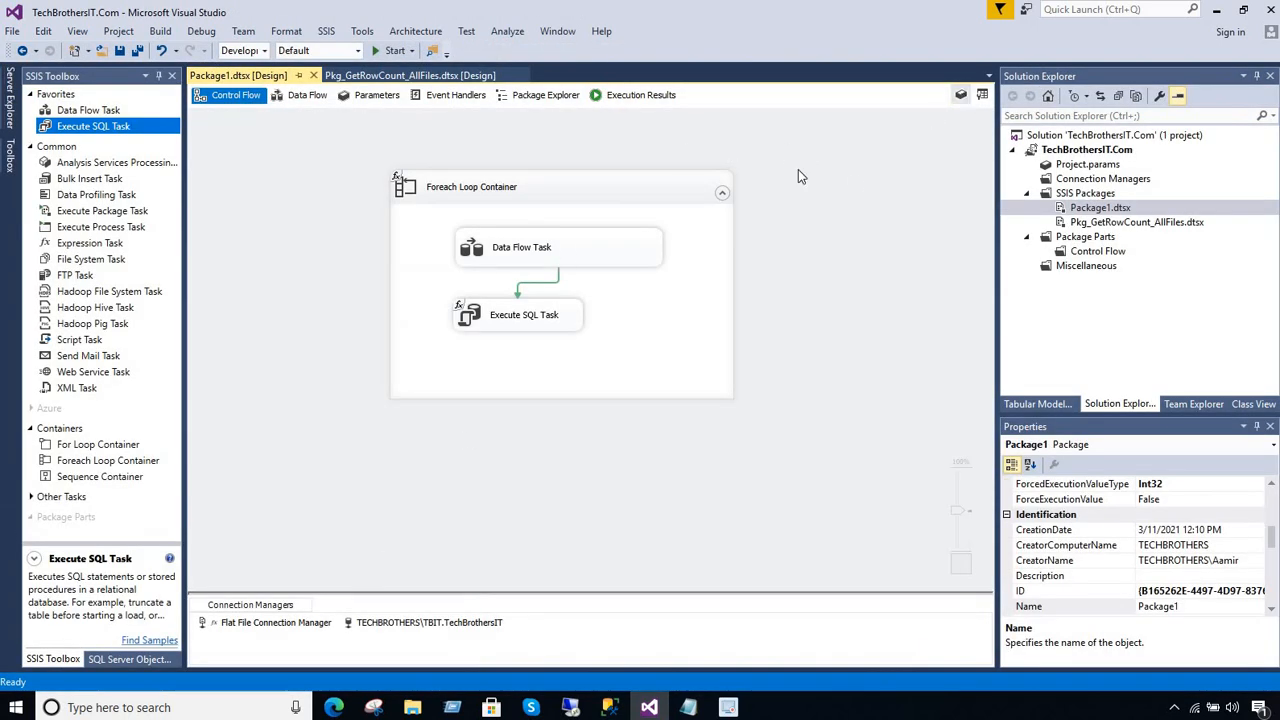
pyautogui.click(301, 457)
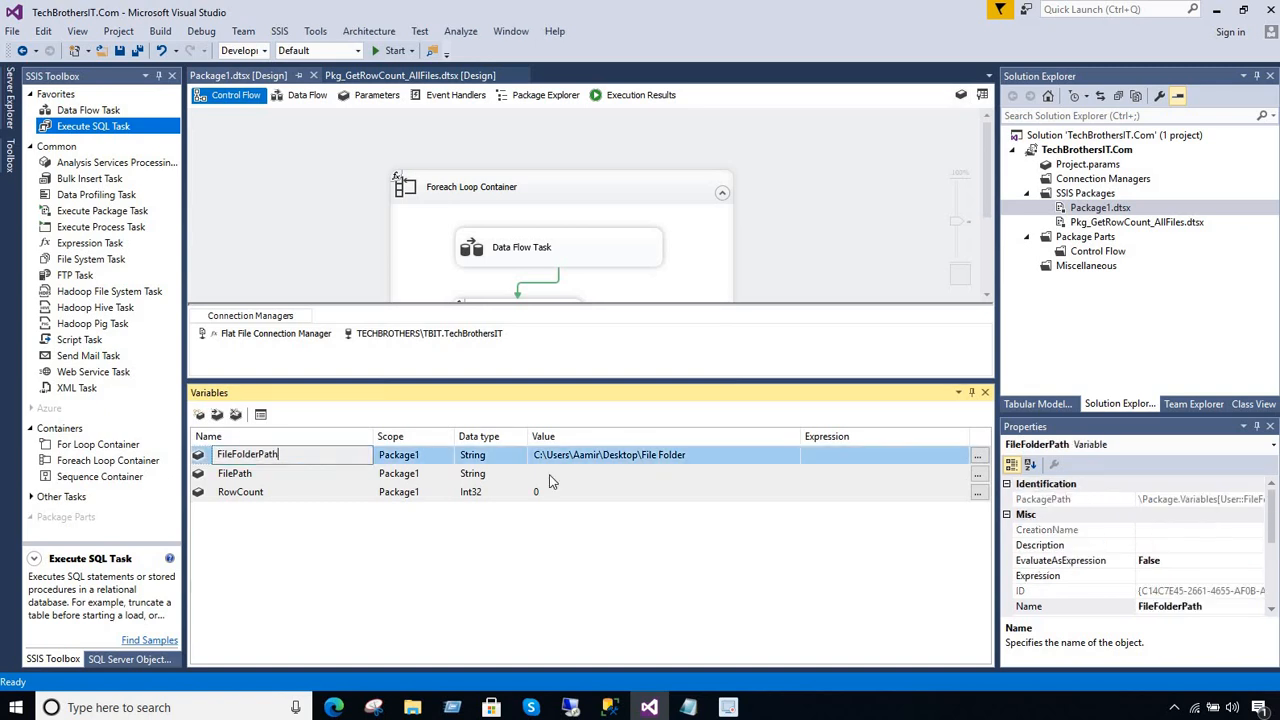
pyautogui.click(698, 457)
pyautogui.moveTo(690, 457); pyautogui.dragTo(527, 463)
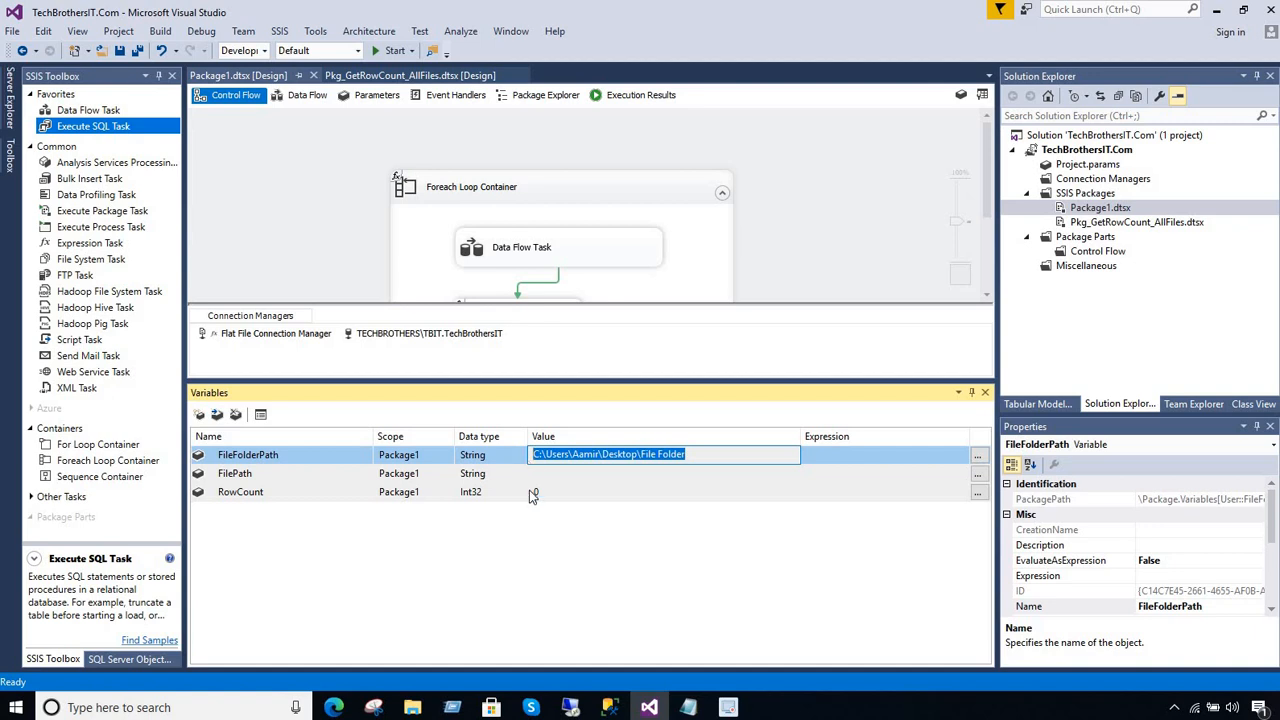
pyautogui.moveTo(609, 709)
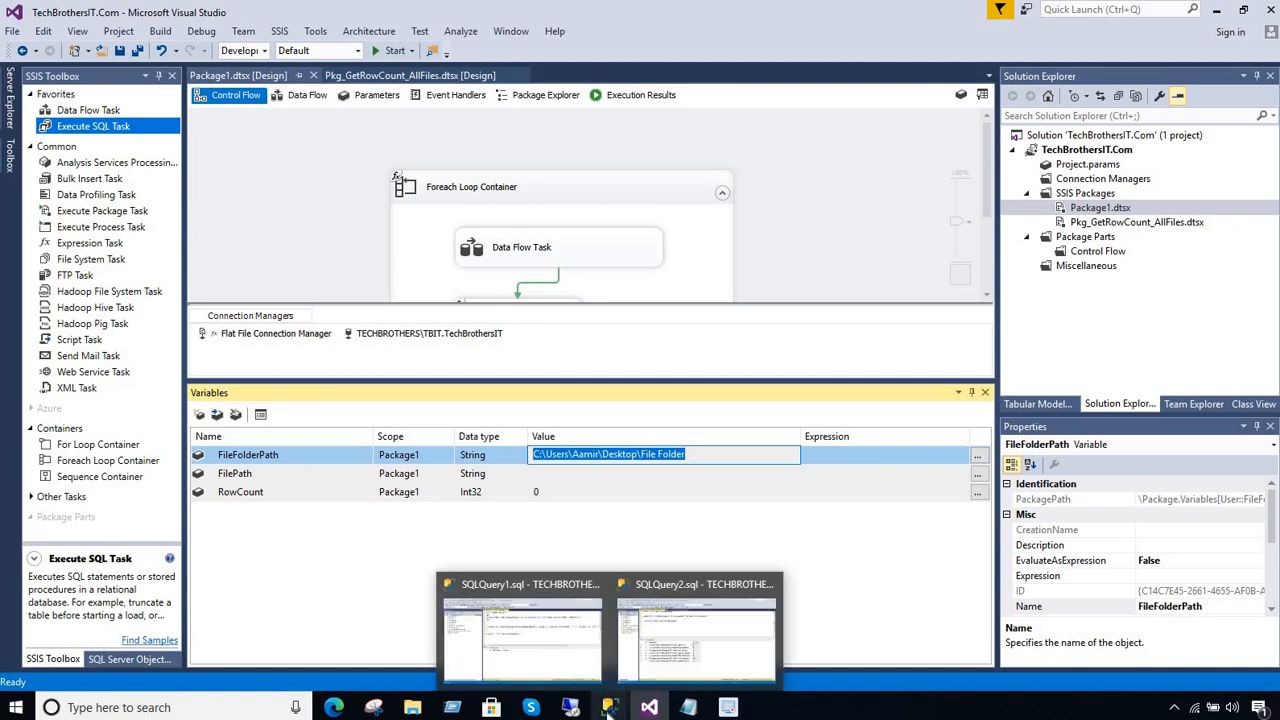
pyautogui.click(437, 524)
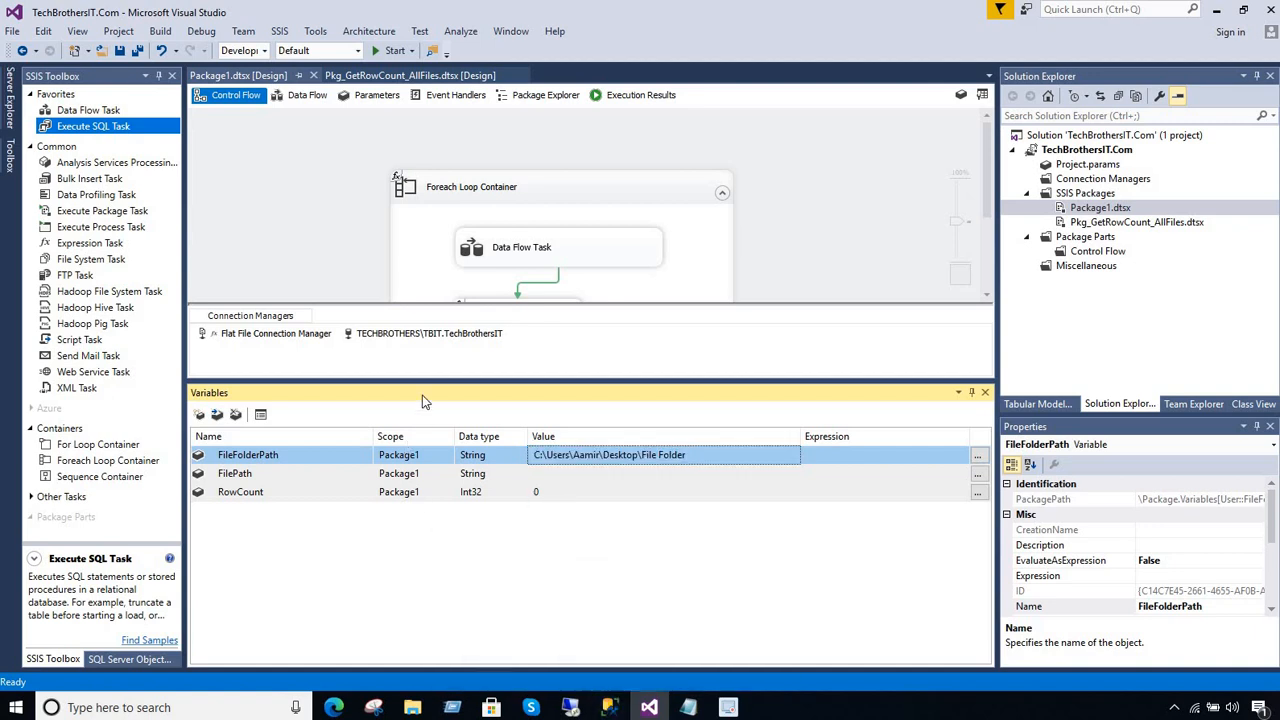
# Open the TECHBROTHERS\TBIT.TechBrothersIT connection manager and review its database name and server name
pyautogui.click(434, 333)
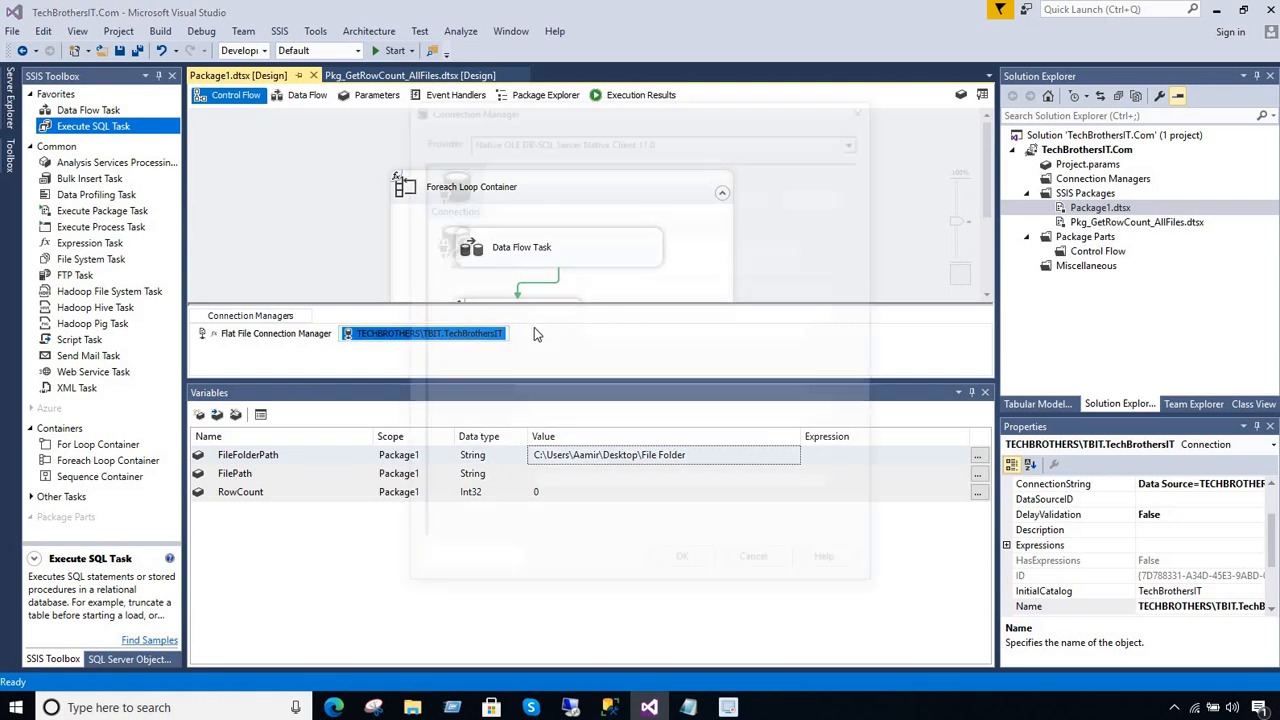
pyautogui.moveTo(608, 405); pyautogui.dragTo(490, 410)
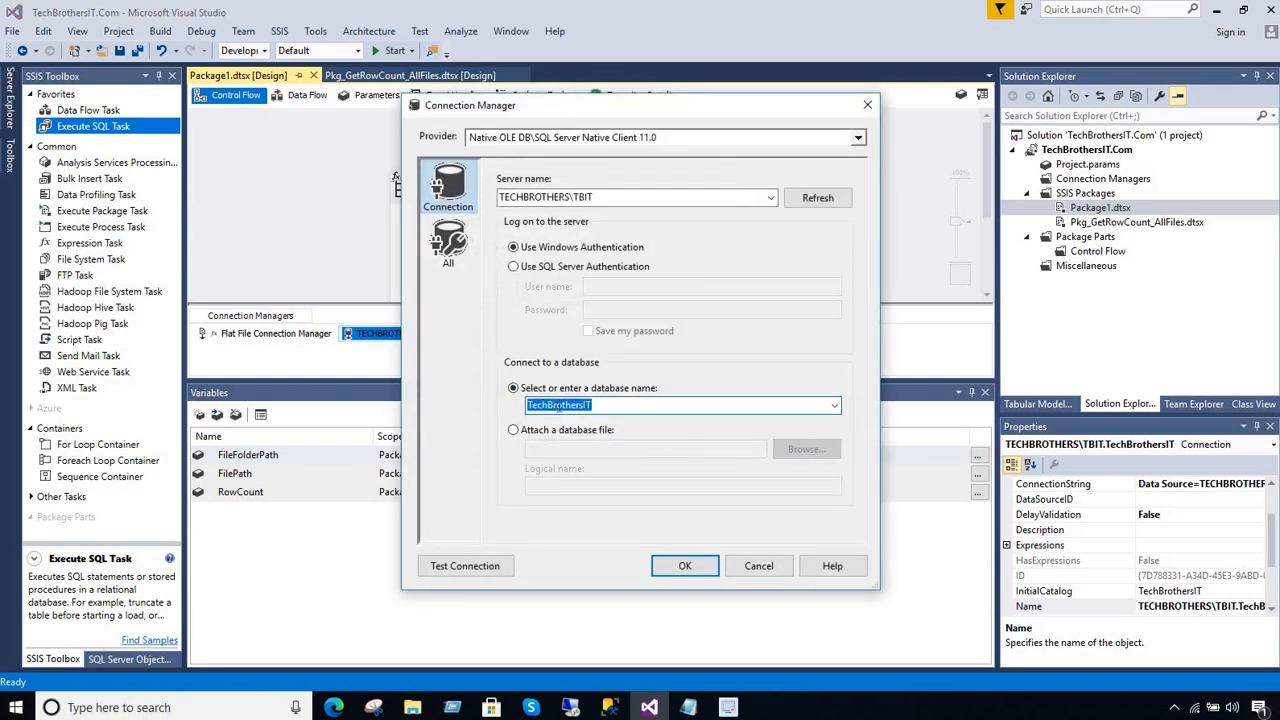
pyautogui.click(645, 197)
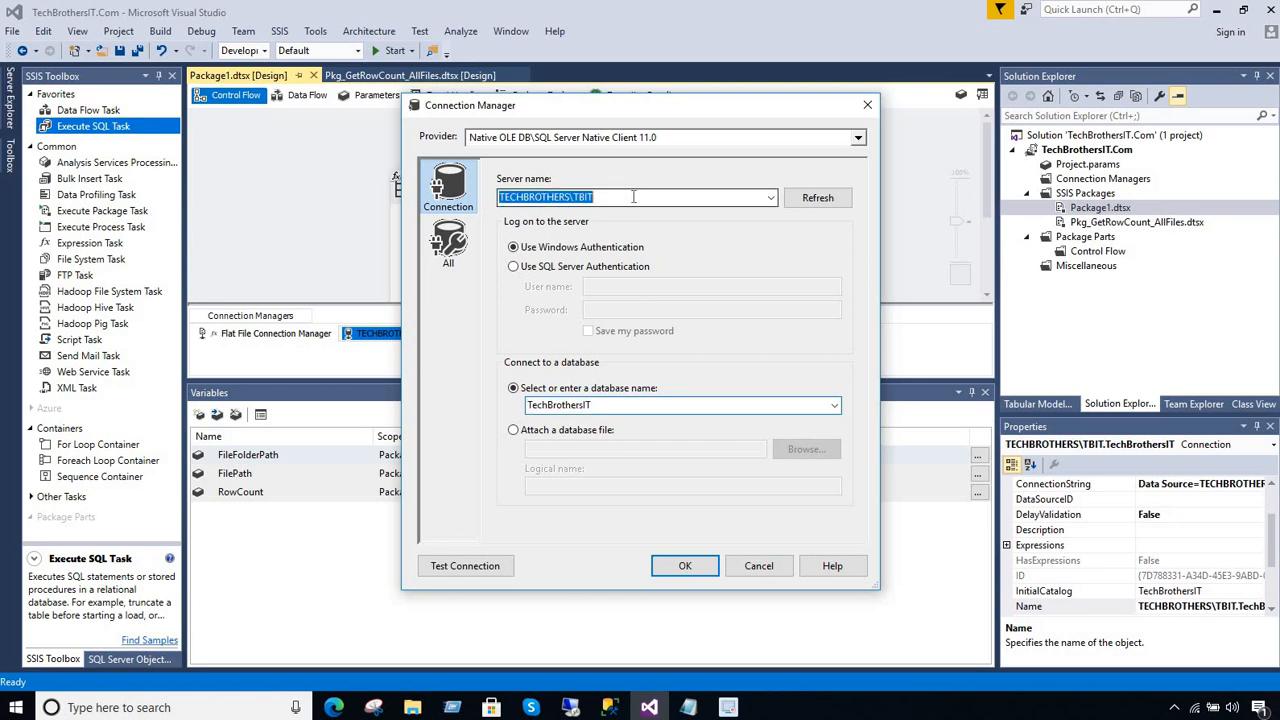